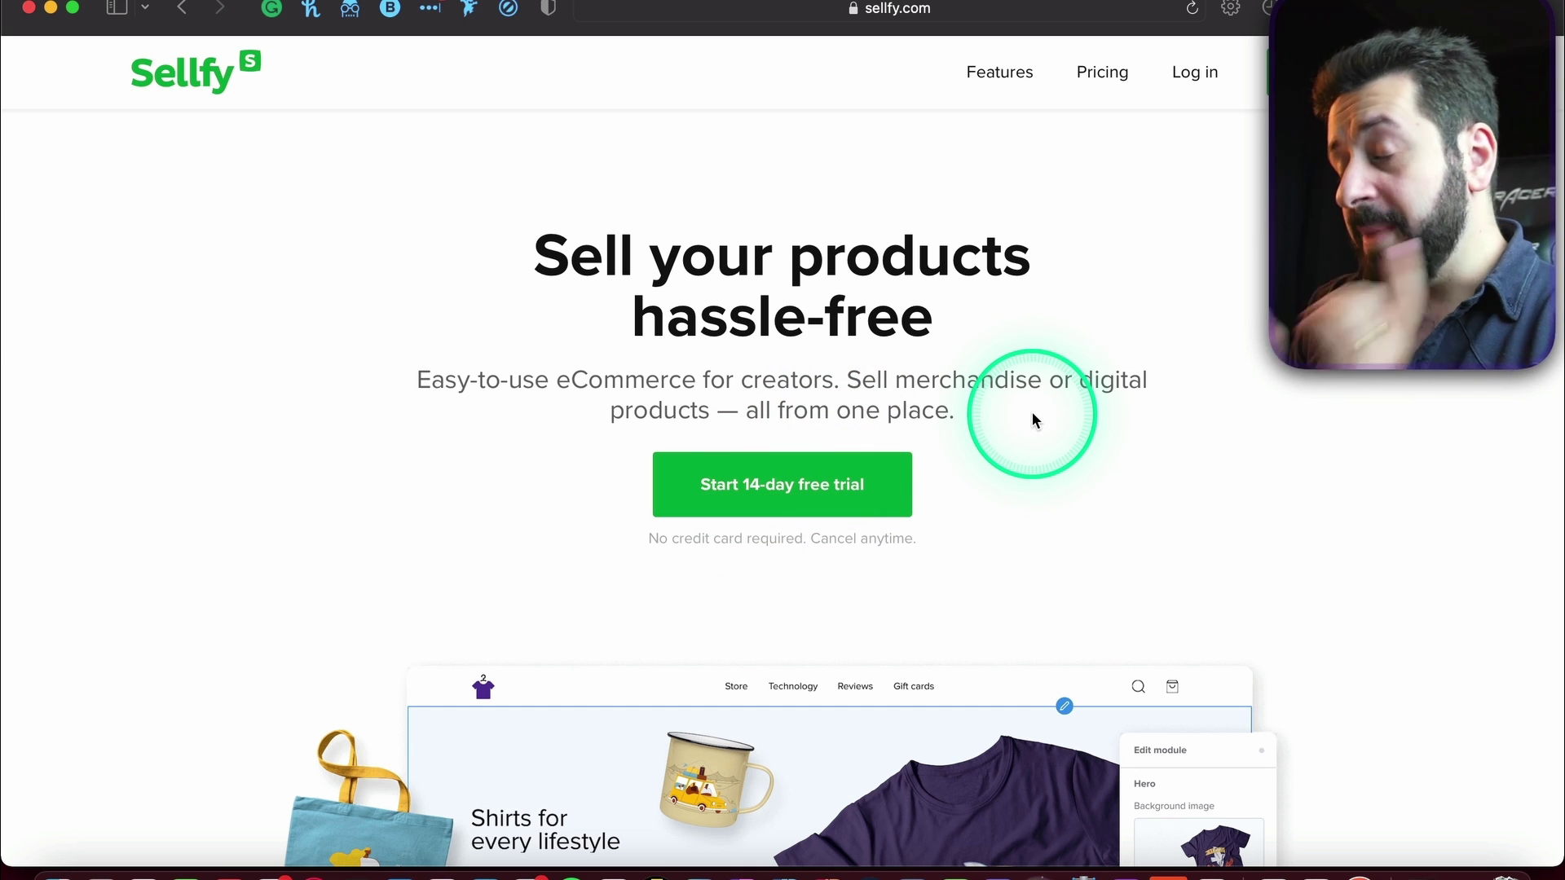
Open the pricing page and compare the Free plan's sales, product and customization features with those of the paid plans.
left_click(1100, 94)
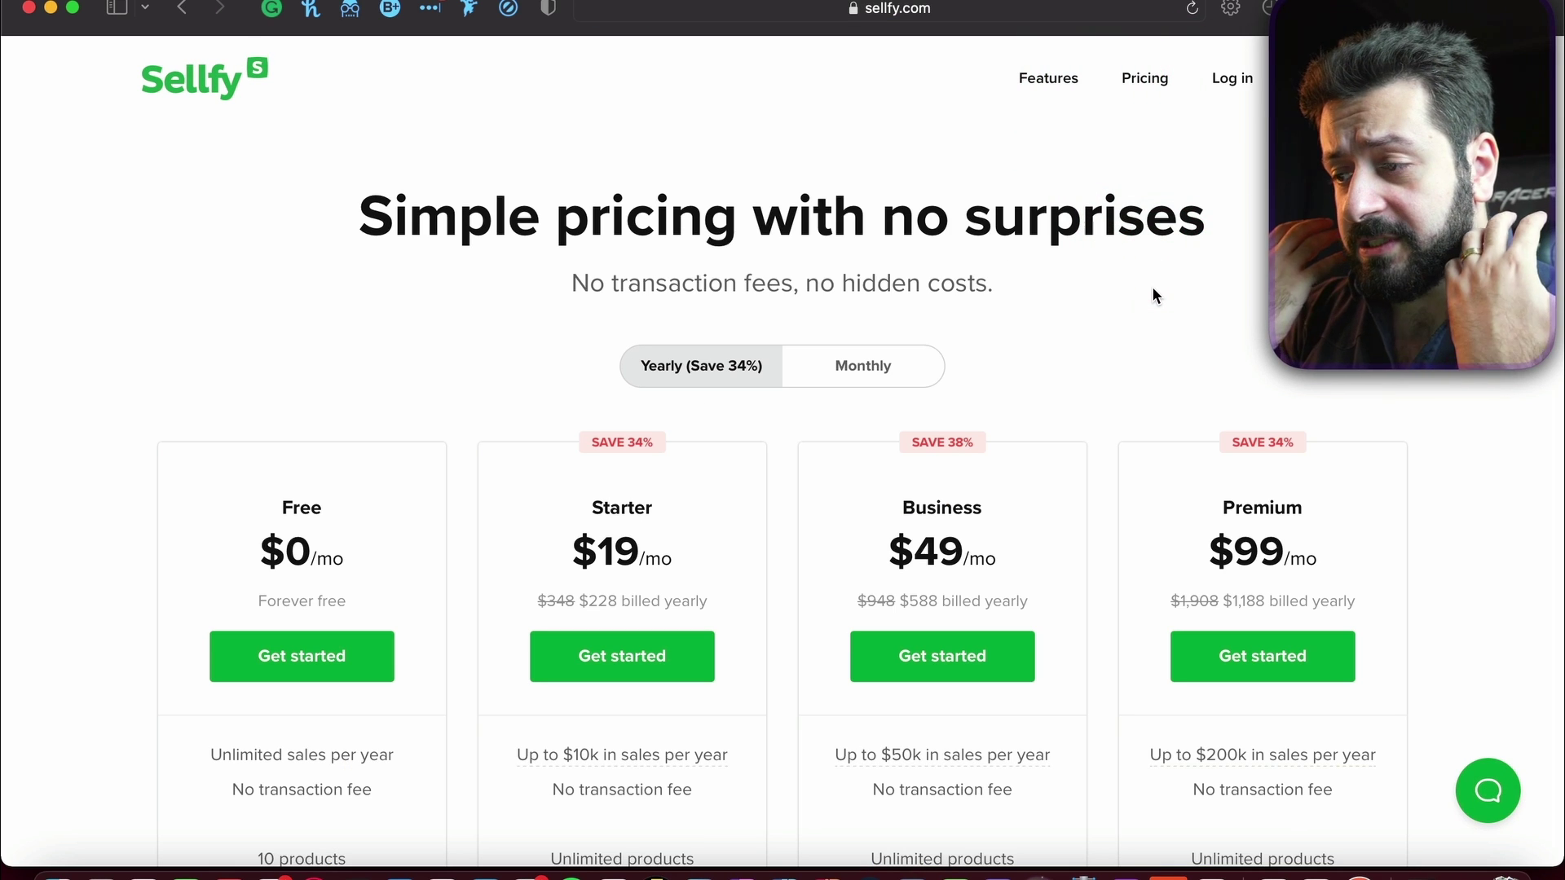
scroll(1152, 289, "down", 3)
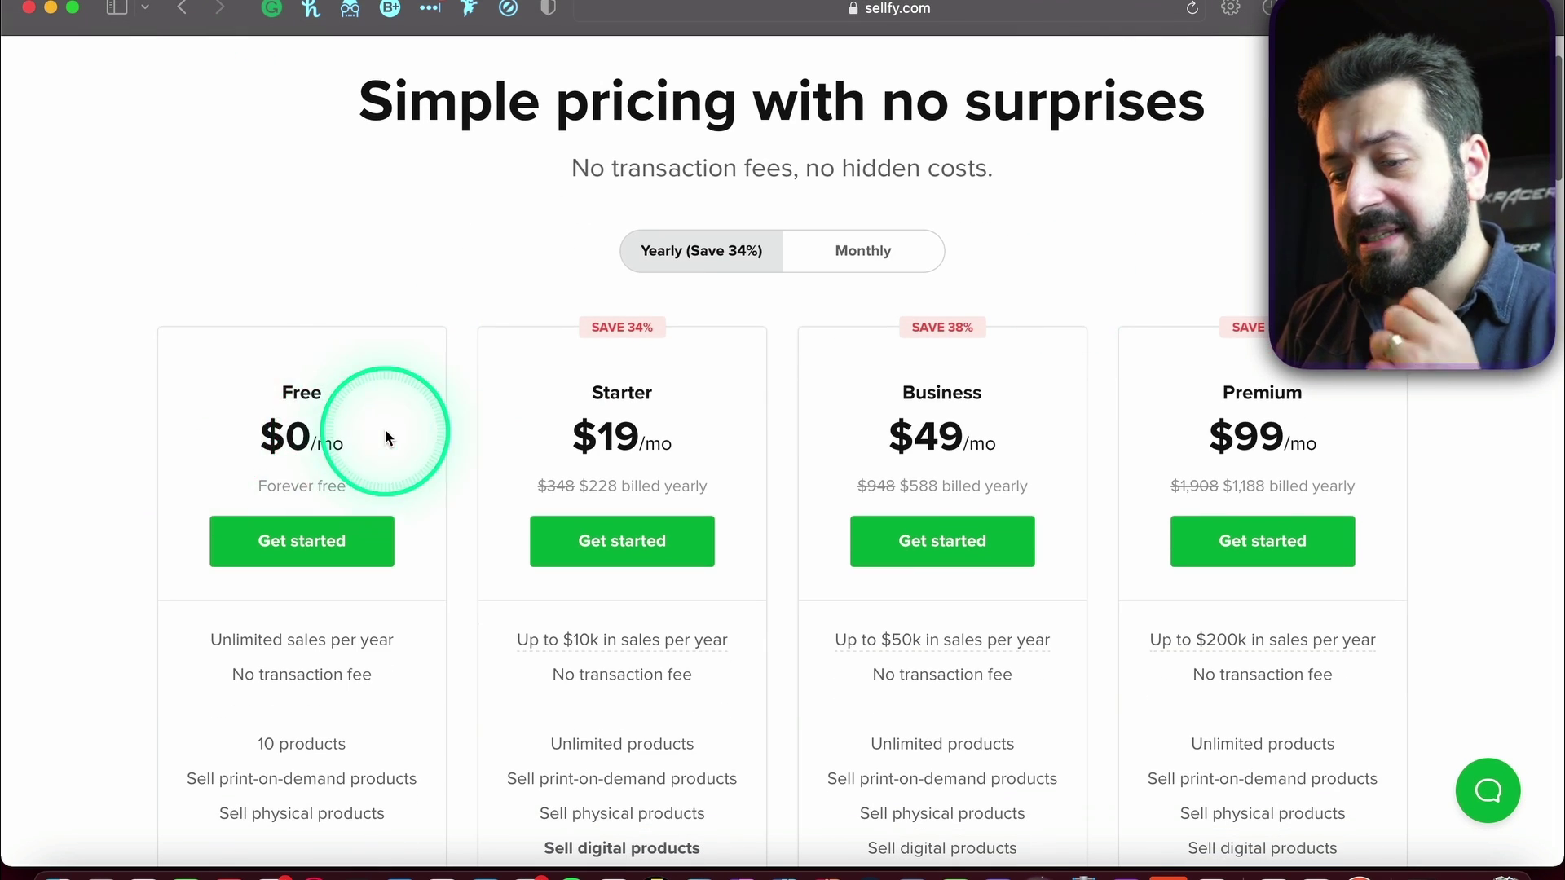
key("fn")
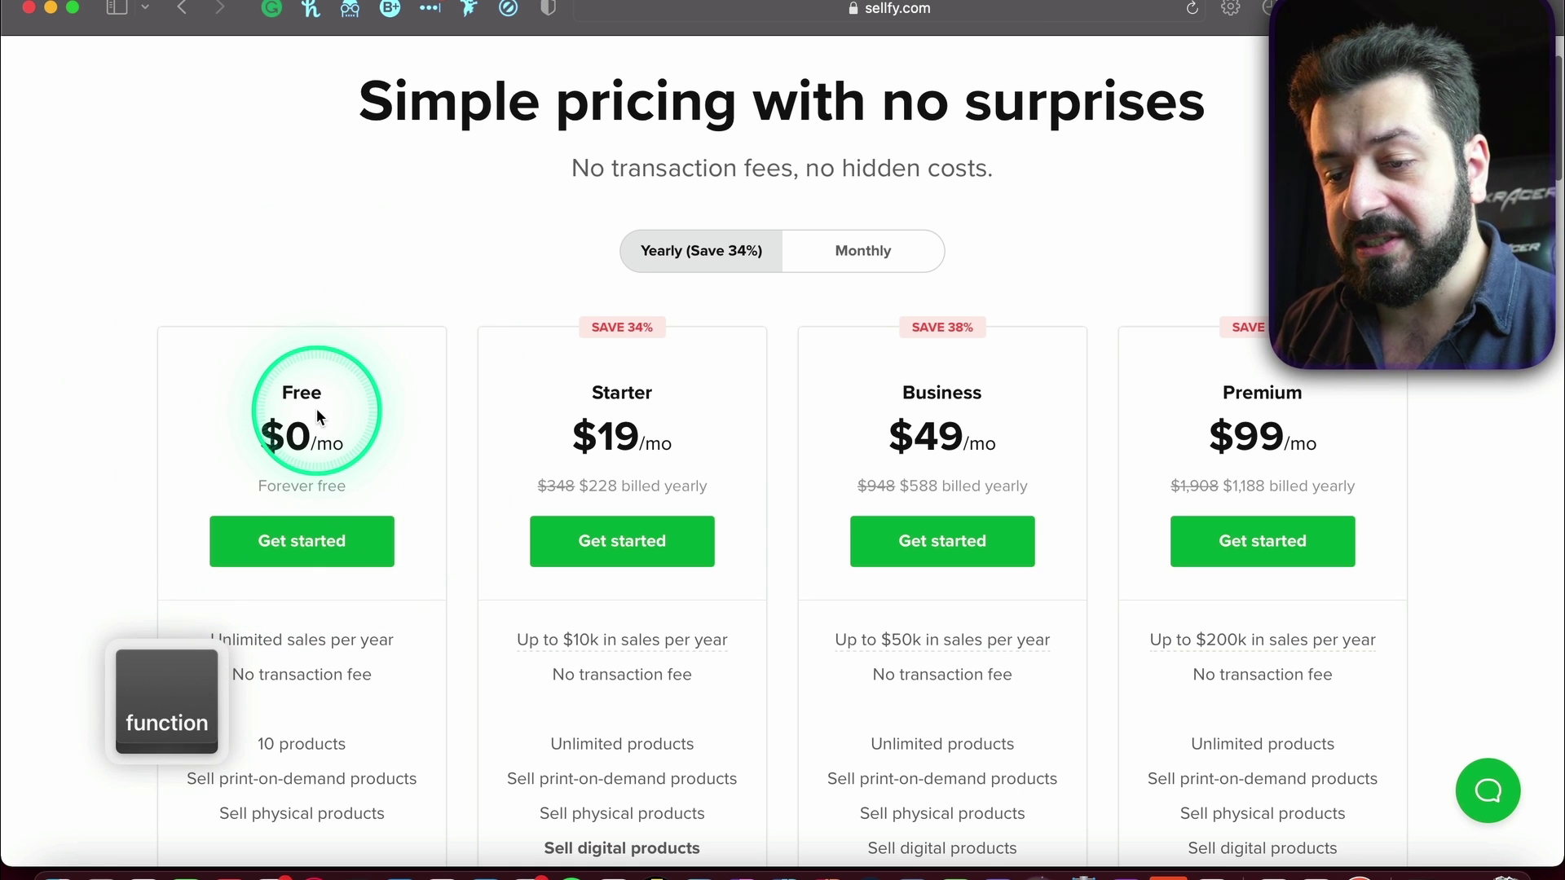
scroll(317, 412, "down", 8)
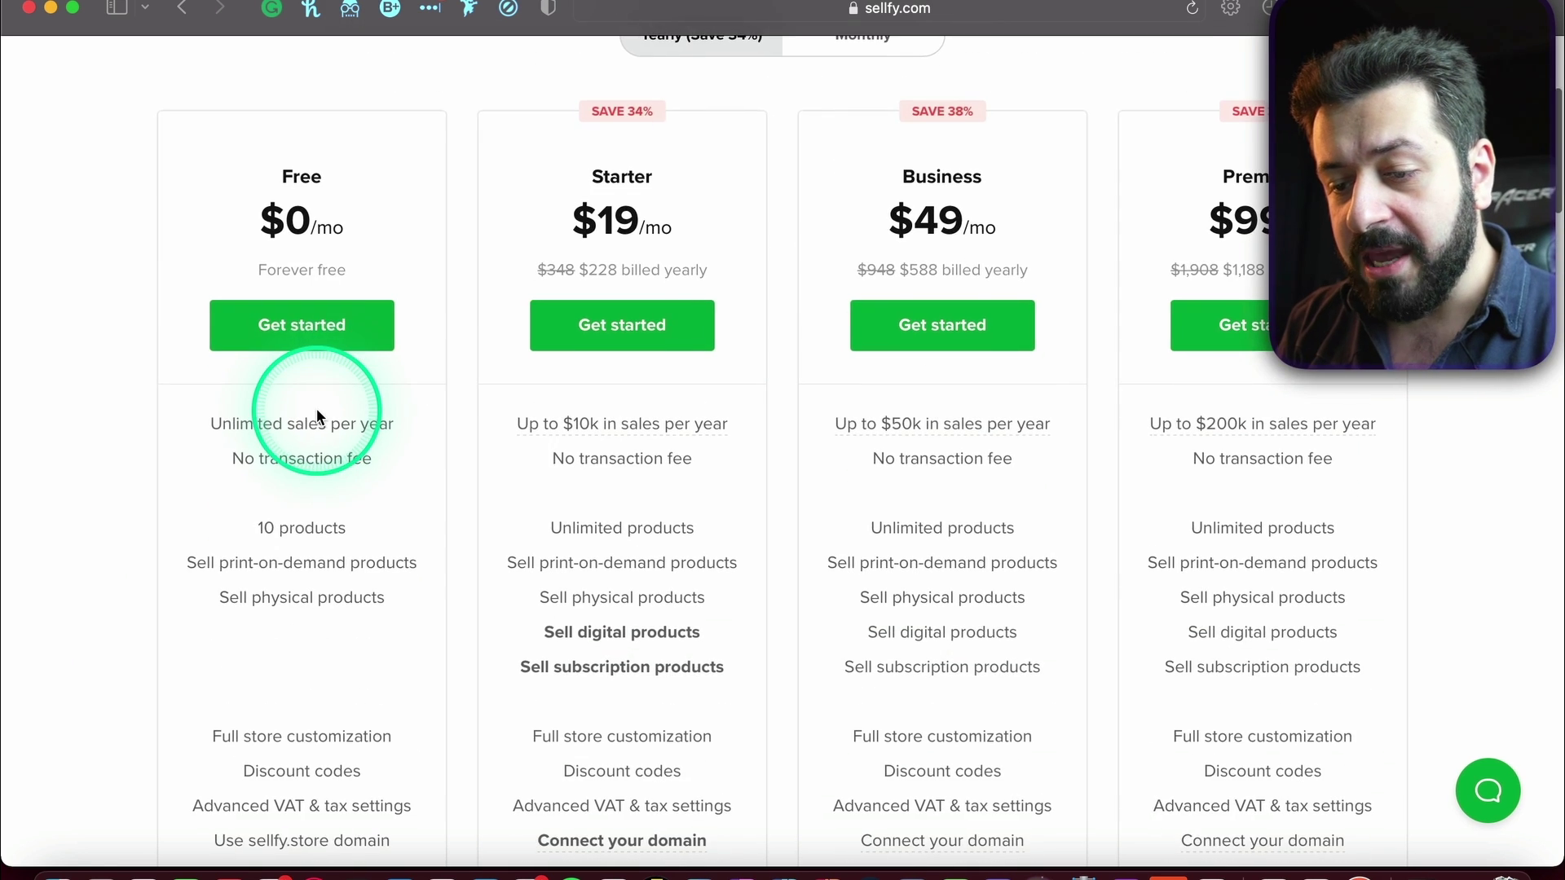
key("fn")
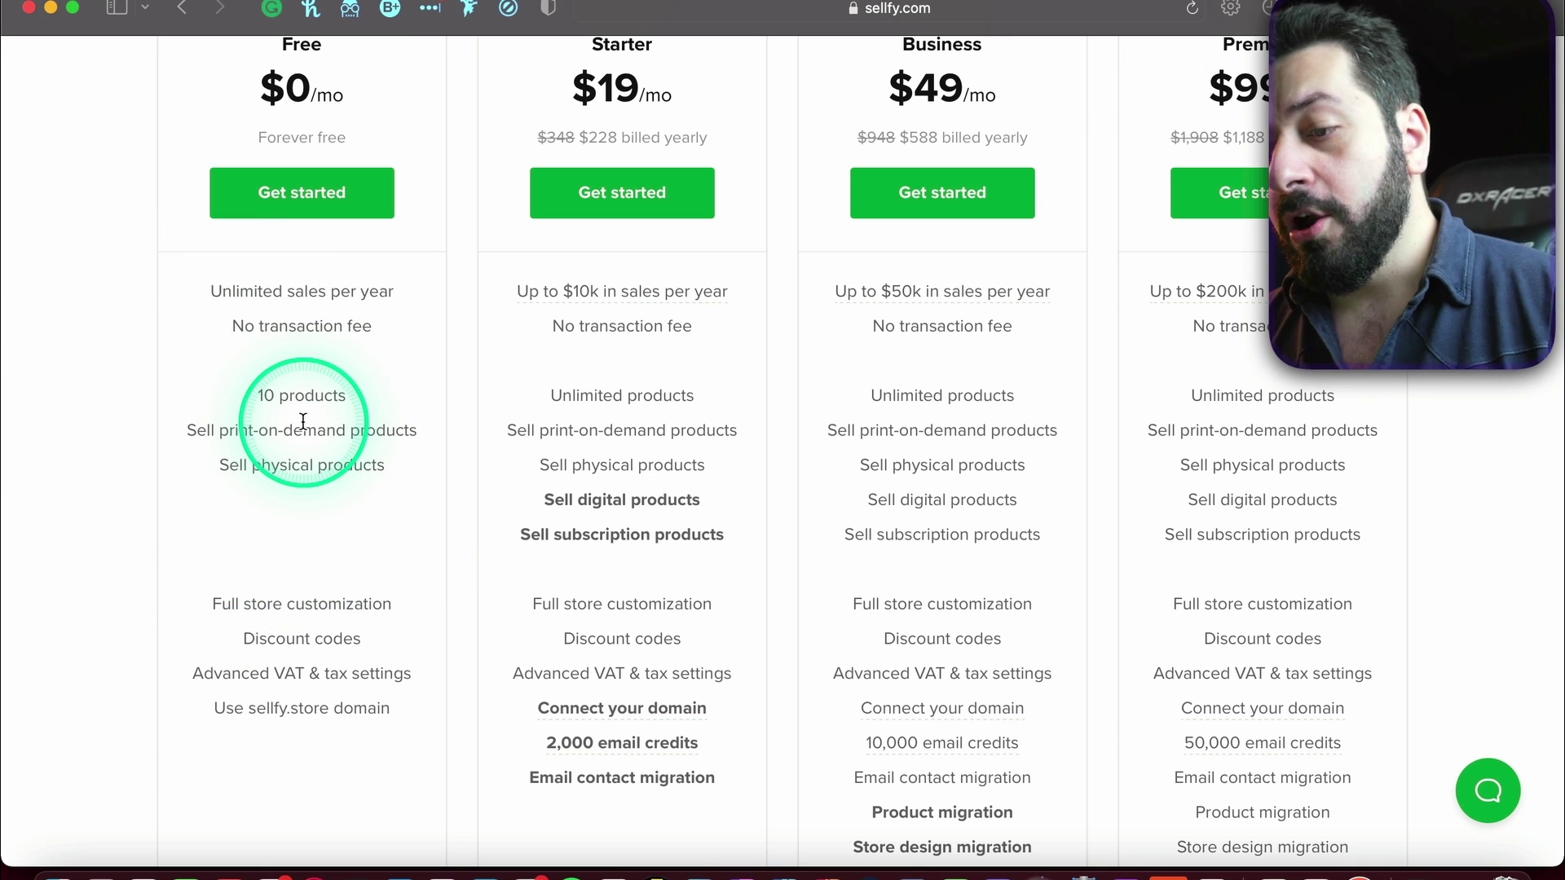
scroll(303, 421, "up", 6)
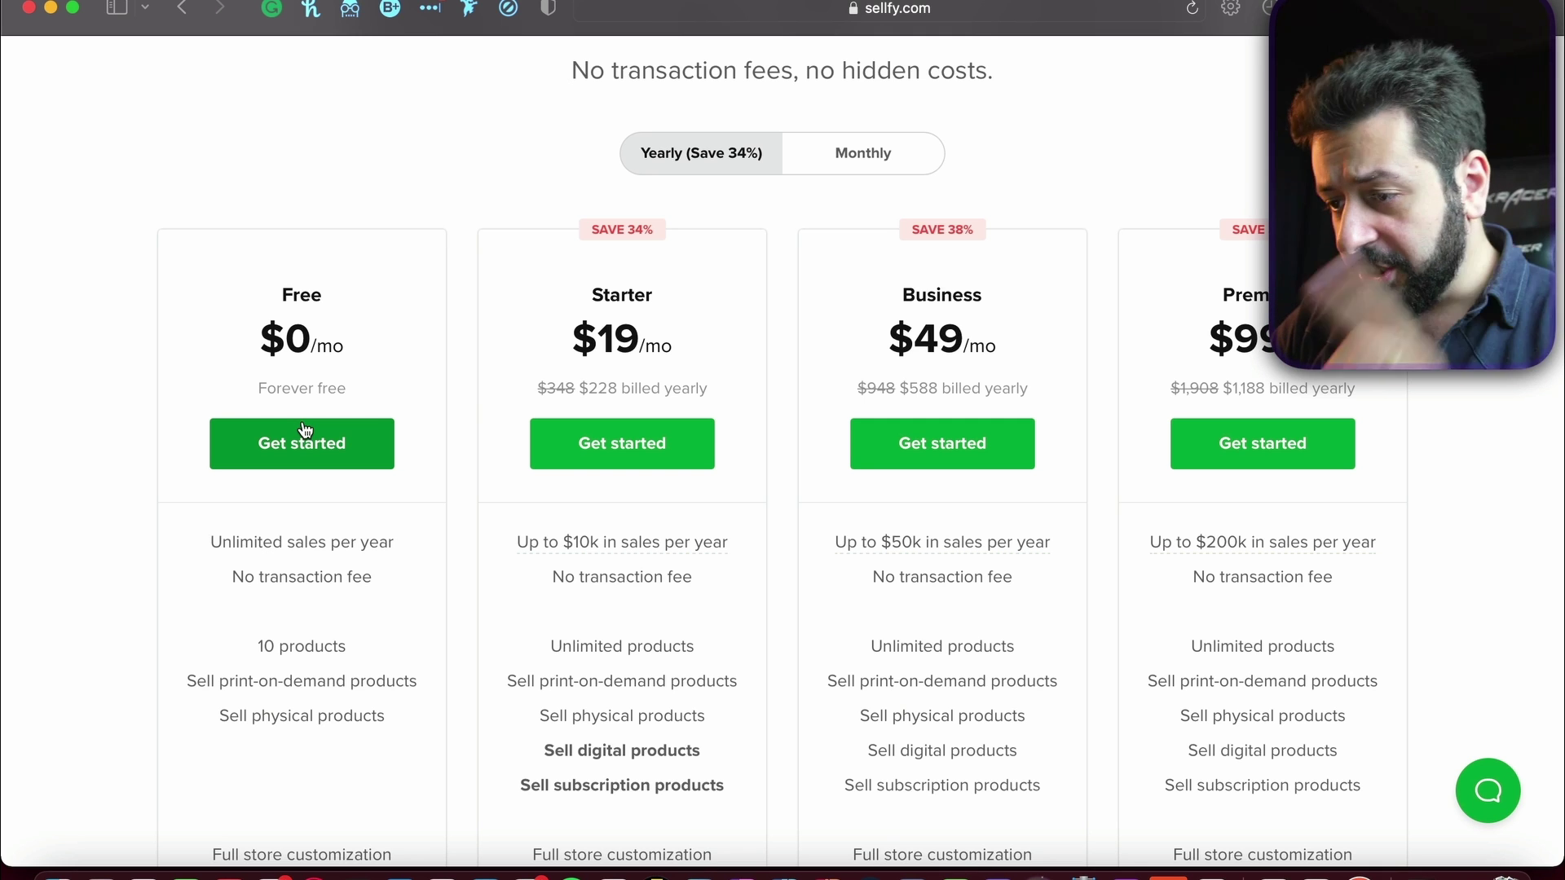
left_click(786, 380)
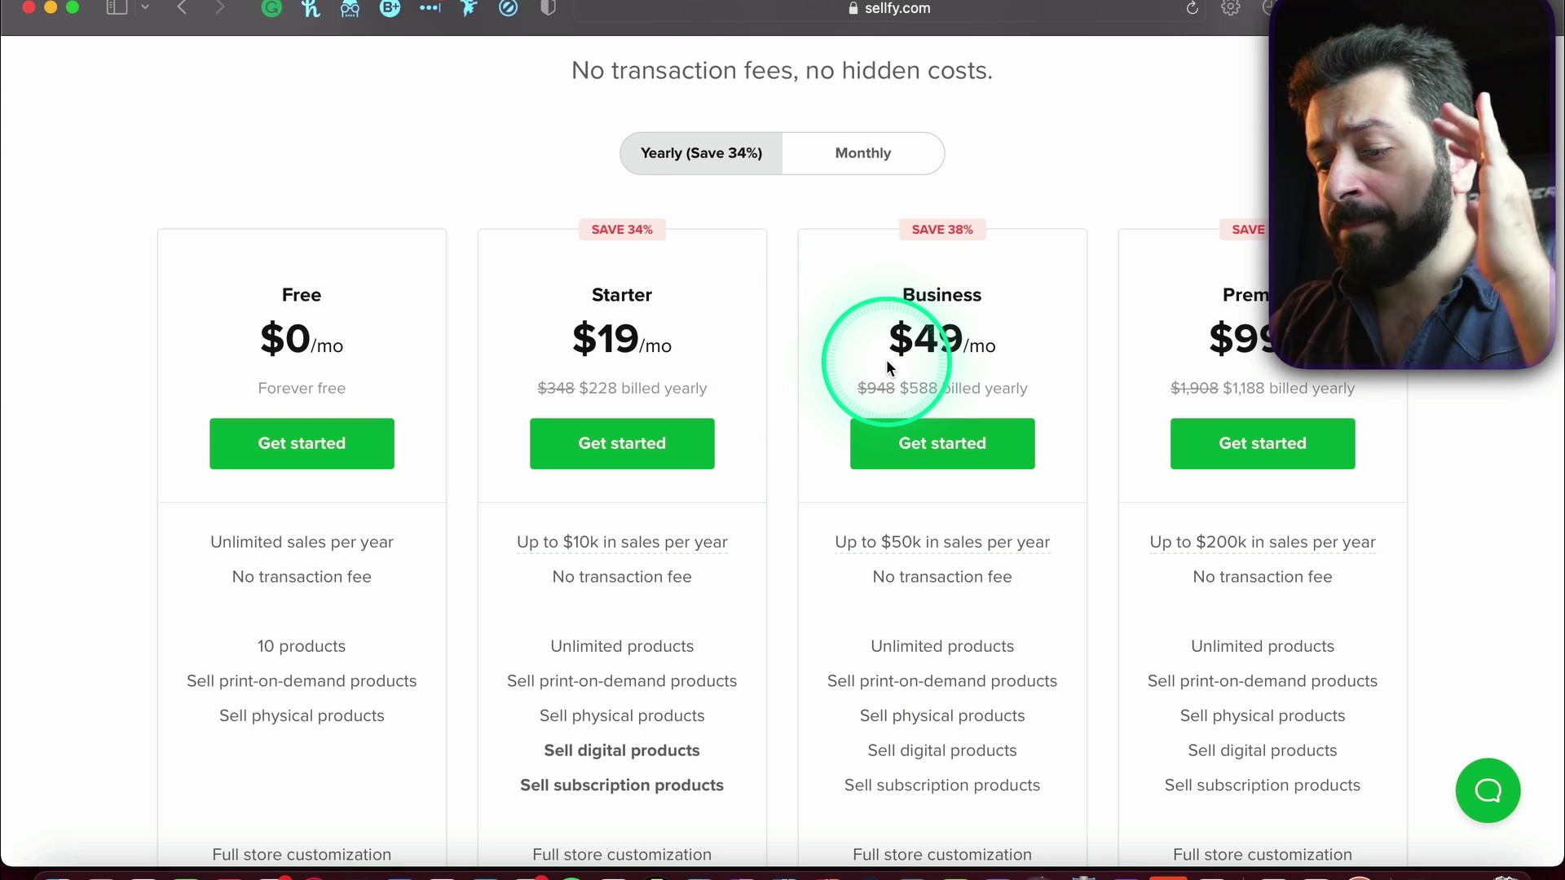
scroll(888, 363, "down", 10)
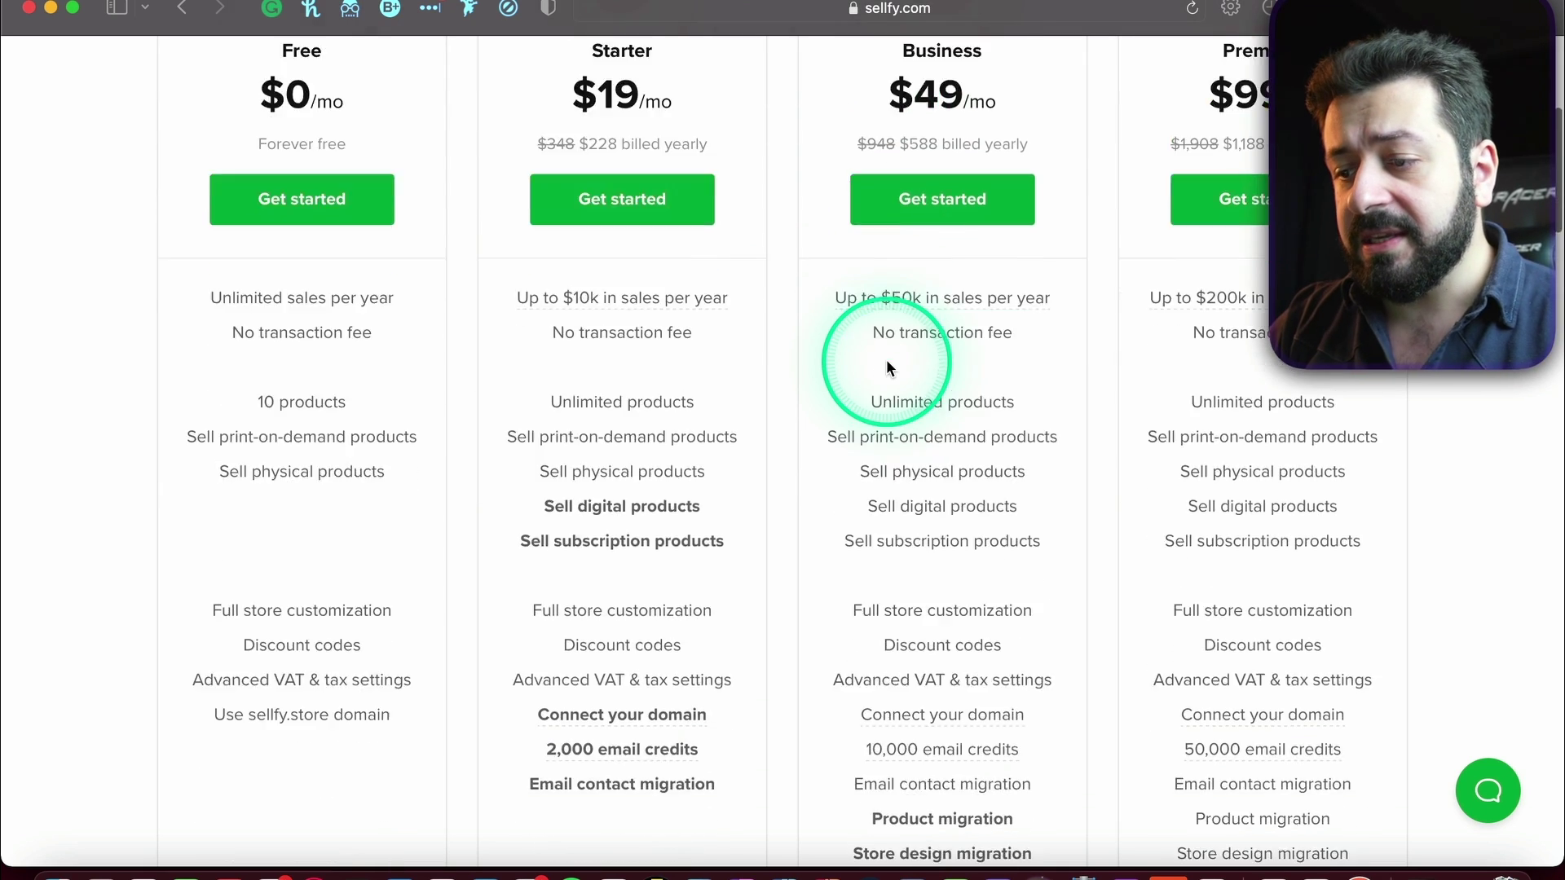
scroll(887, 361, "down", 2)
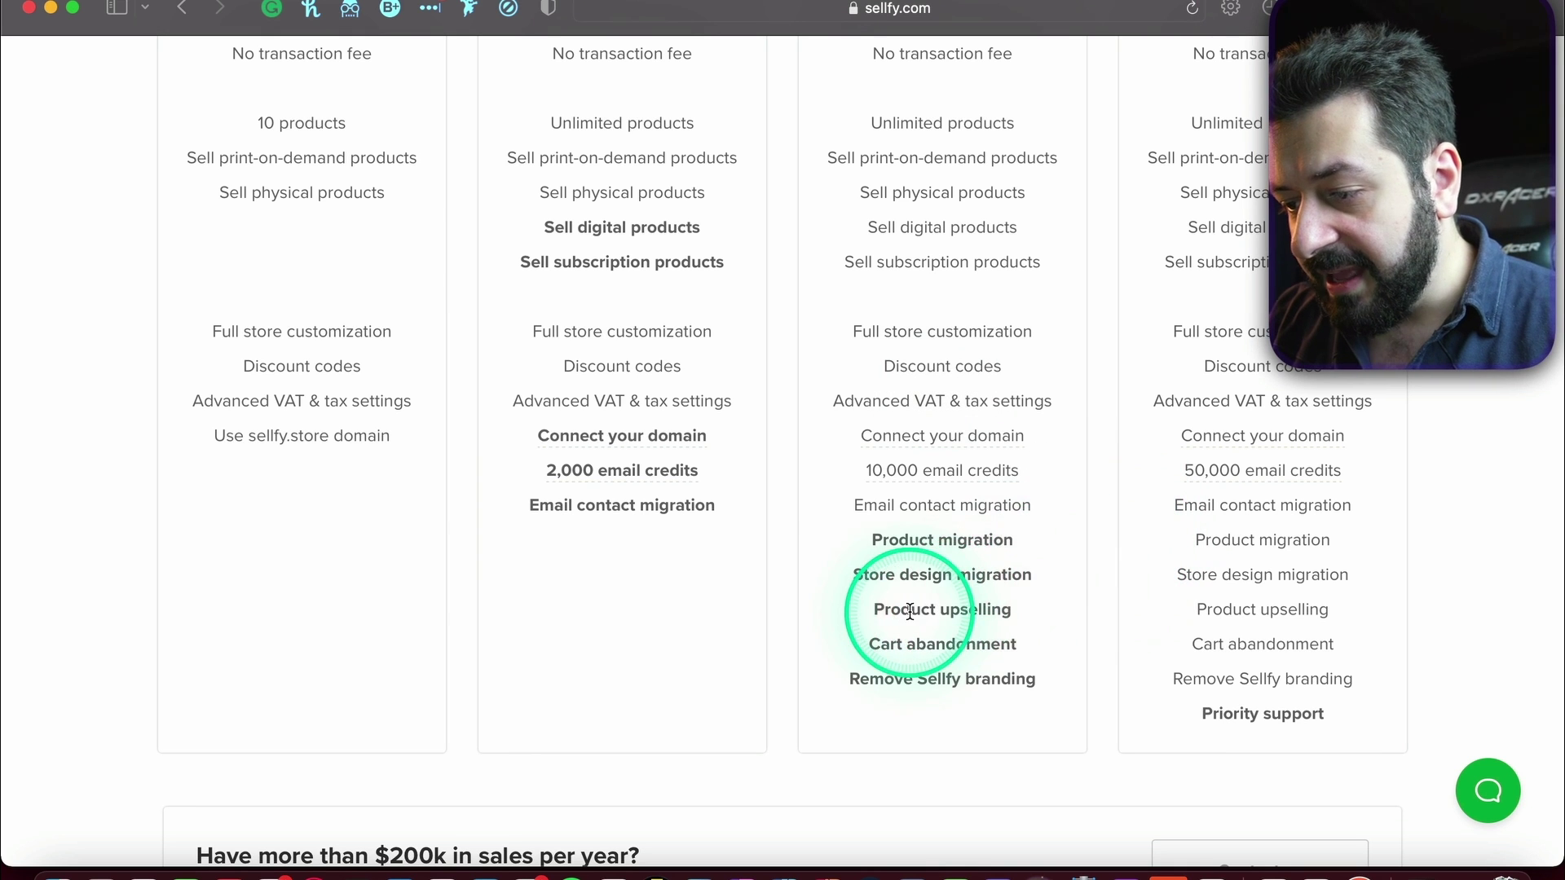
key("fn")
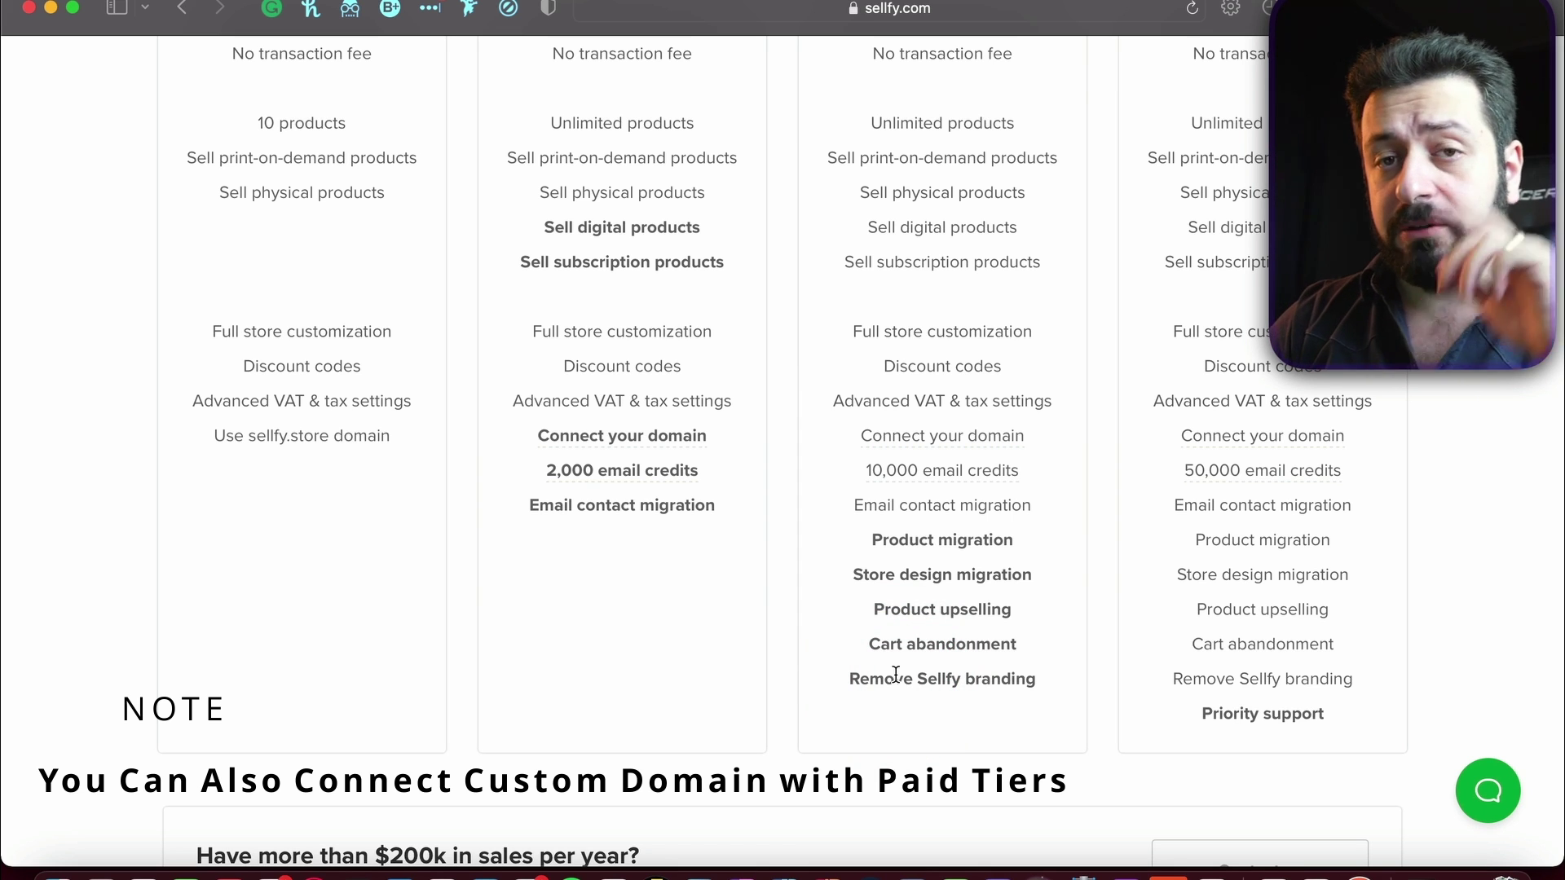
scroll(896, 675, "up", 3)
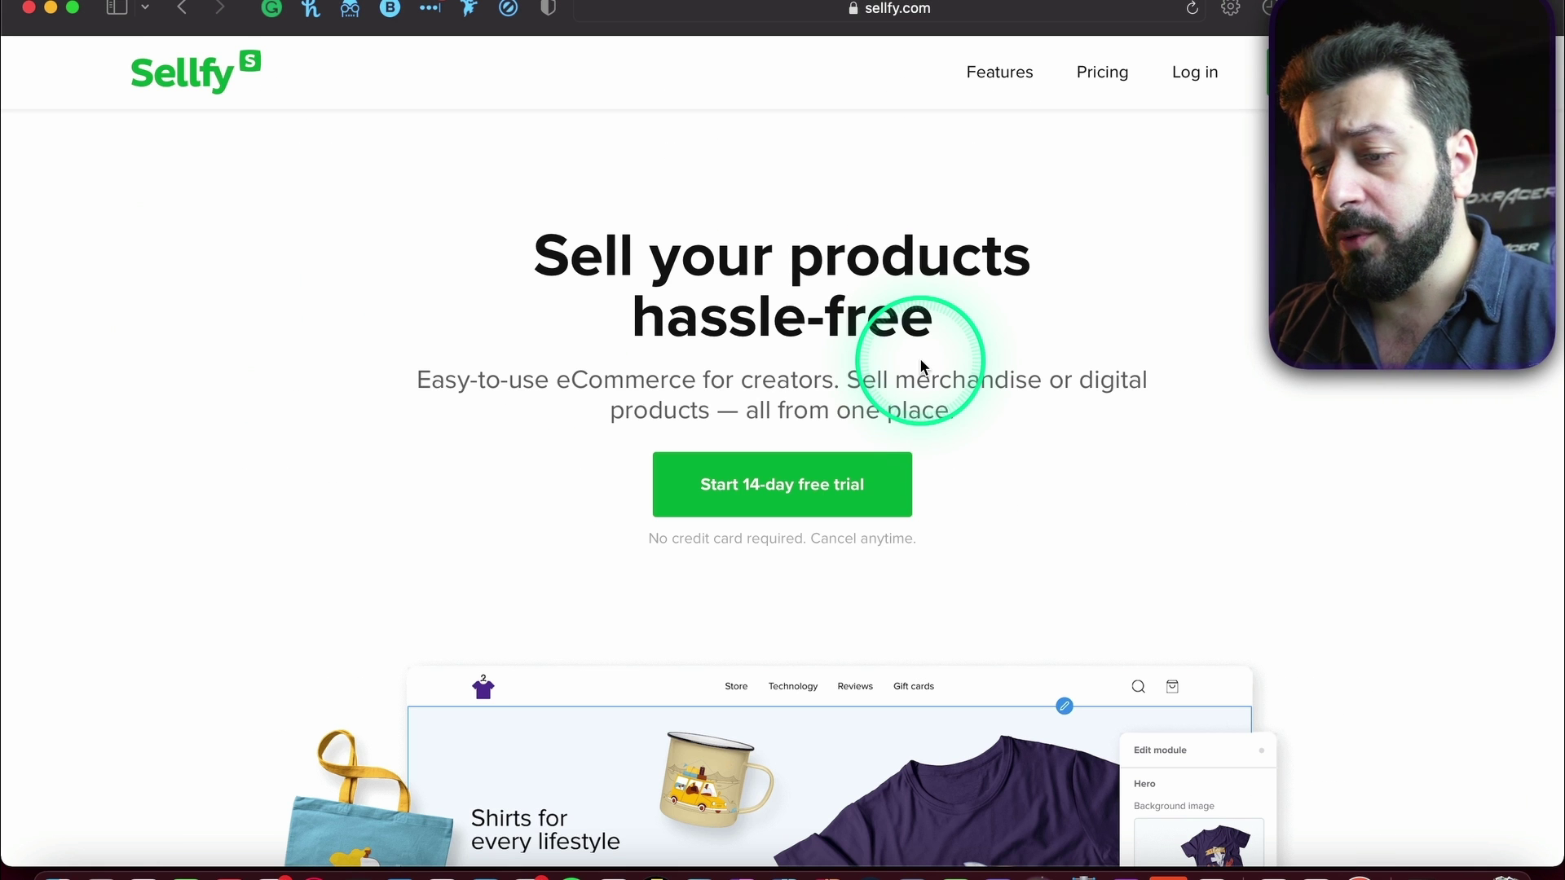
Reopen the pricing page from the home page and examine the Business plan's extra features alongside the Free plan's.
left_click(1114, 76)
scroll(1011, 232, "down", 5)
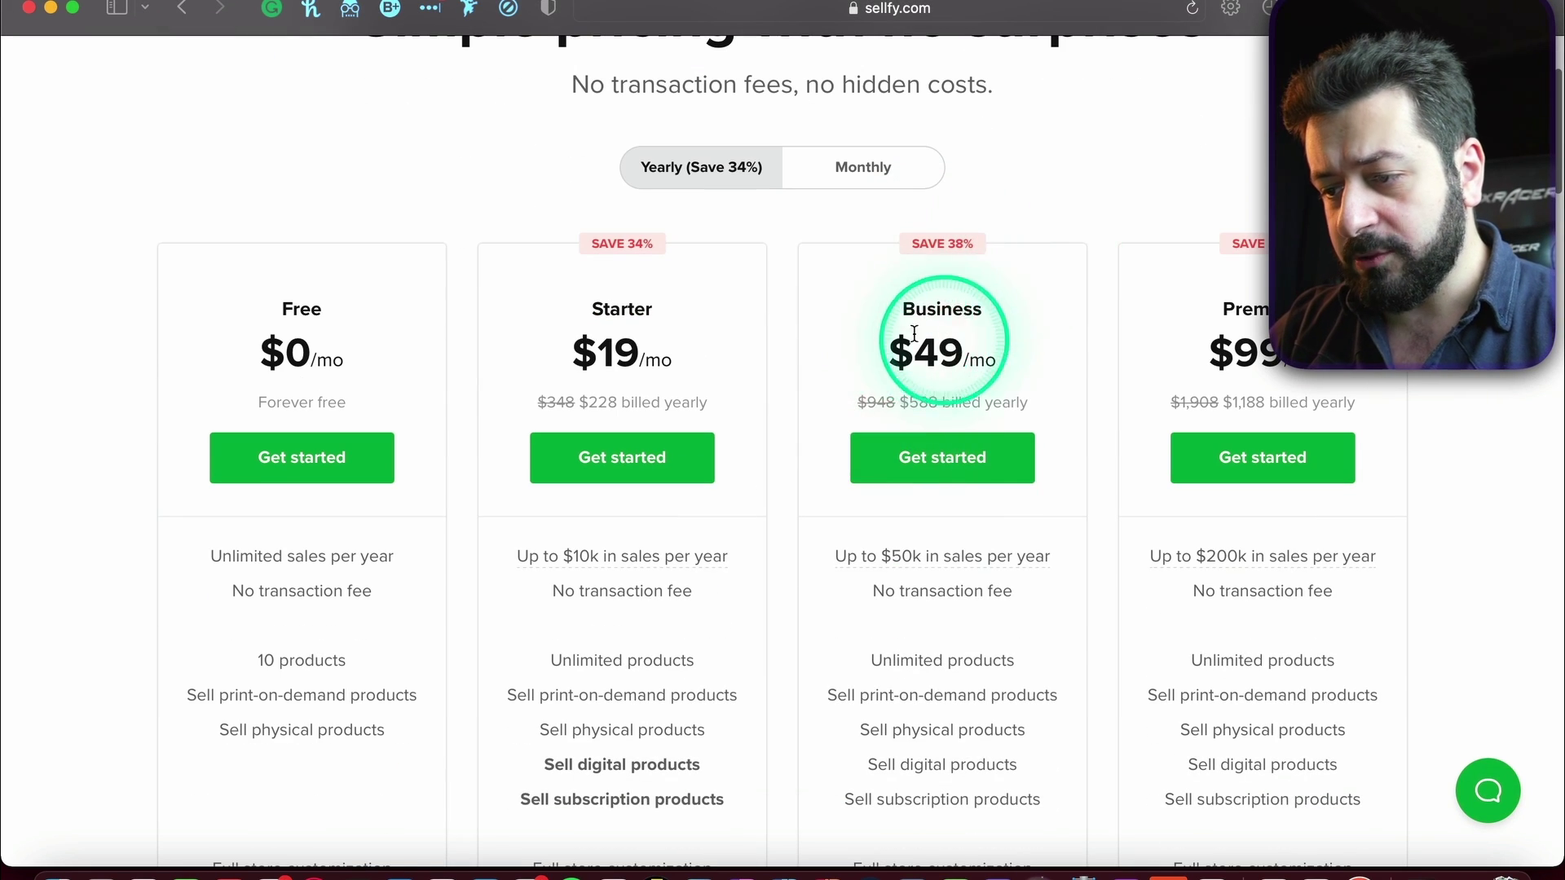
scroll(908, 448, "down", 6)
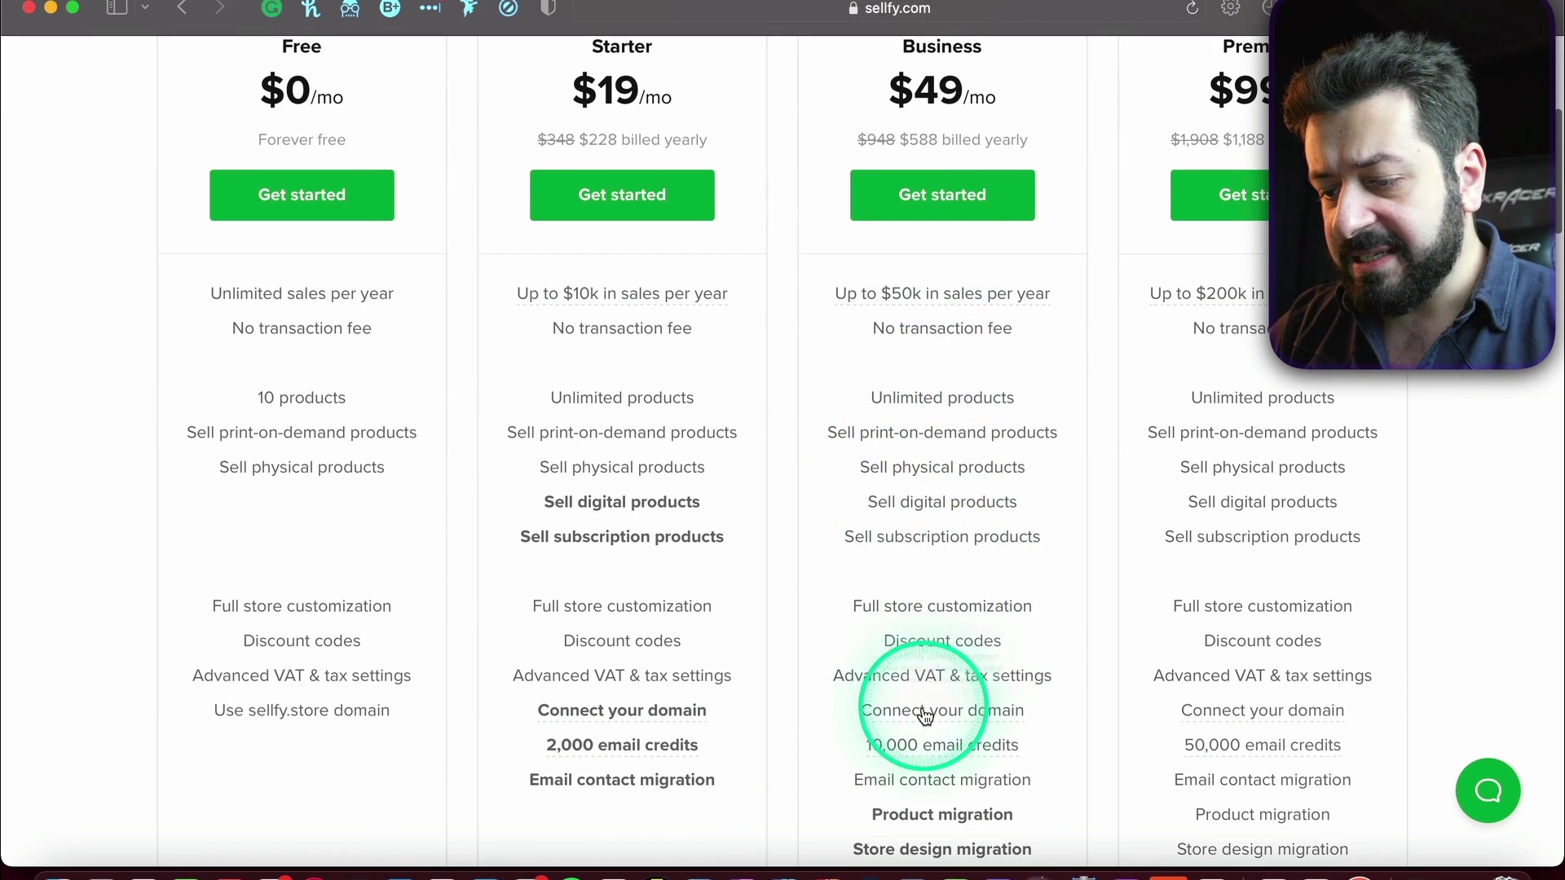
scroll(899, 701, "down", 4)
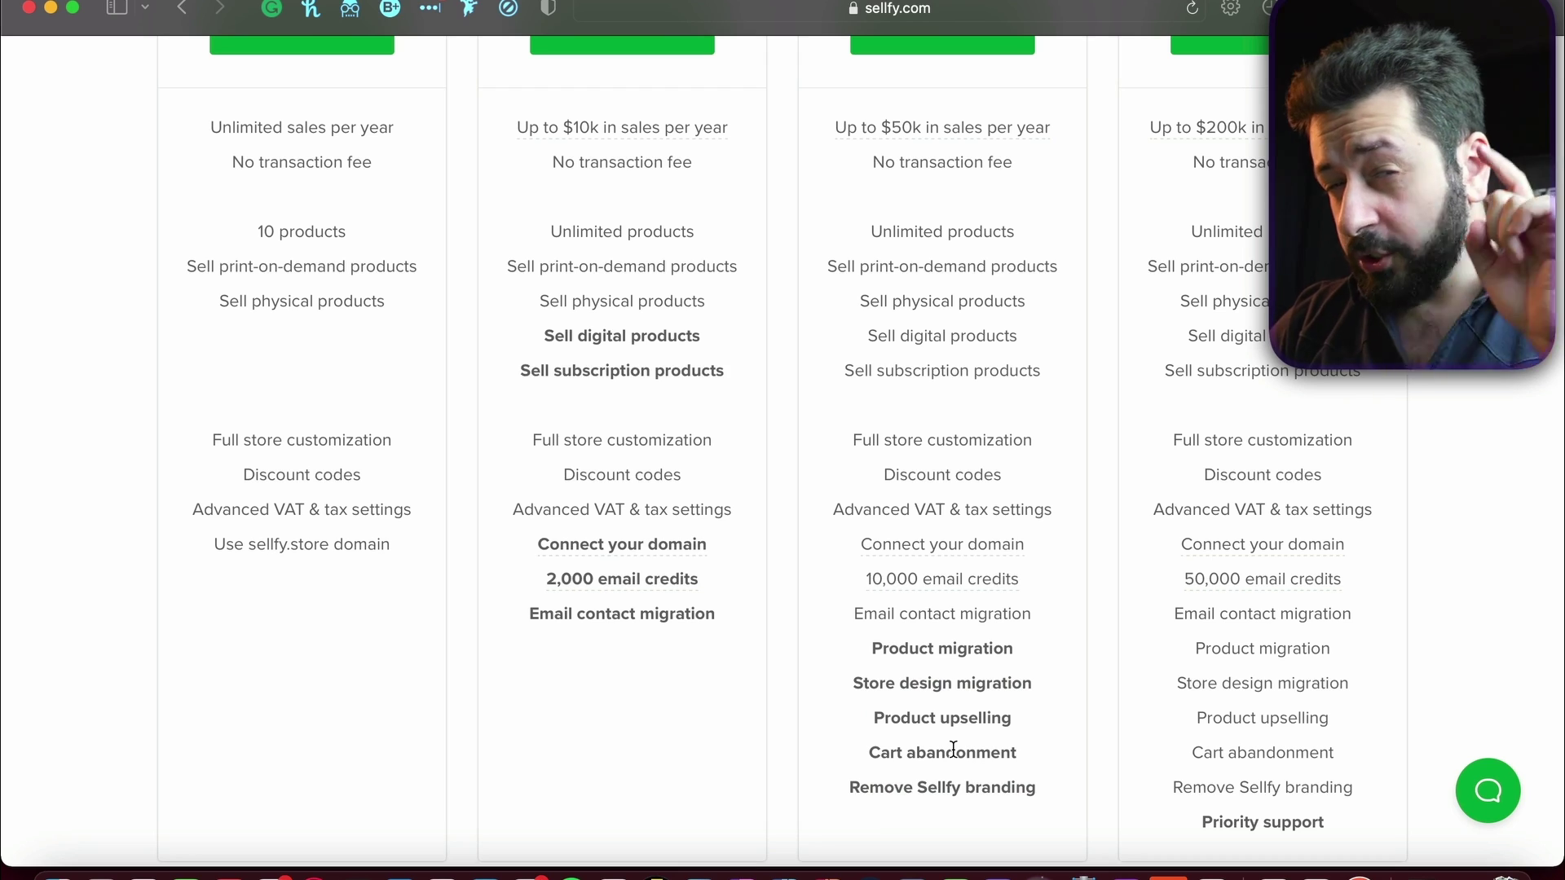
scroll(954, 748, "up", 3)
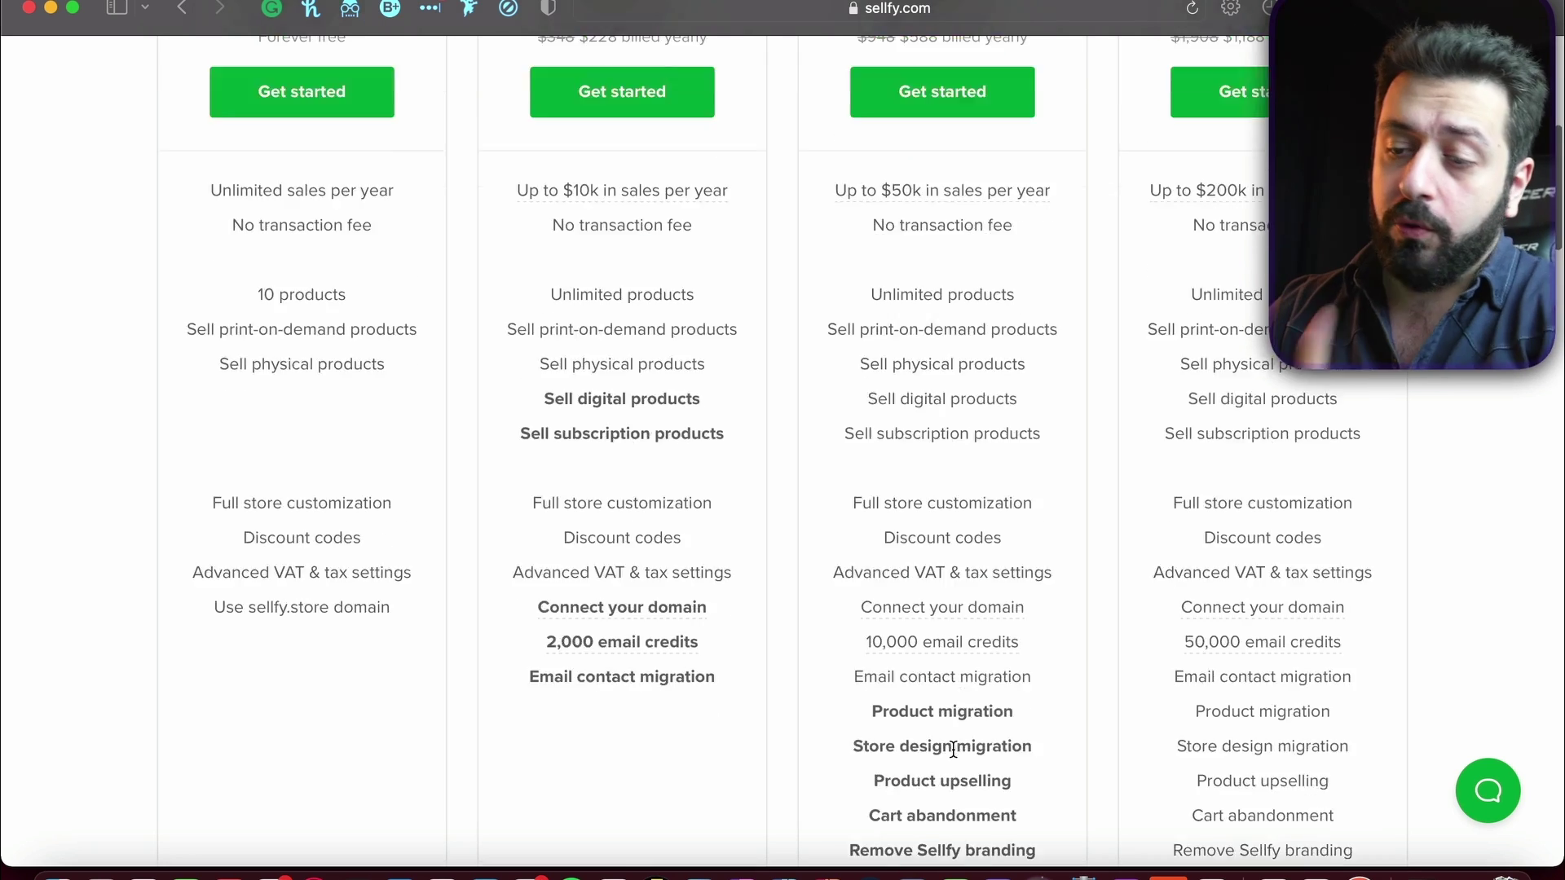
scroll(254, 483, "up", 10)
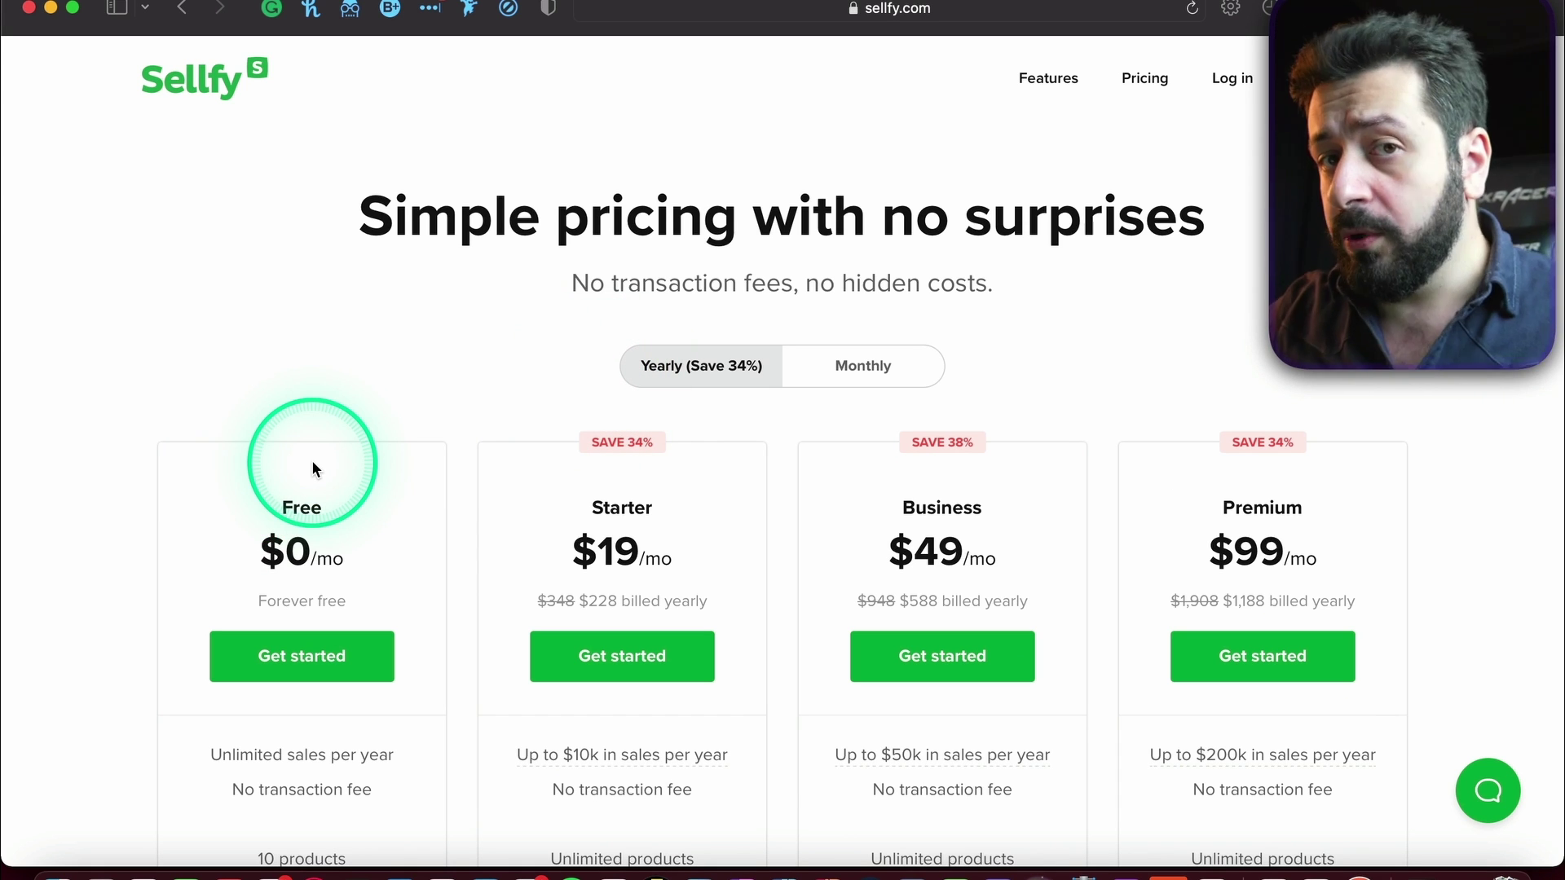
scroll(312, 469, "down", 6)
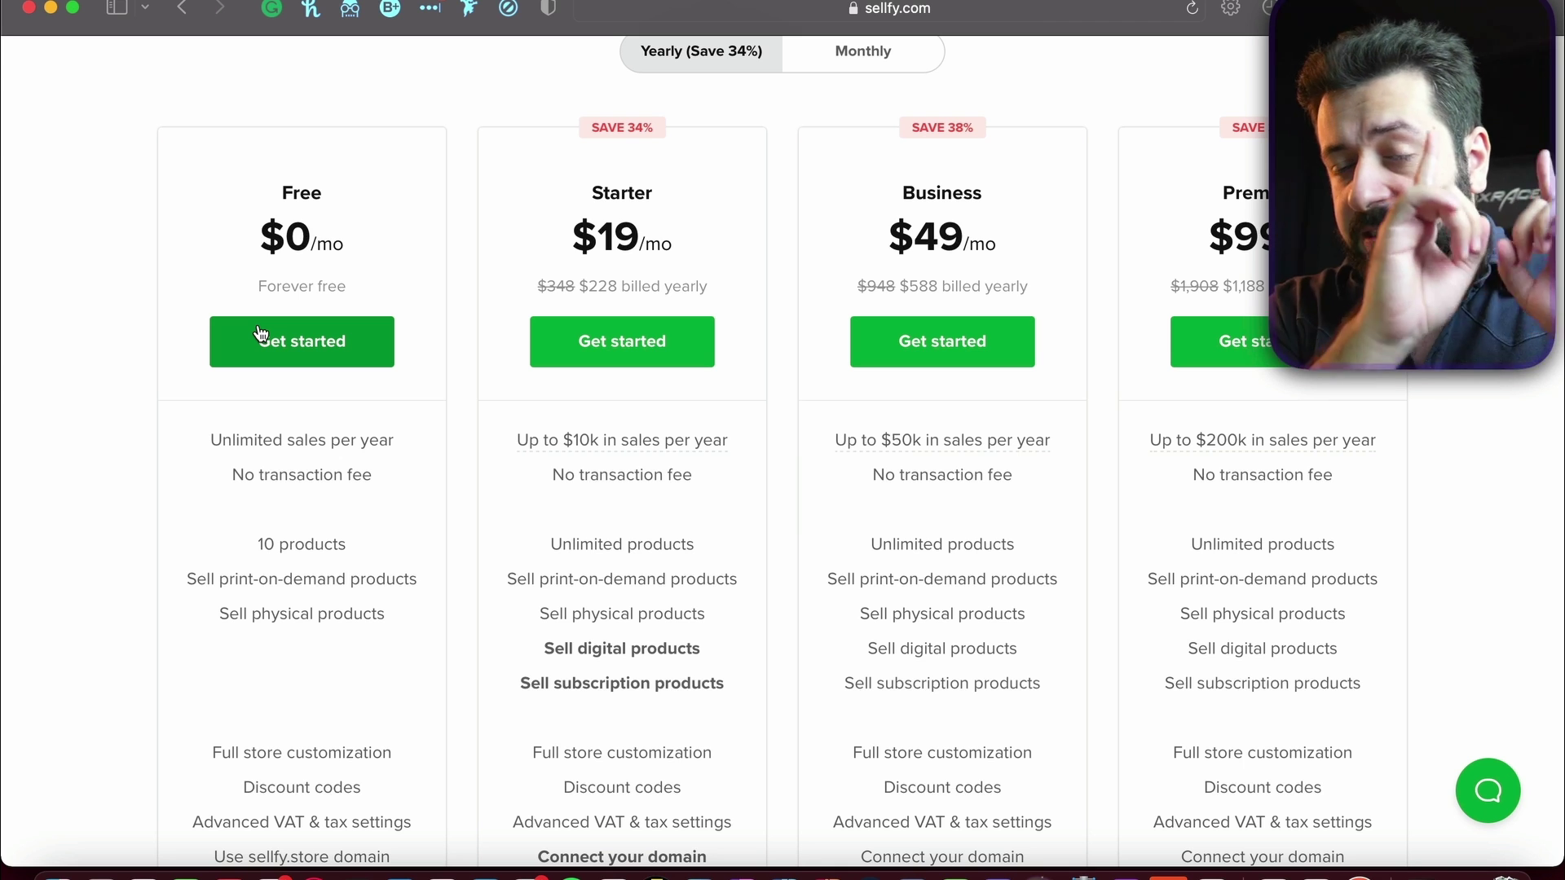
scroll(260, 333, "up", 5)
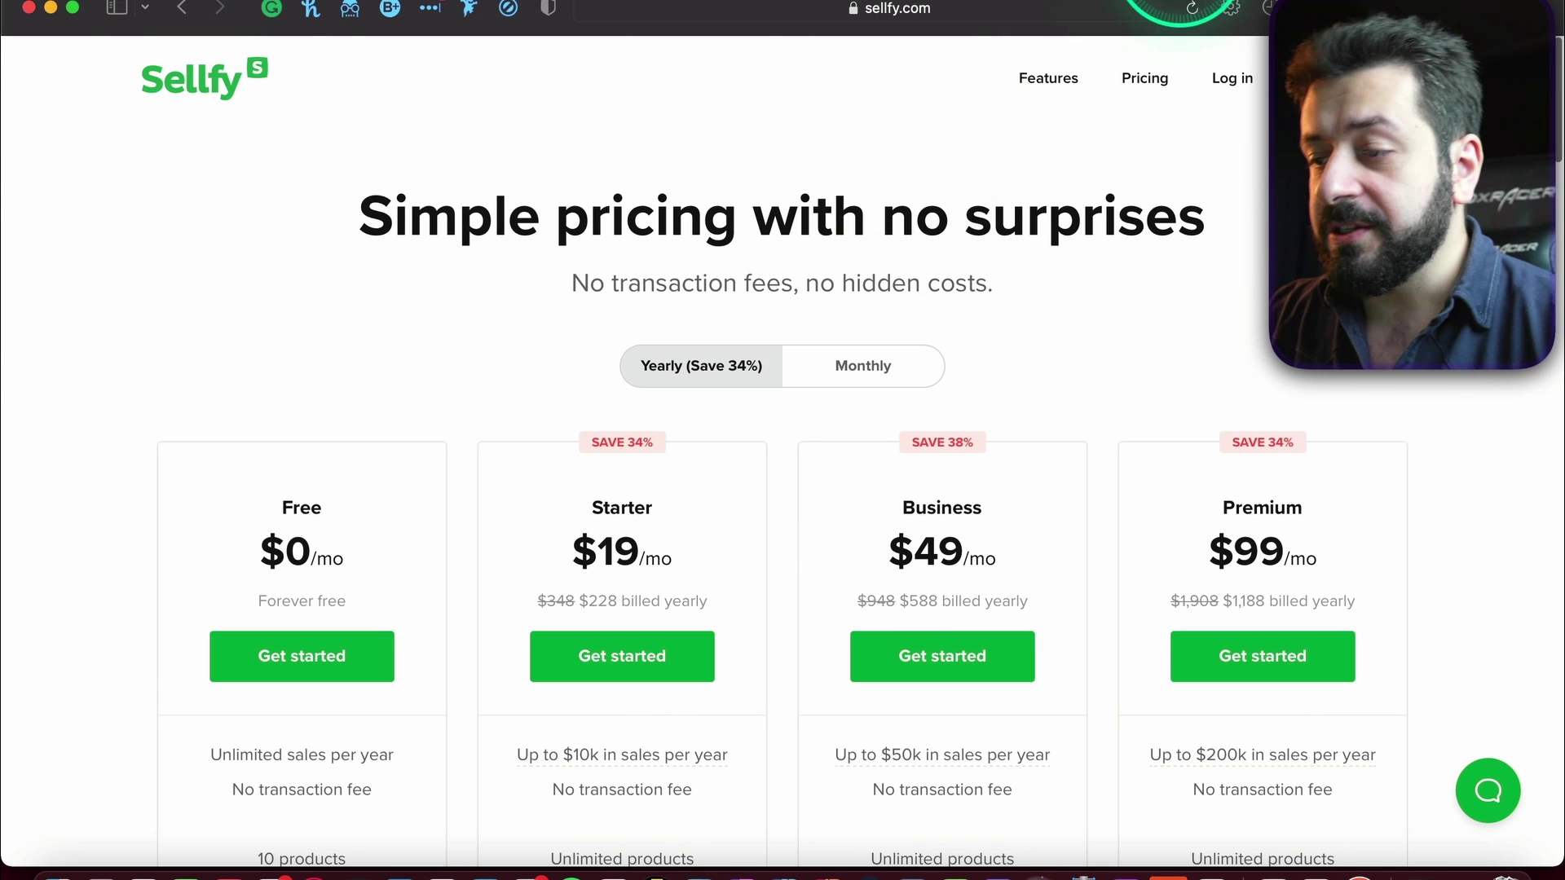
Open the Print on demand products in the store dashboard, and view the live storefront's home page and product listings.
left_click(241, 44)
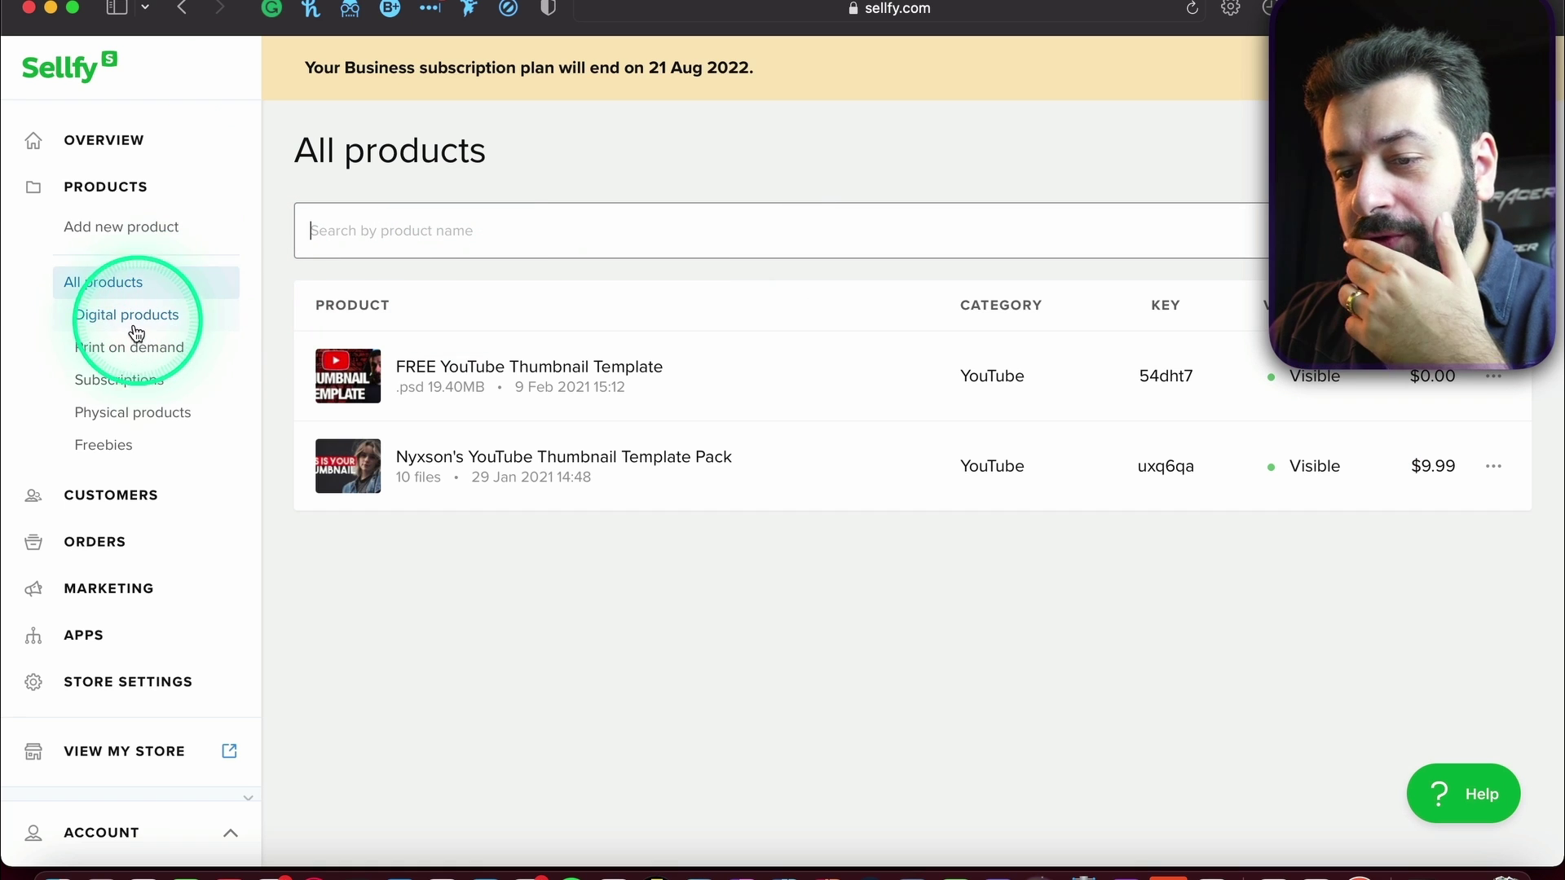
left_click(119, 351)
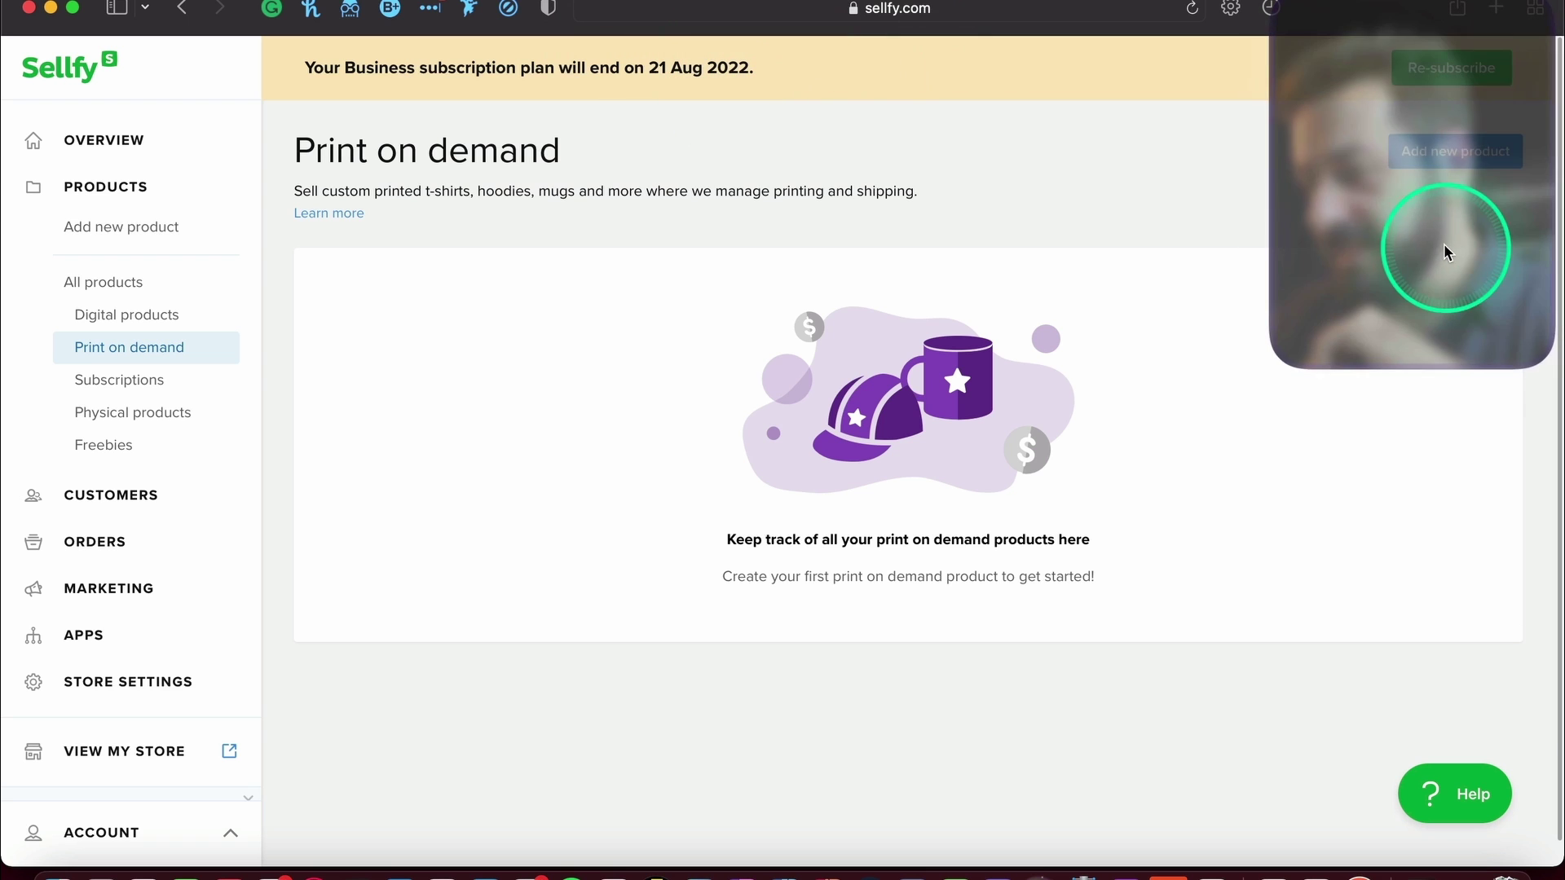
left_click(80, 770)
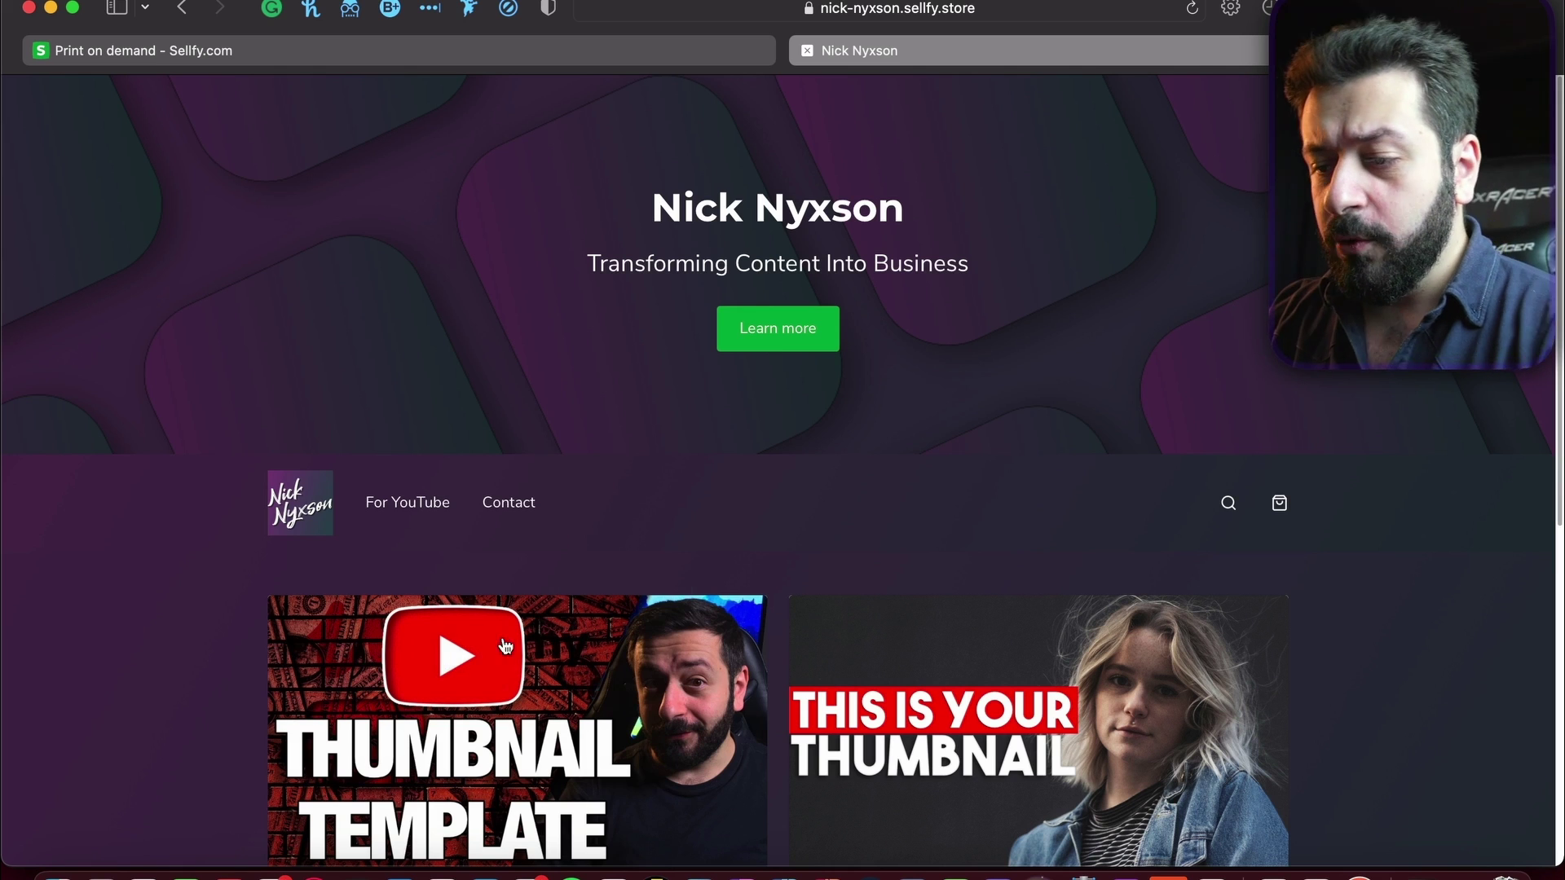
left_click(988, 496)
scroll(988, 496, "down", 7)
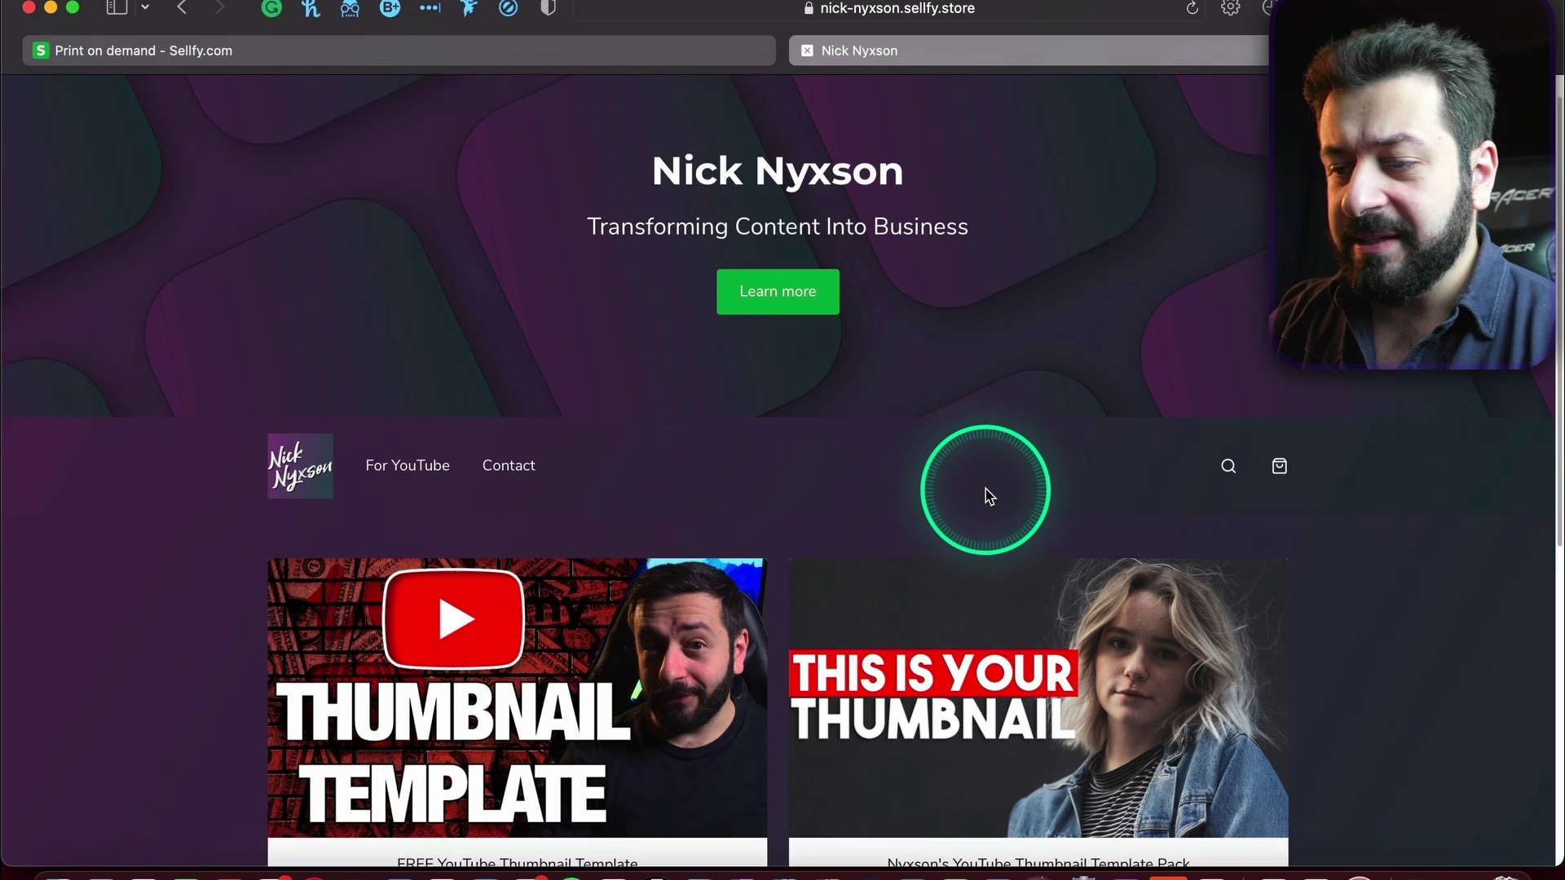
scroll(989, 497, "up", 7)
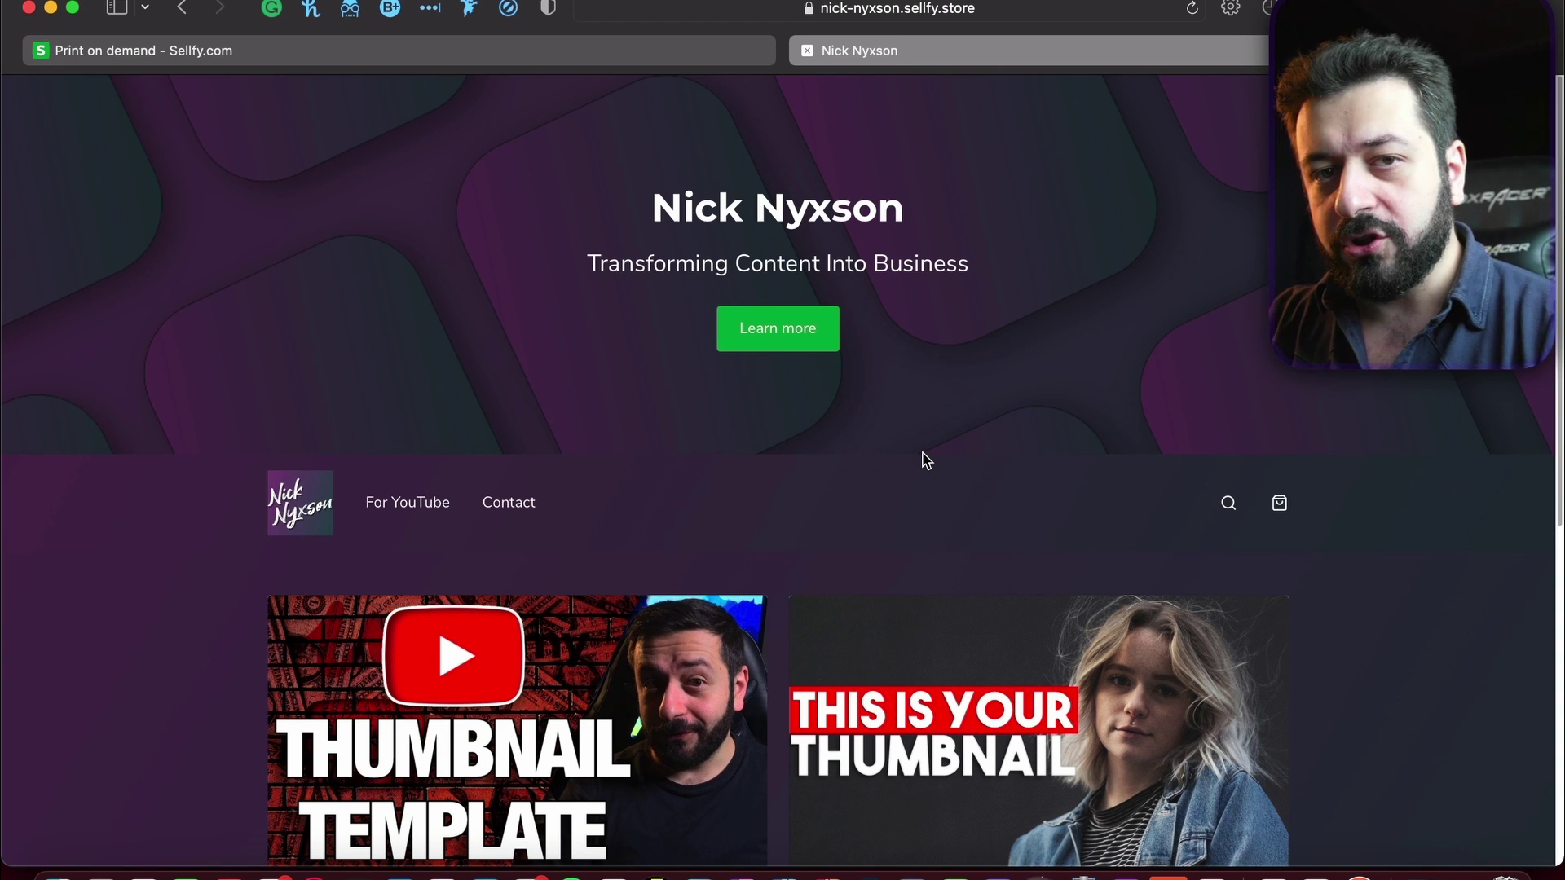
scroll(924, 459, "down", 5)
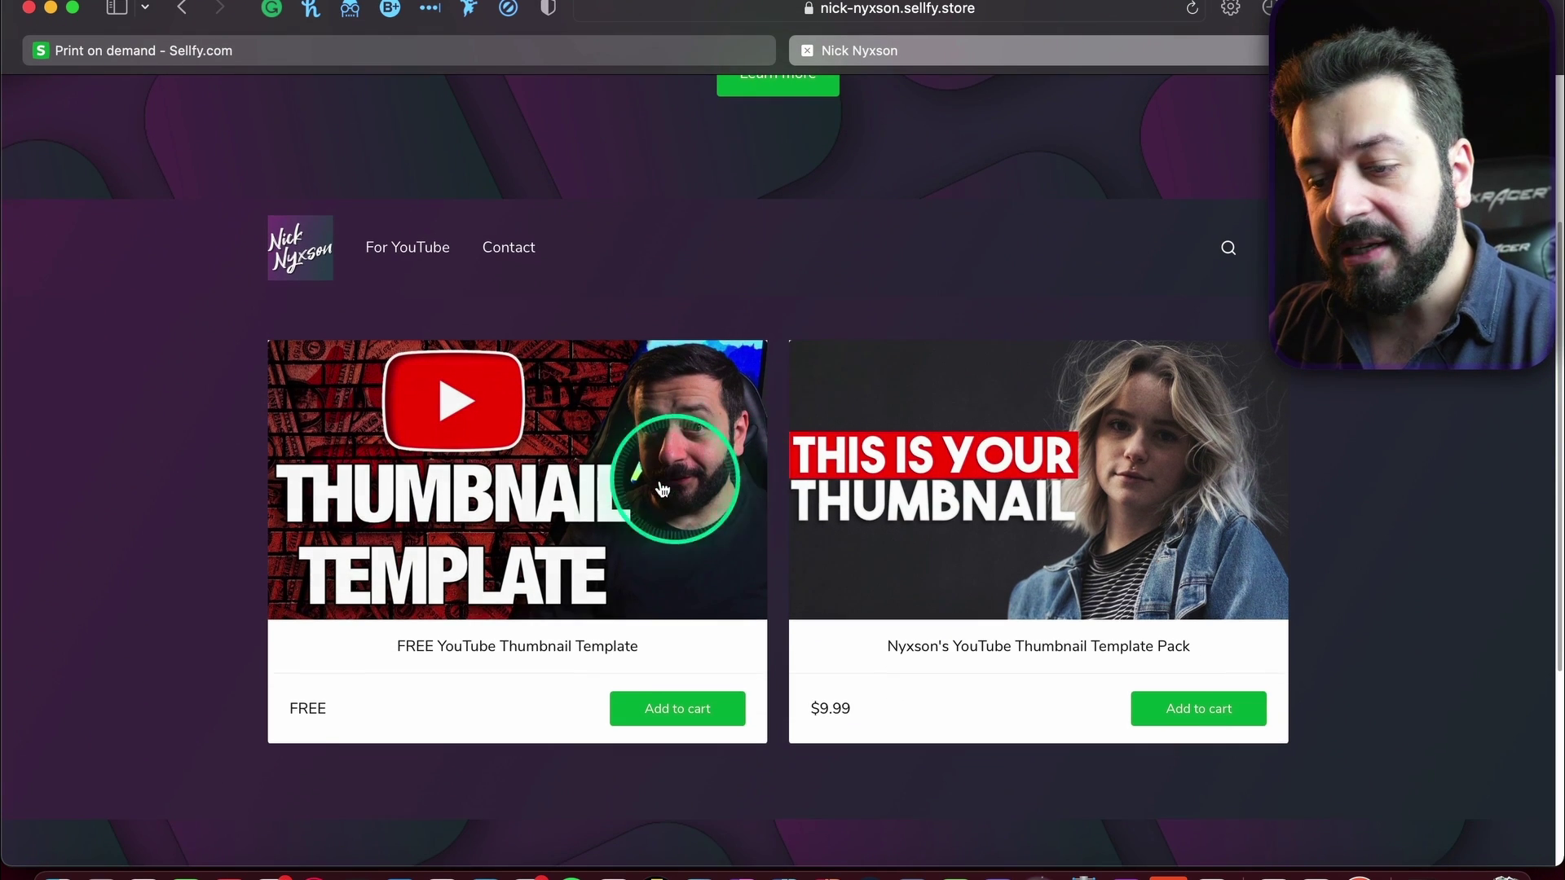
Open the $9.99 YouTube Thumbnail Template Pack in the storefront and review its gallery images and description.
left_click(960, 499)
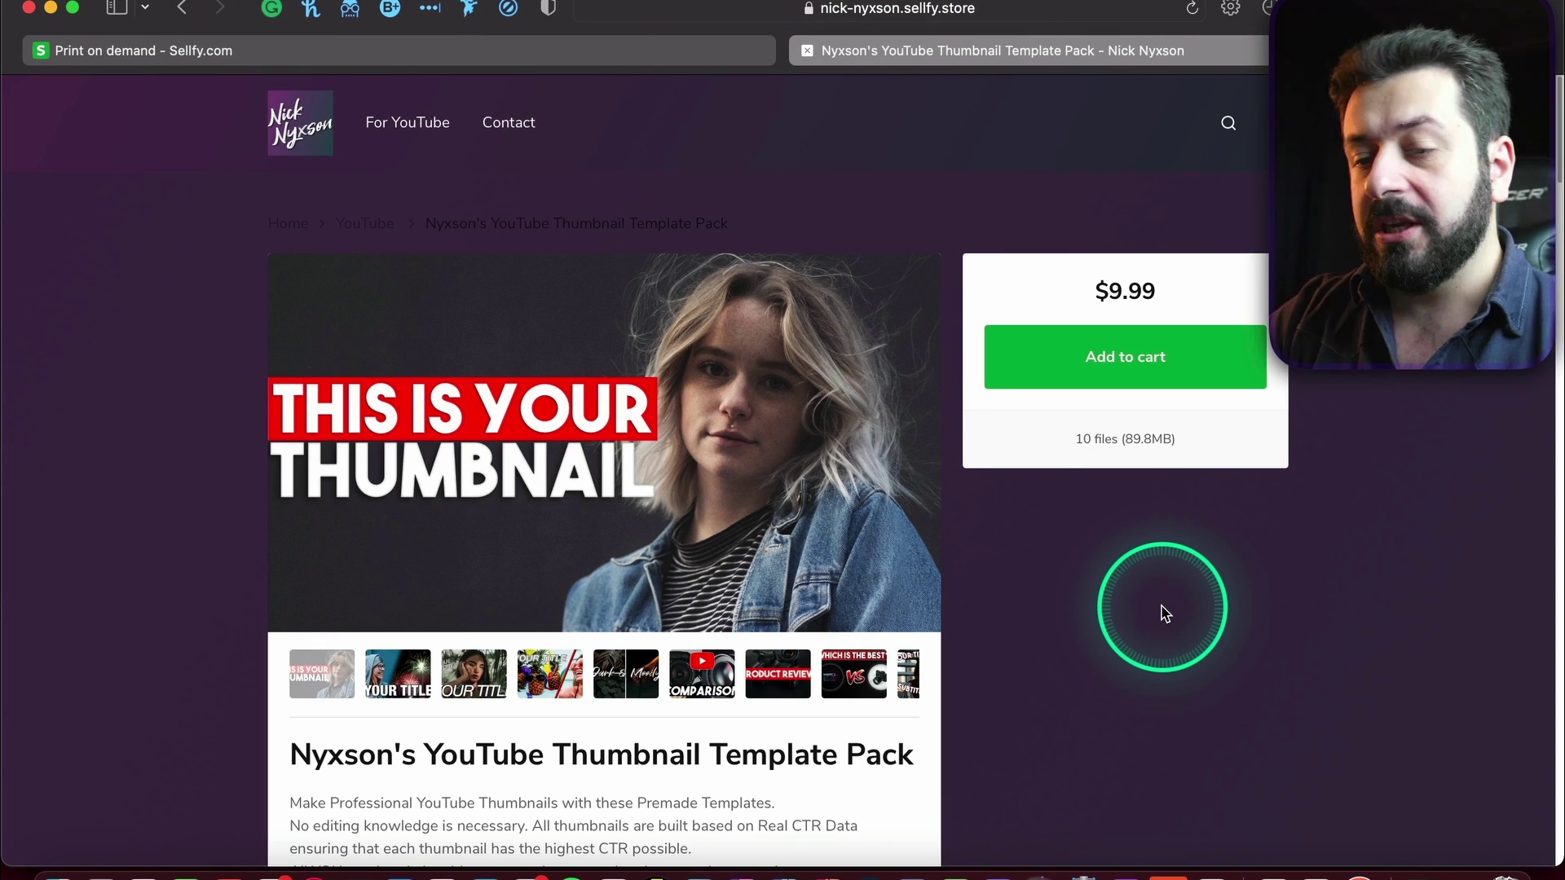
scroll(1165, 614, "down", 15)
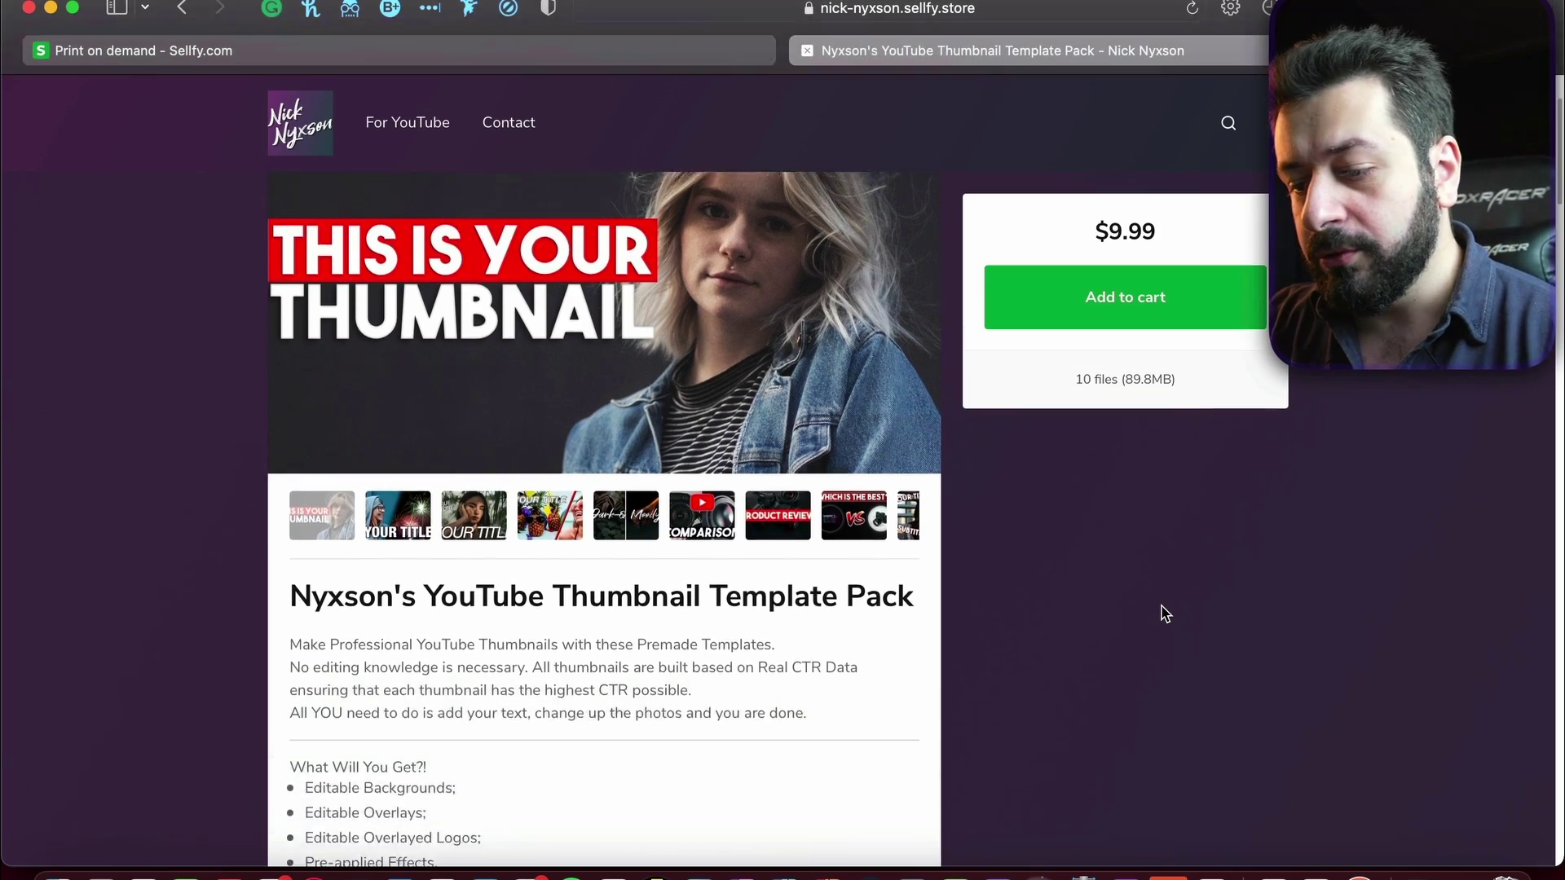
scroll(1165, 614, "up", 15)
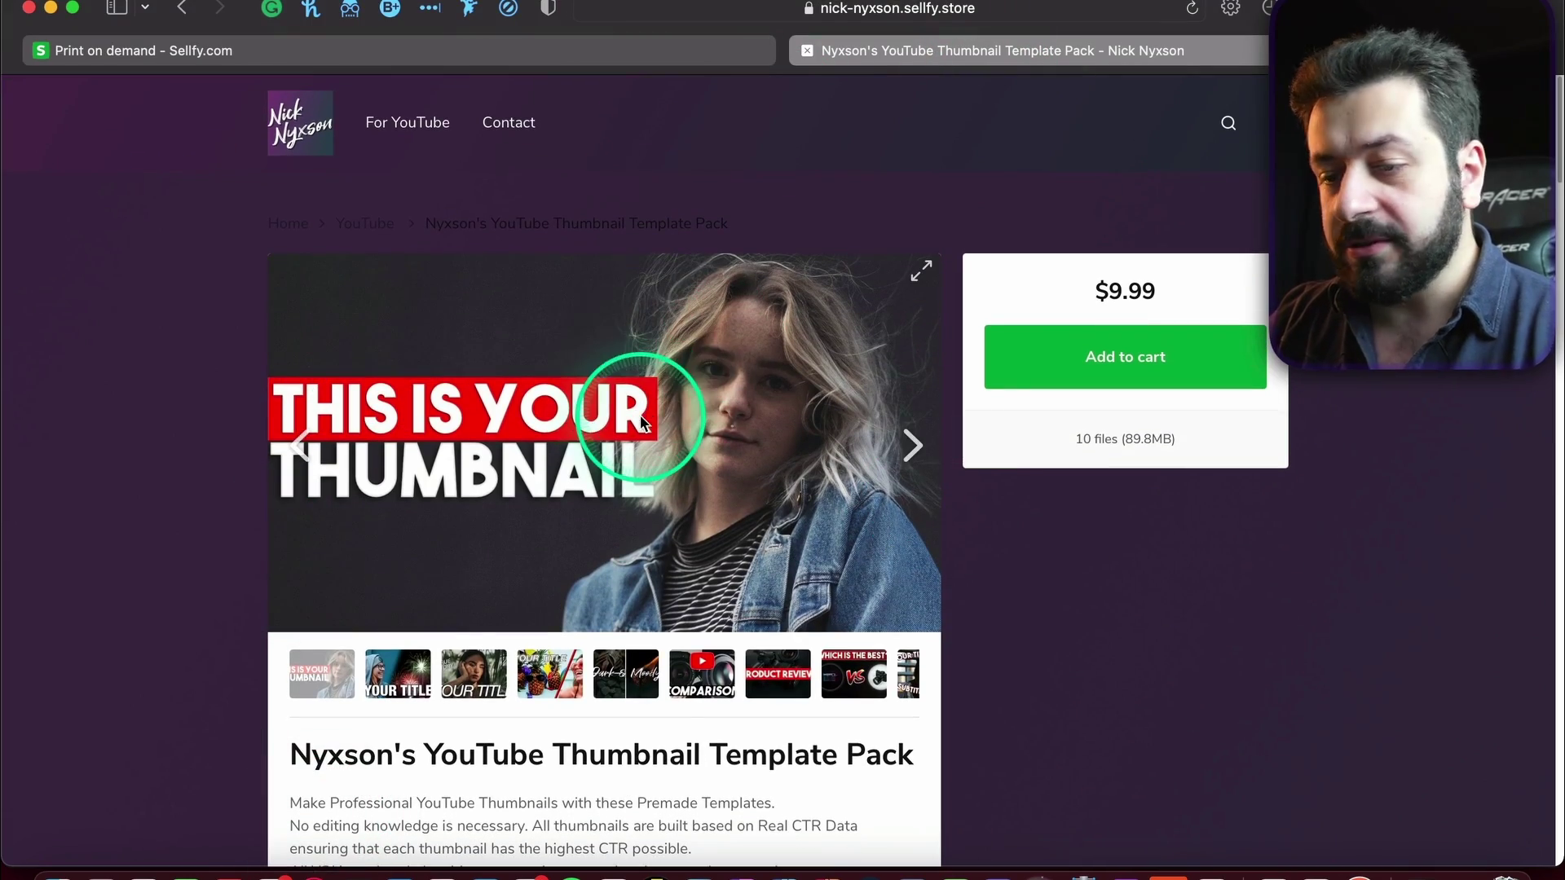
left_click(895, 438)
left_click(895, 440)
left_click(896, 440)
left_click(896, 440)
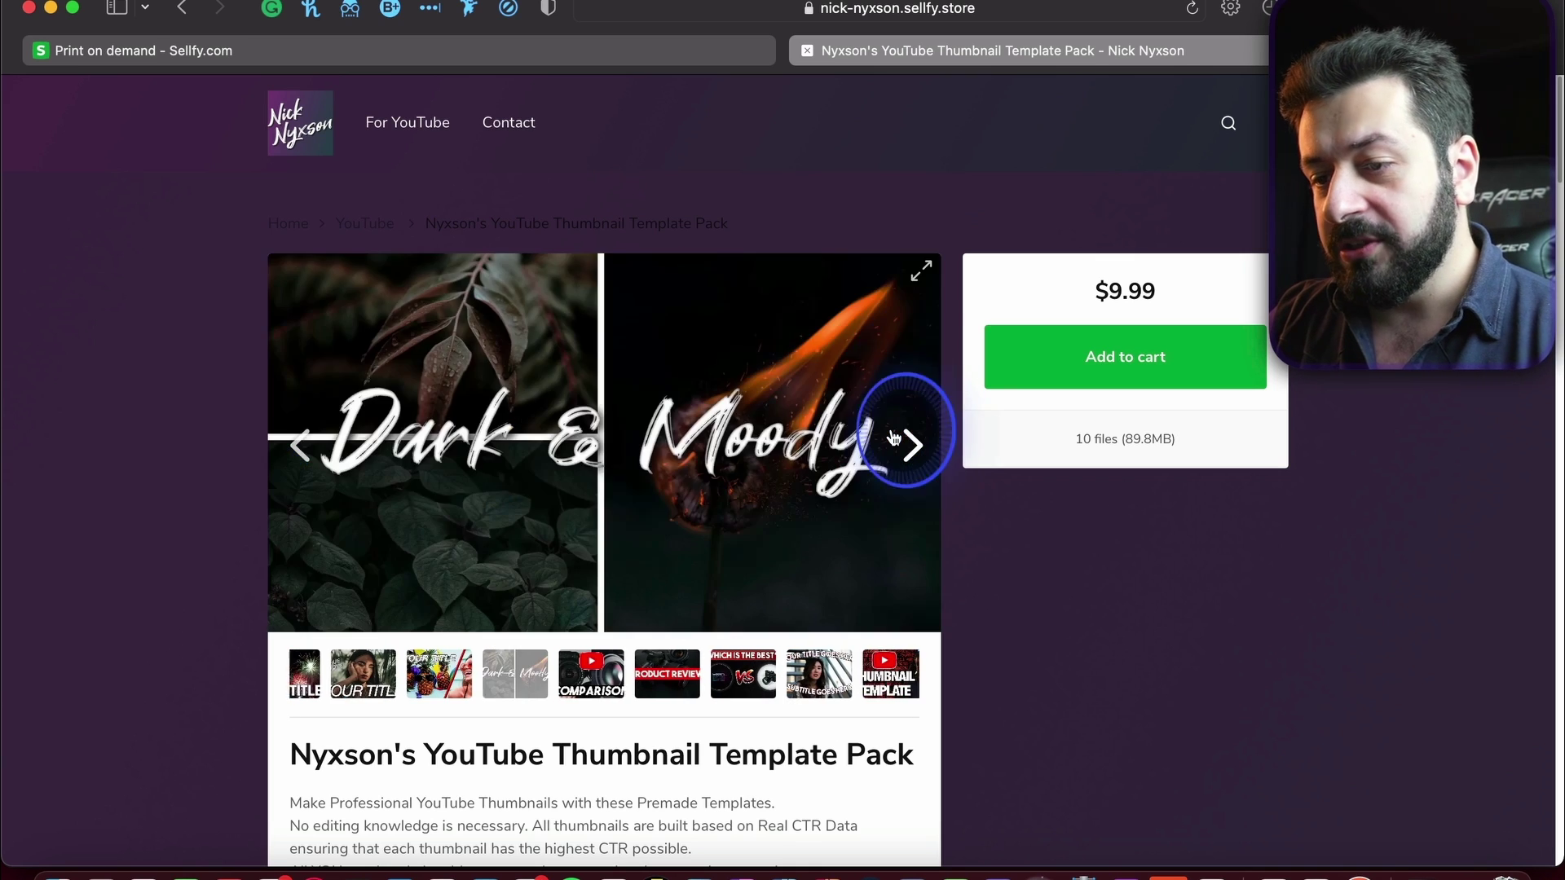
left_click(895, 440)
scroll(607, 463, "down", 5)
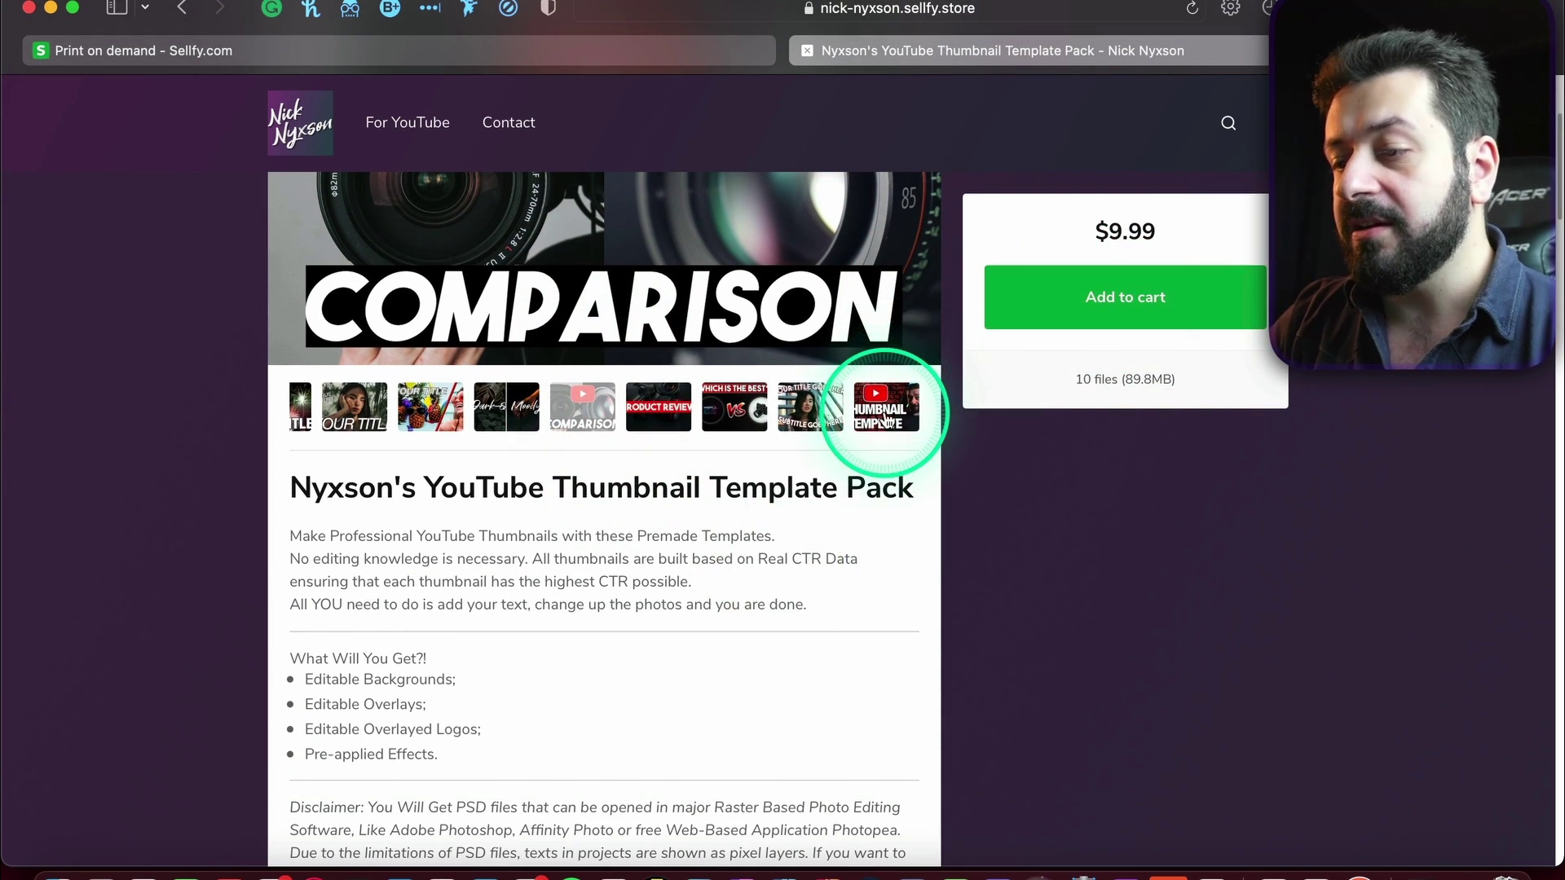
scroll(887, 419, "down", 15)
scroll(887, 419, "up", 20)
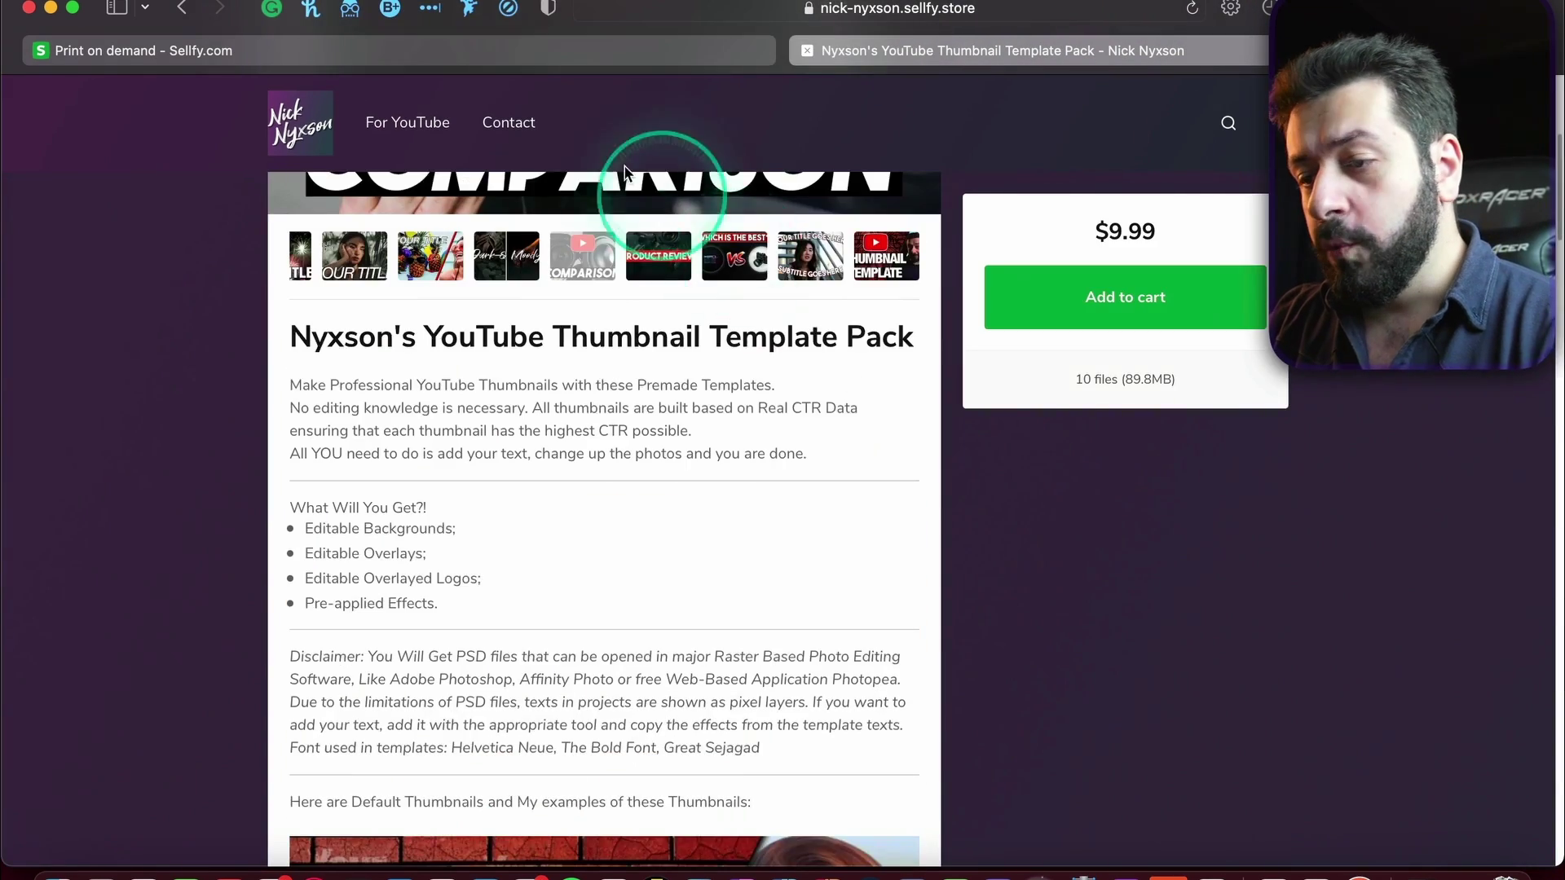
Return to the store dashboard, open the Store customizer and switch its preview to the mobile layout.
left_click(541, 54)
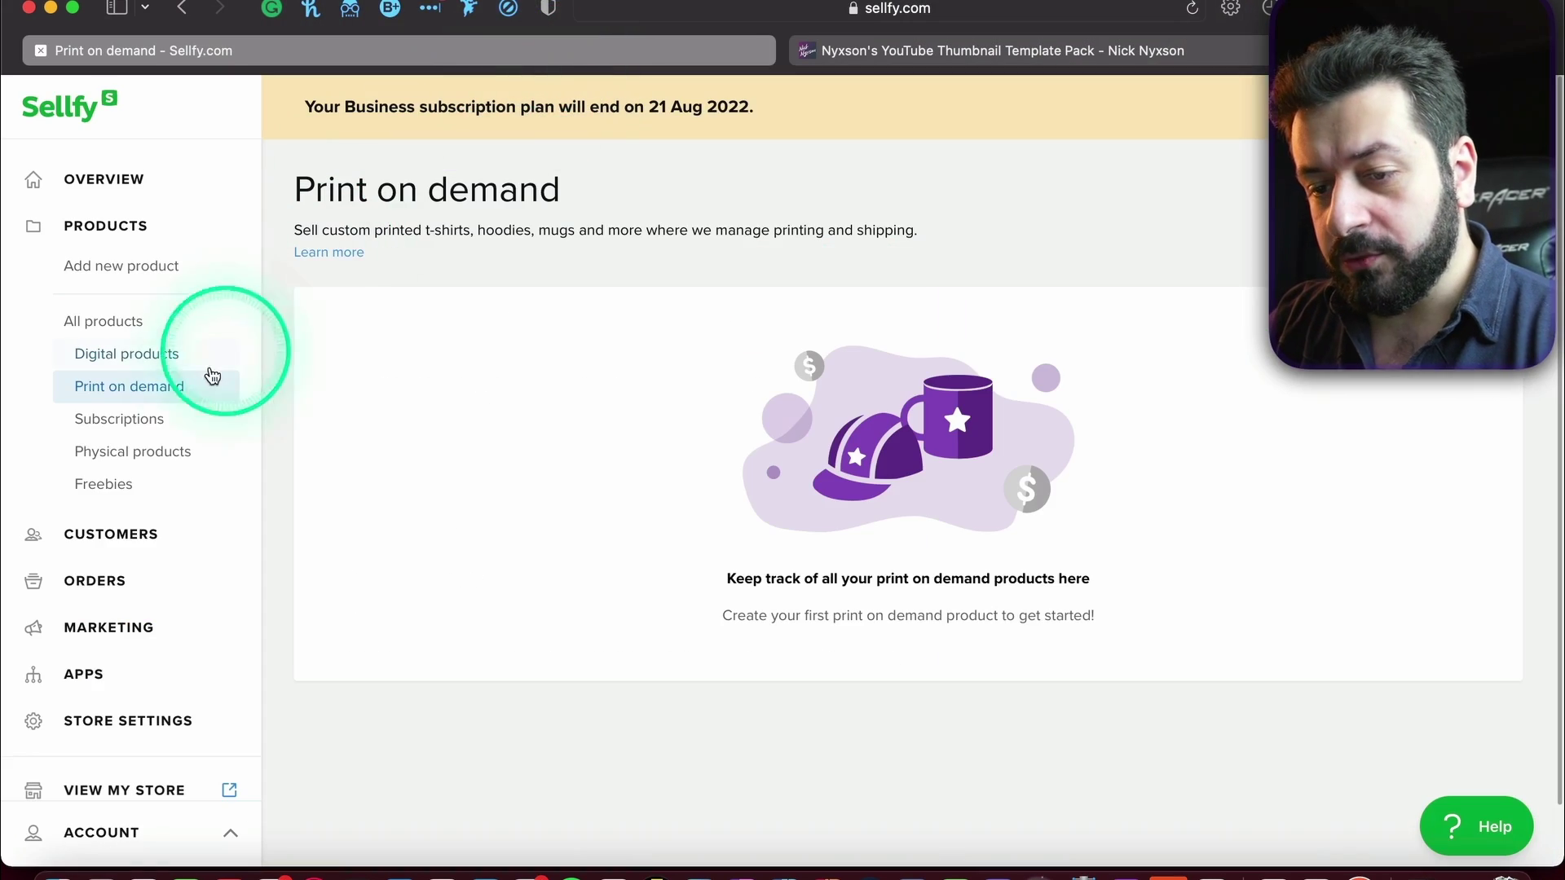
left_click(122, 719)
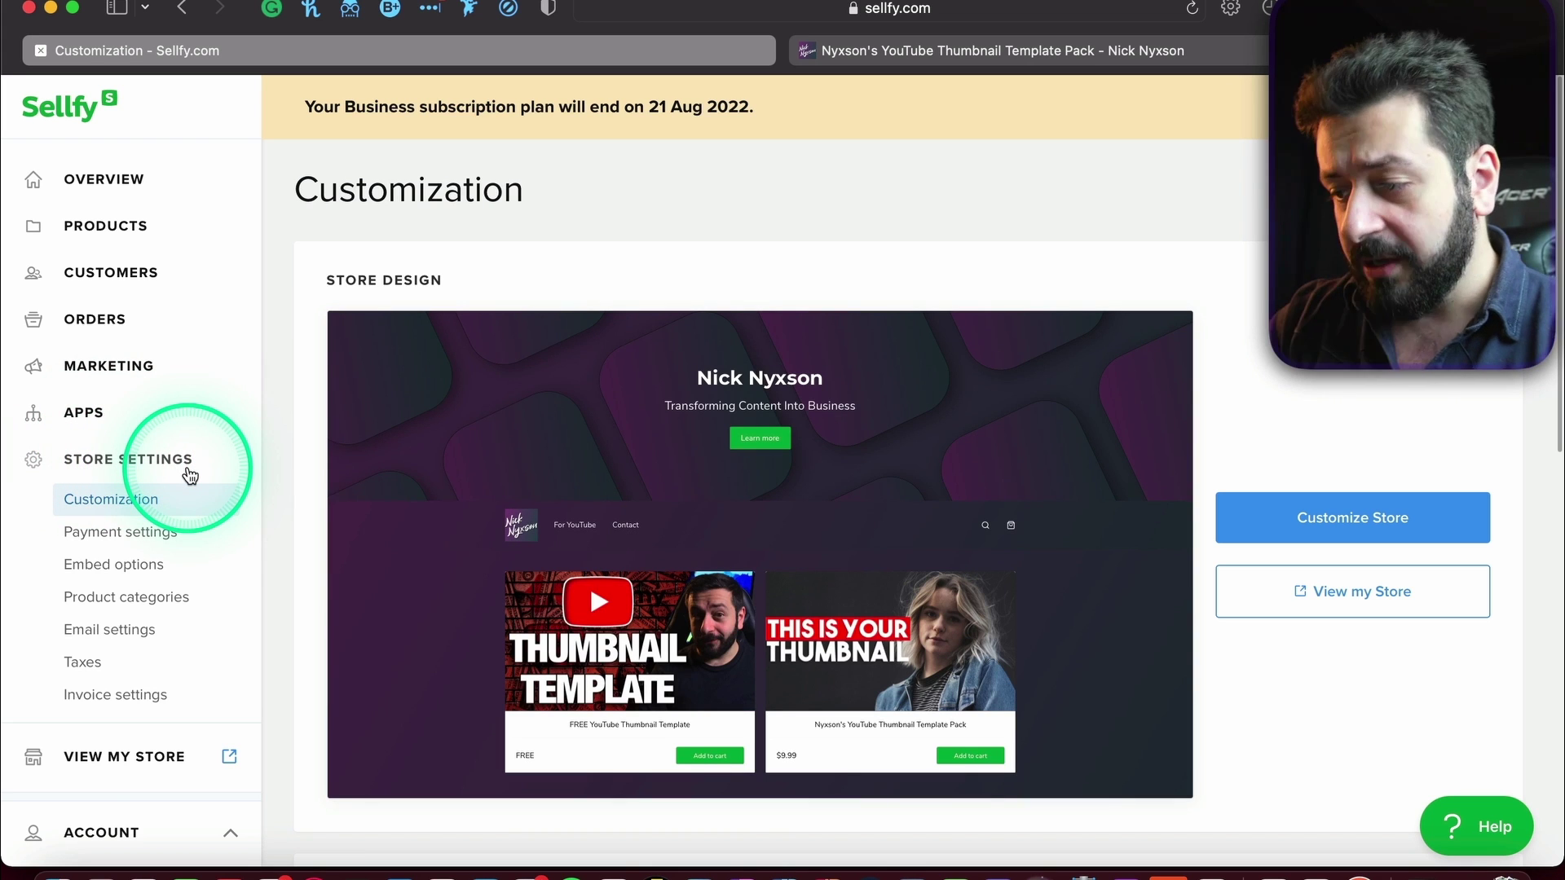
left_click(1424, 531)
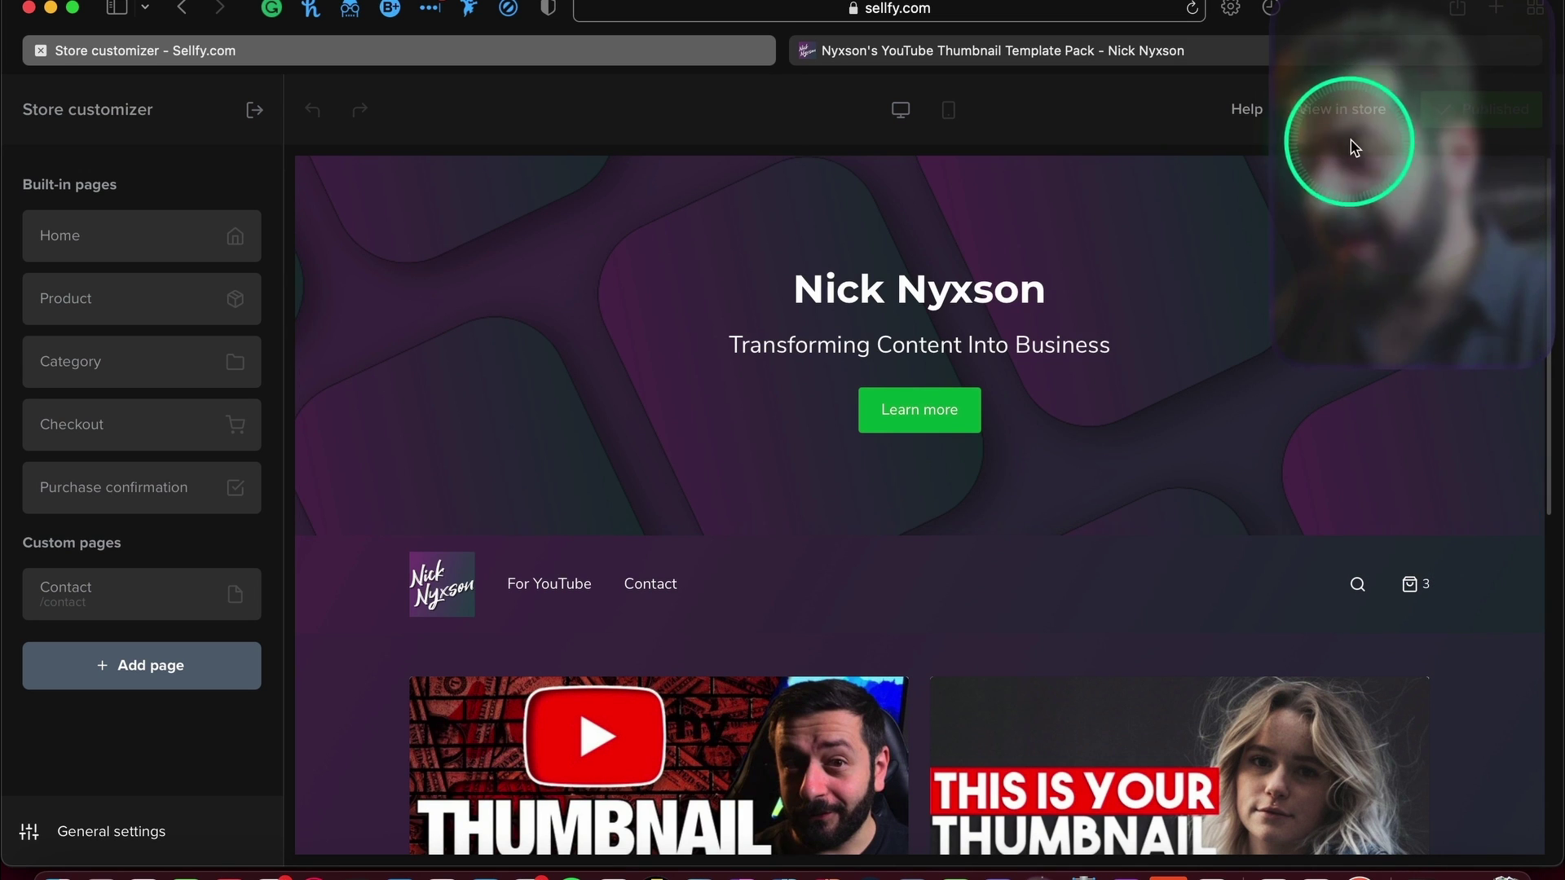
key("fn")
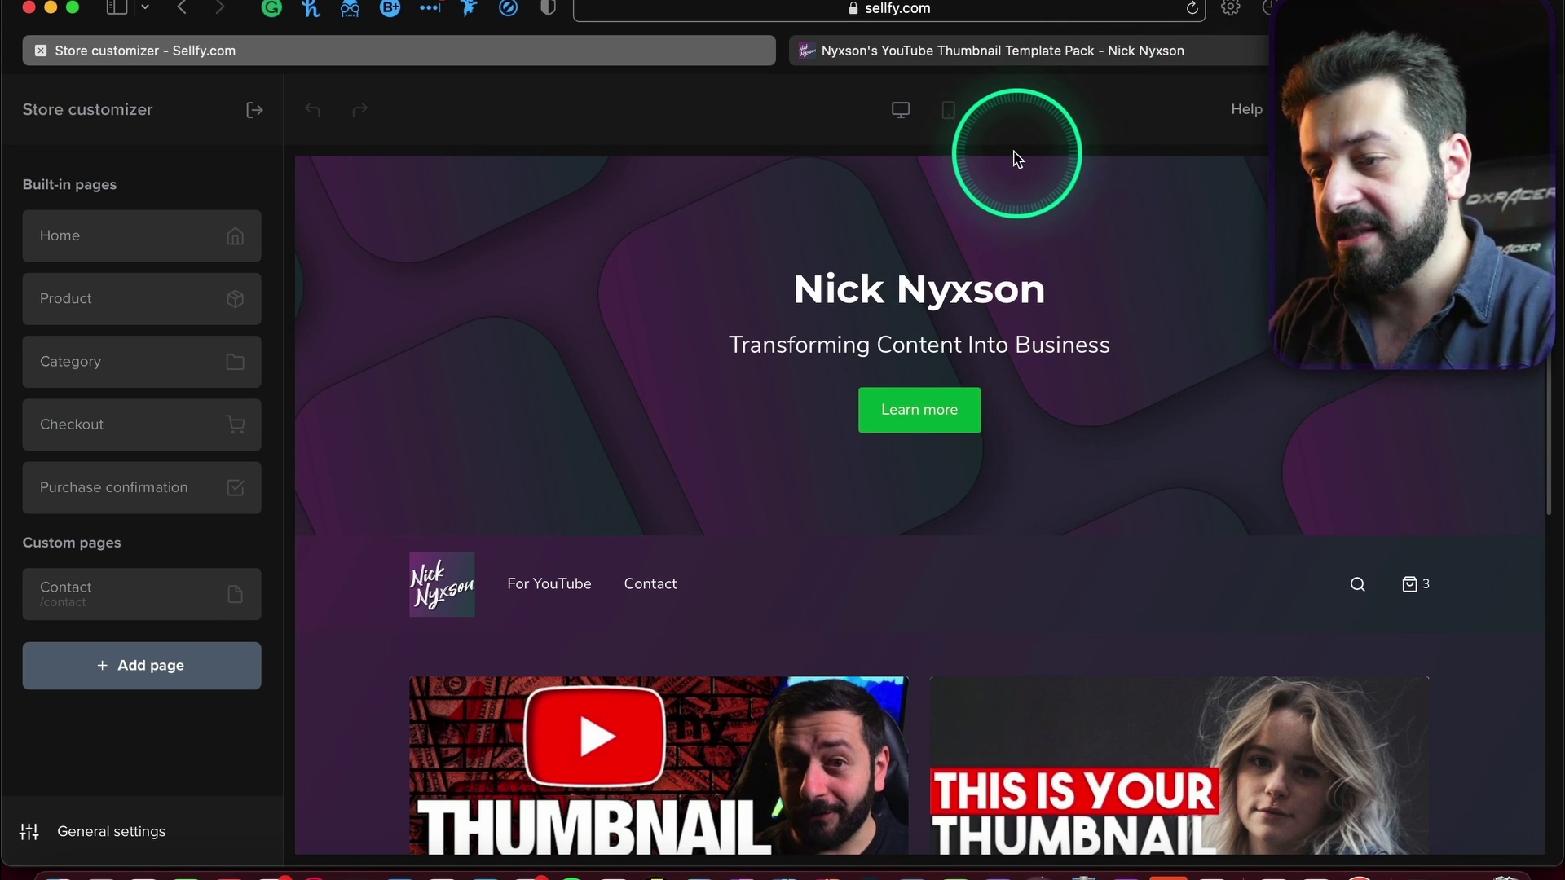
left_click(948, 112)
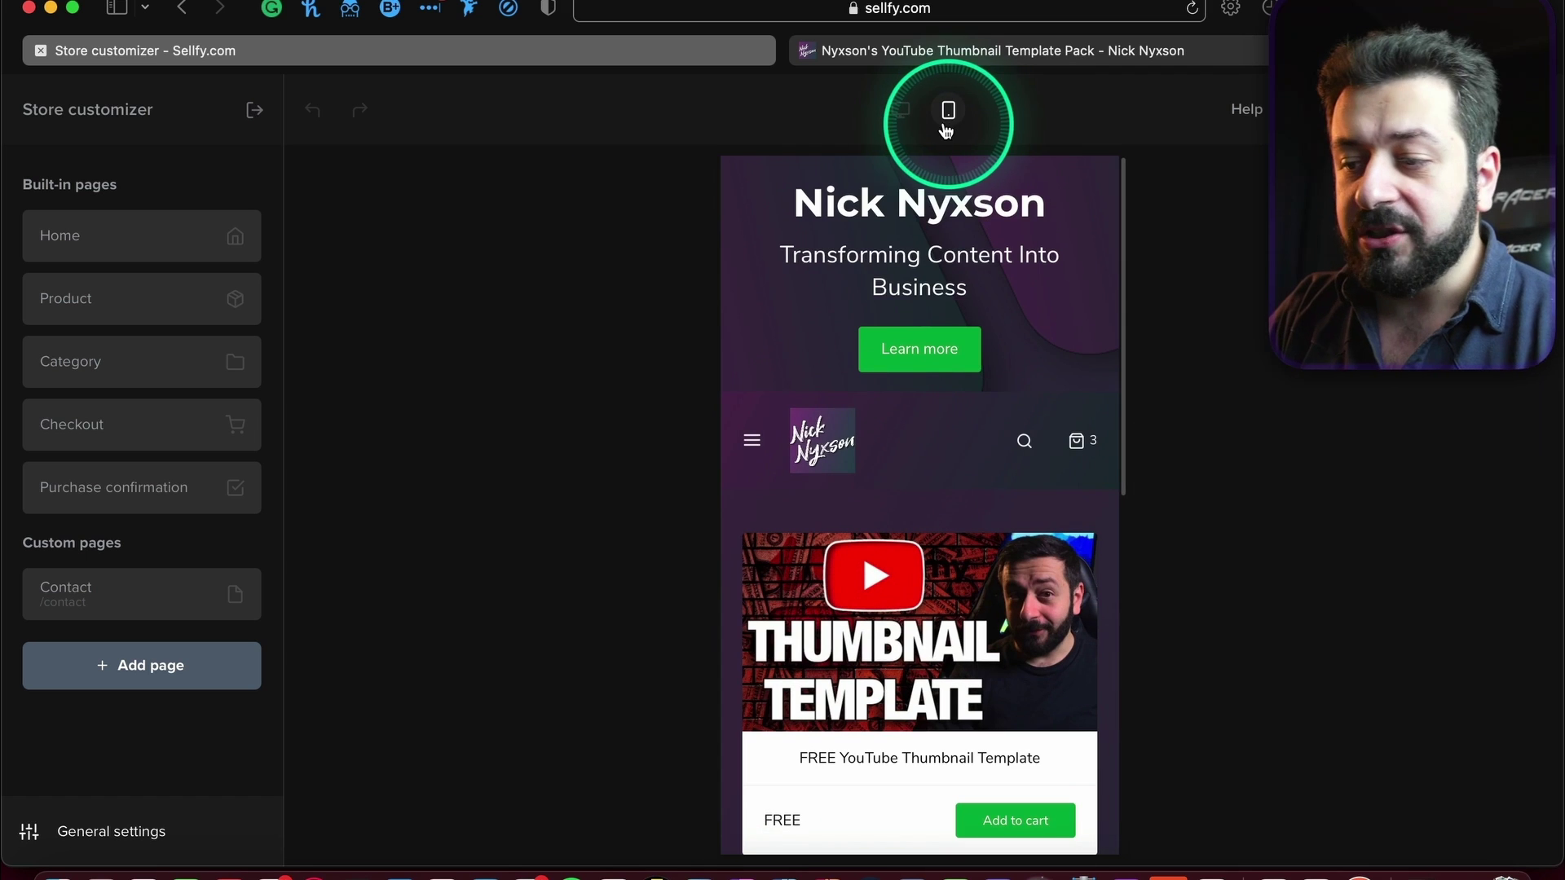
Switch the store preview back to the desktop layout and look over the built-in pages available for customizing.
left_click(900, 112)
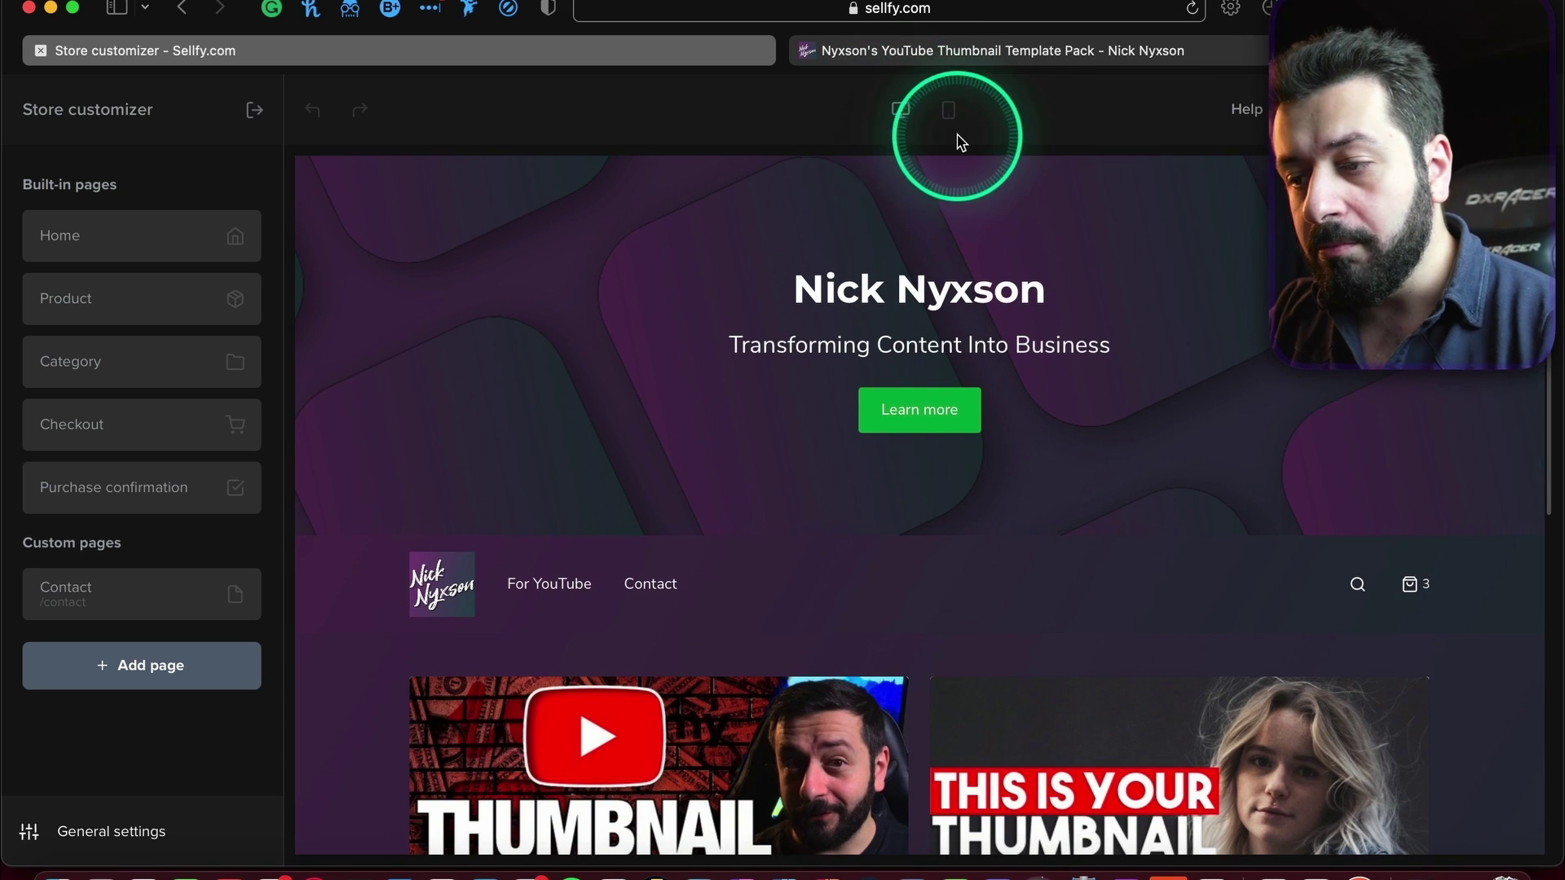
key("fn")
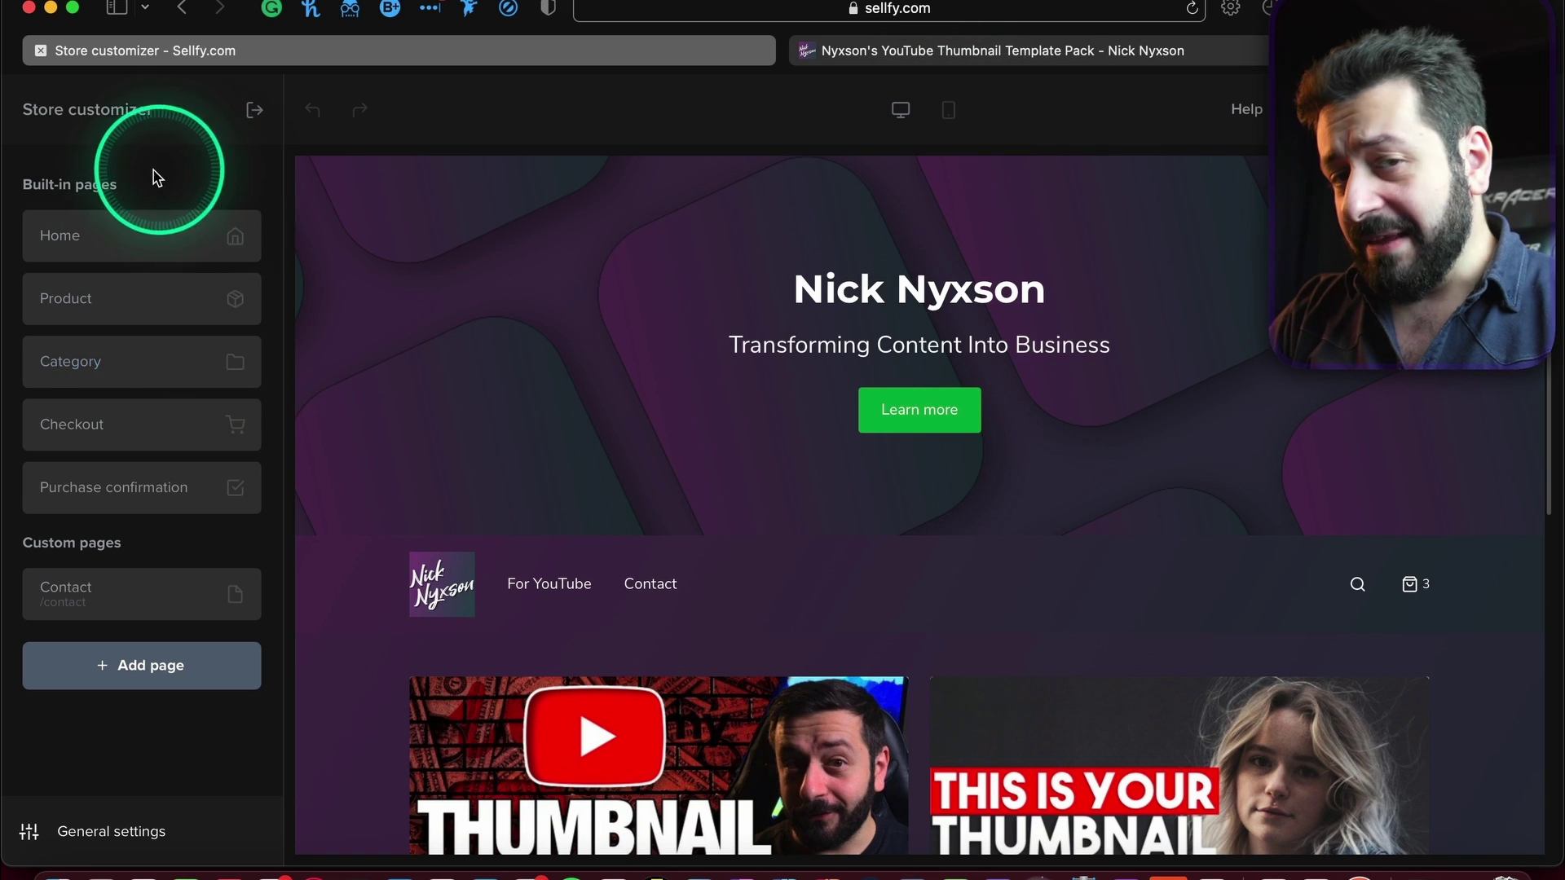
key("fn")
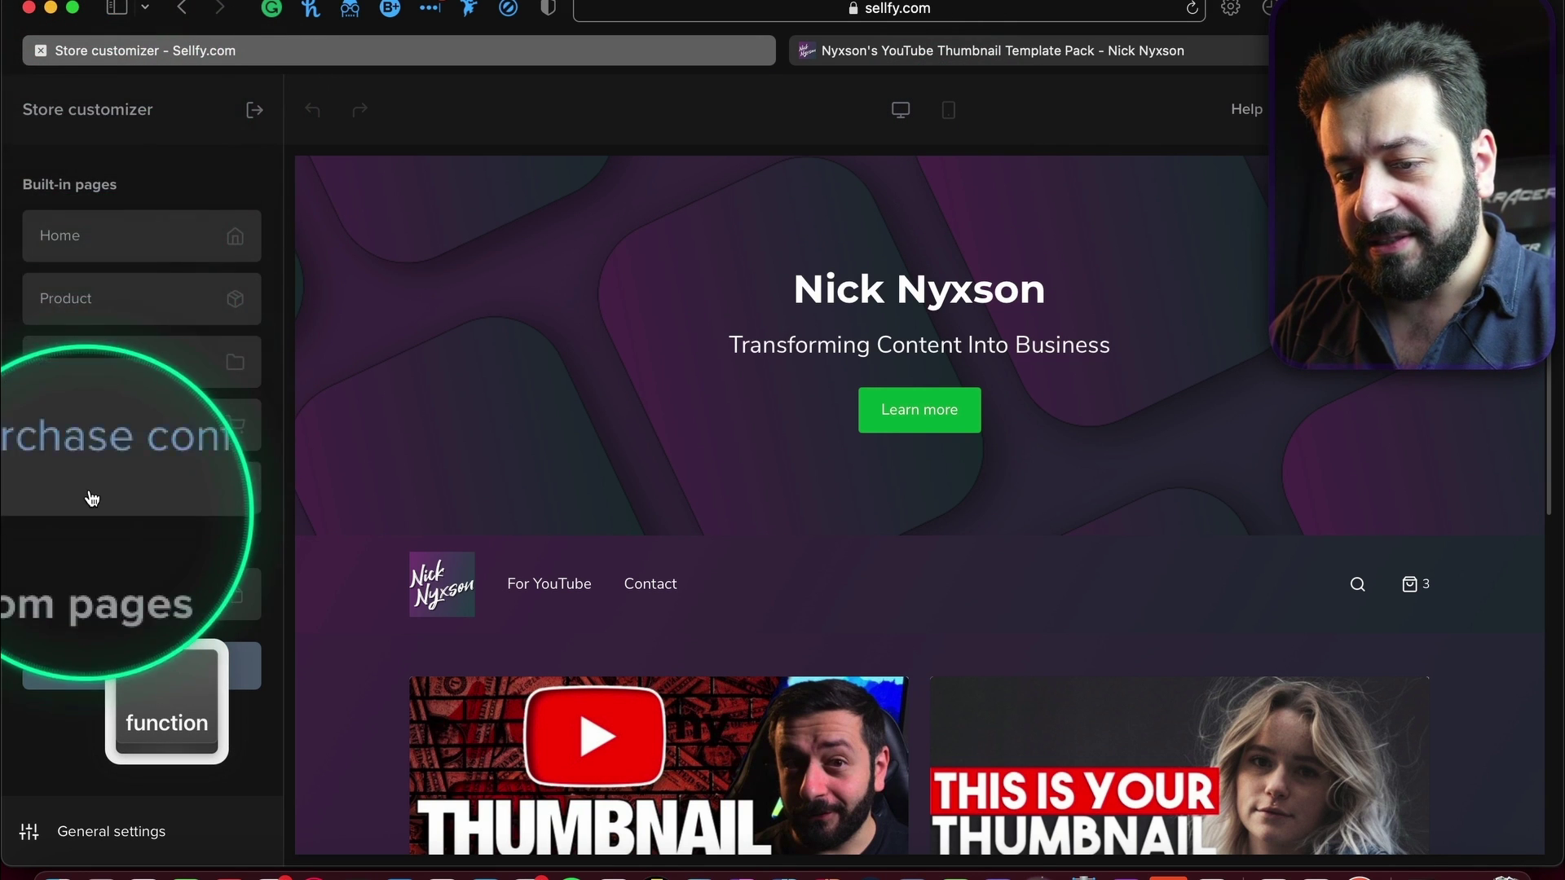
key("fn")
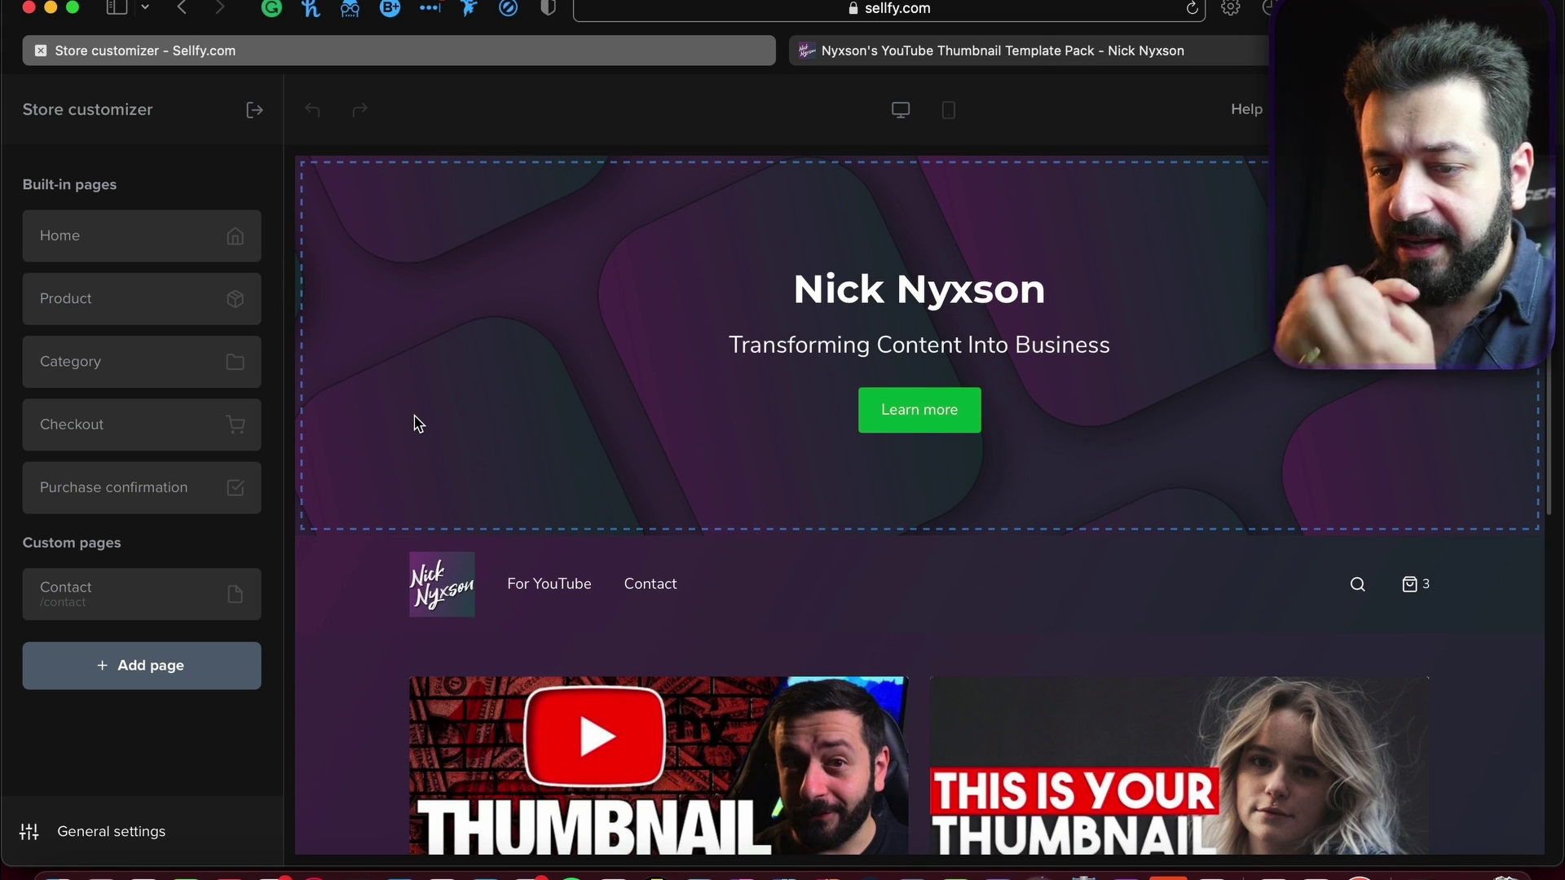
View the Category page's modules, and open the Hero block module of the Home page for editing.
left_click(143, 373)
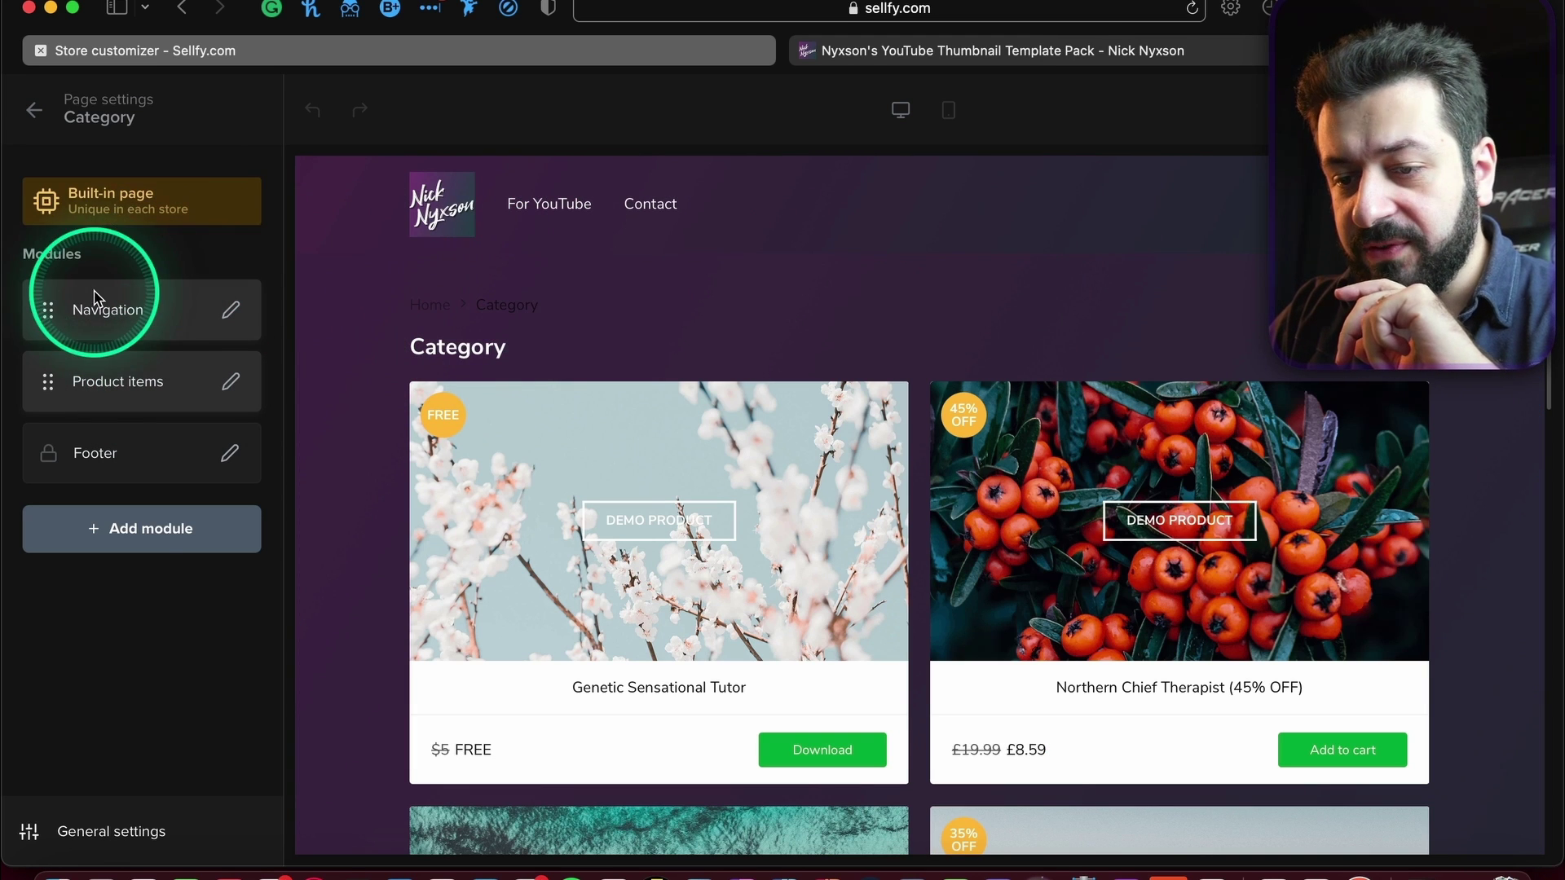
left_click(33, 110)
left_click(98, 236)
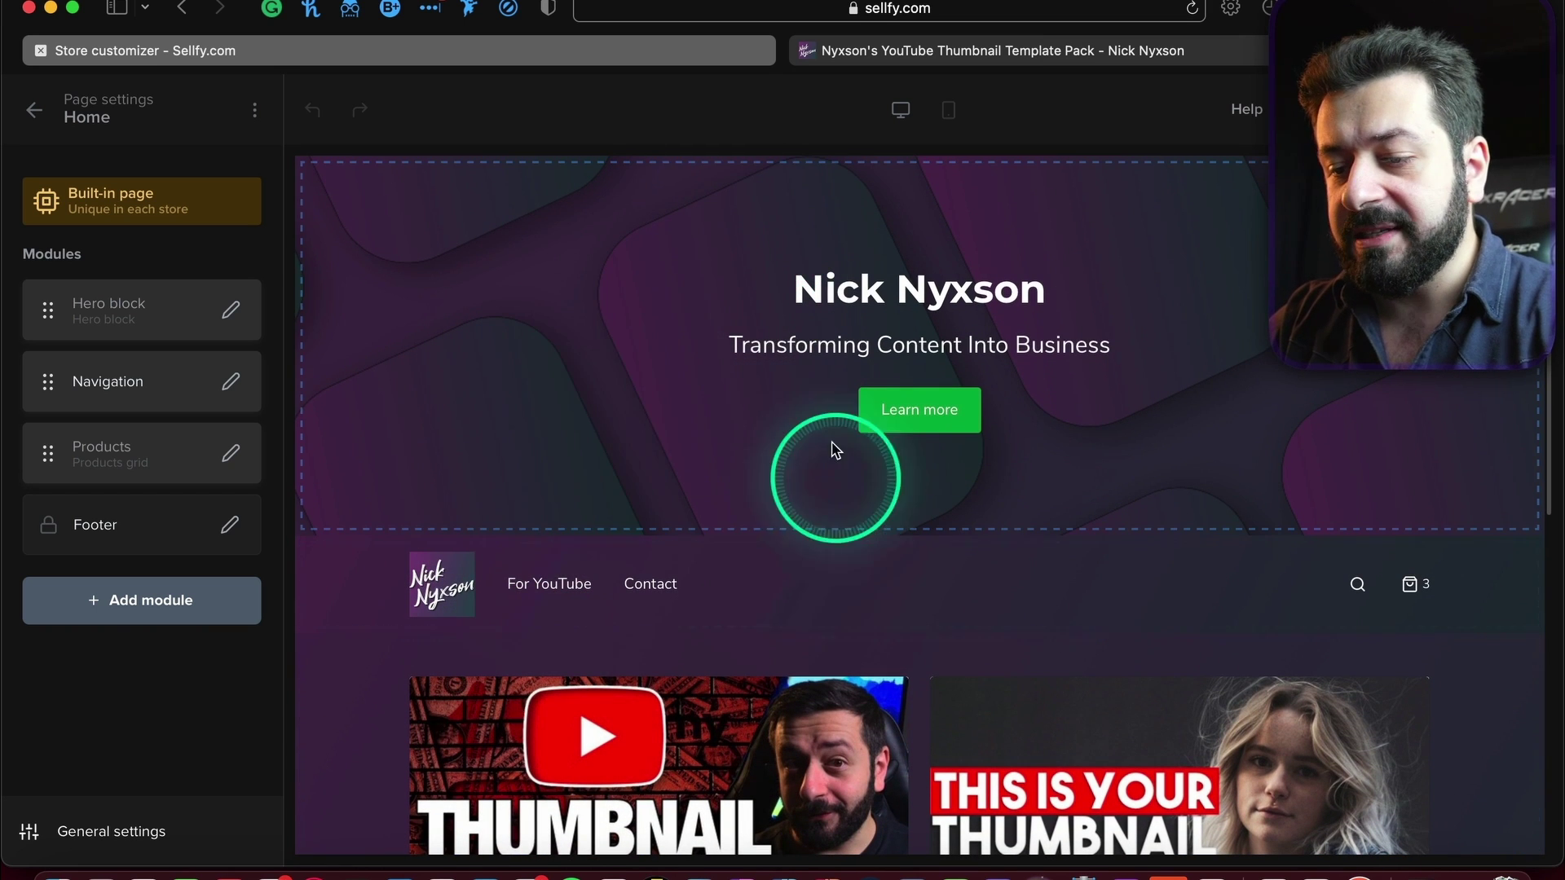
key("fn")
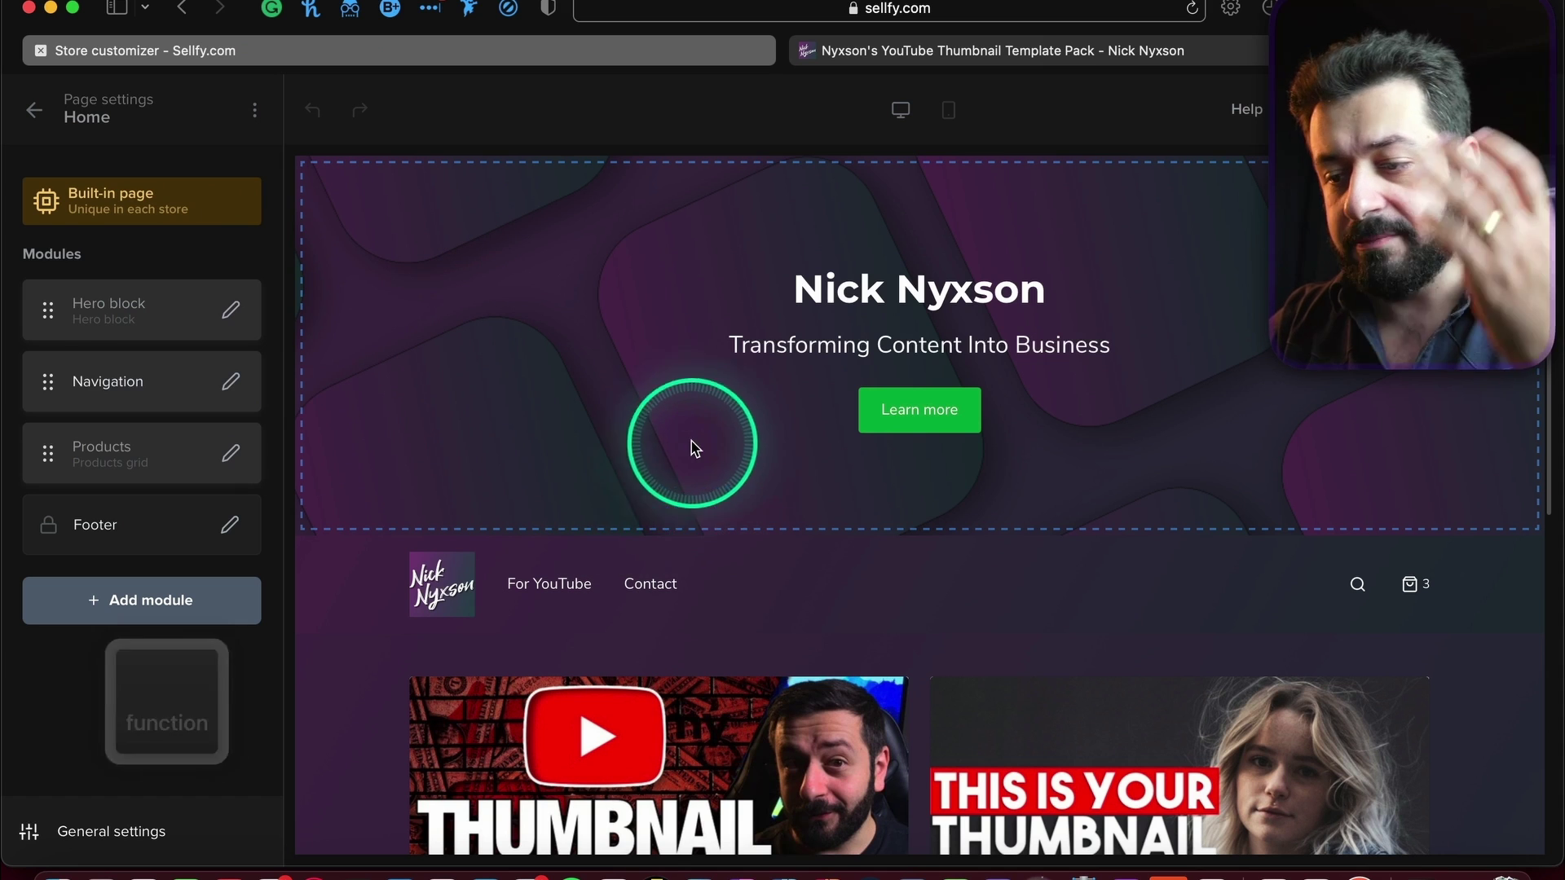
left_click(690, 445)
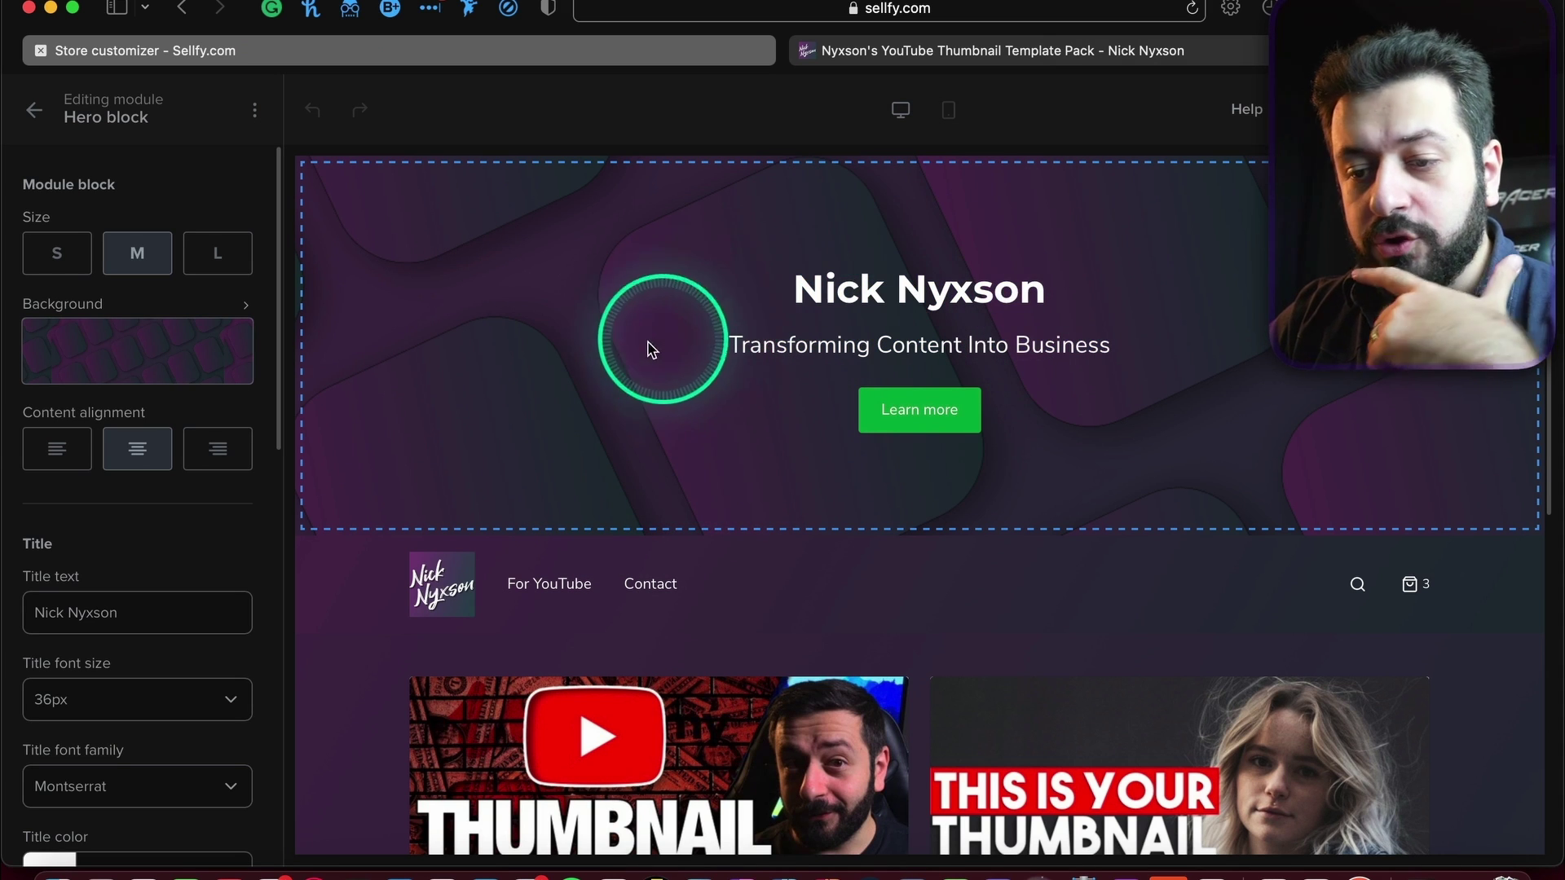
Try the small and large sizes on the Hero block and return it to medium.
left_click(59, 269)
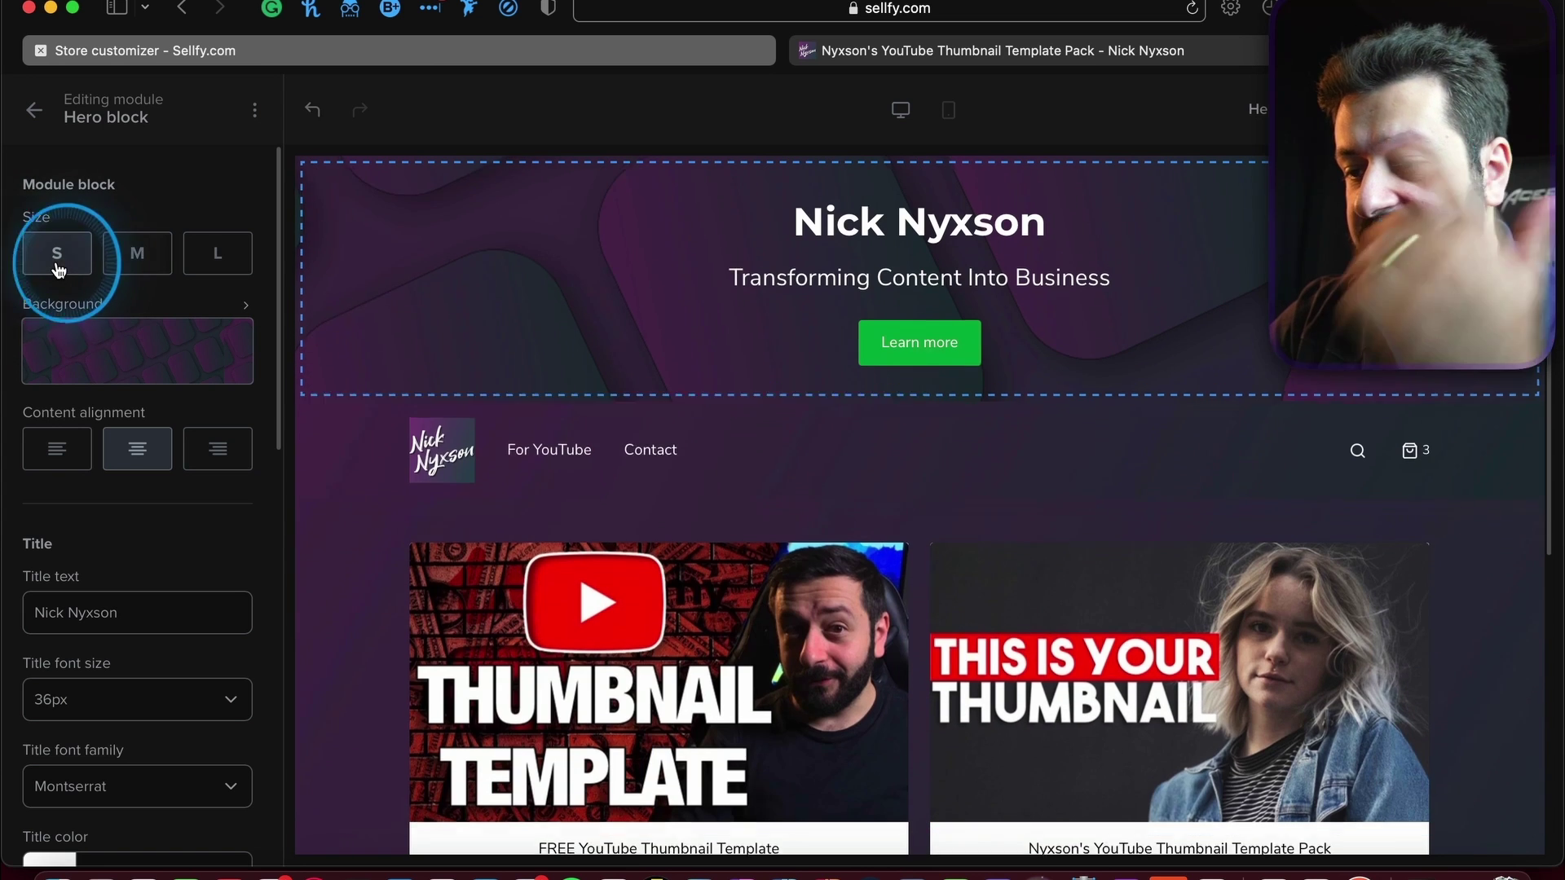
left_click(211, 265)
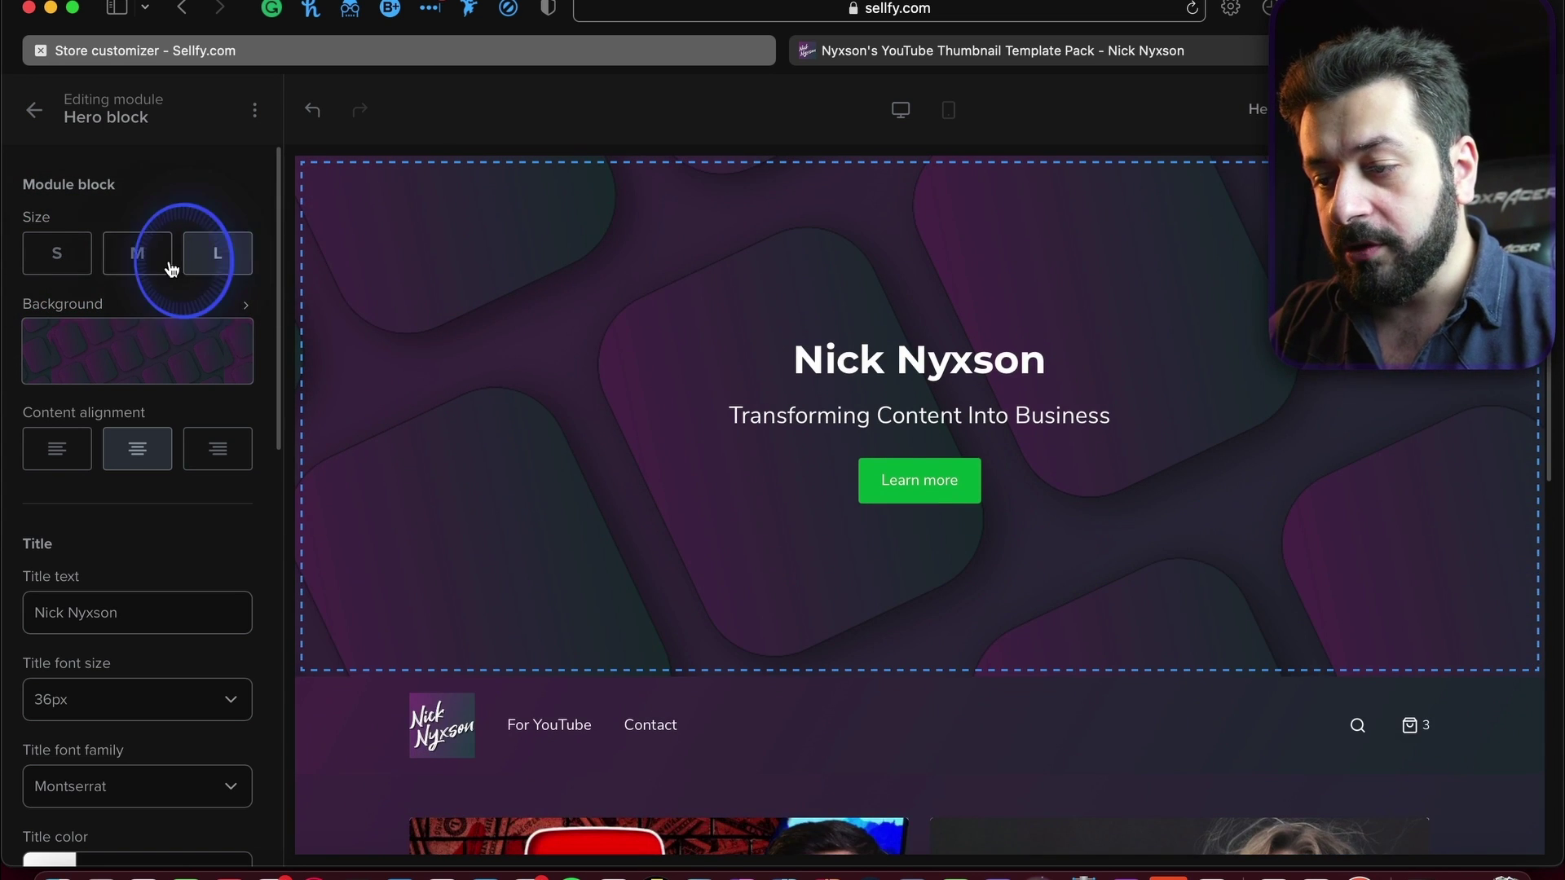
left_click(171, 269)
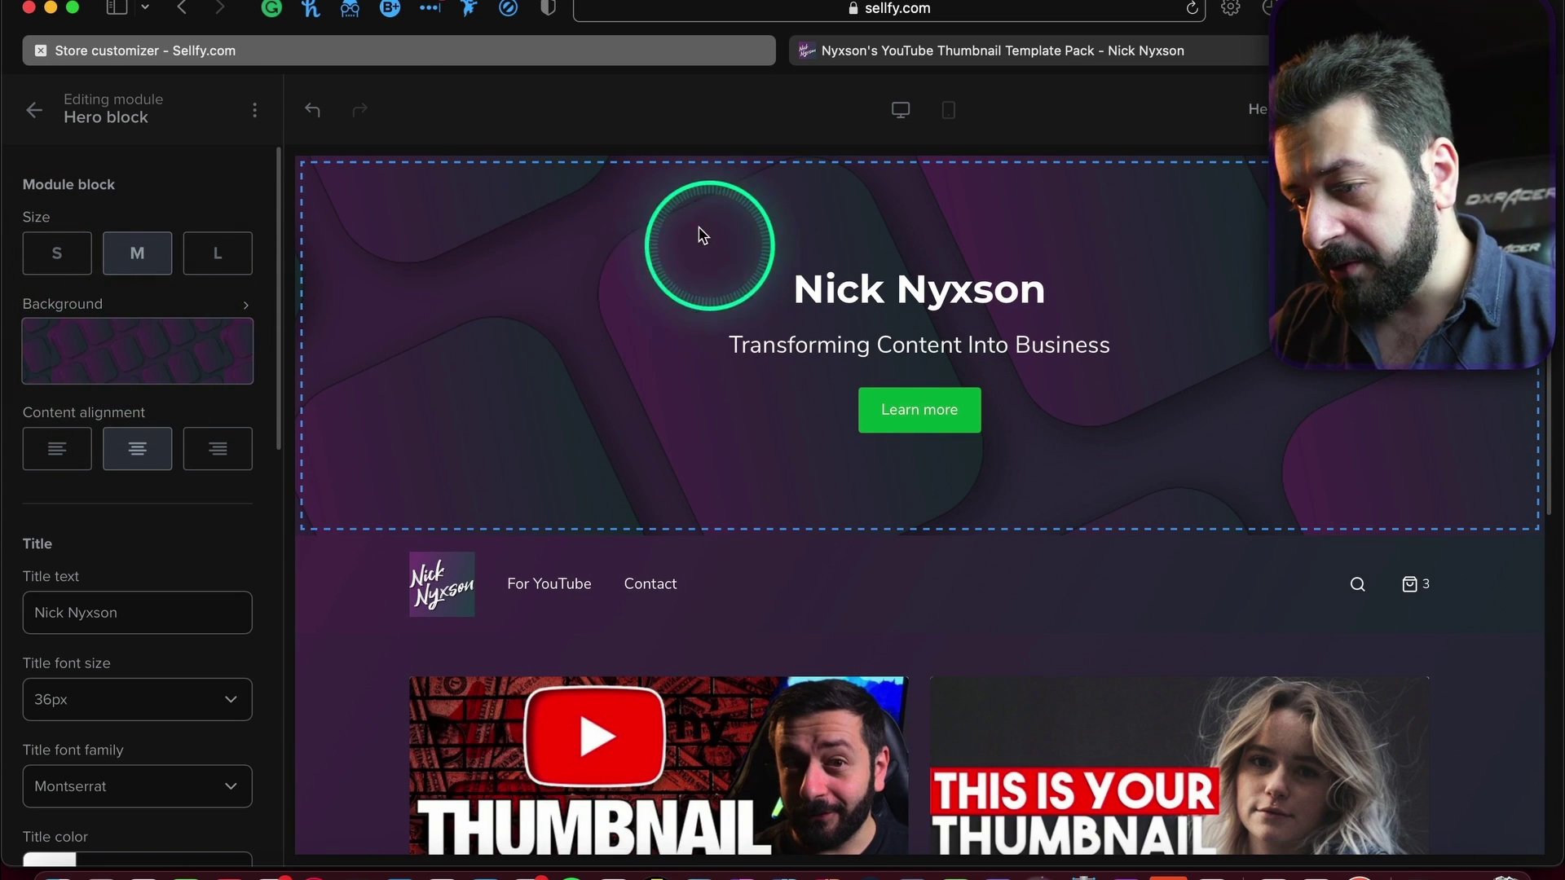
Try a bottom-right image position and no dark overlay on the Hero block's background, restoring the centered position and the overlay.
left_click(126, 362)
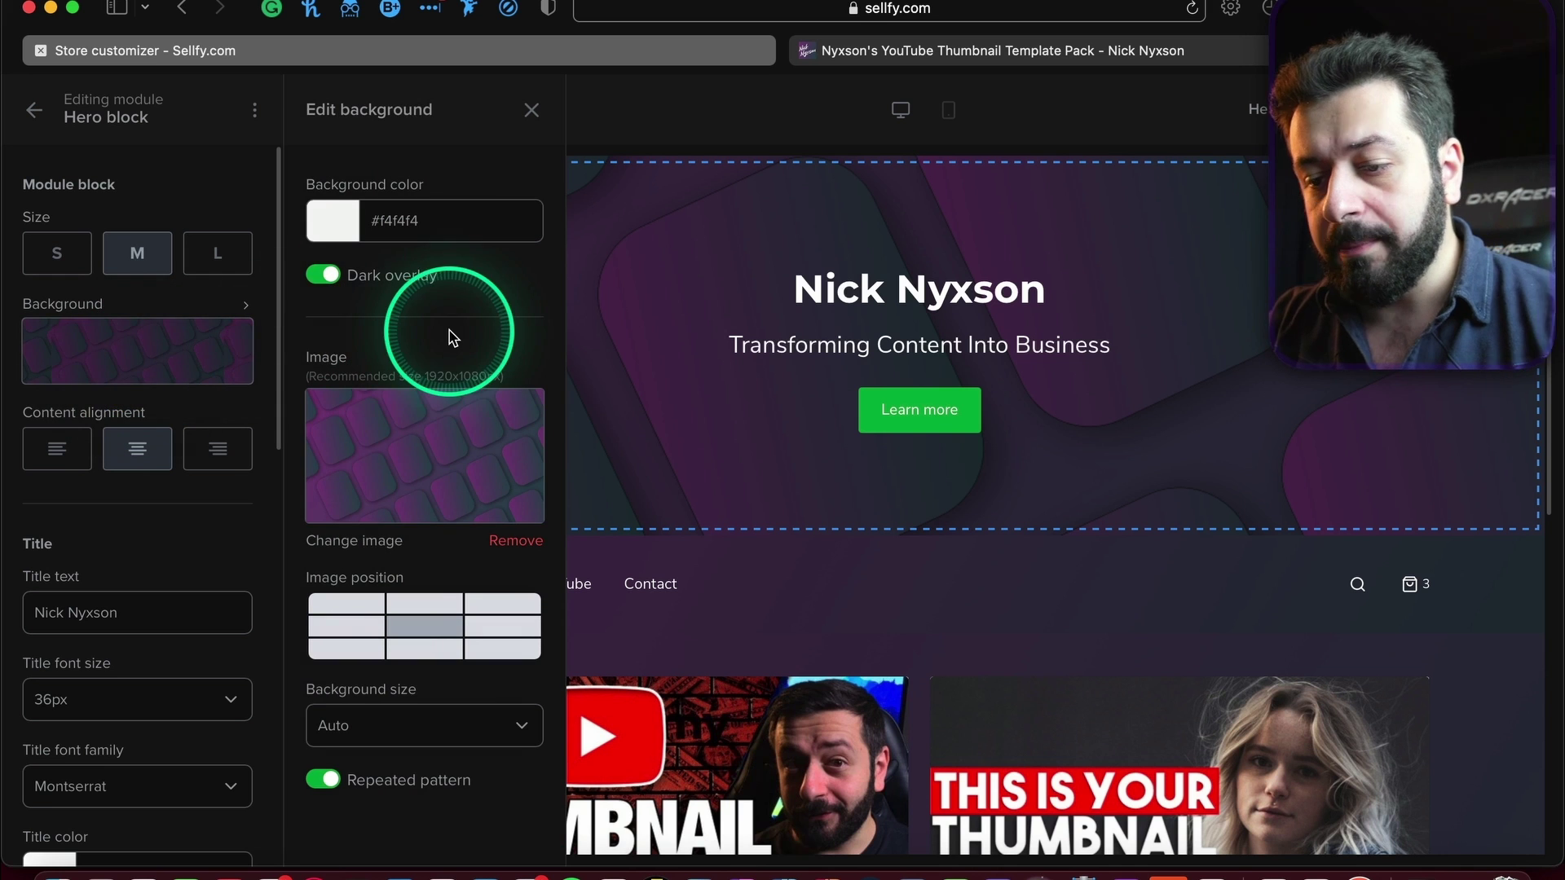
left_click(426, 628)
left_click(488, 639)
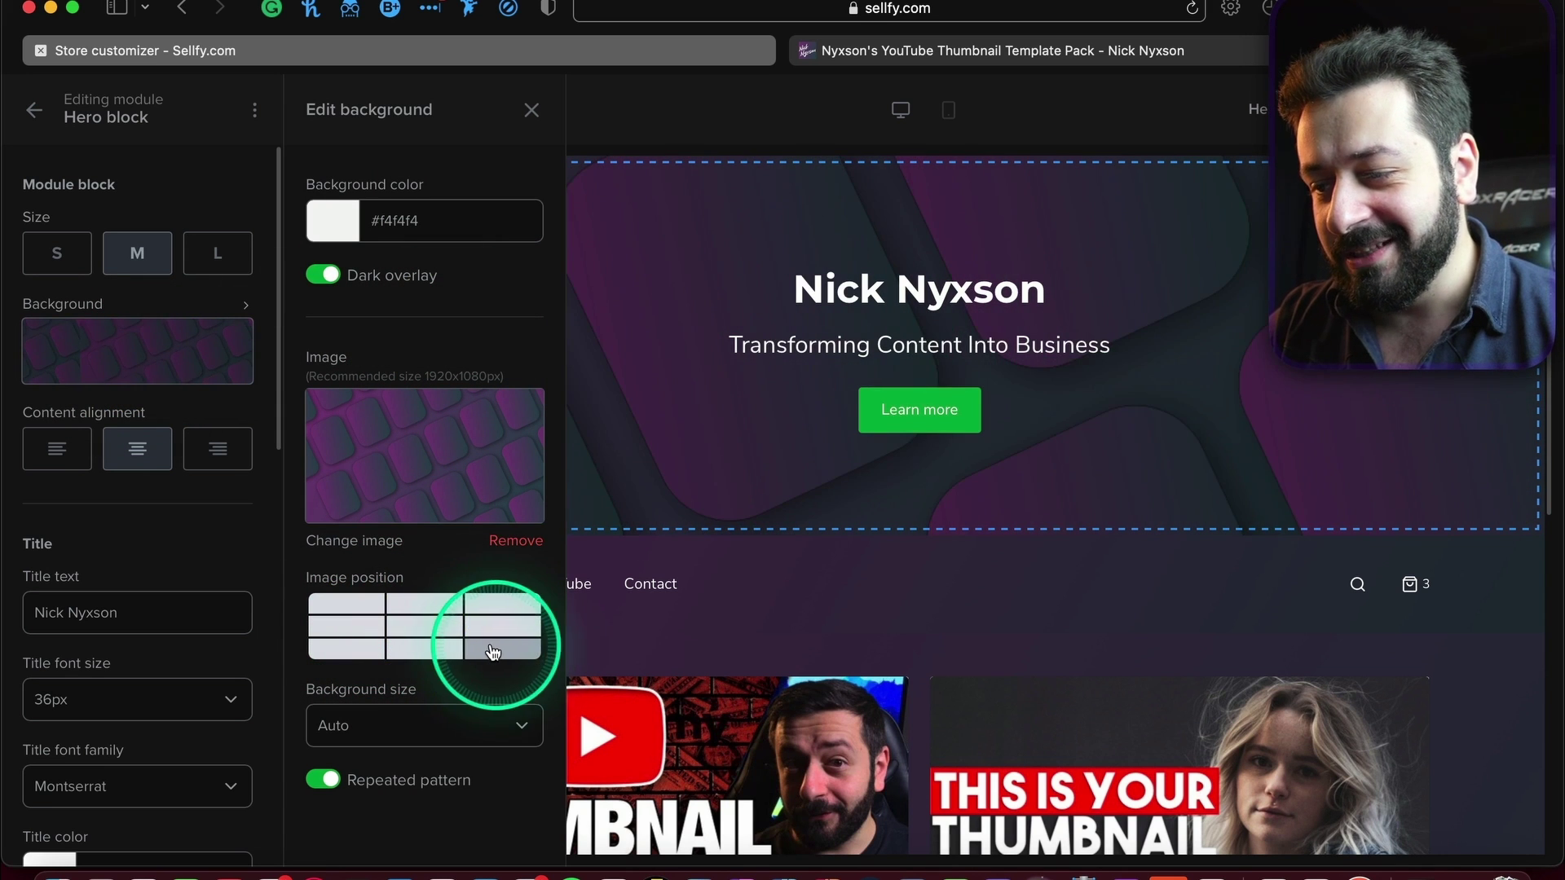
left_click(437, 625)
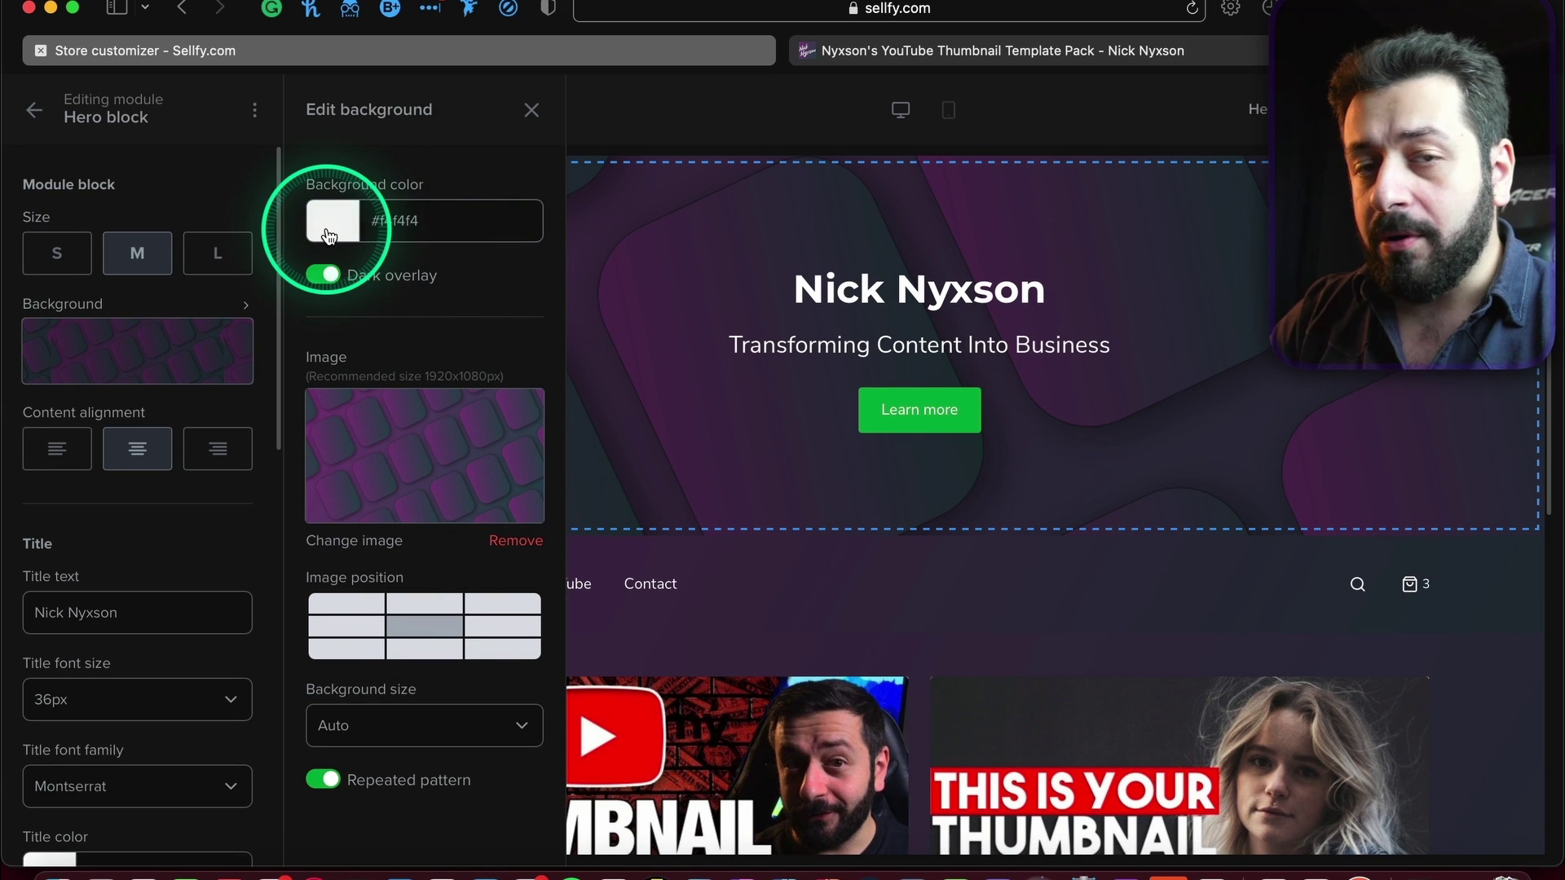
left_click(364, 277)
left_click(336, 275)
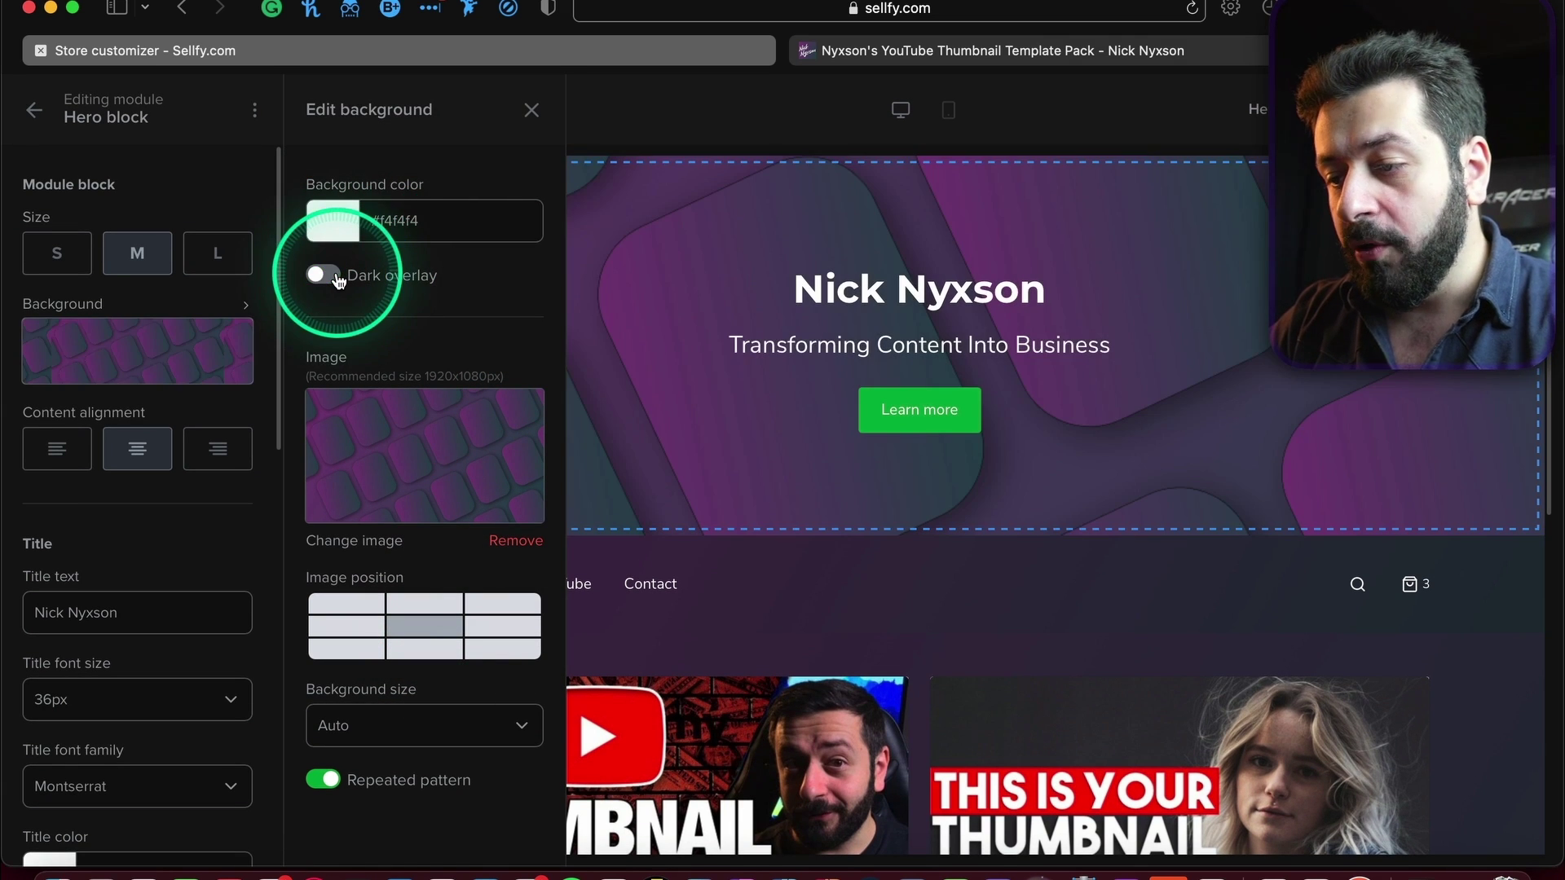
left_click(336, 275)
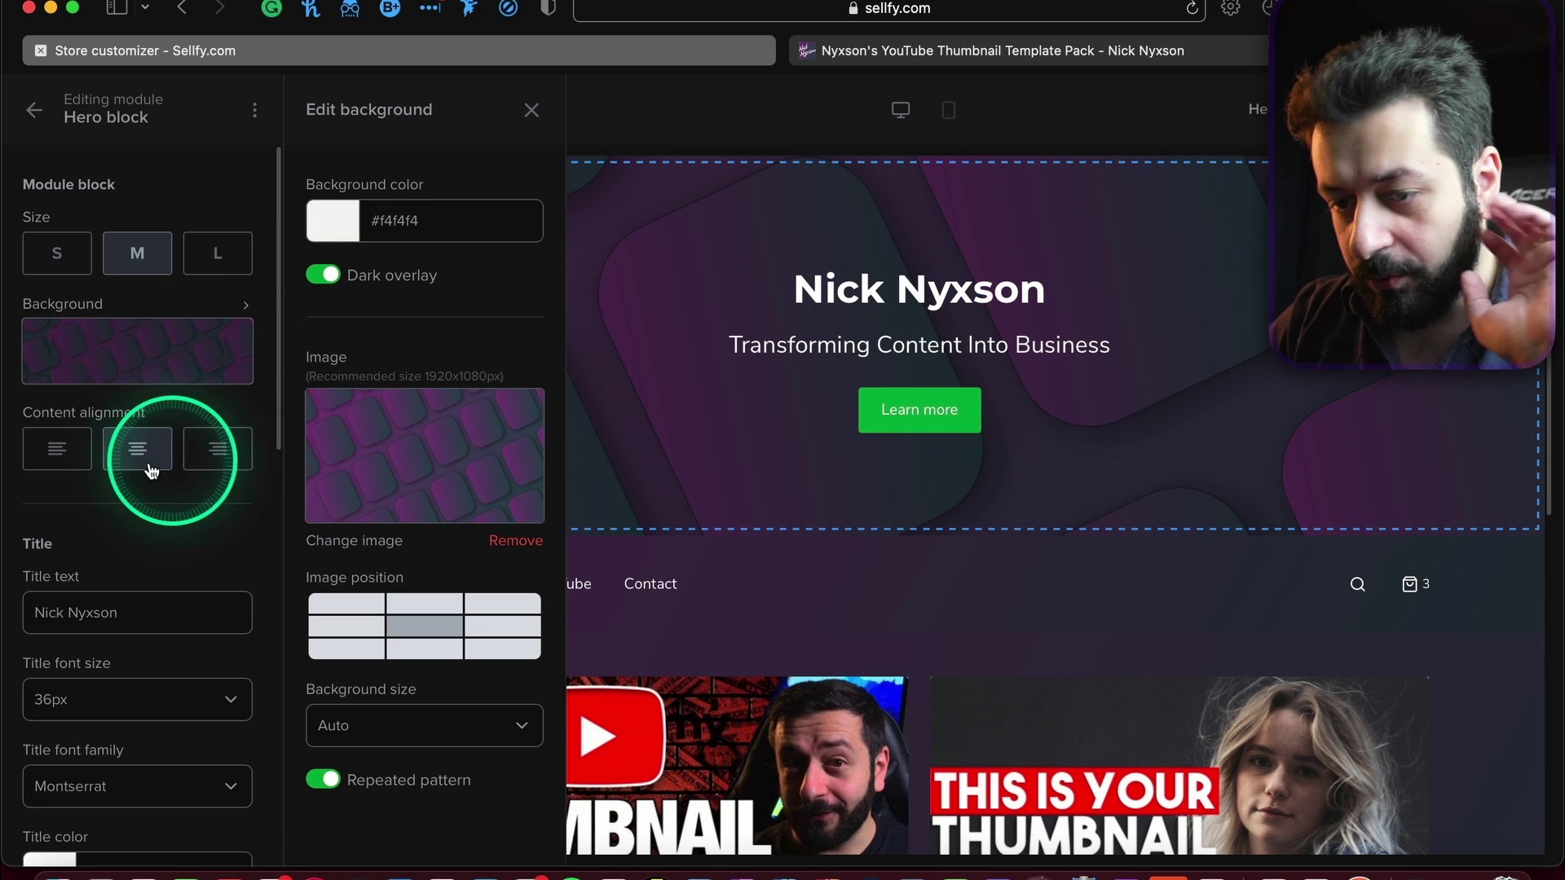
Try the left, center and right content alignments on the Hero block.
left_click(85, 468)
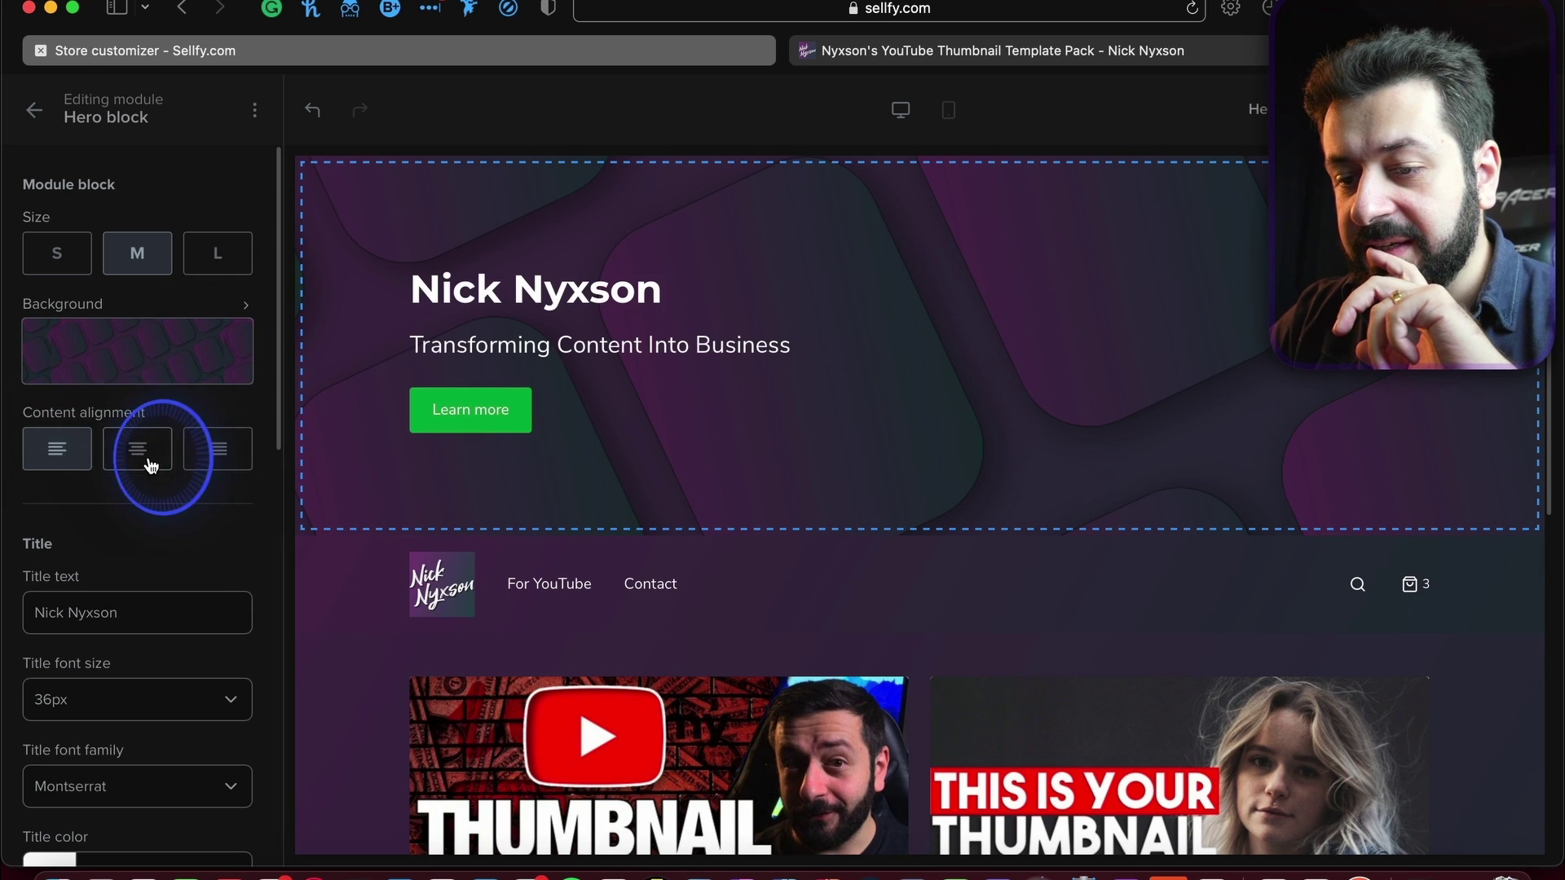
left_click(147, 457)
left_click(209, 455)
left_click(49, 461)
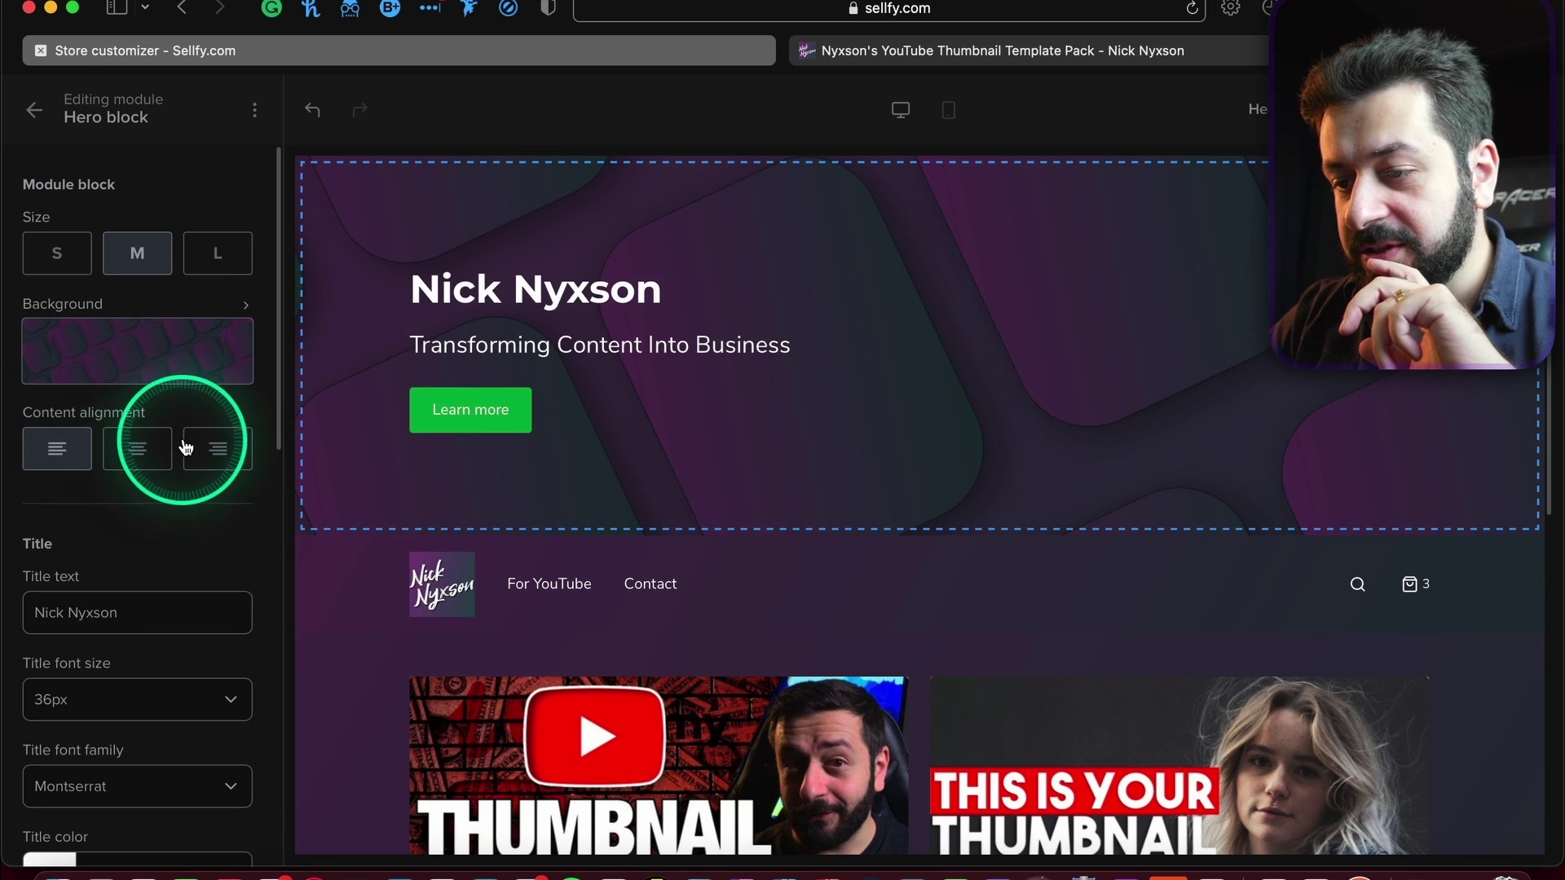
left_click(152, 447)
left_click(226, 465)
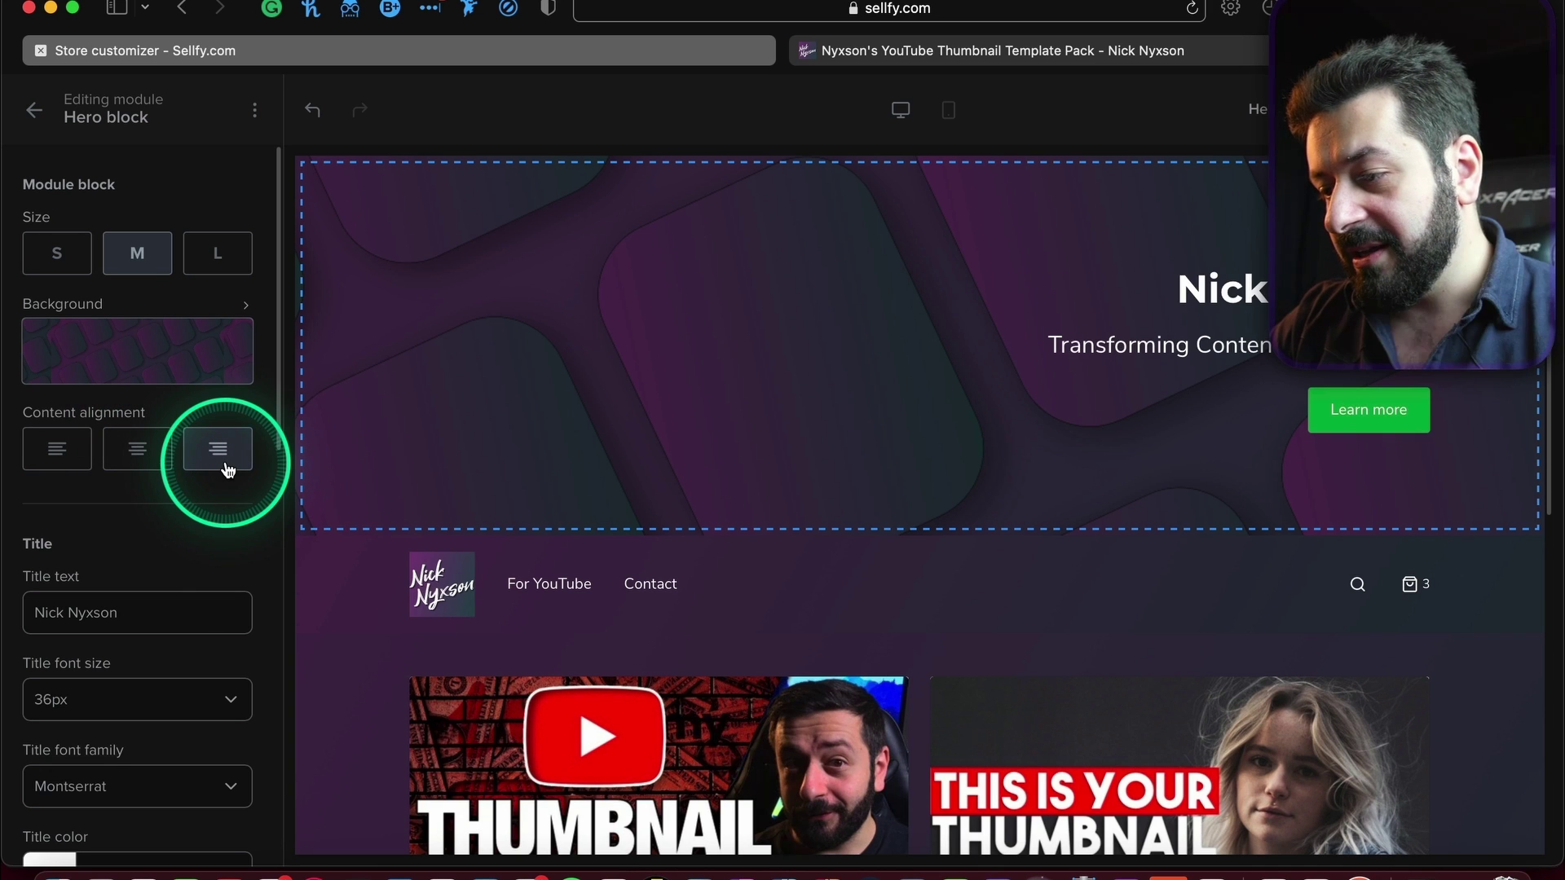
Check the Hero block in the mobile layout, center its content again and return the preview to desktop.
left_click(948, 122)
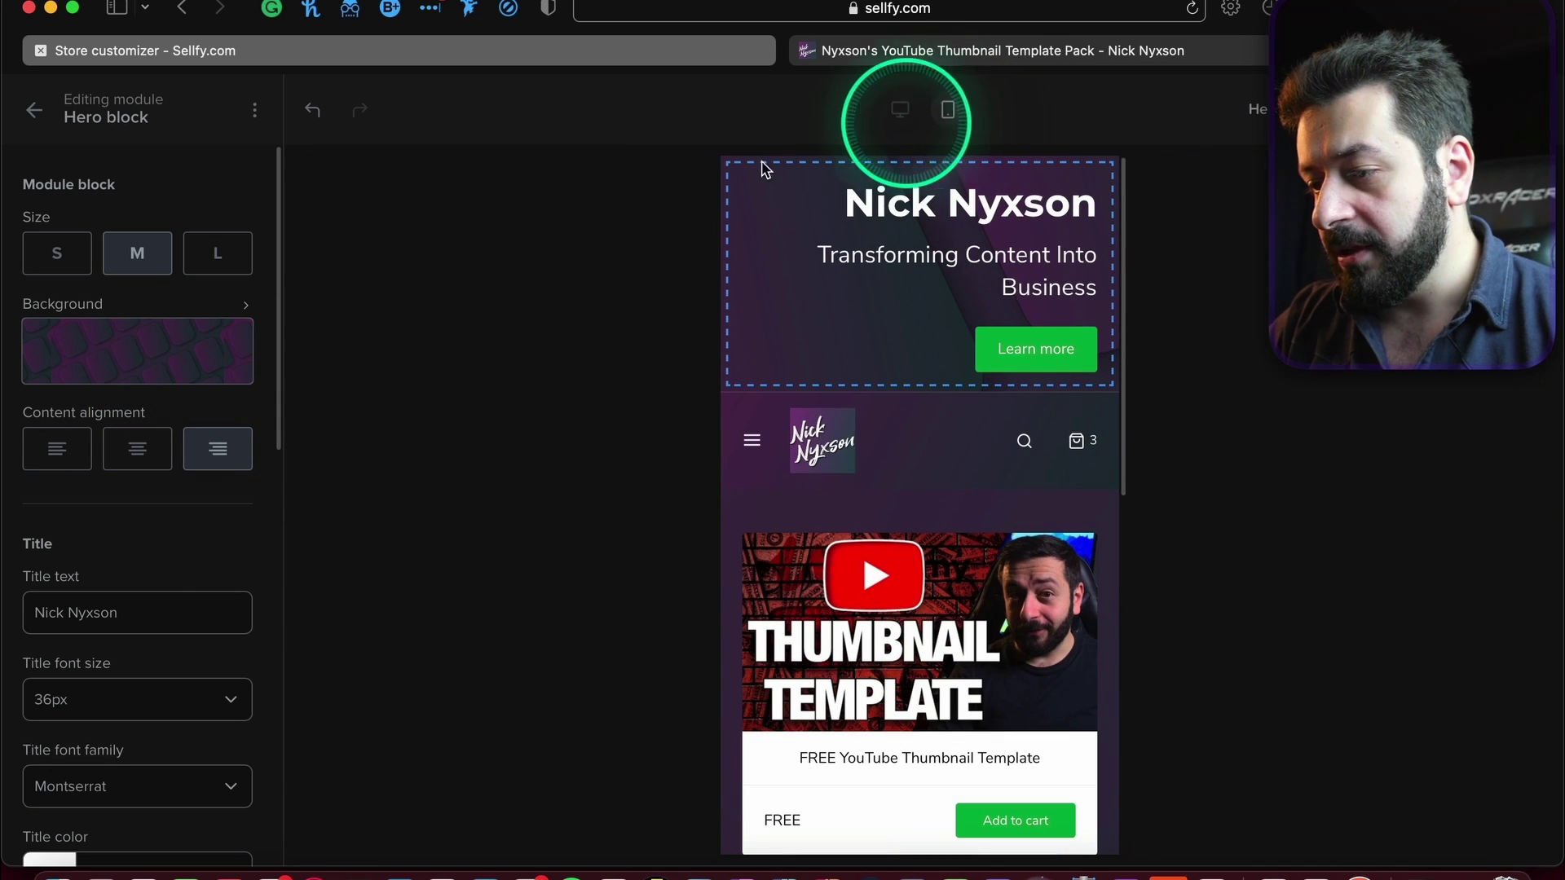
left_click(84, 455)
left_click(130, 464)
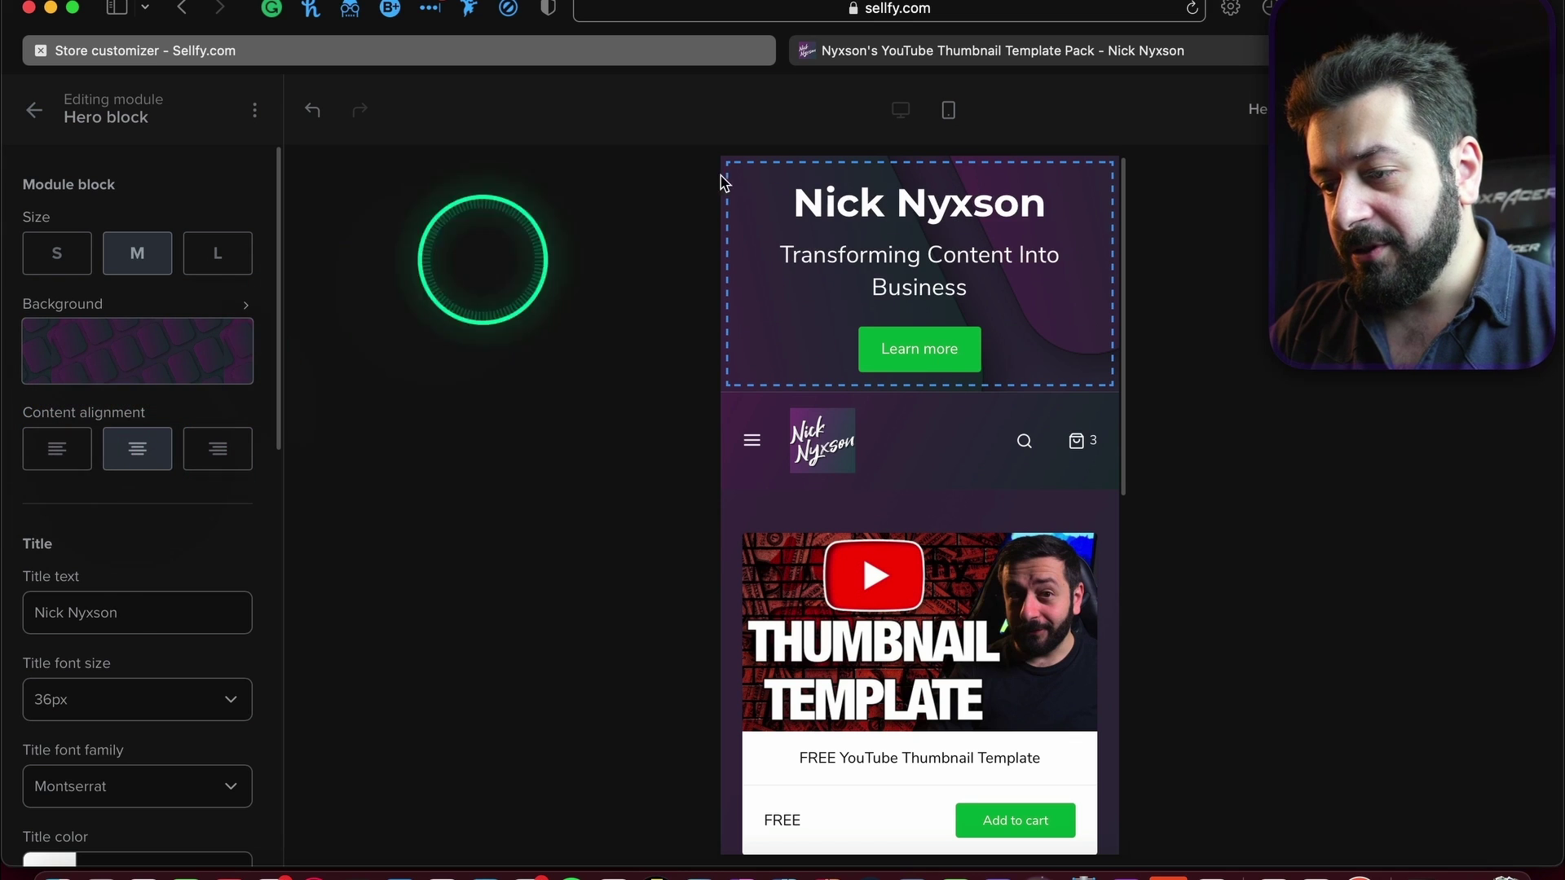
left_click(900, 110)
Review the Hero block's title and subtitle settings for text, font size, font family and color.
scroll(98, 522, "down", 5)
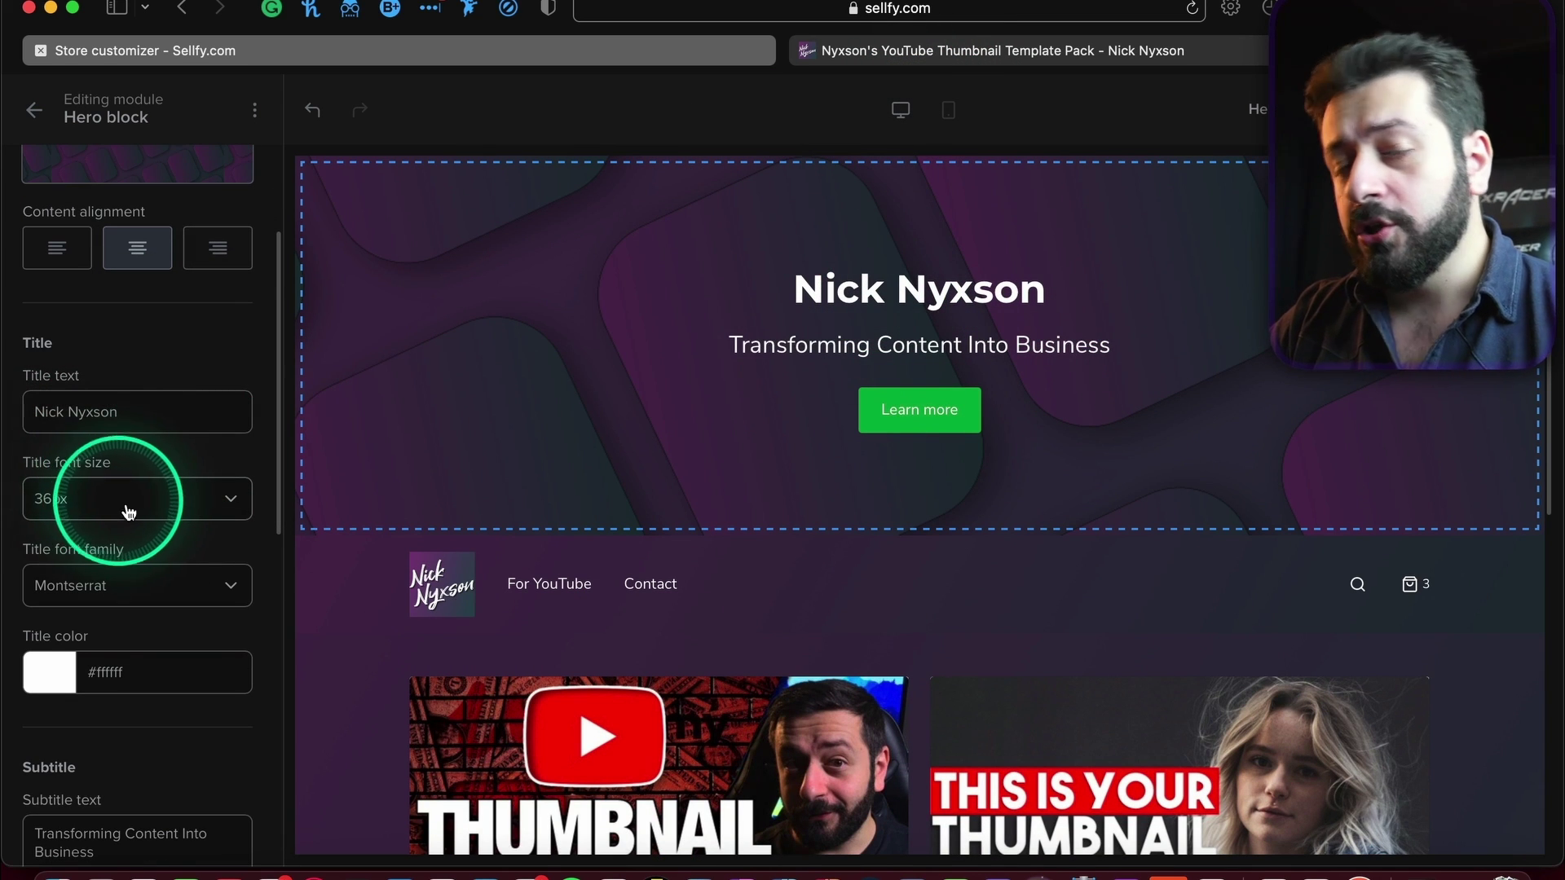
key("fn")
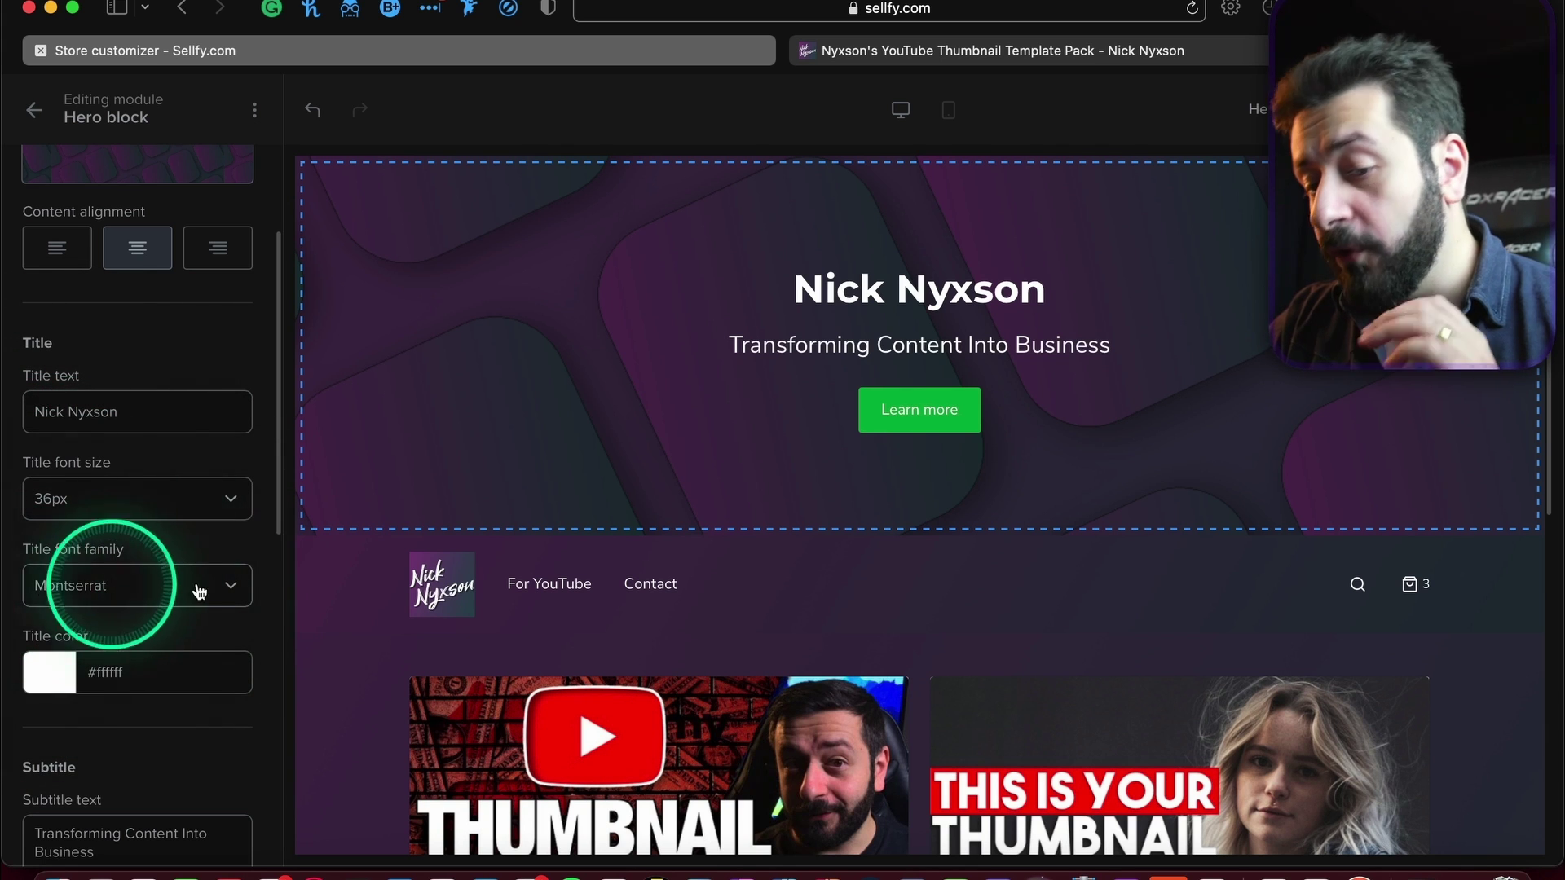
scroll(126, 701, "down", 5)
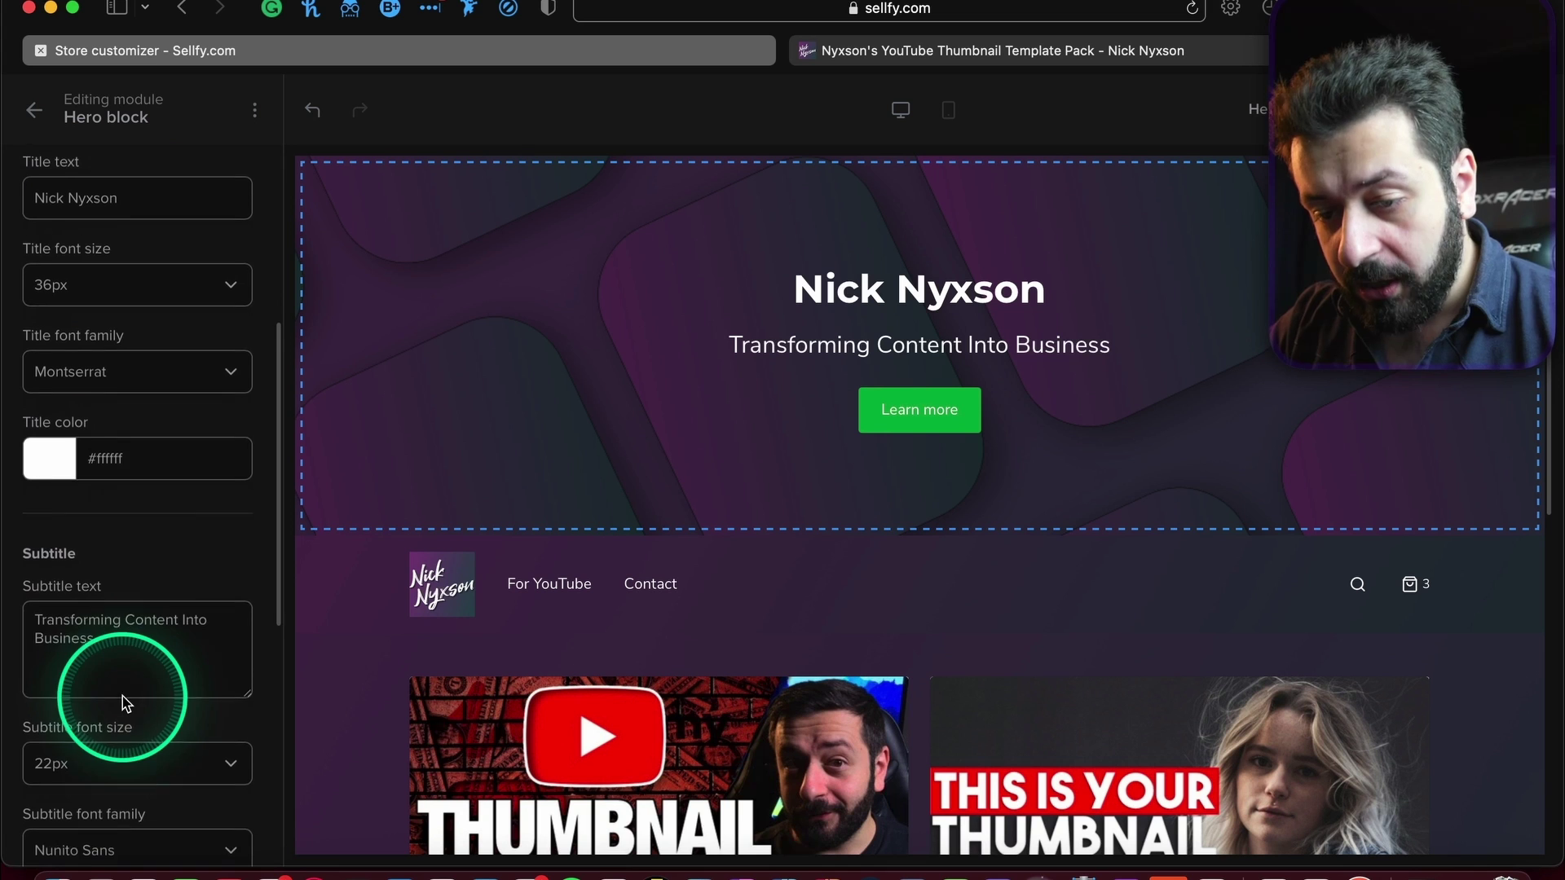
scroll(126, 702, "down", 1)
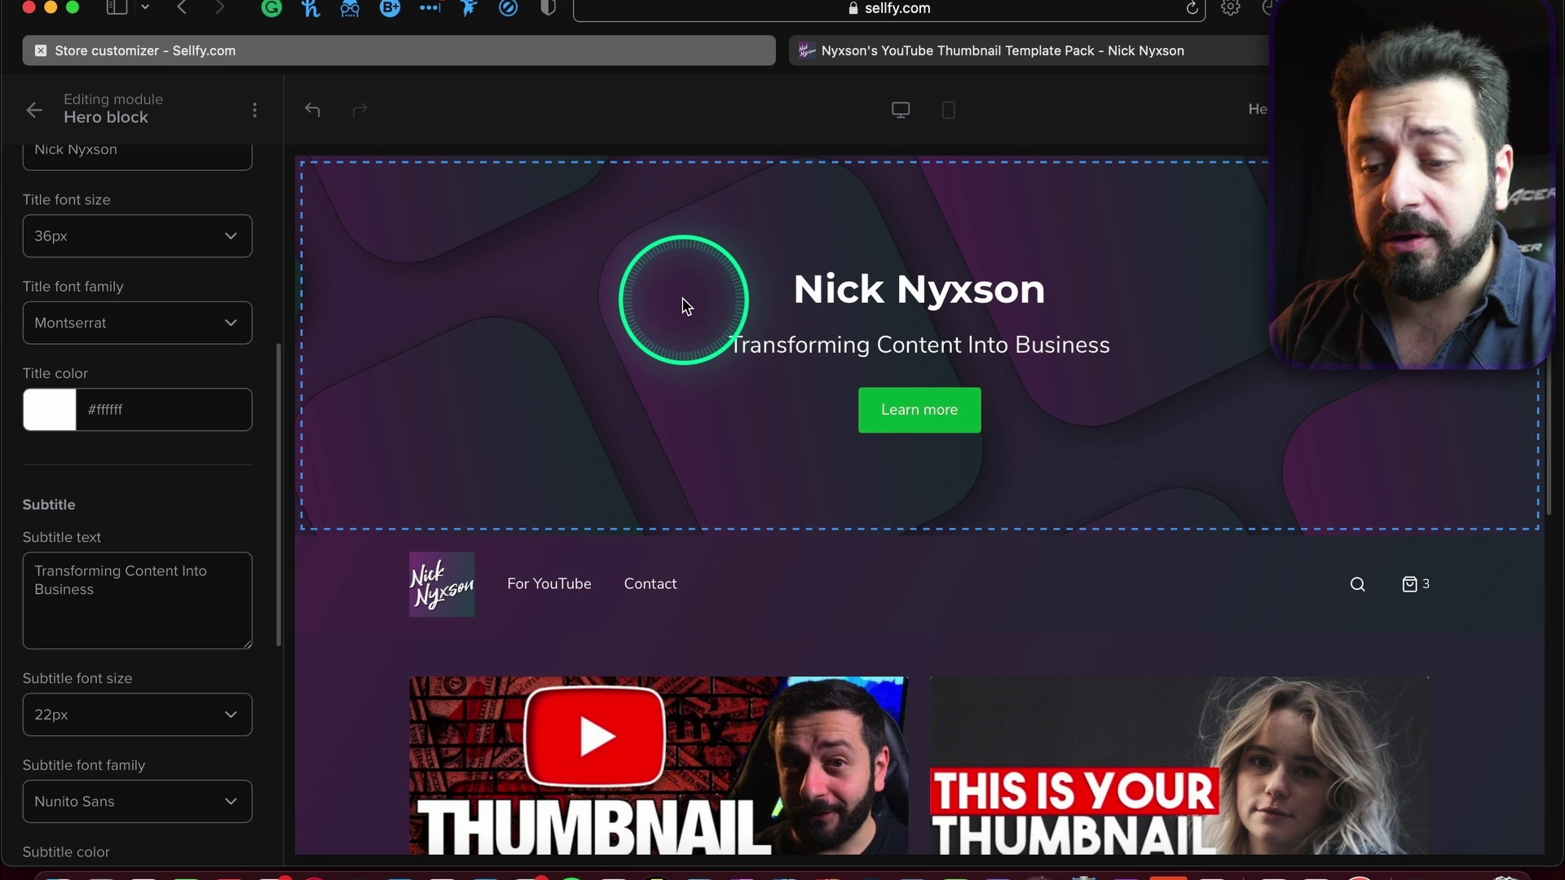
scroll(683, 306, "down", 3)
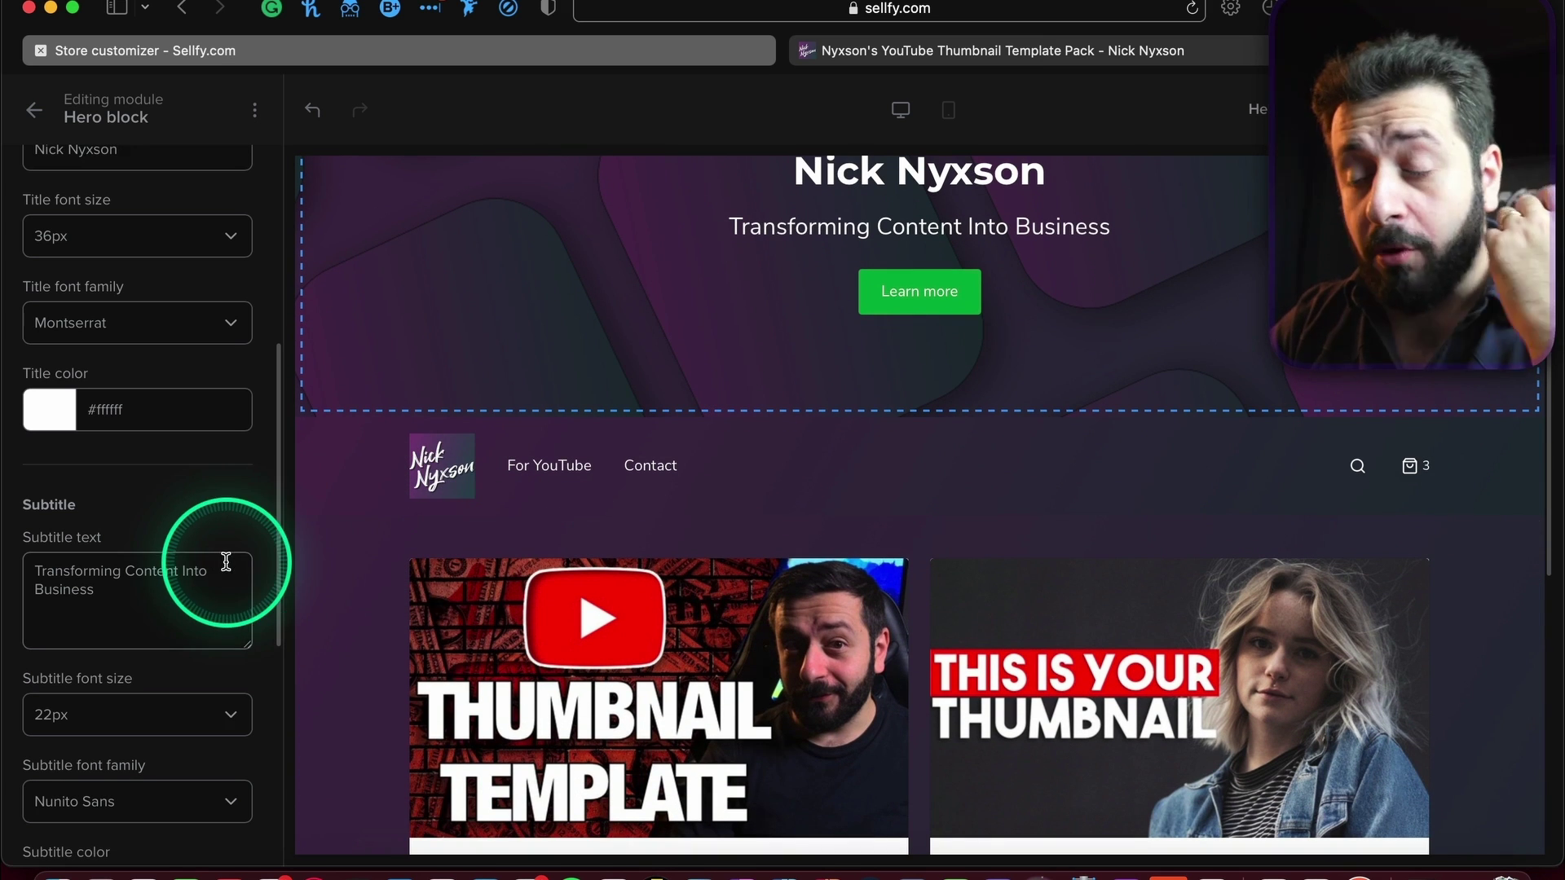
scroll(575, 571, "up", 2)
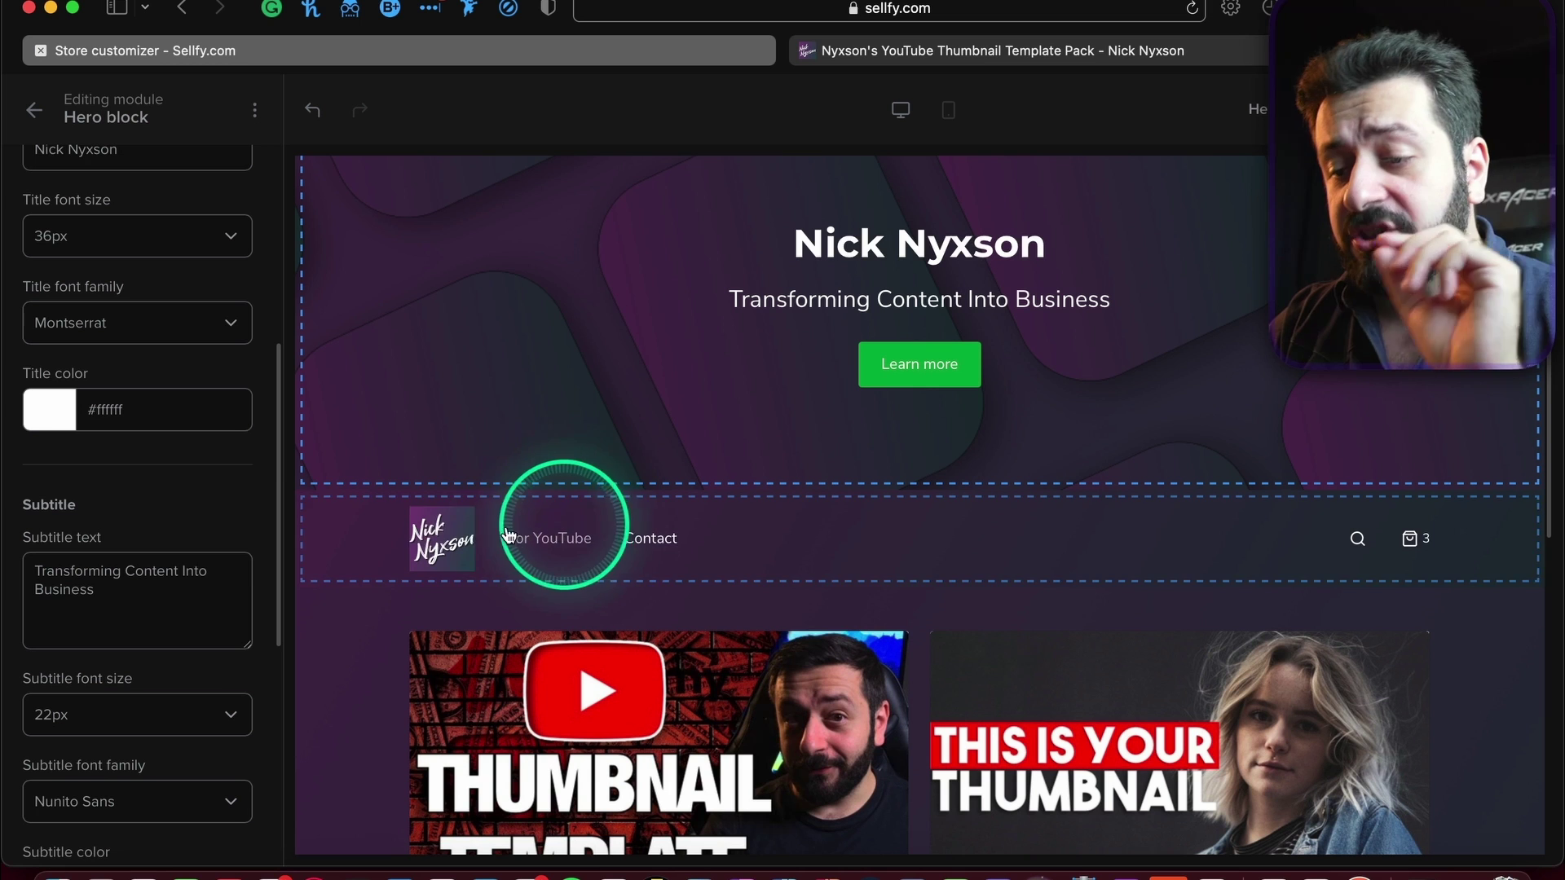
Toggle the Hero block's button off and on, and view the link types offered for its Learn more link.
scroll(226, 548, "down", 6)
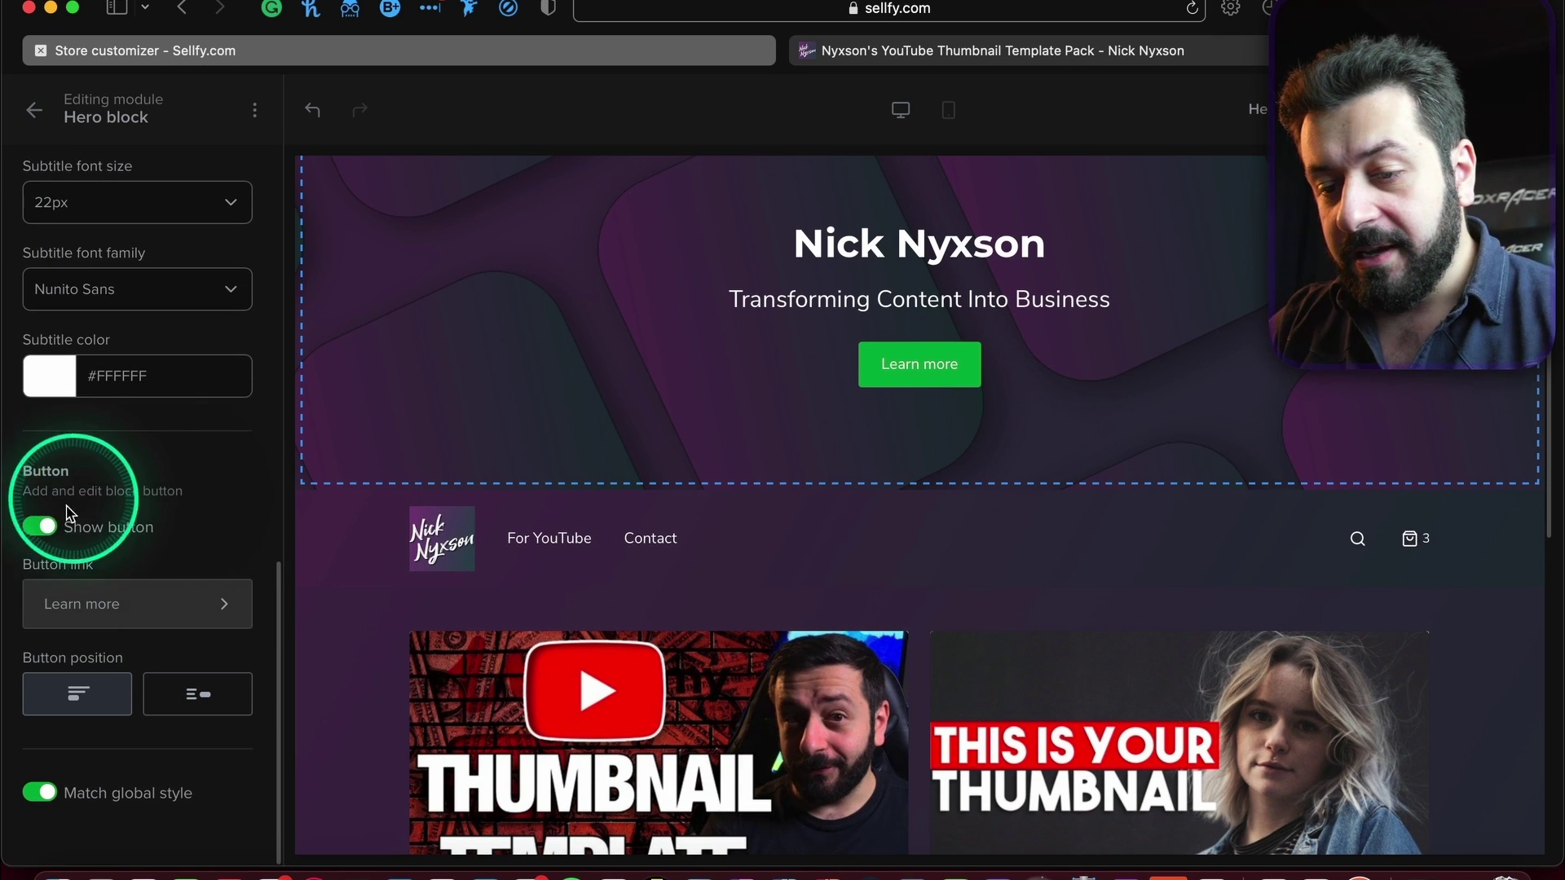
left_click(49, 530)
left_click(49, 529)
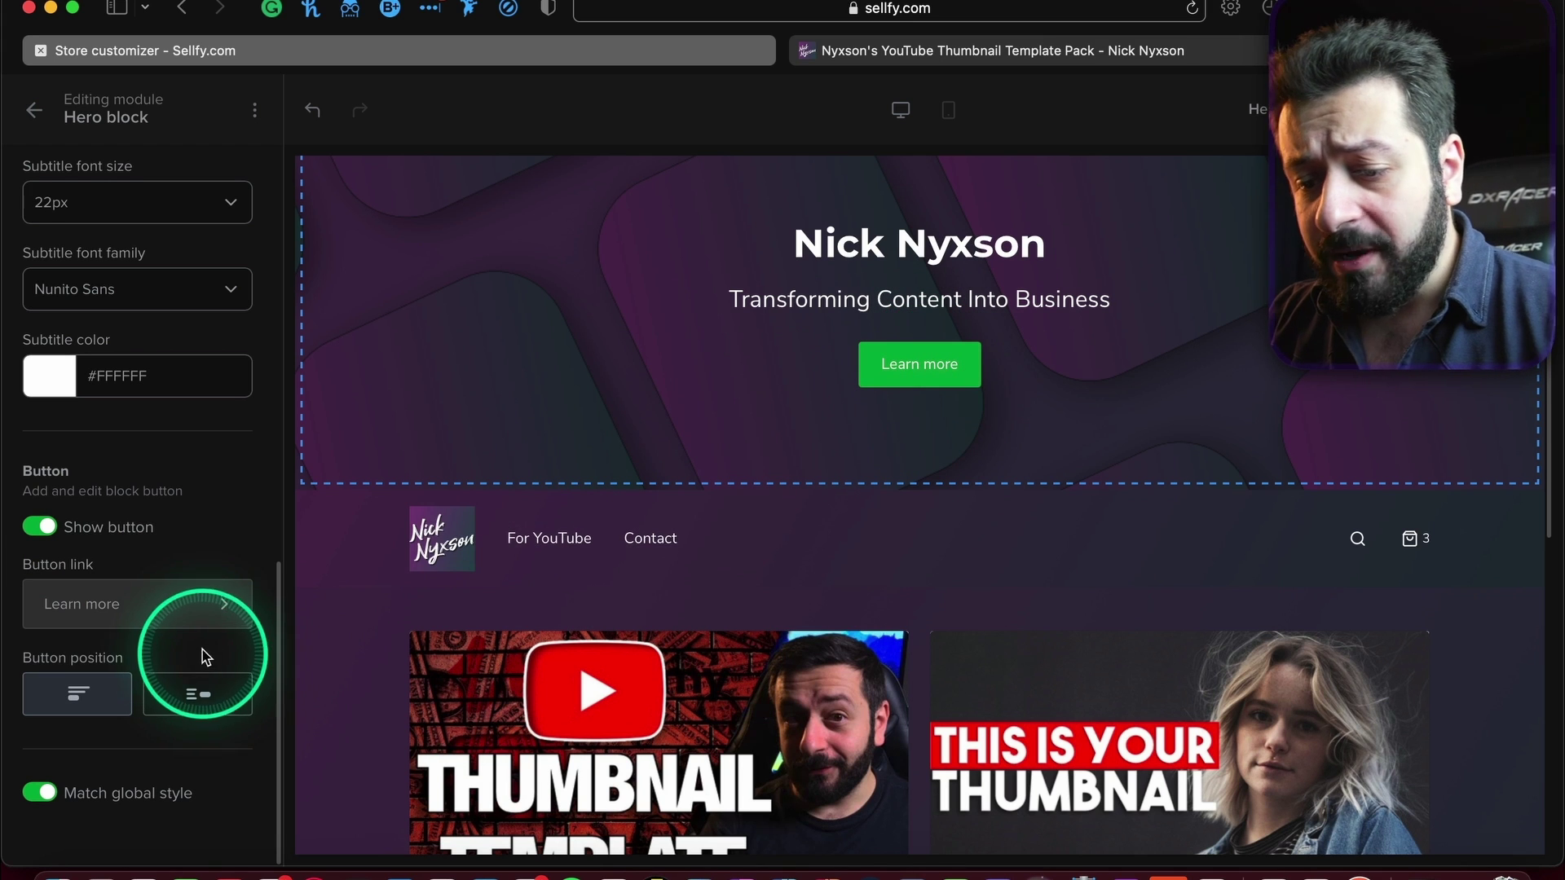
left_click(127, 603)
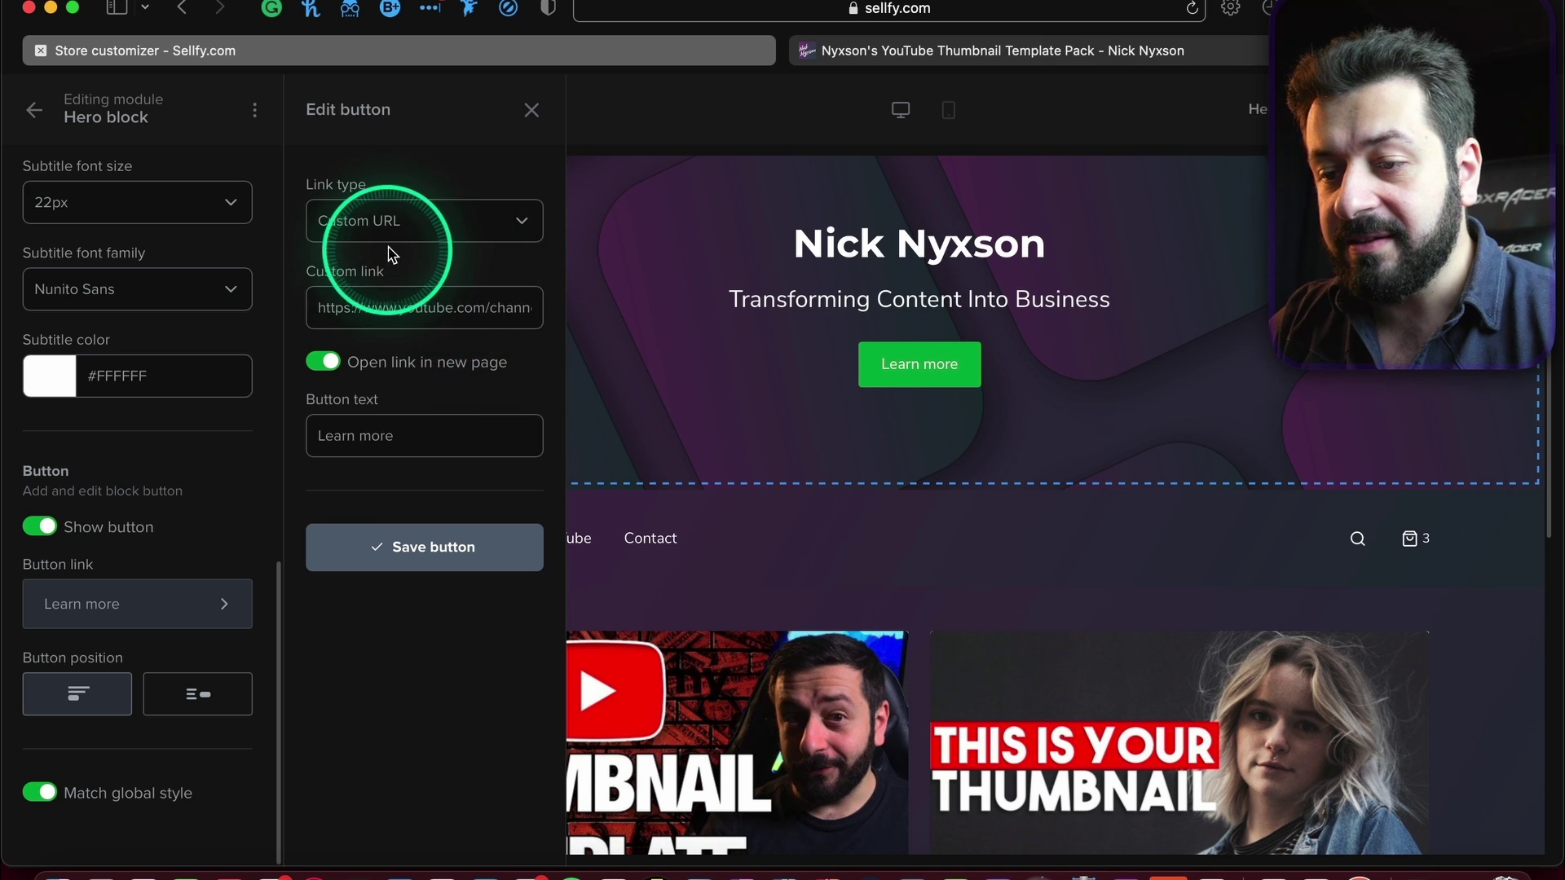
left_click(510, 226)
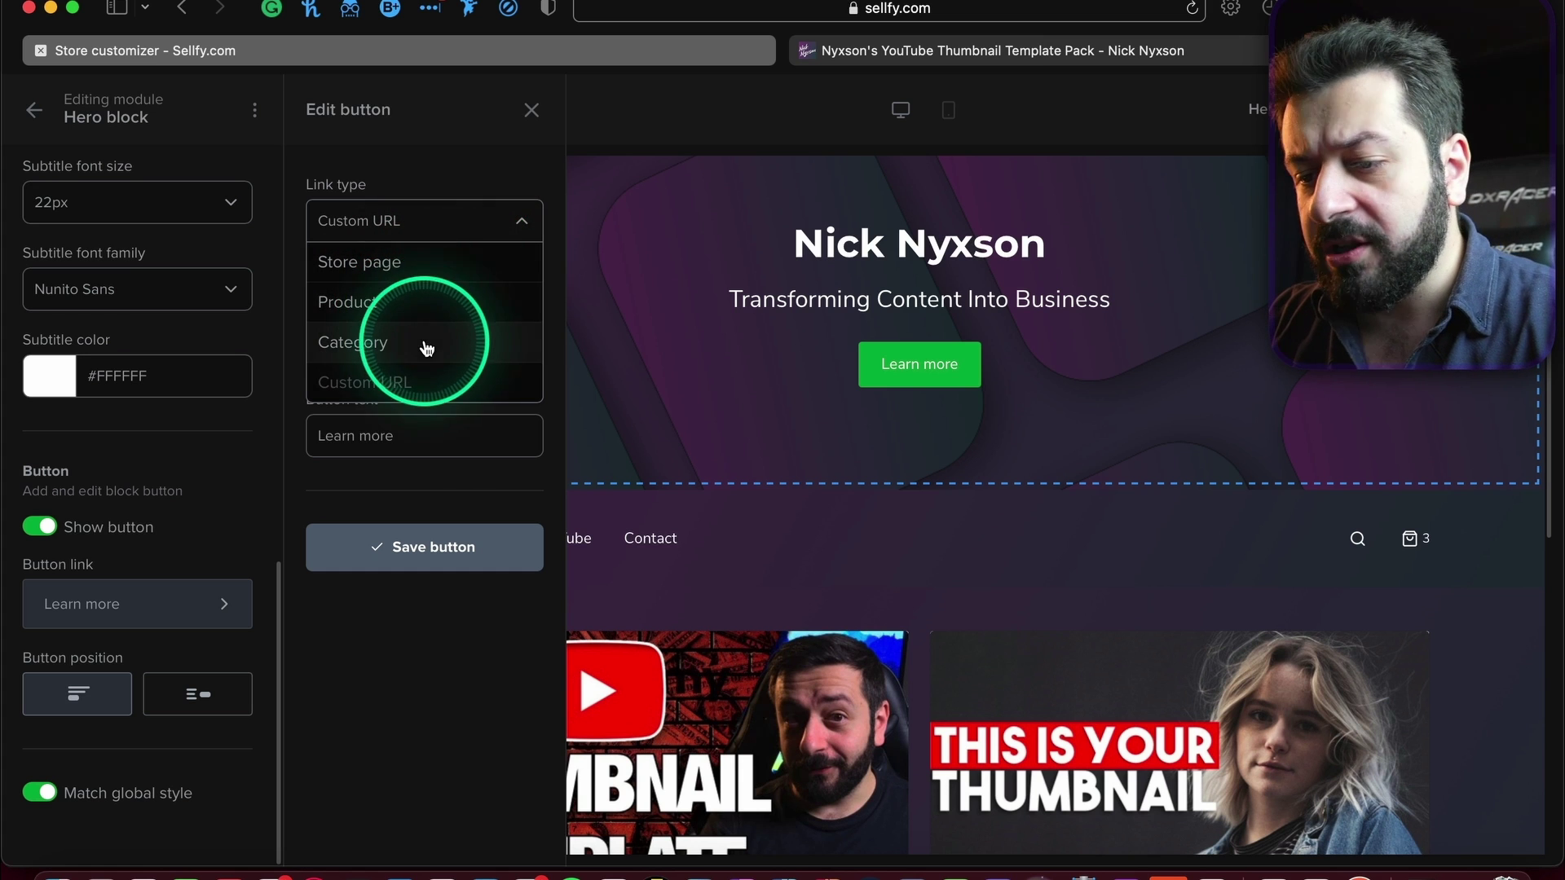
left_click(477, 216)
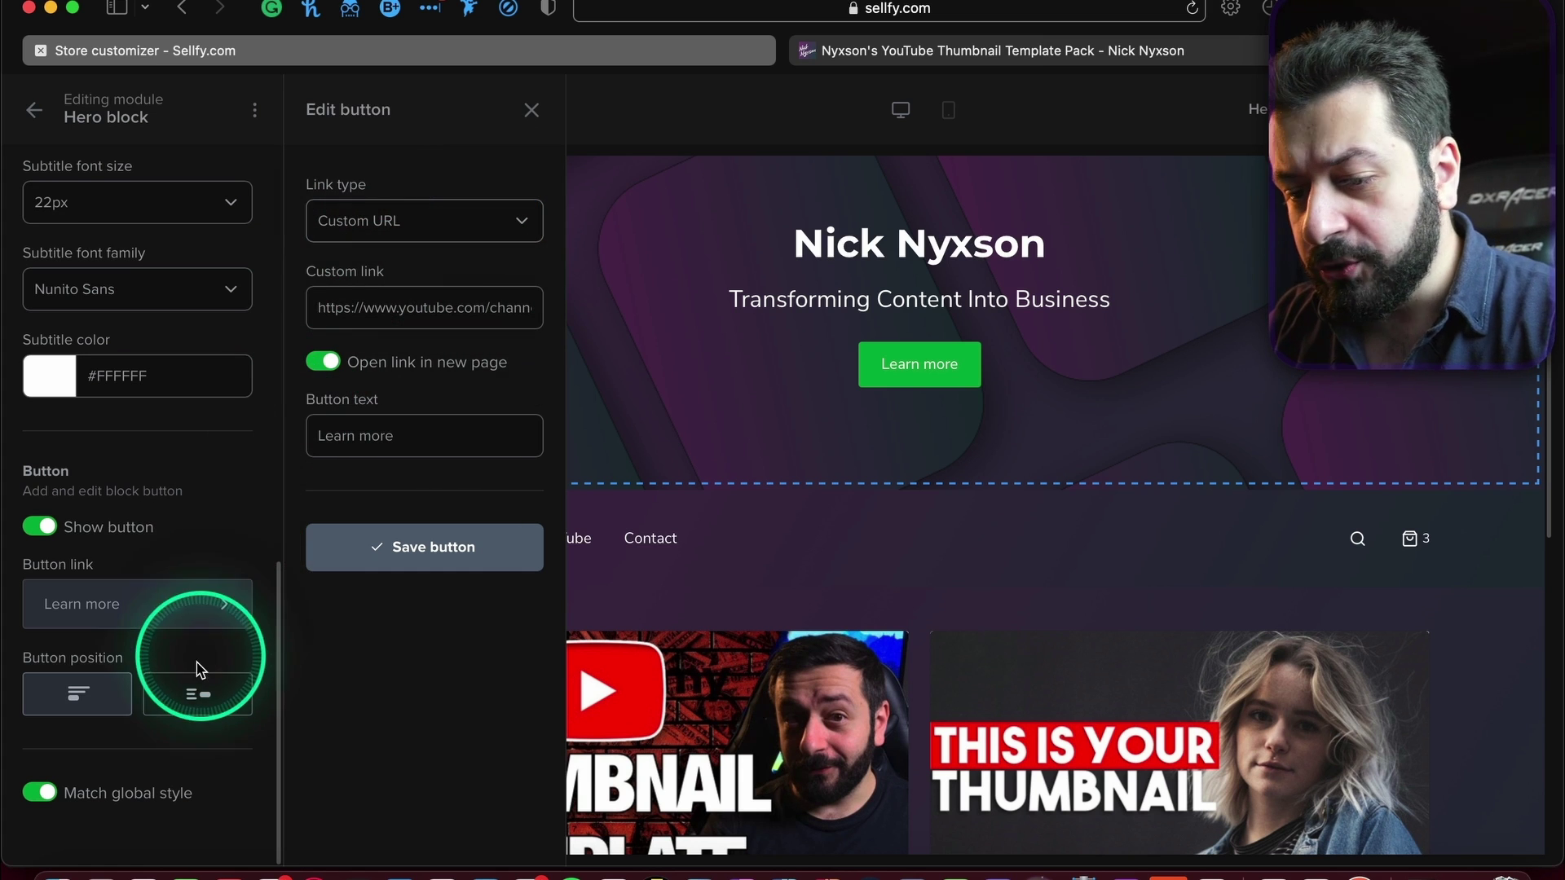
Try placing the Hero button beside the text, and restore its position below the text and the centered content alignment.
left_click(192, 699)
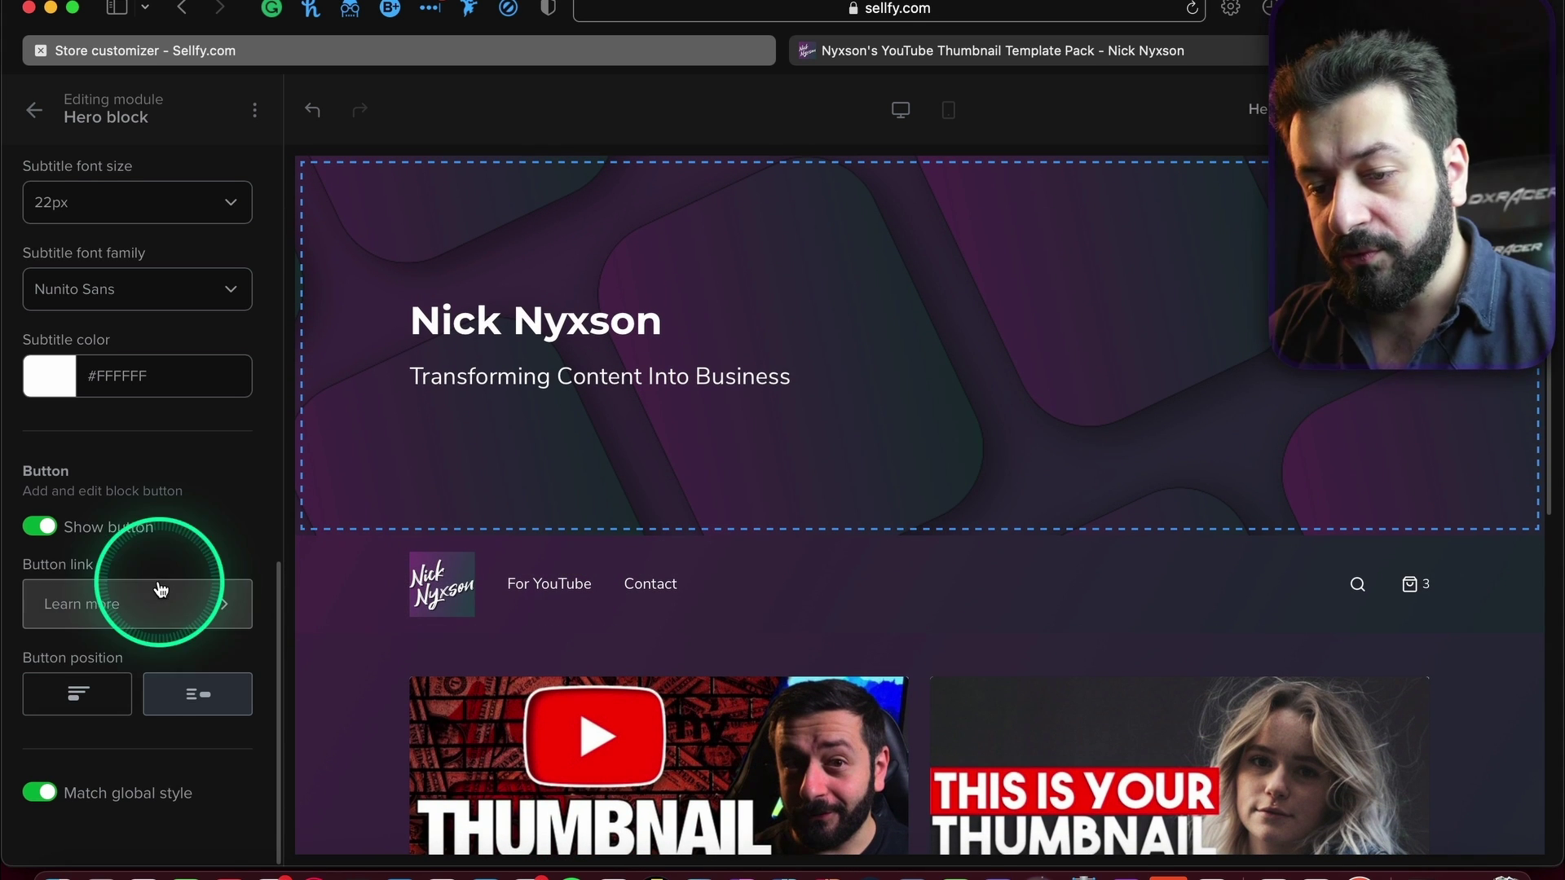
left_click(105, 691)
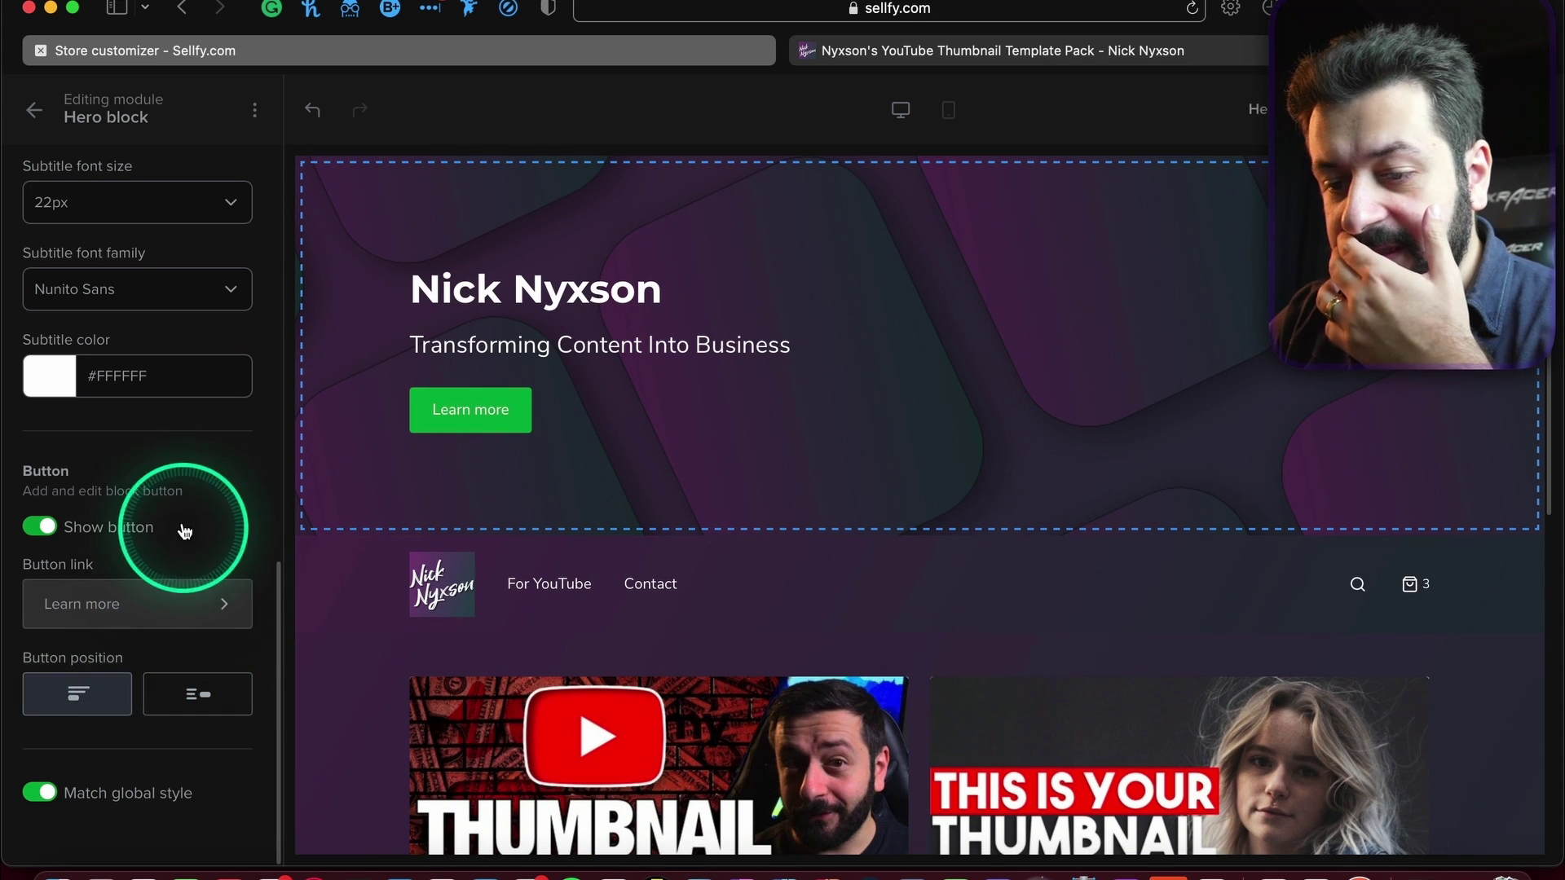
scroll(174, 290, "up", 10)
left_click(134, 440)
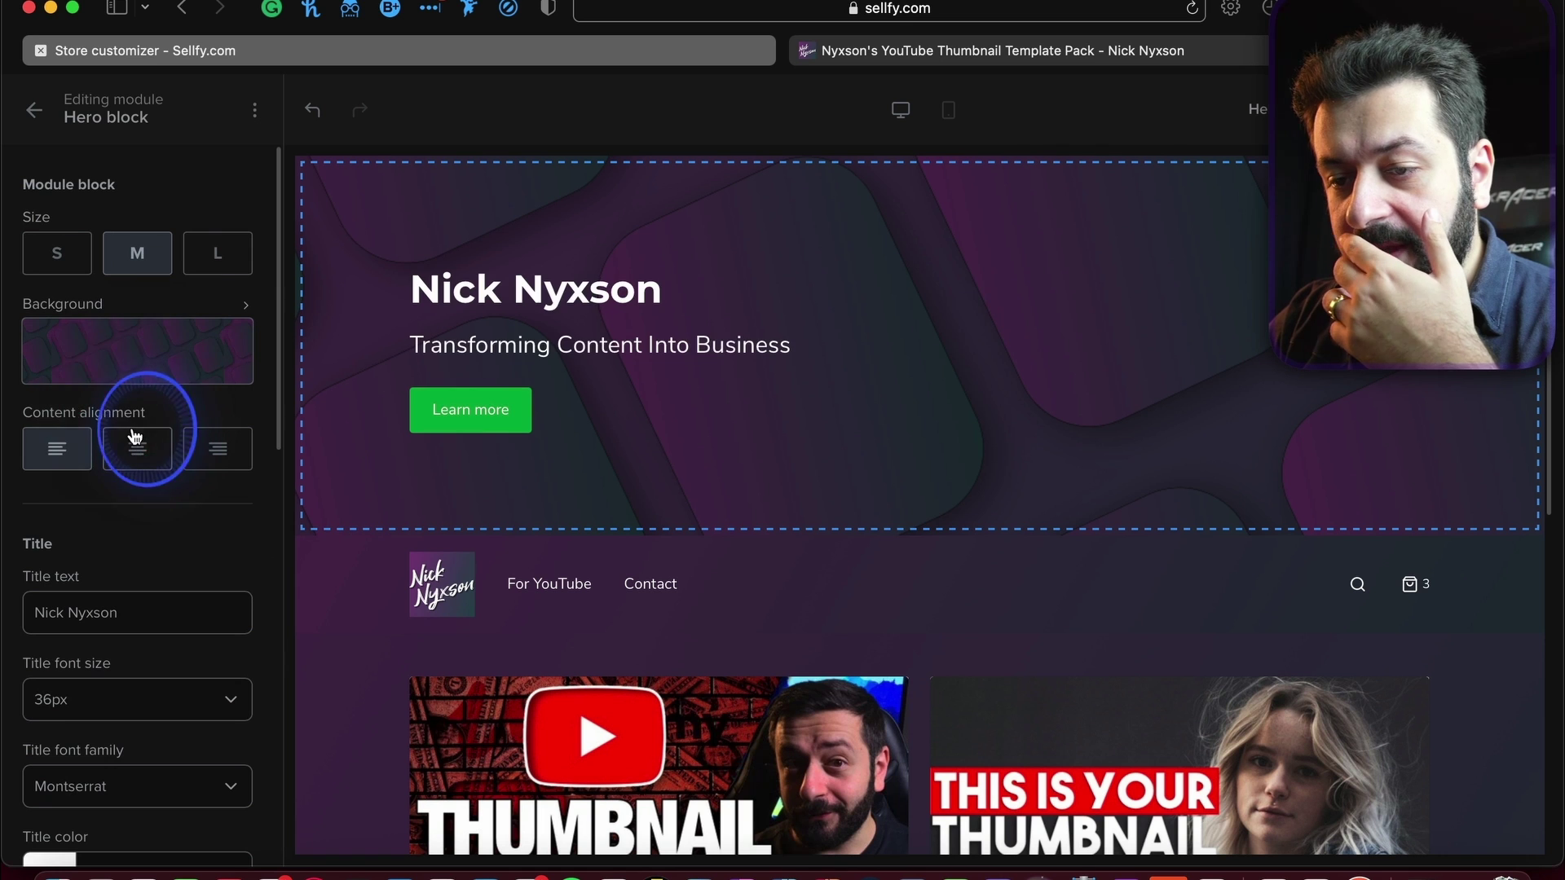
Review the Navigation module's settings and return to the Home page's module list.
left_click(832, 558)
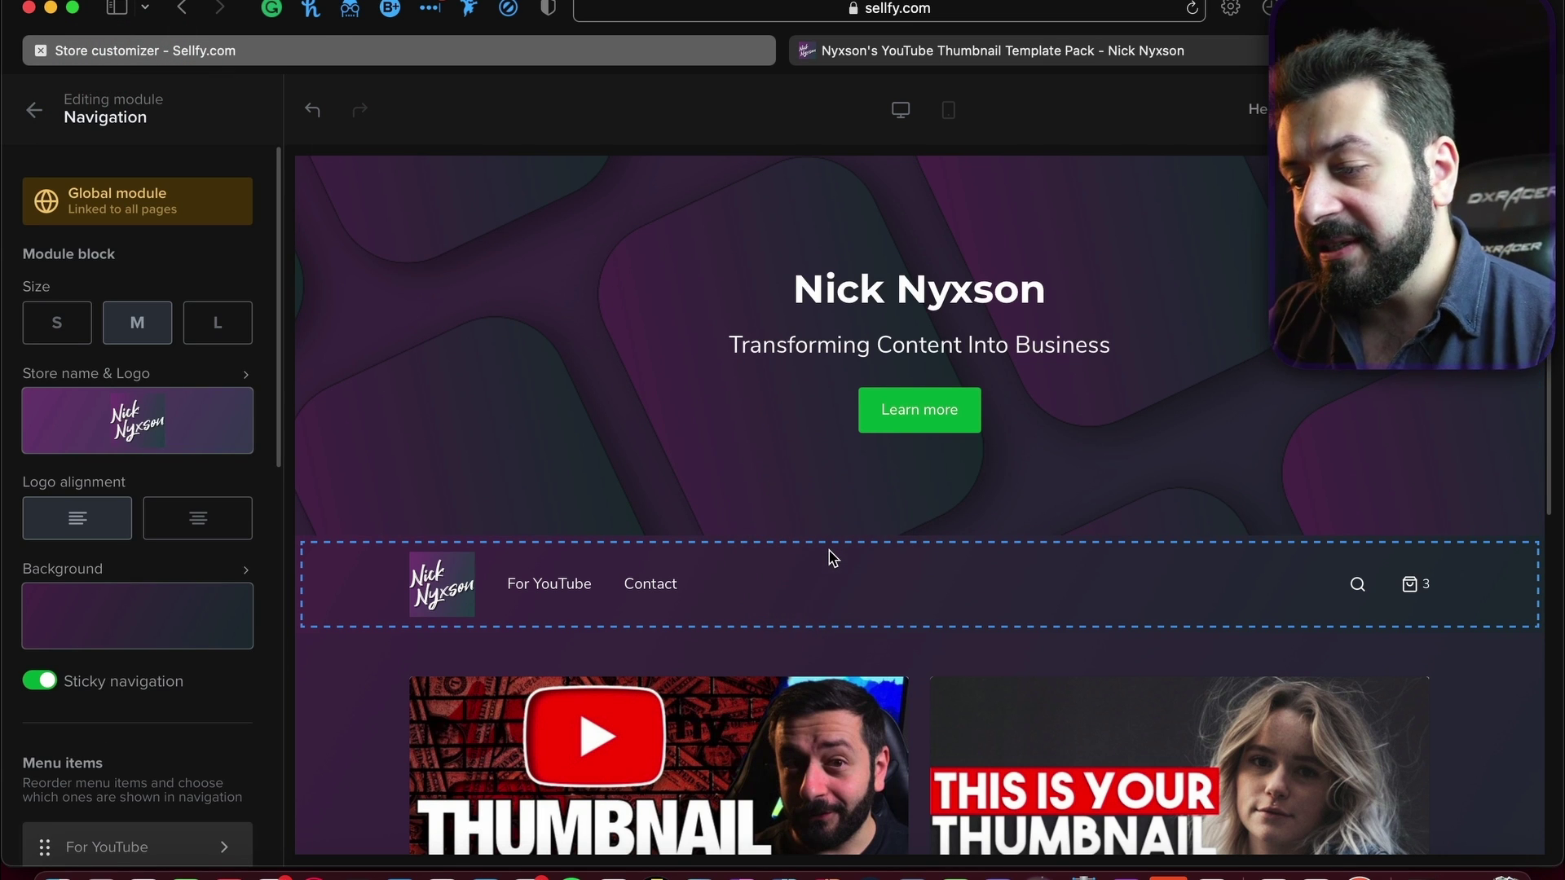
scroll(695, 489, "down", 3)
scroll(89, 273, "down", 10)
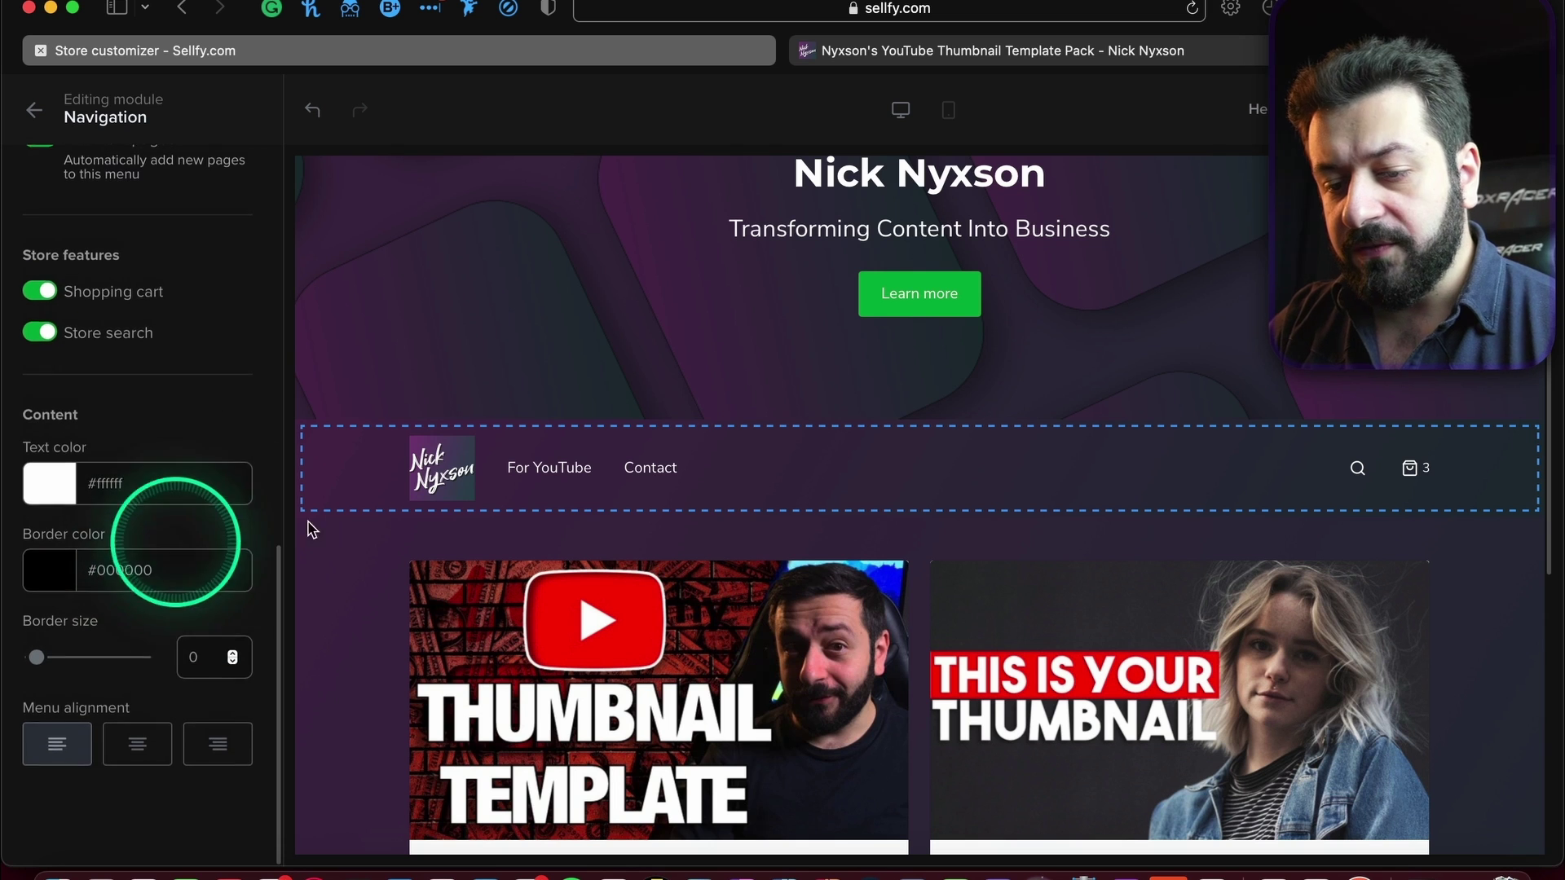
scroll(18, 524, "up", 8)
left_click(27, 101)
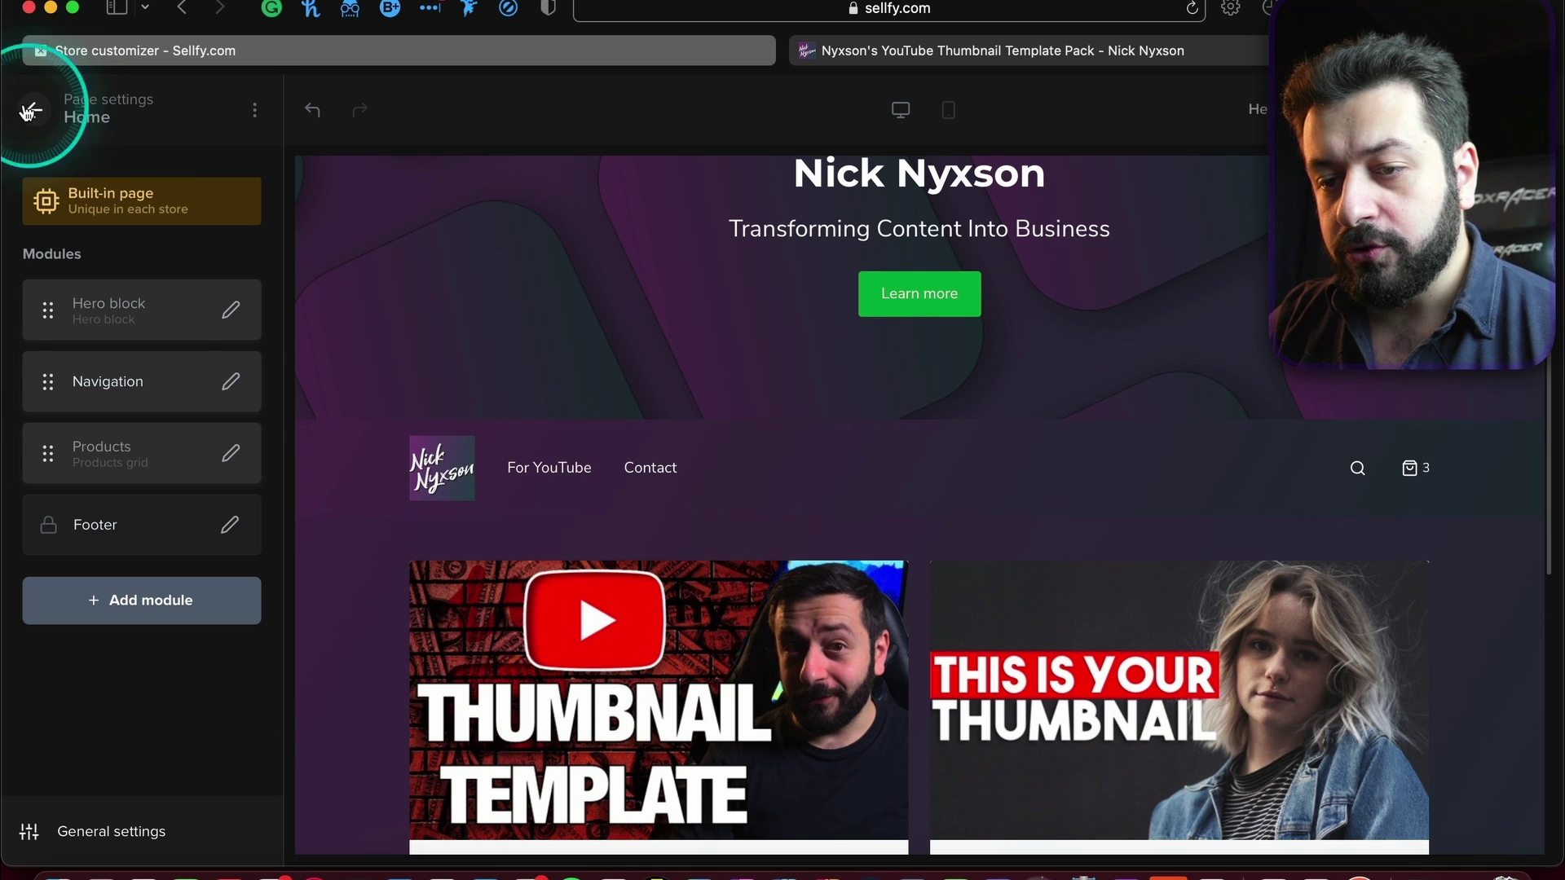
Open the new module choices for the Home page and examine the Hero block, Text panel, Newsletter form and Contact form types.
left_click(111, 634)
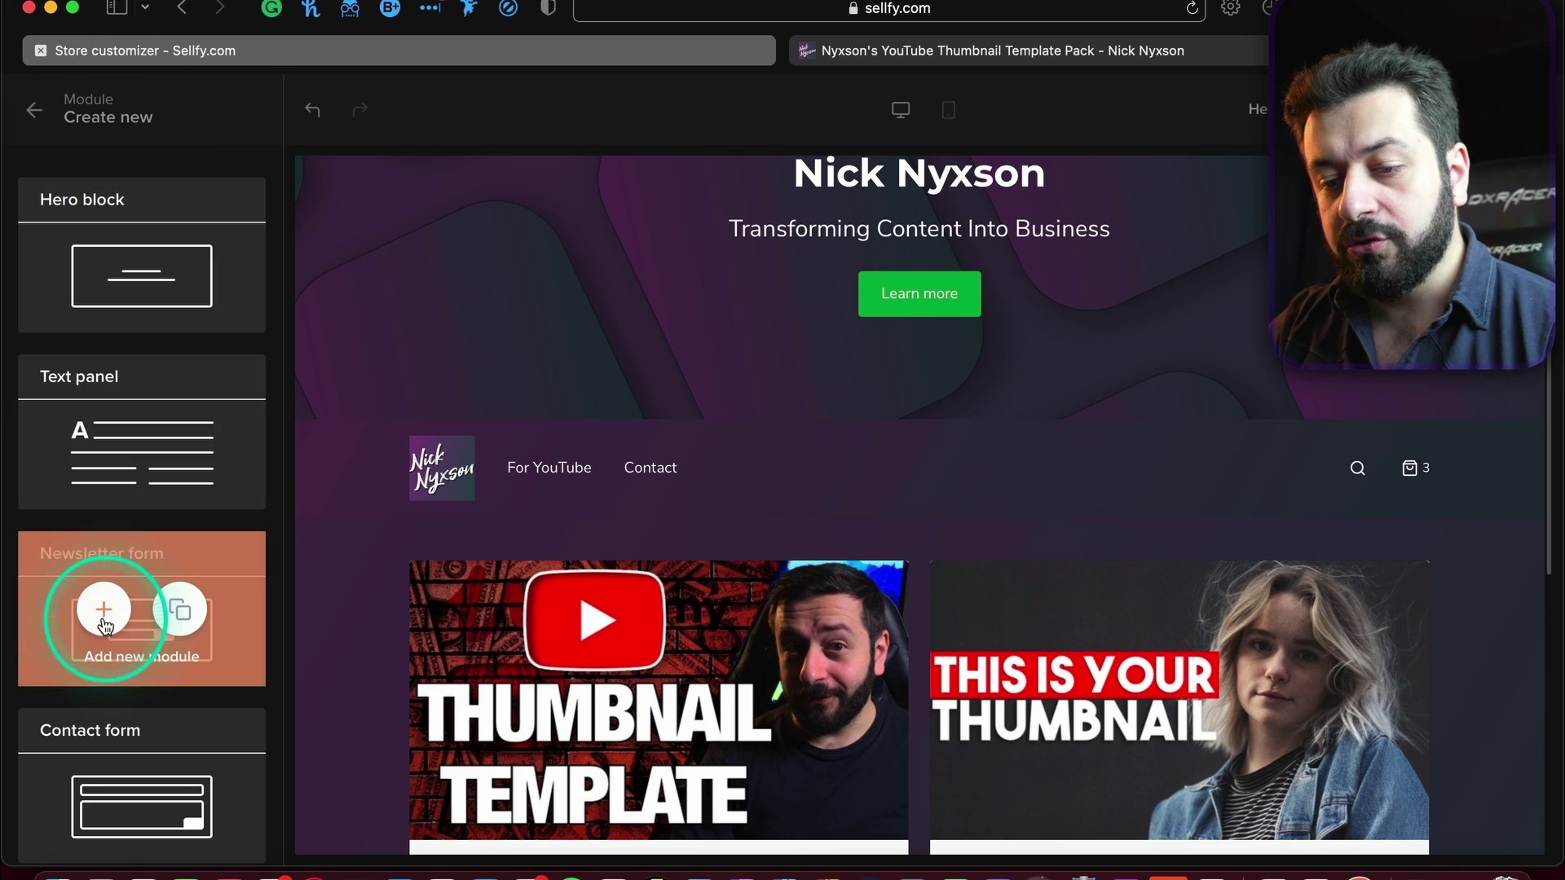
mouse_move(187, 273)
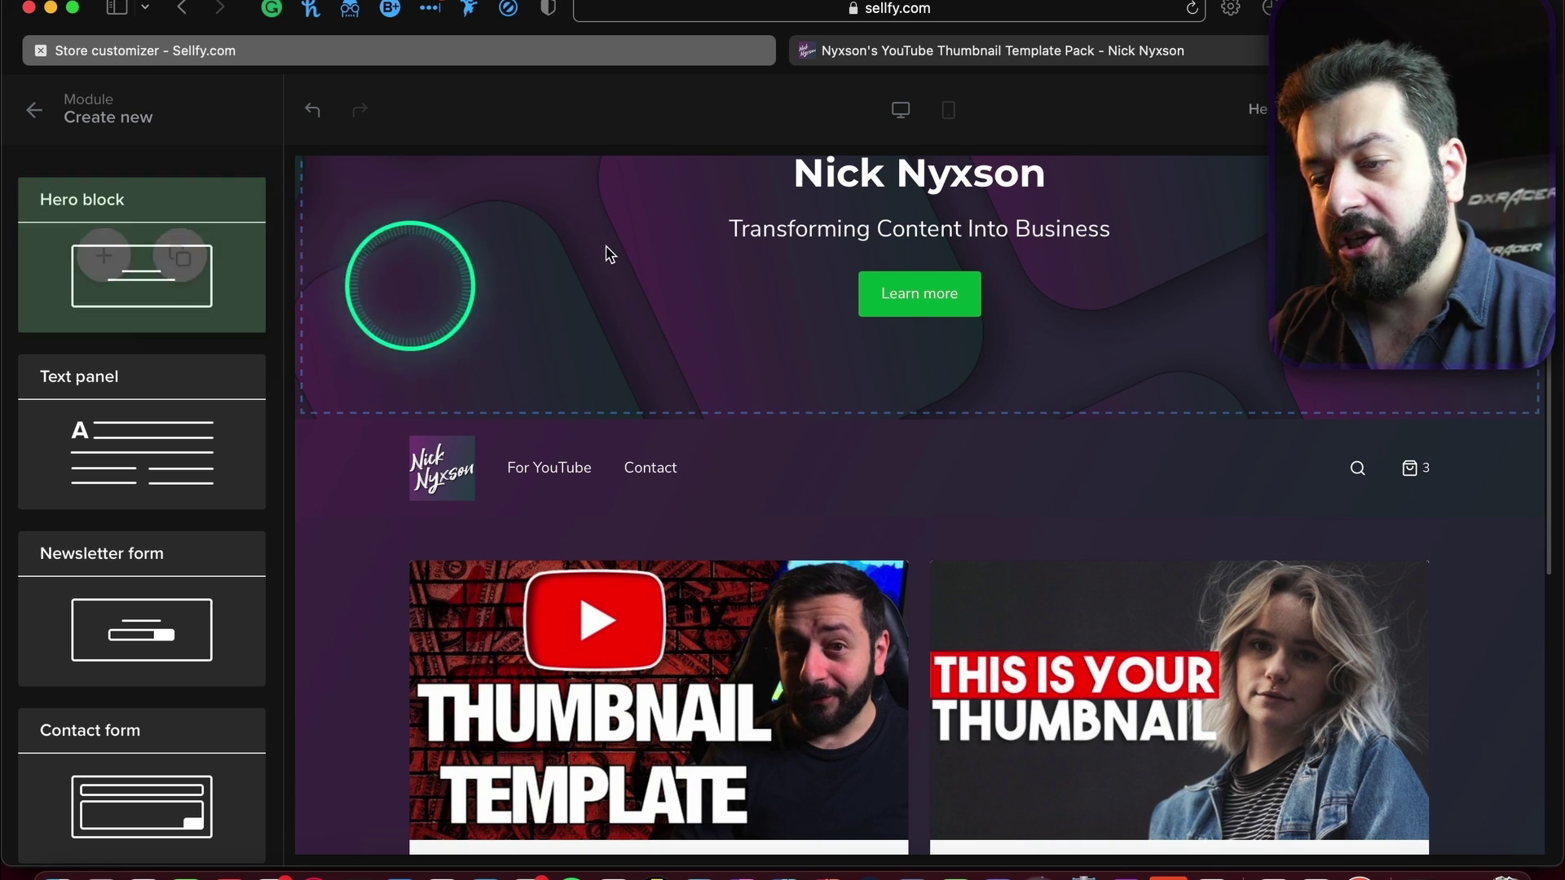
mouse_move(155, 485)
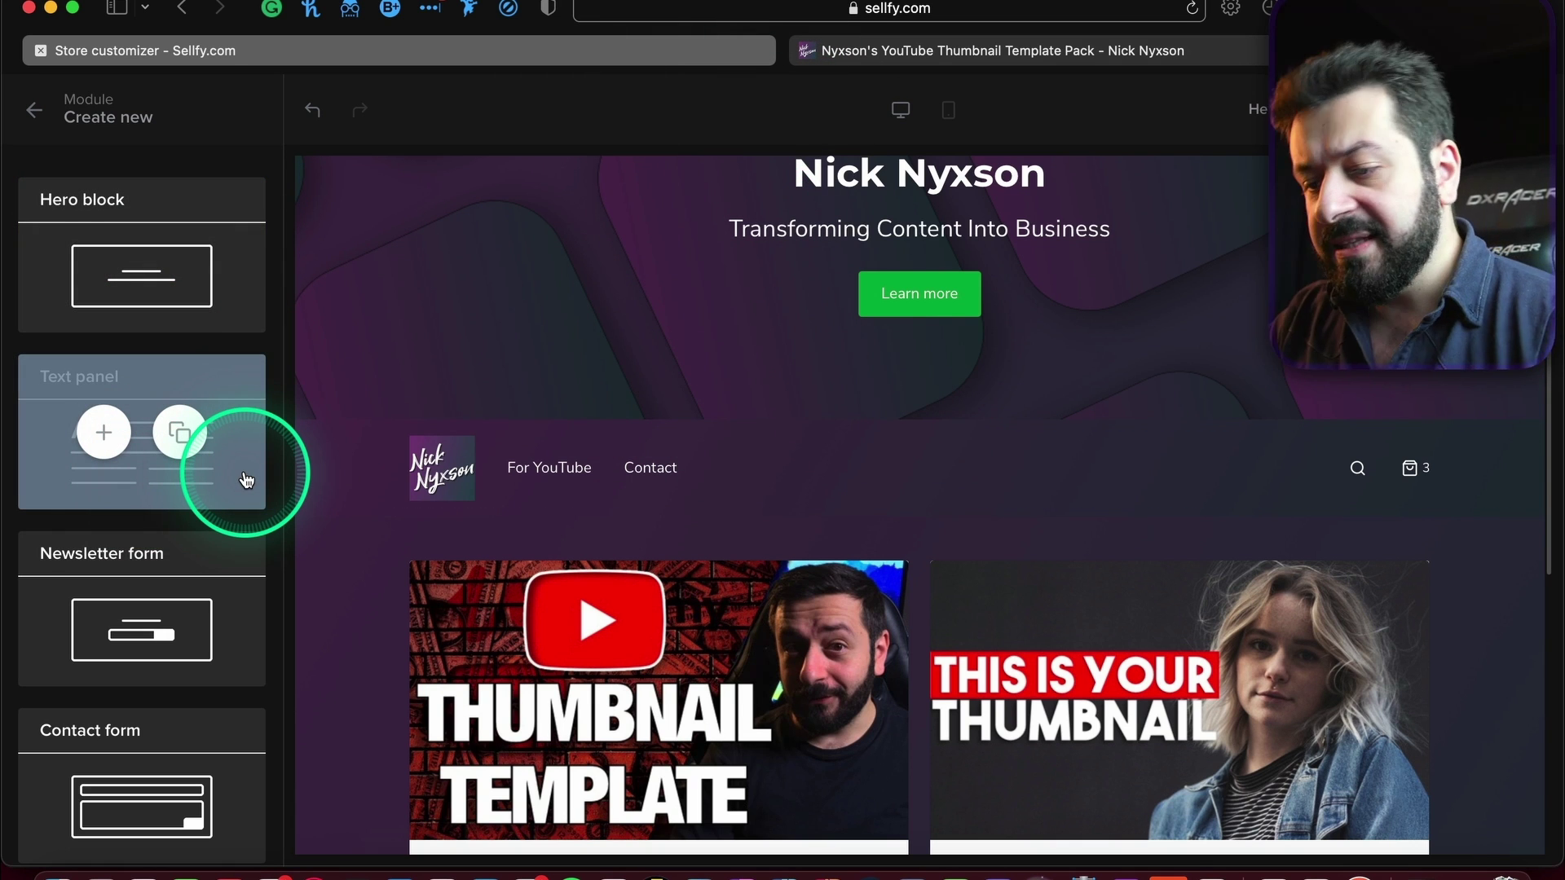
scroll(586, 554, "down", 6)
scroll(587, 566, "up", 8)
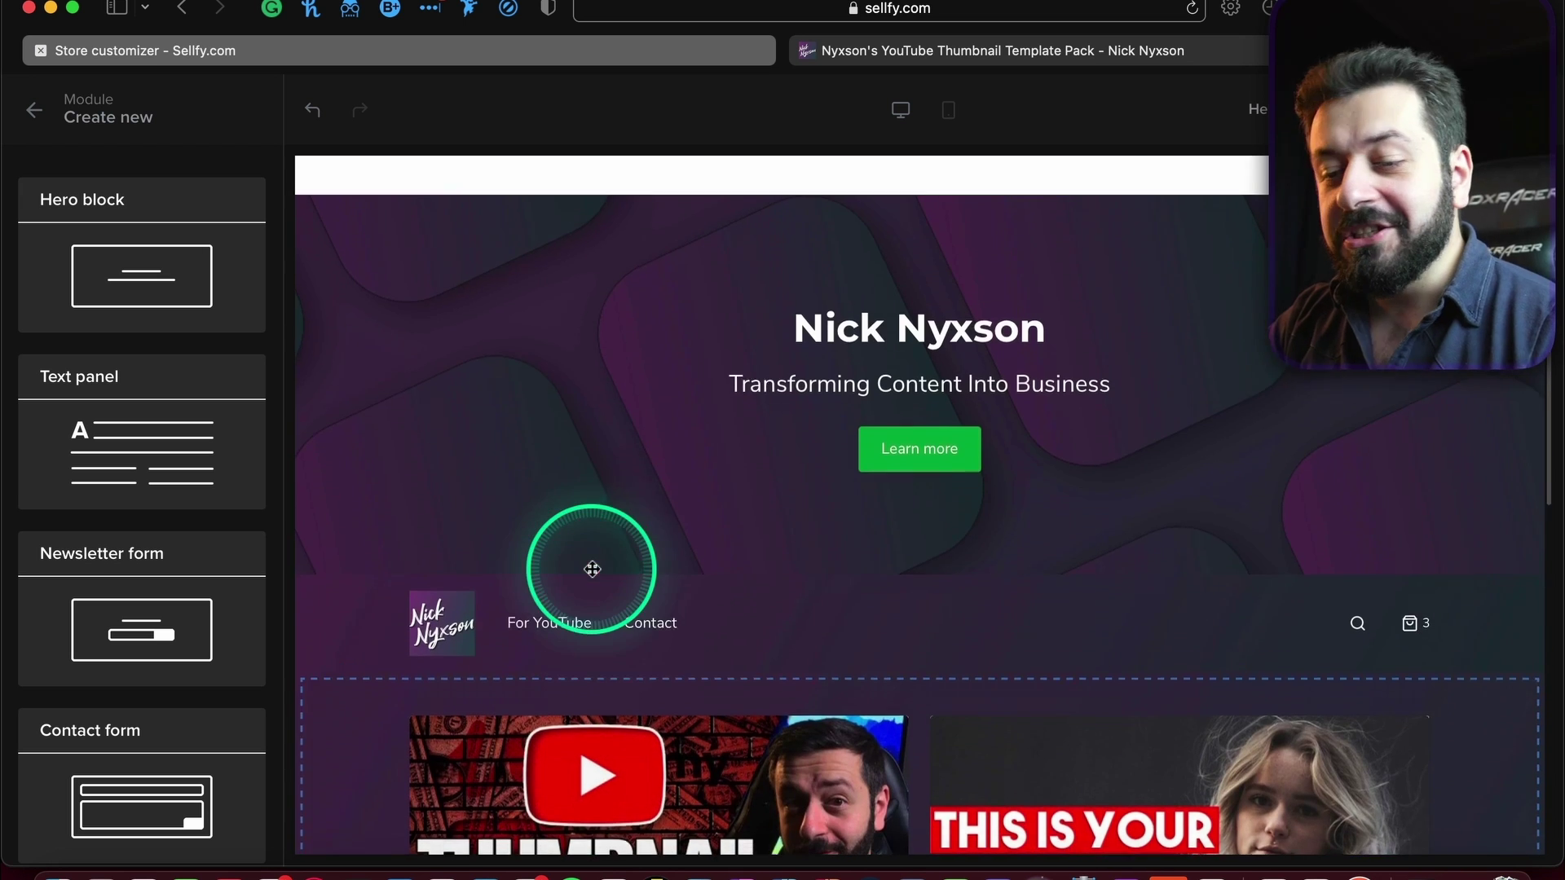
mouse_move(205, 338)
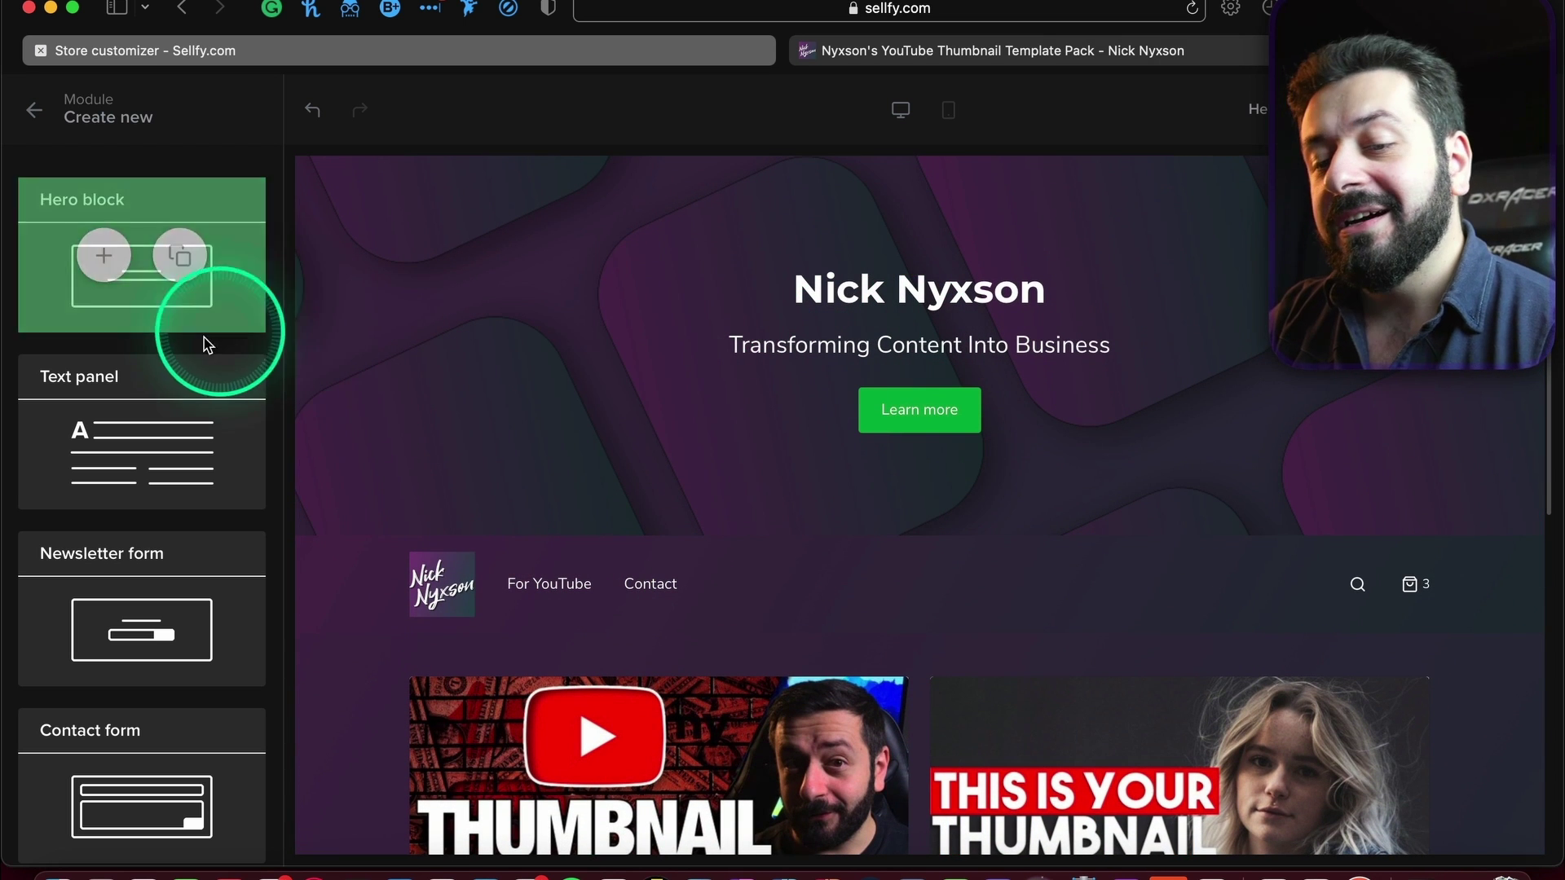
mouse_move(190, 672)
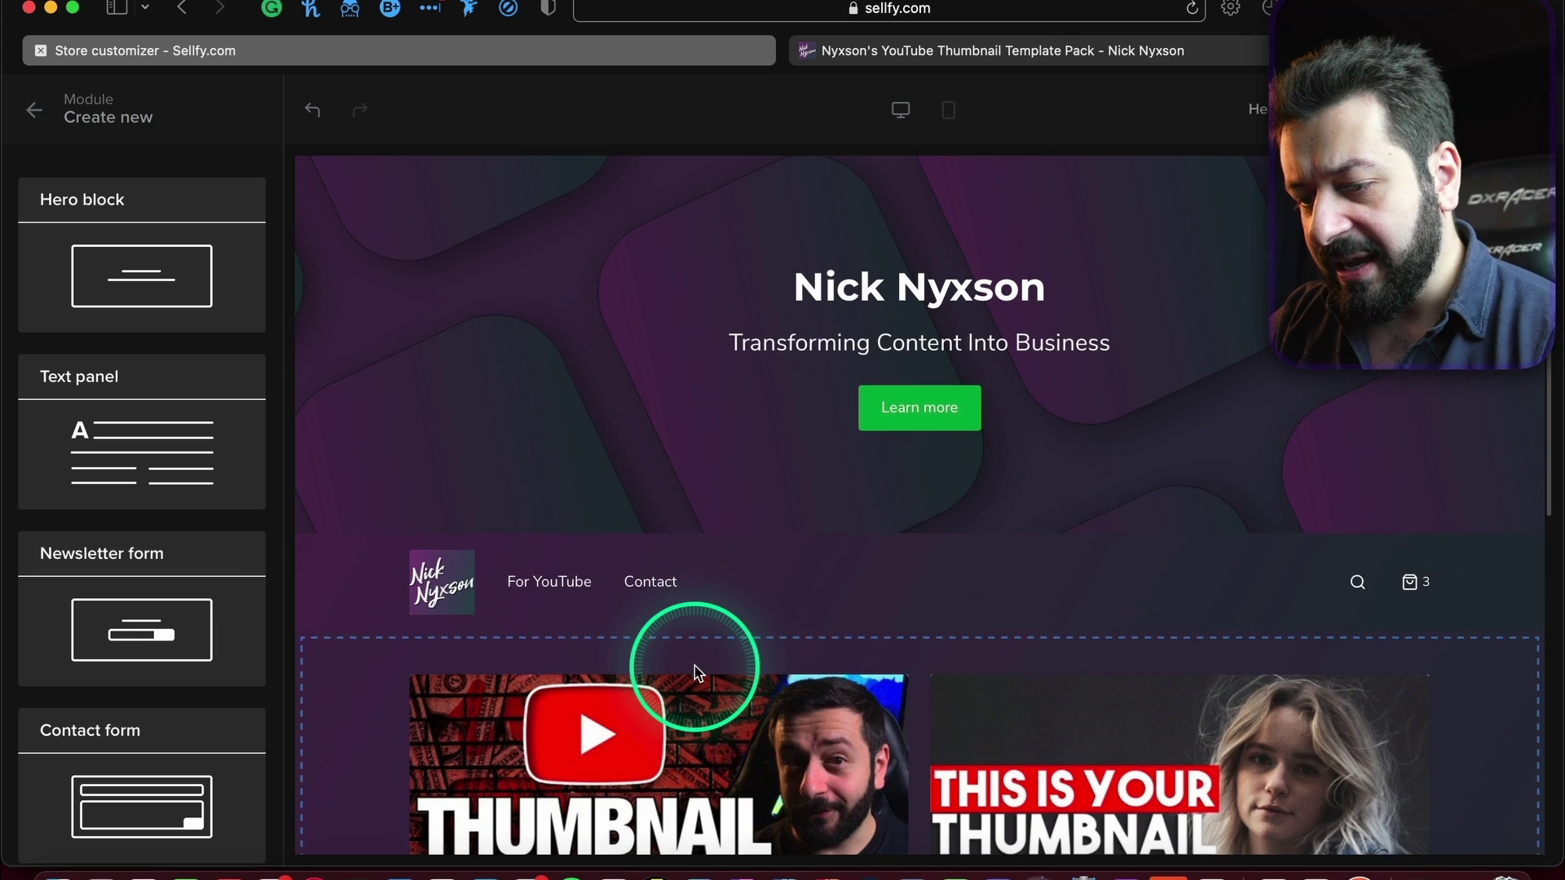
Add a new Newsletter form module above the Home page's footer and set its size to S.
scroll(689, 665, "down", 10)
left_click_drag(119, 667, 606, 527)
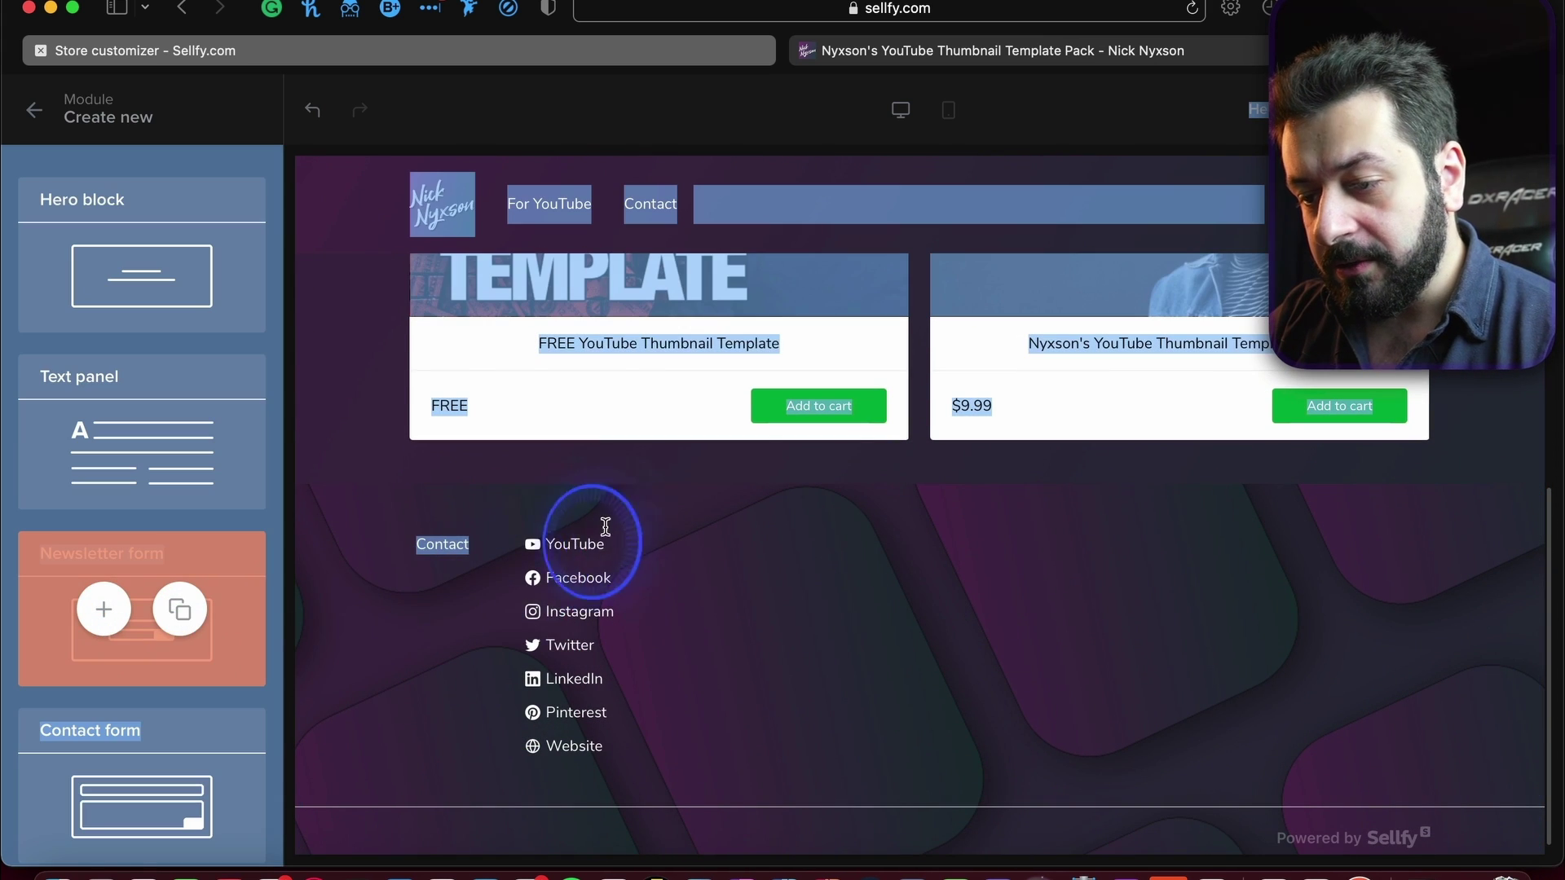
left_click(106, 603)
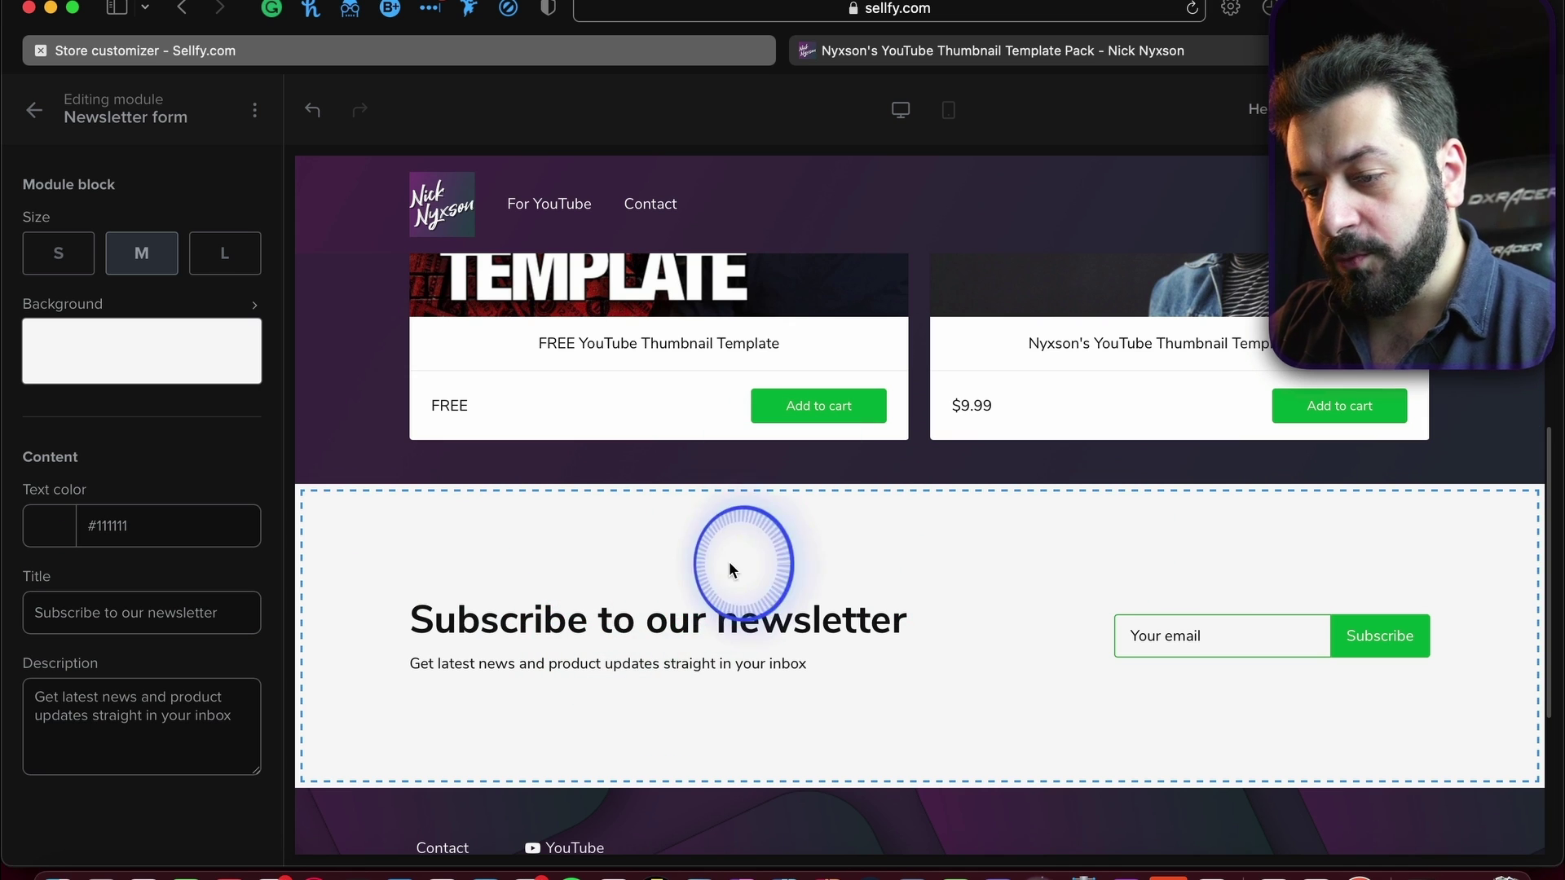
left_click_drag(729, 561, 717, 619)
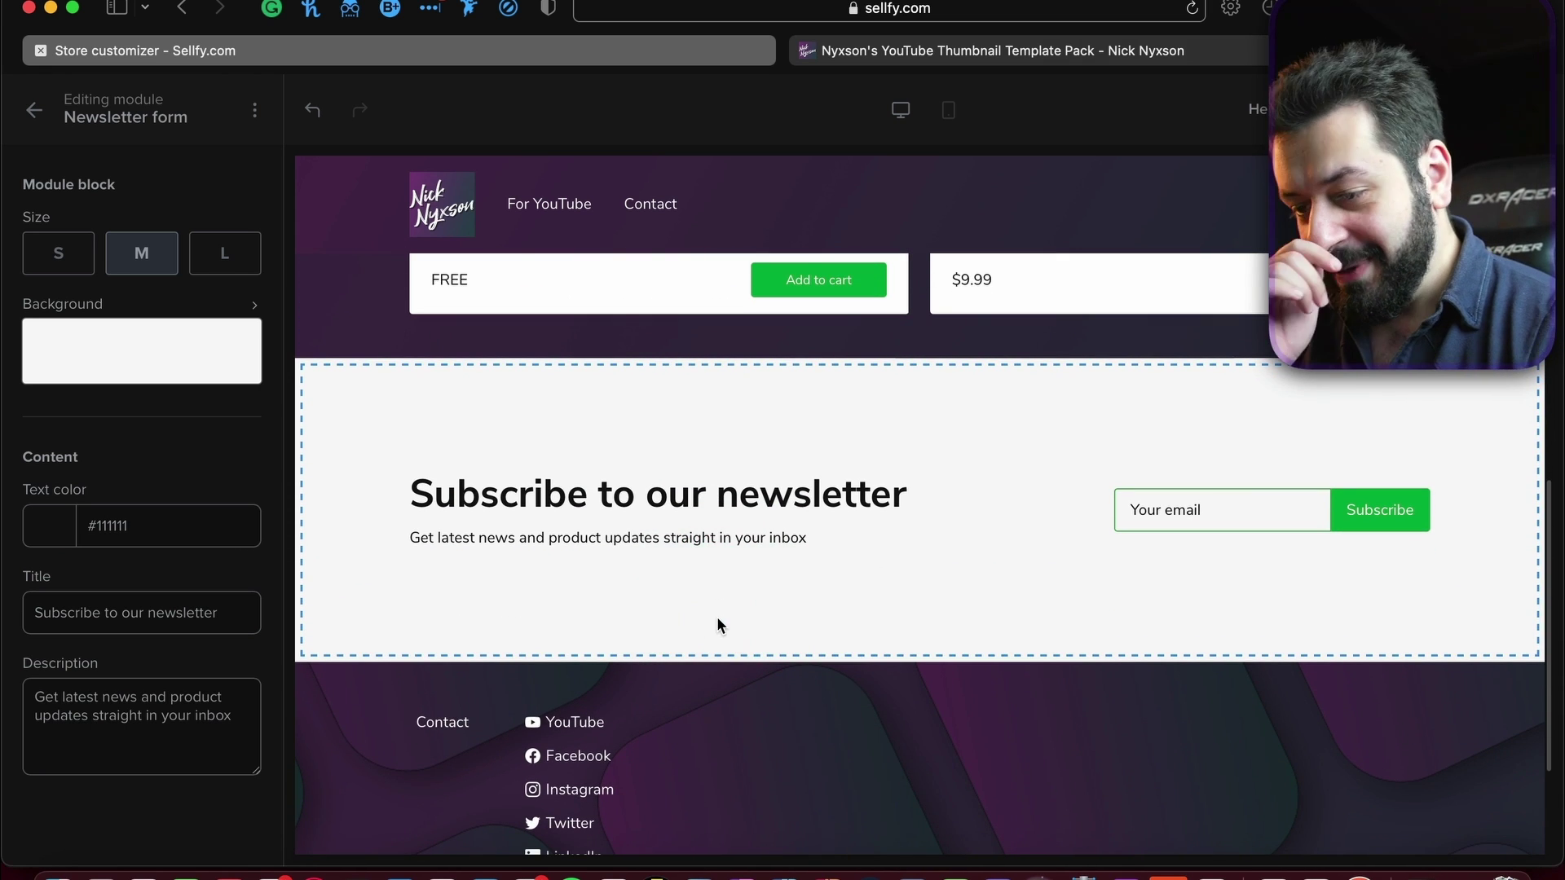
left_click(71, 272)
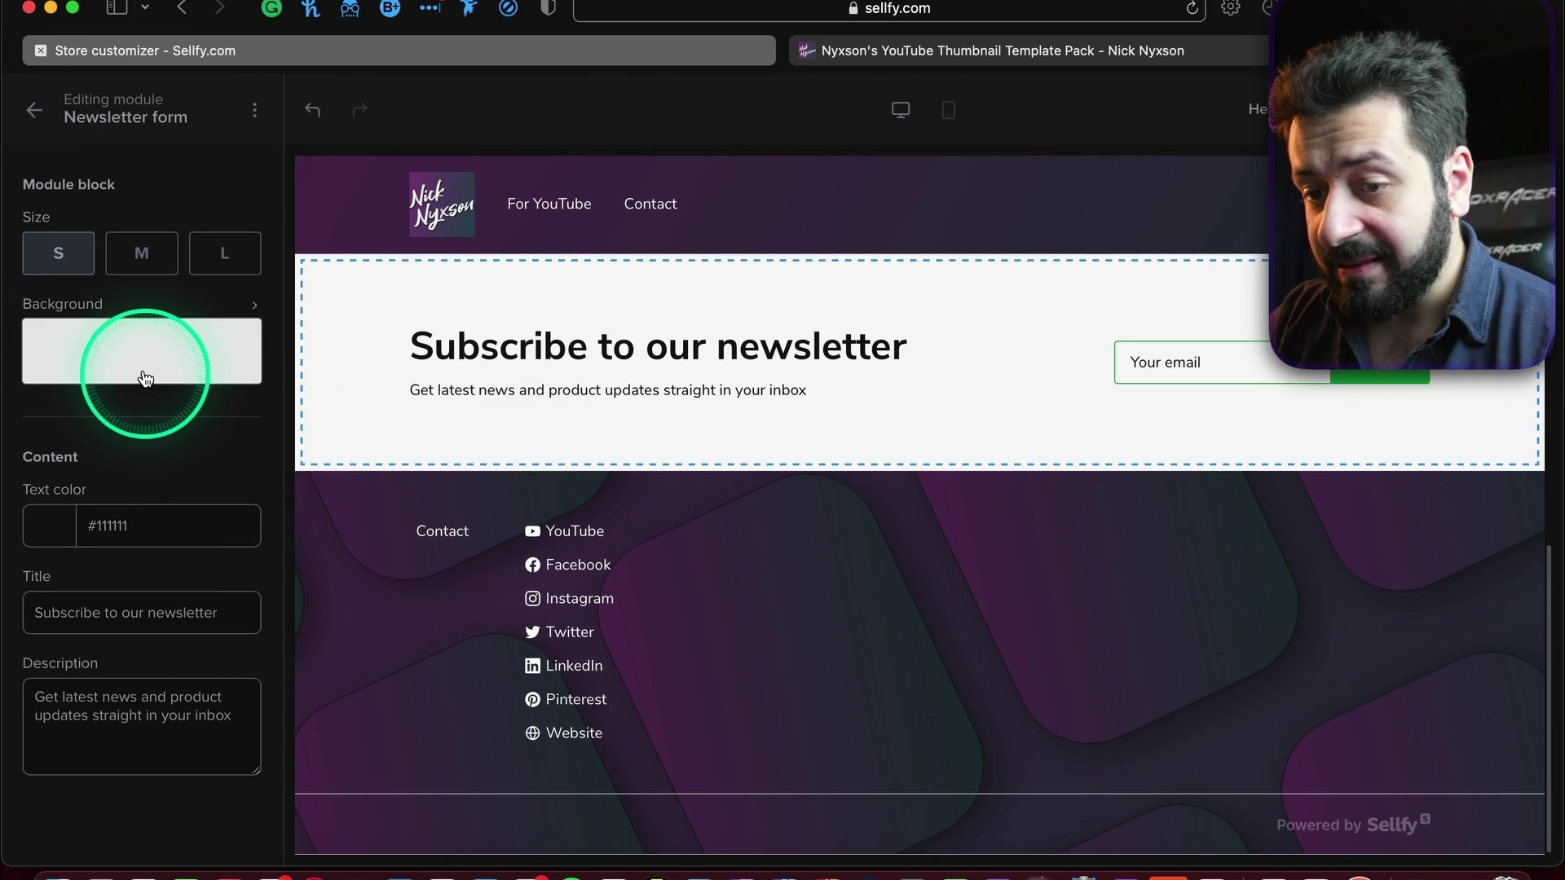
Upload Sellfy Background 2.png as the Newsletter form's background image.
left_click(145, 377)
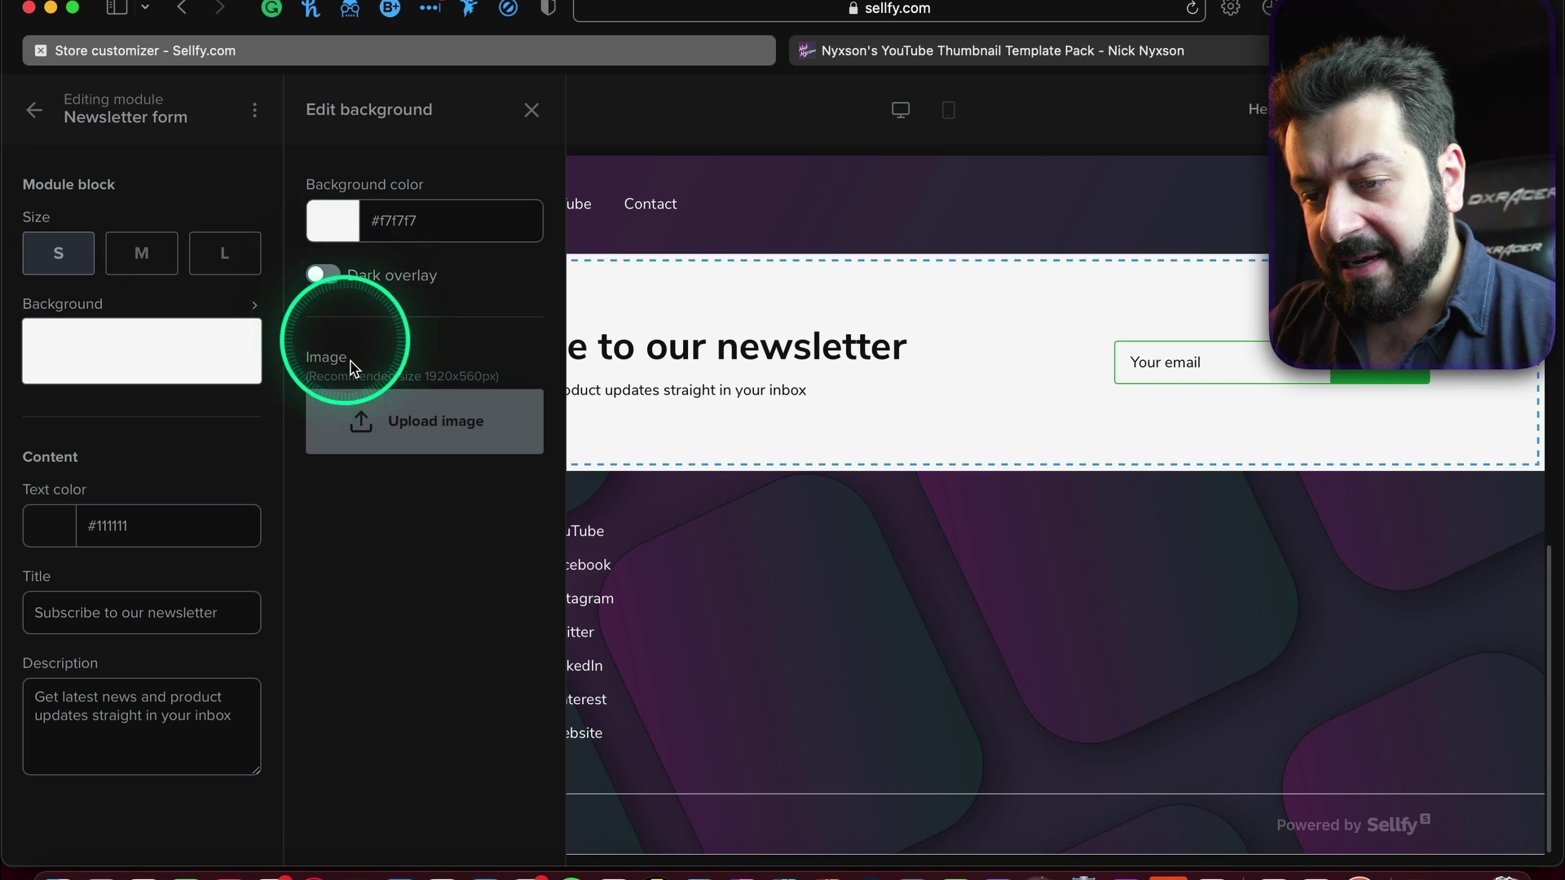
left_click(411, 425)
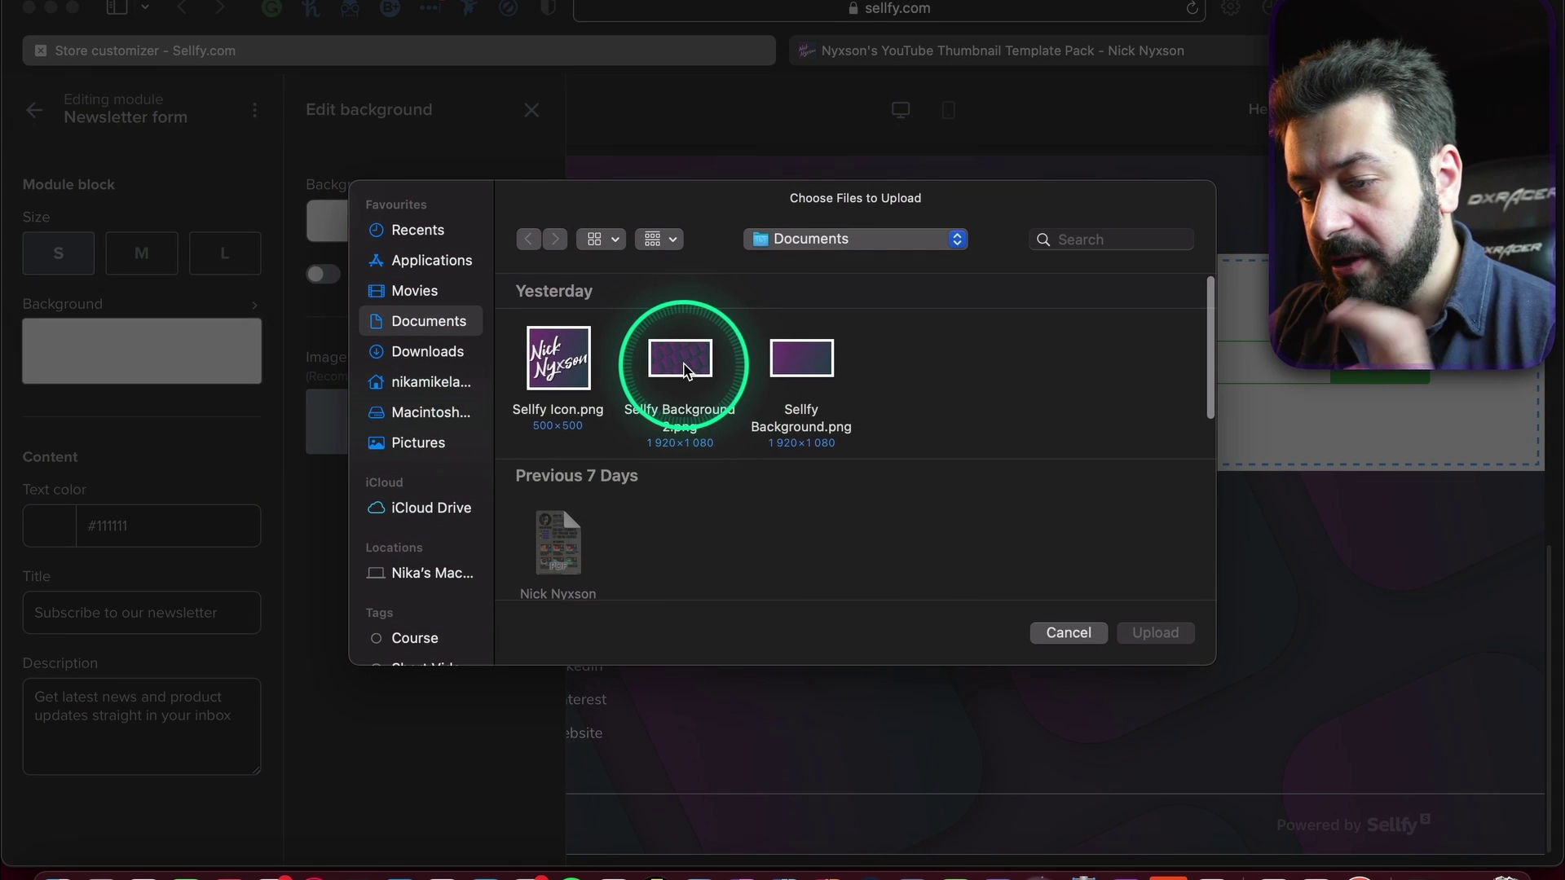
double_click(683, 368)
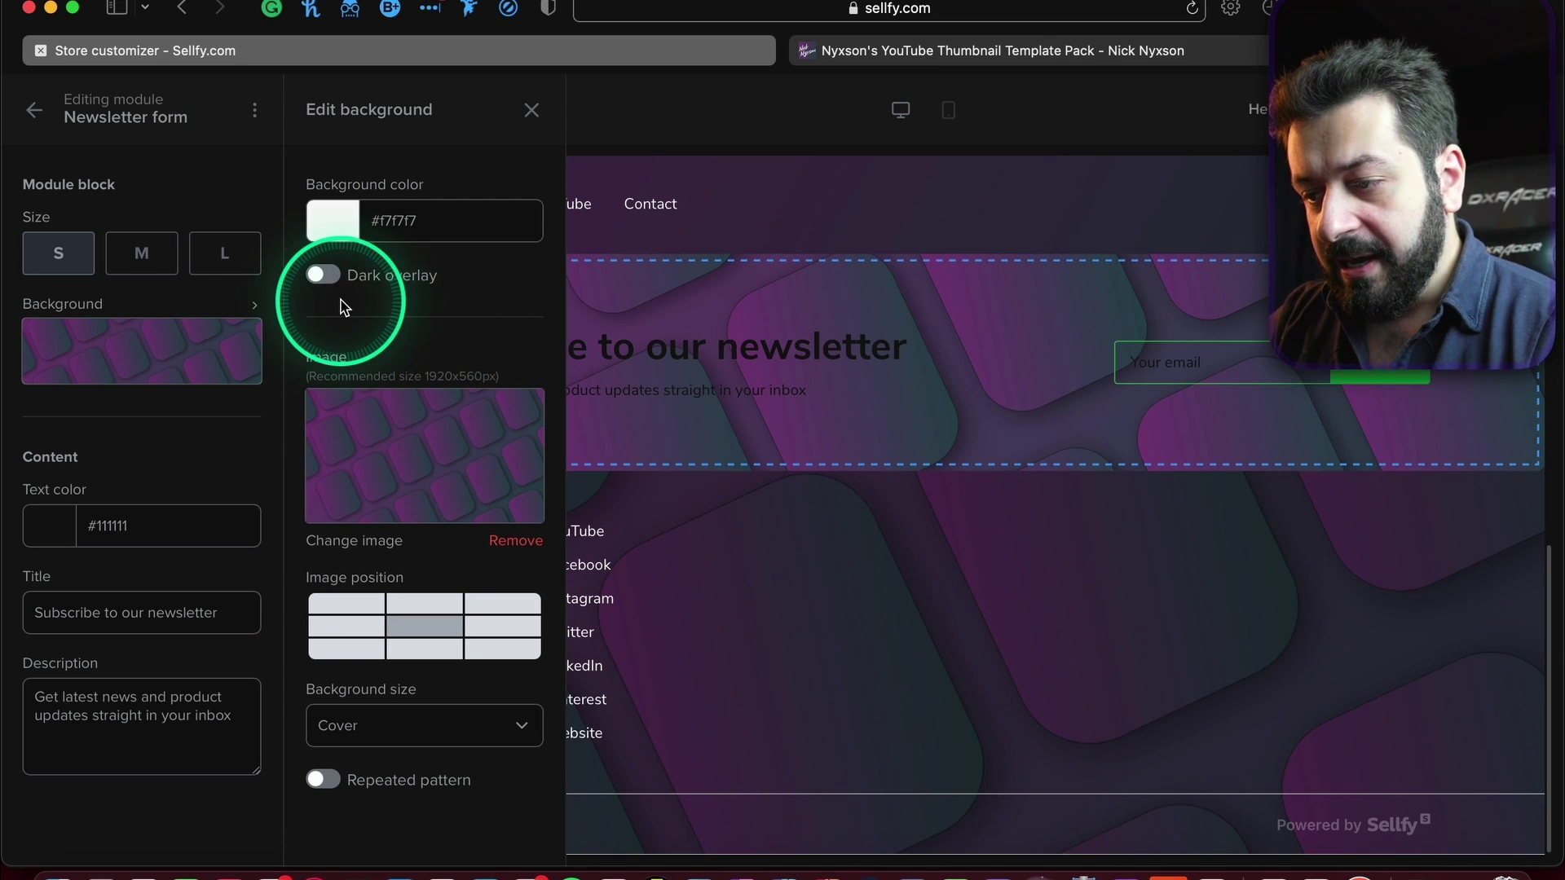
Try the dark overlay on the Newsletter form's background, and toggle its repeated pattern on and off.
left_click(326, 277)
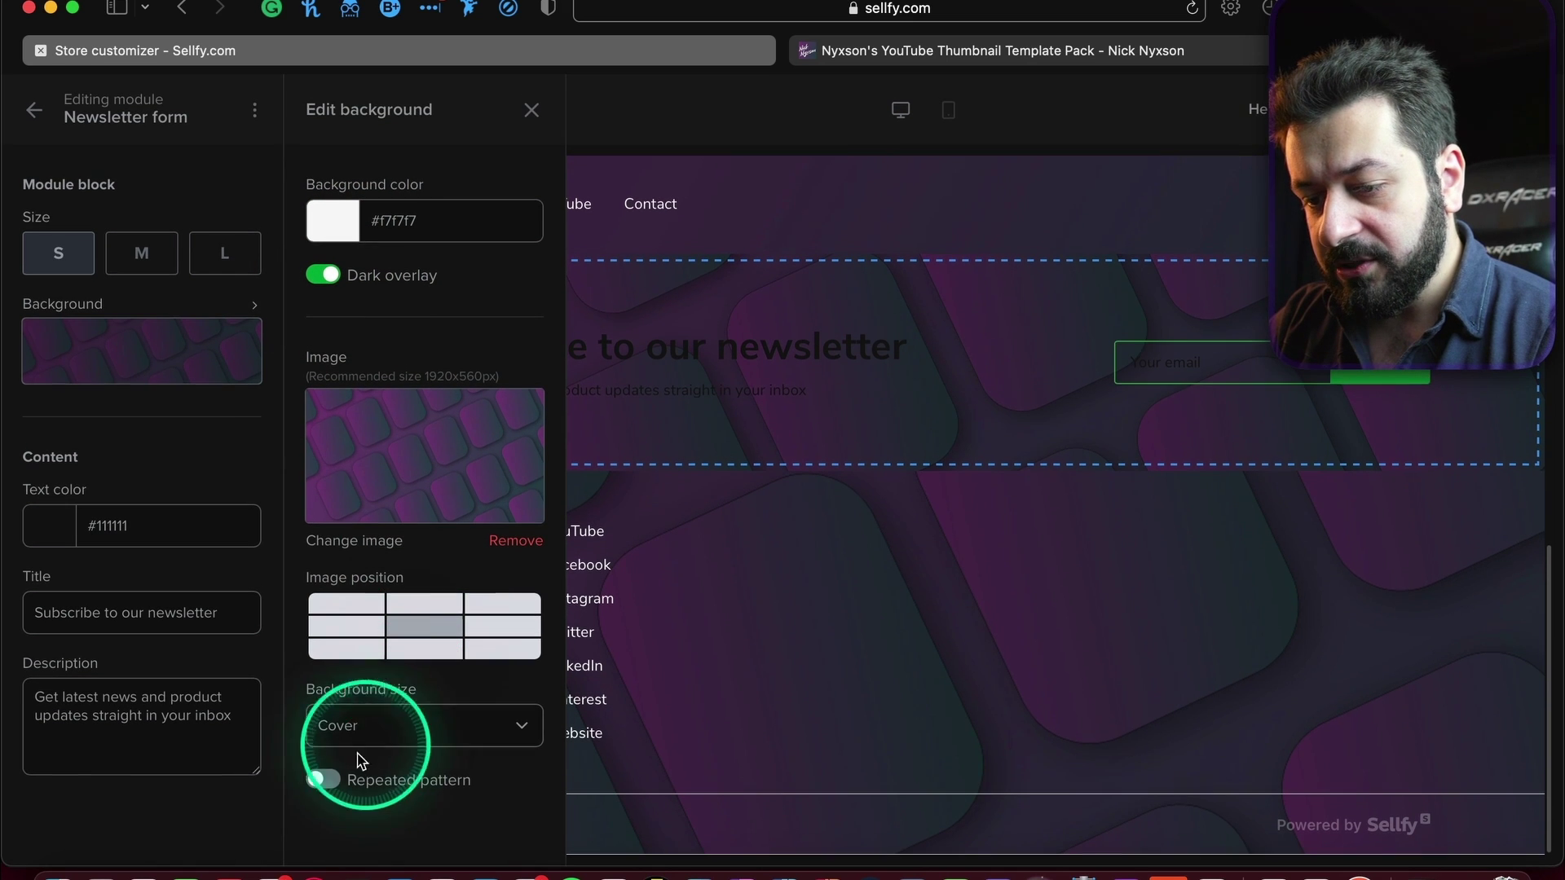
left_click(325, 780)
left_click(326, 781)
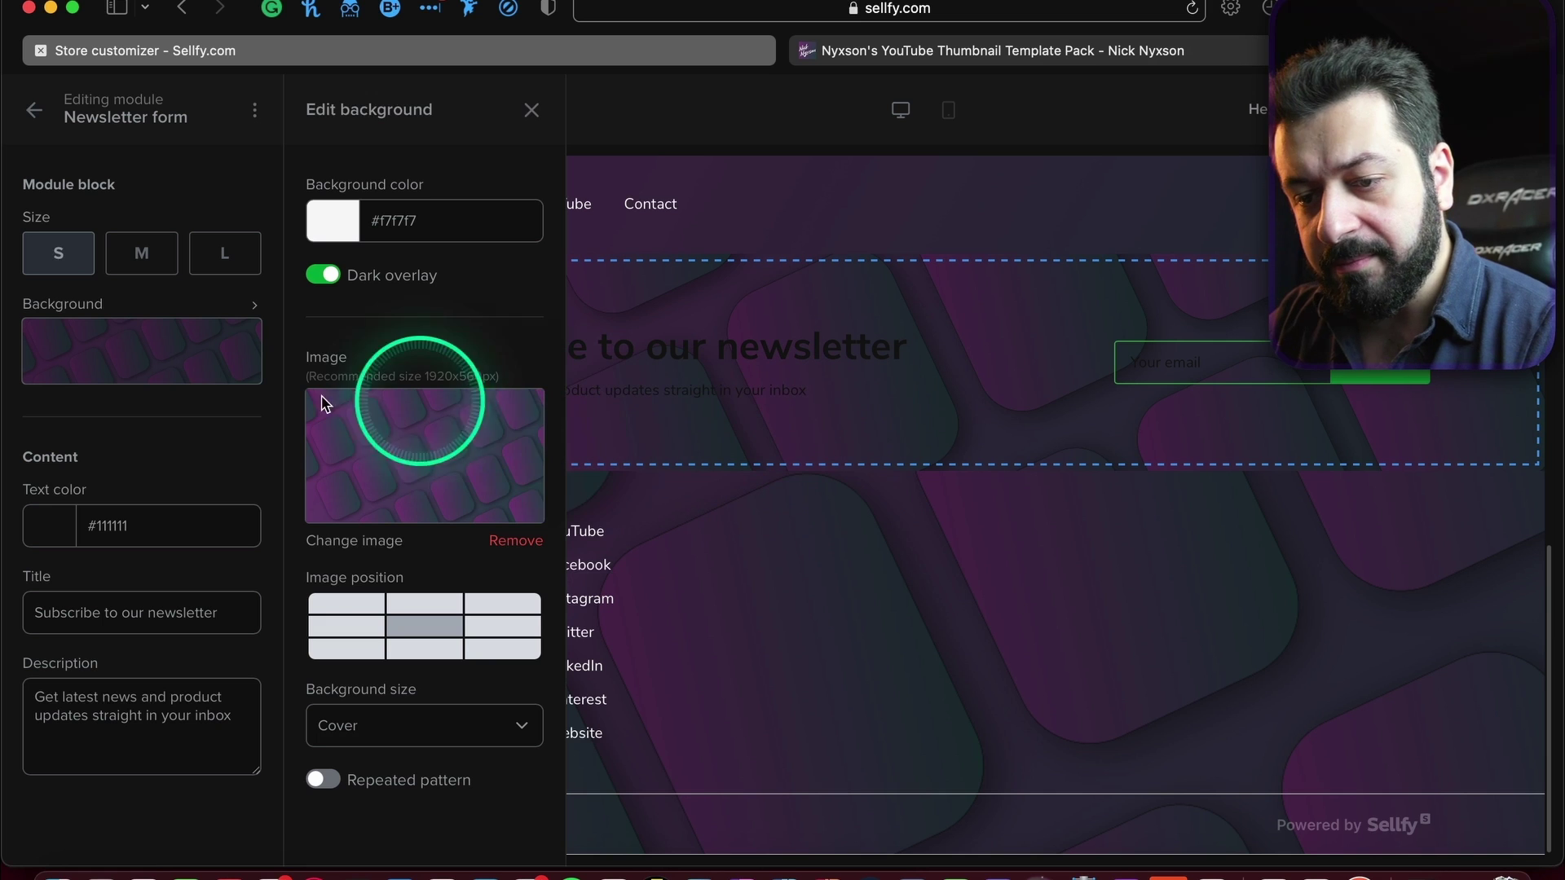
left_click(227, 437)
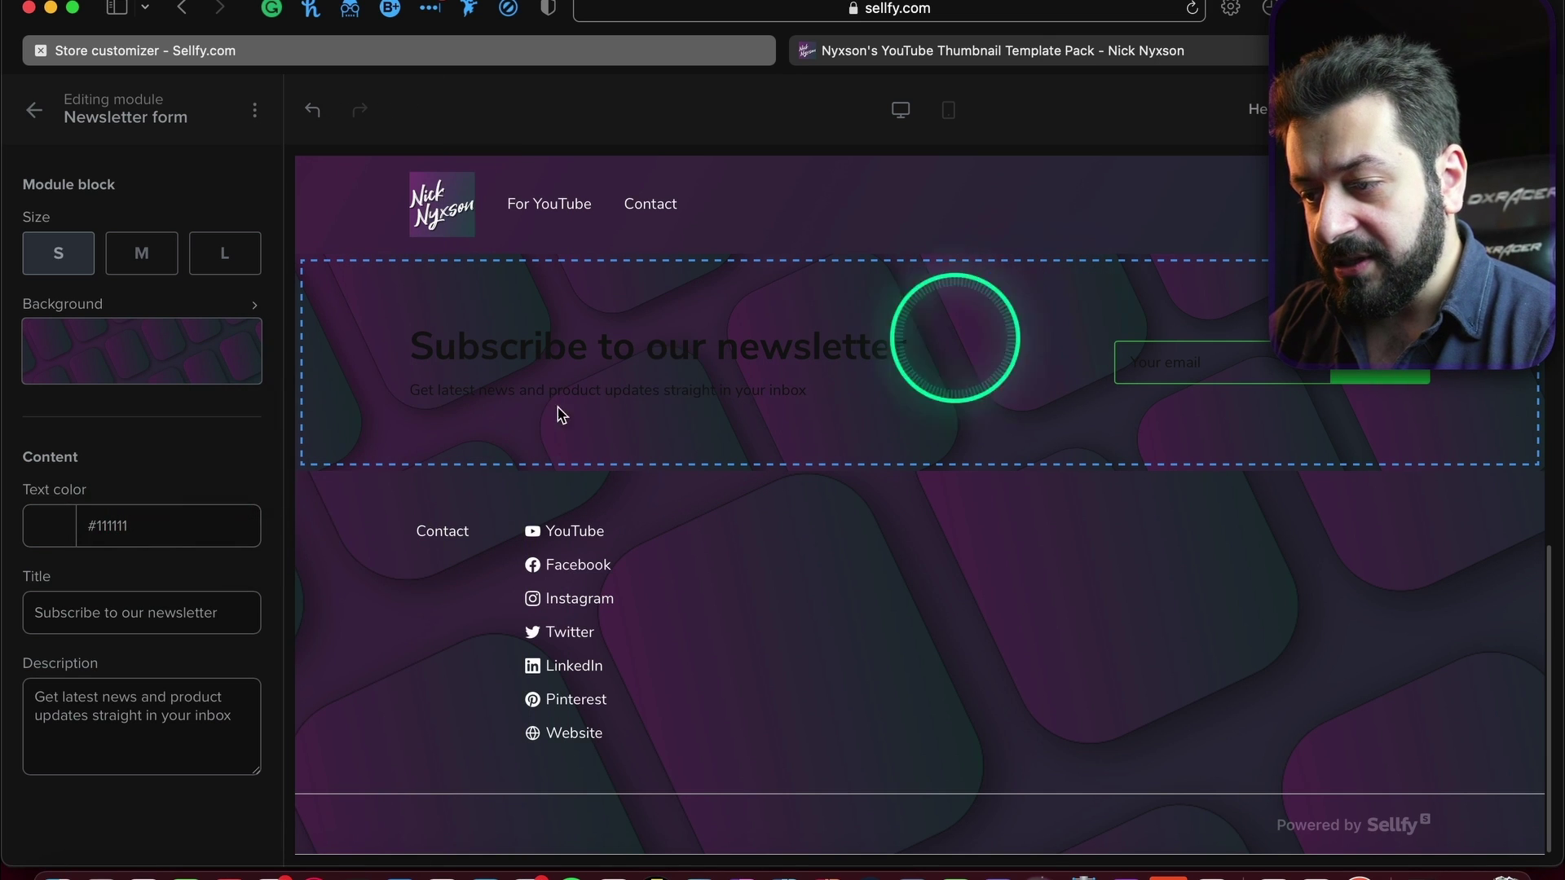
Set the Newsletter form's text color to white (#ffffff).
left_click(63, 534)
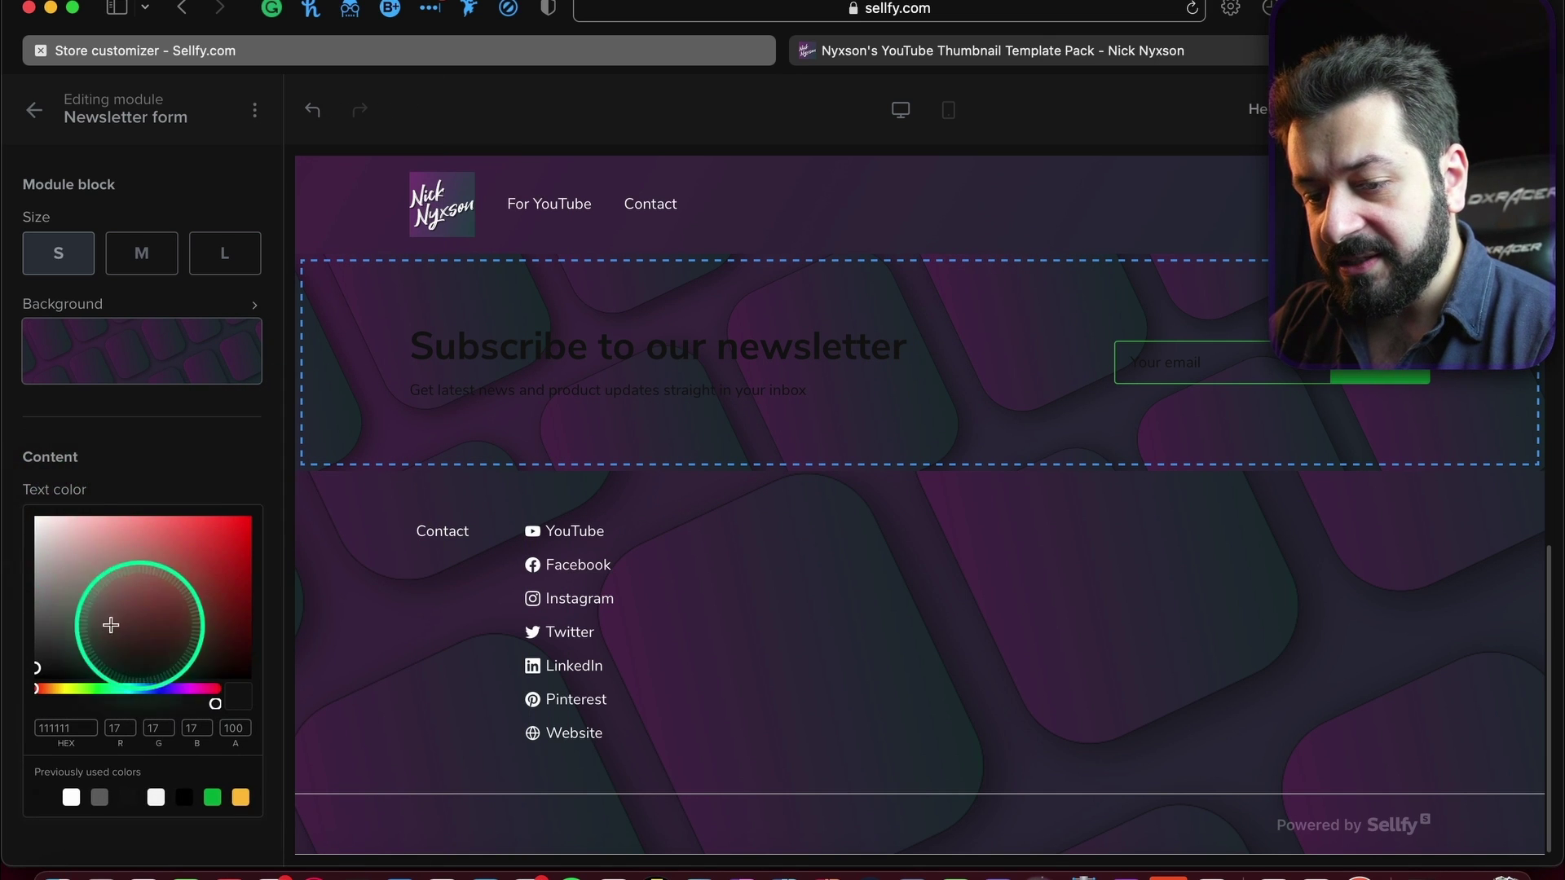
left_click_drag(54, 568, 122, 416)
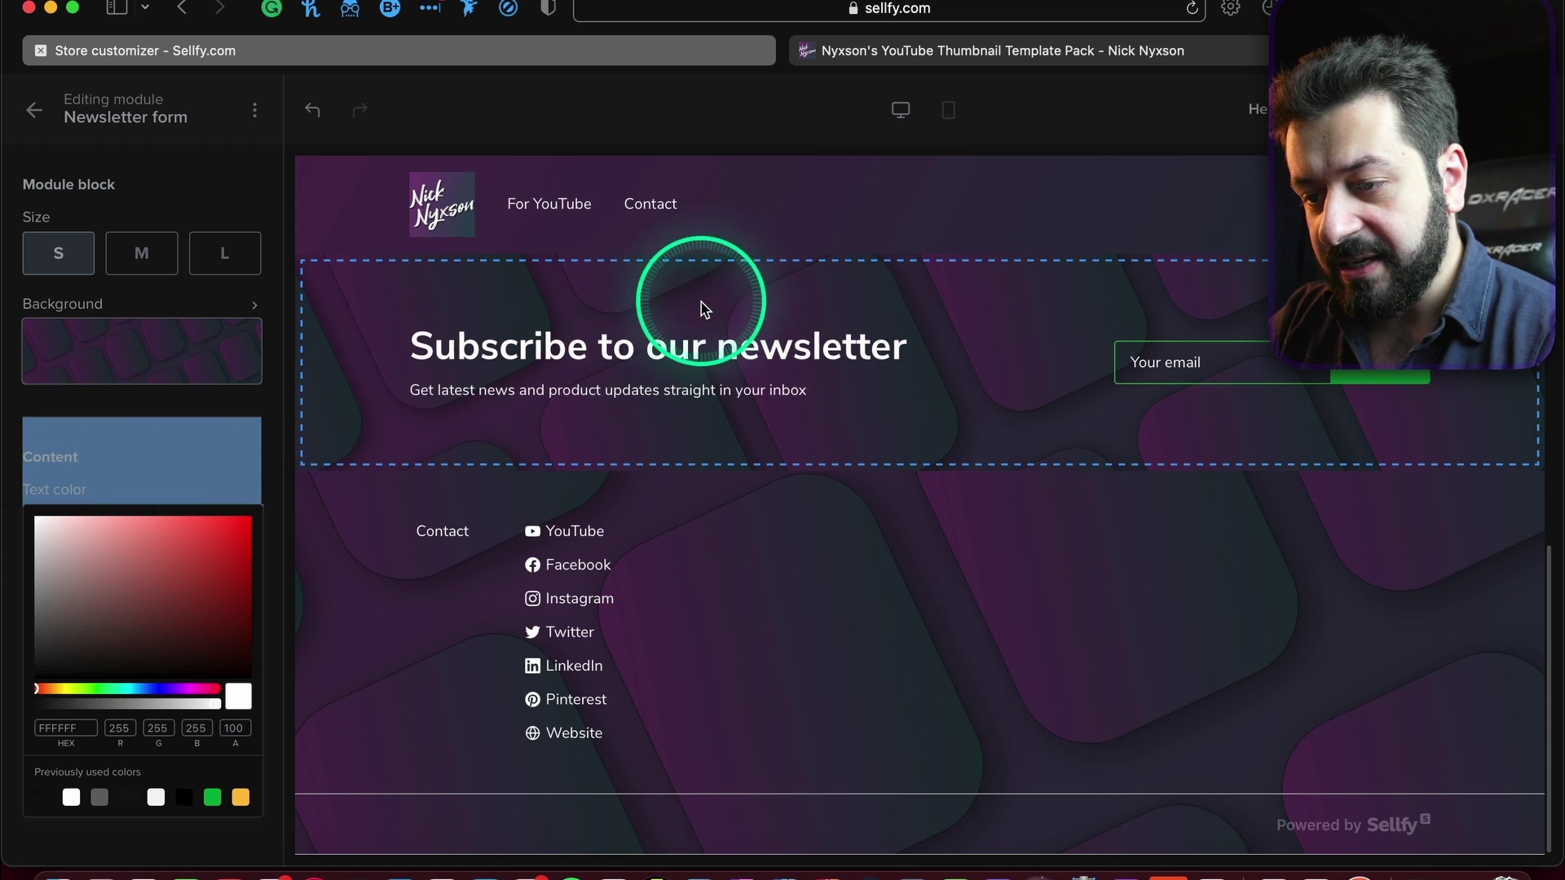
left_click(71, 796)
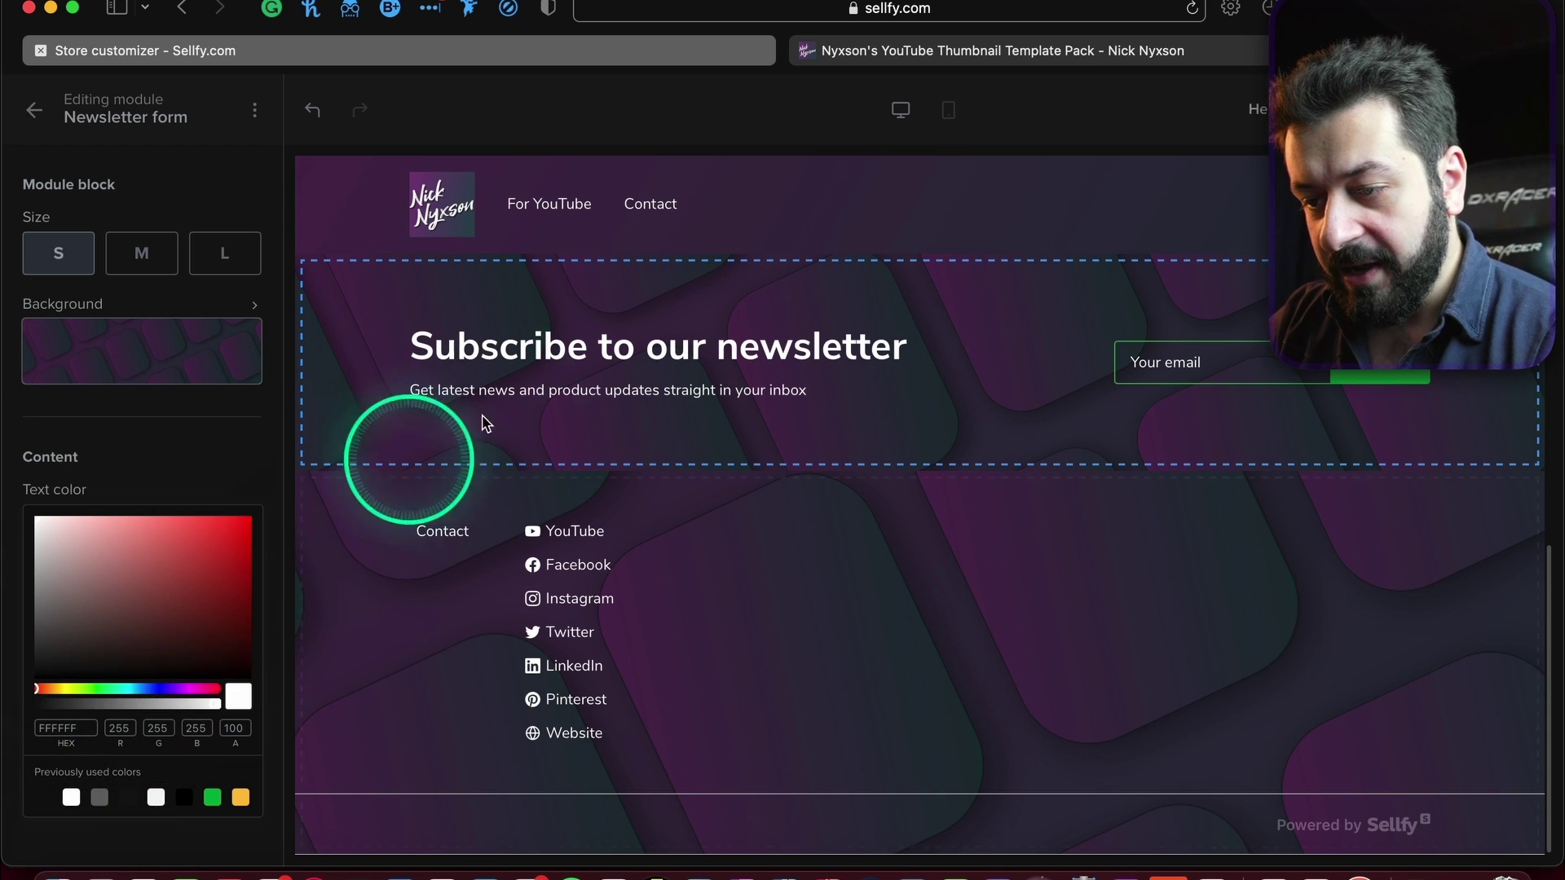
left_click(660, 418)
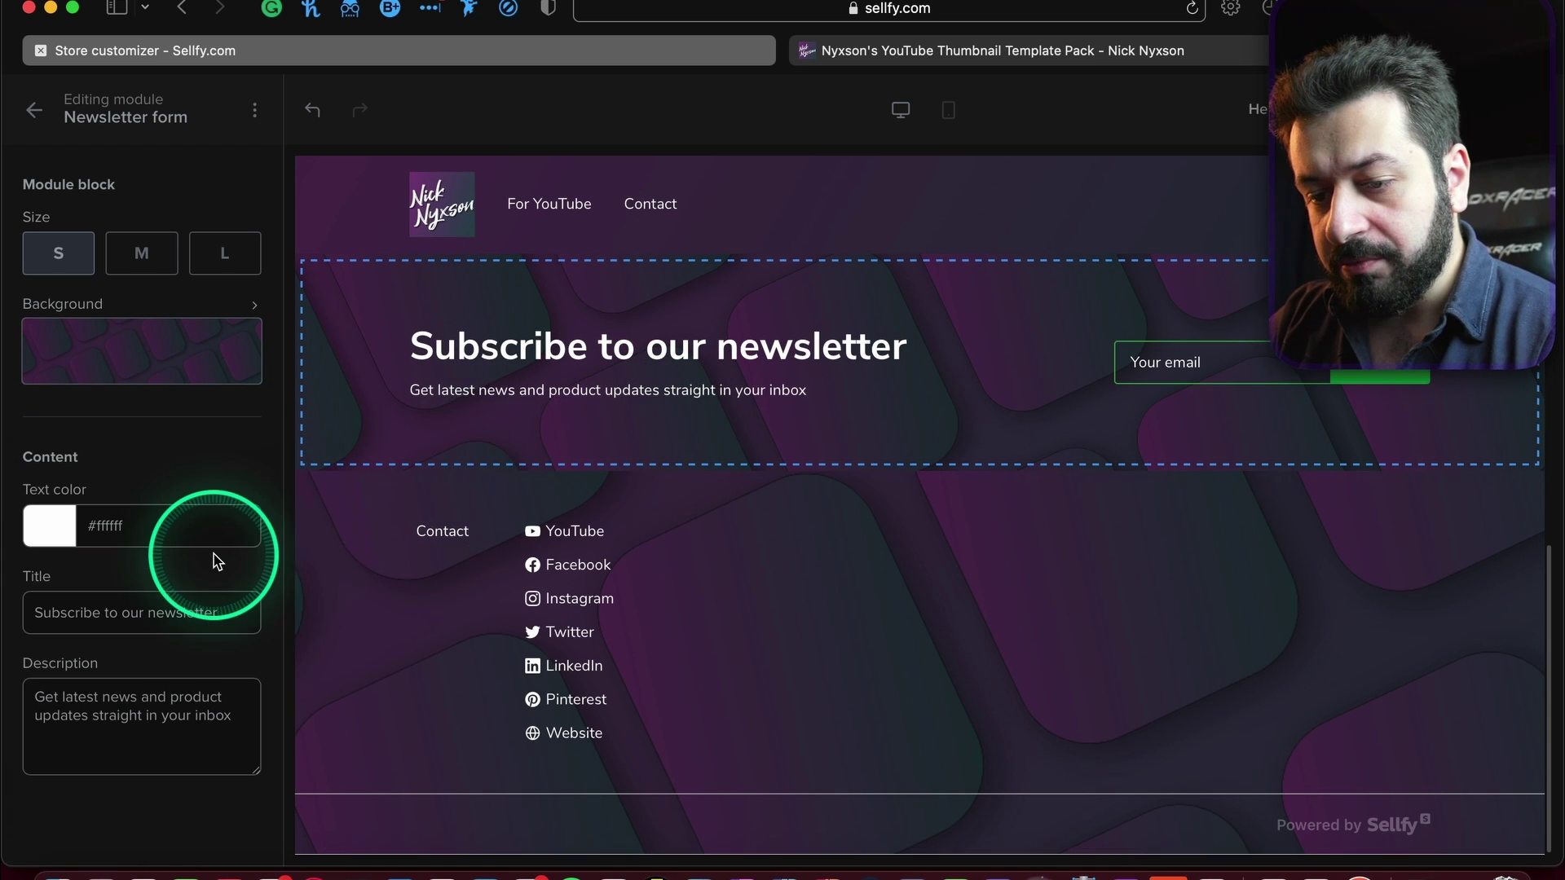
Turn off the dark overlay on the Newsletter form's background.
scroll(216, 560, "down", 1)
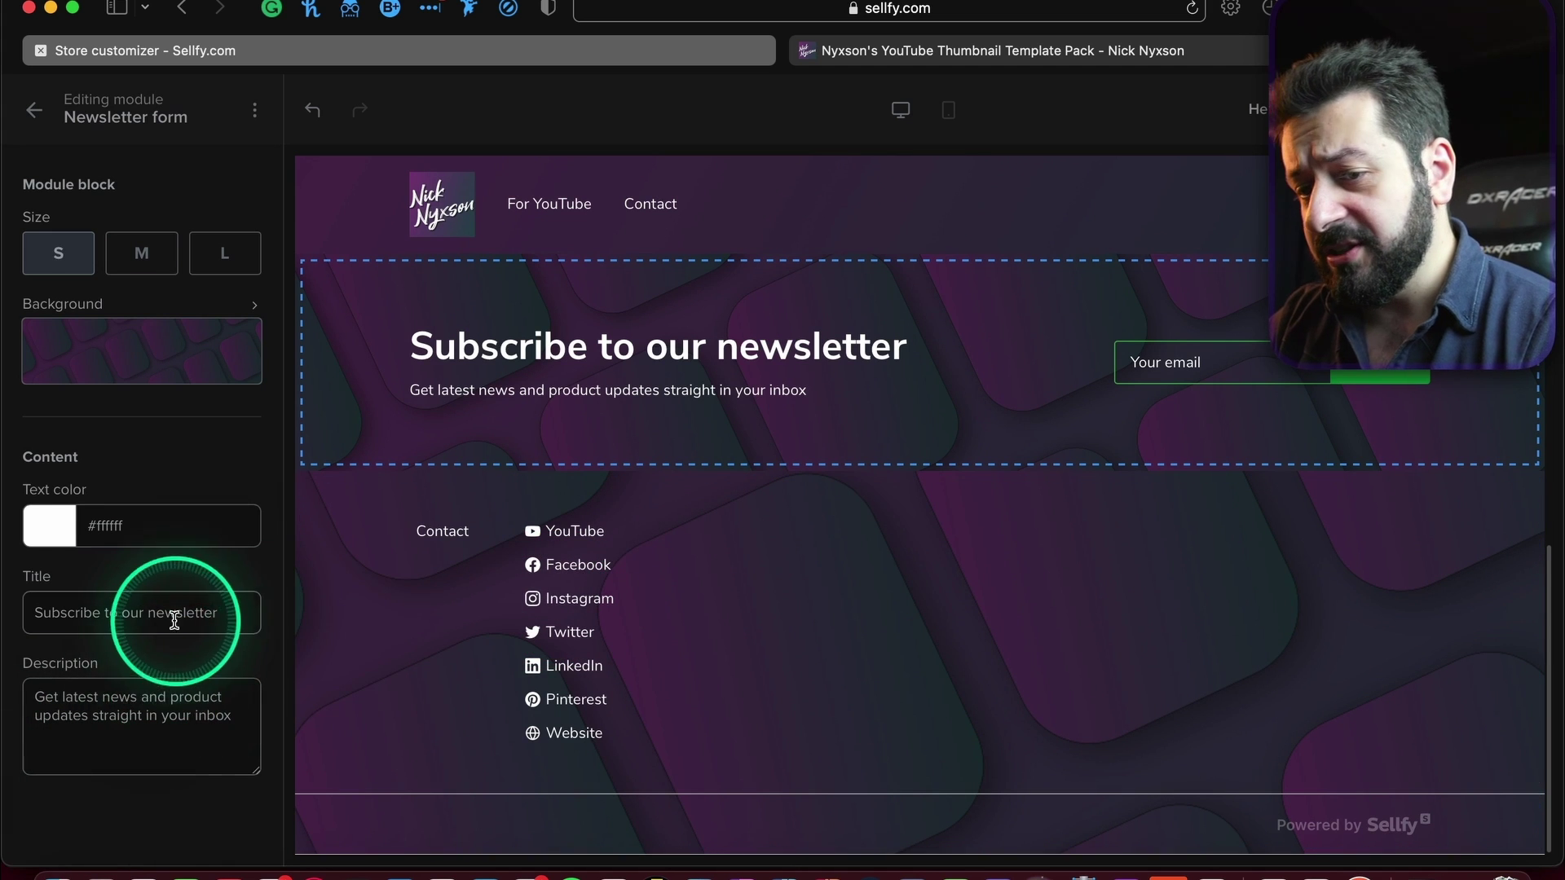
scroll(155, 635, "up", 1)
scroll(146, 646, "down", 1)
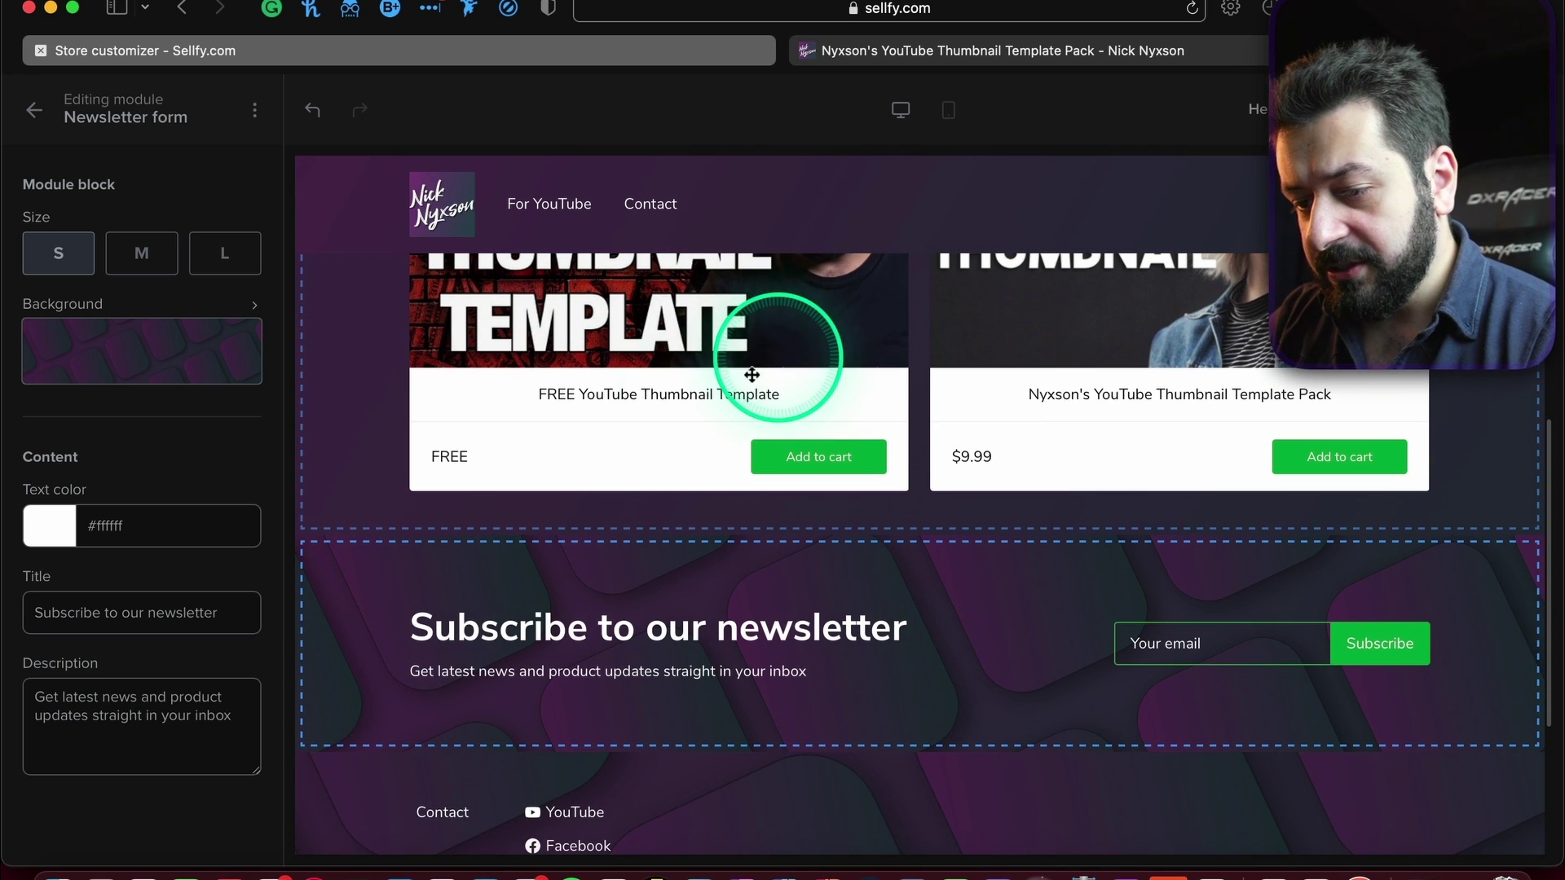
left_click(149, 375)
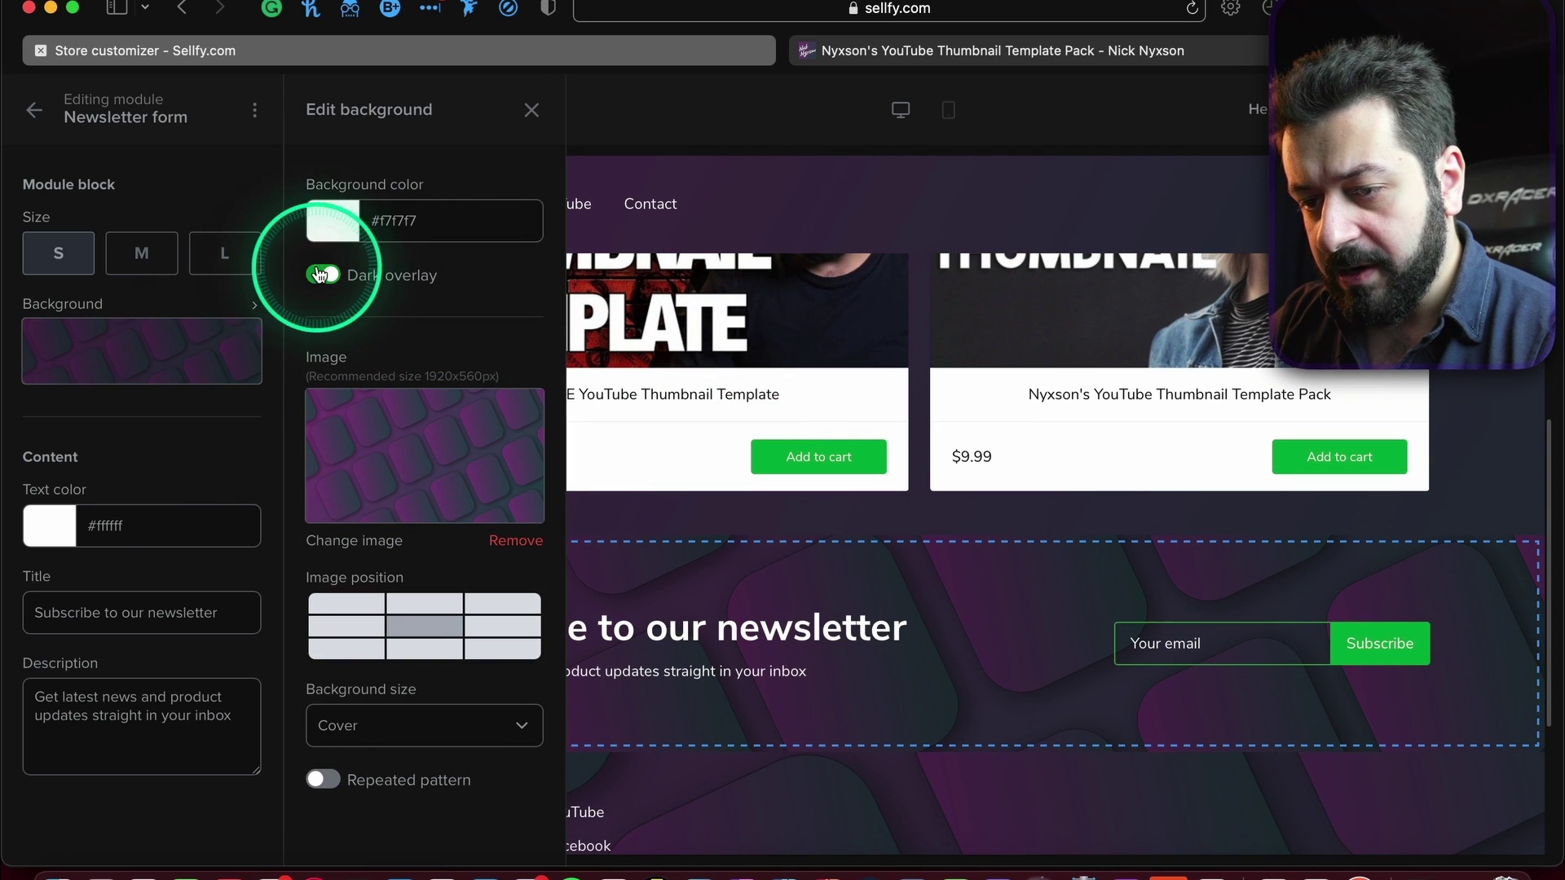
left_click(323, 274)
left_click(878, 629)
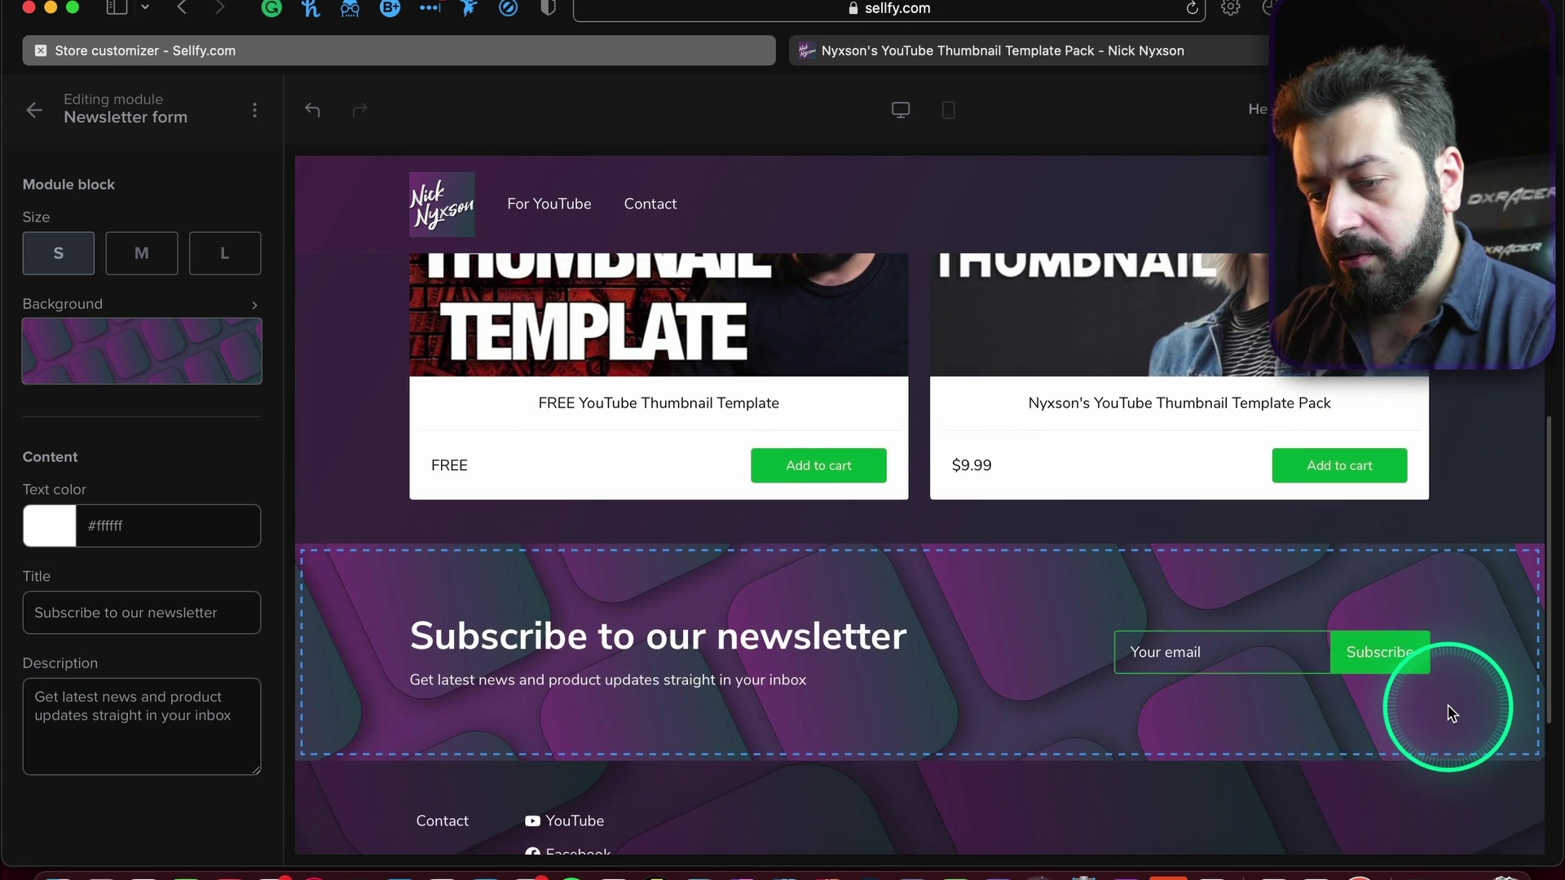
Try size M for the Footer module, set its size to S, and look through its remaining settings.
scroll(864, 586, "down", 3)
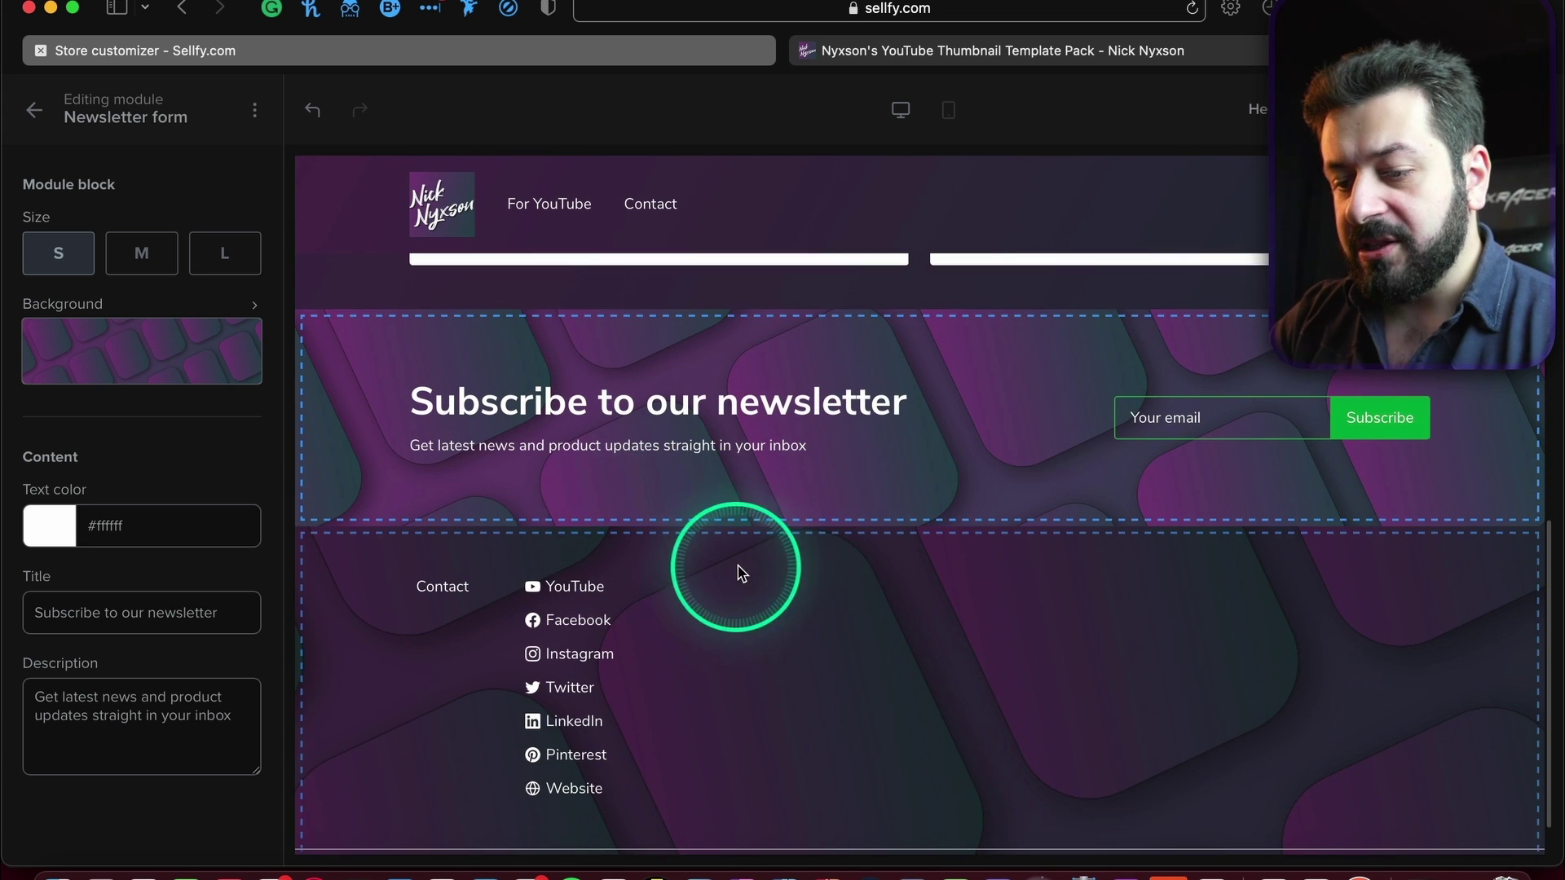
left_click(850, 605)
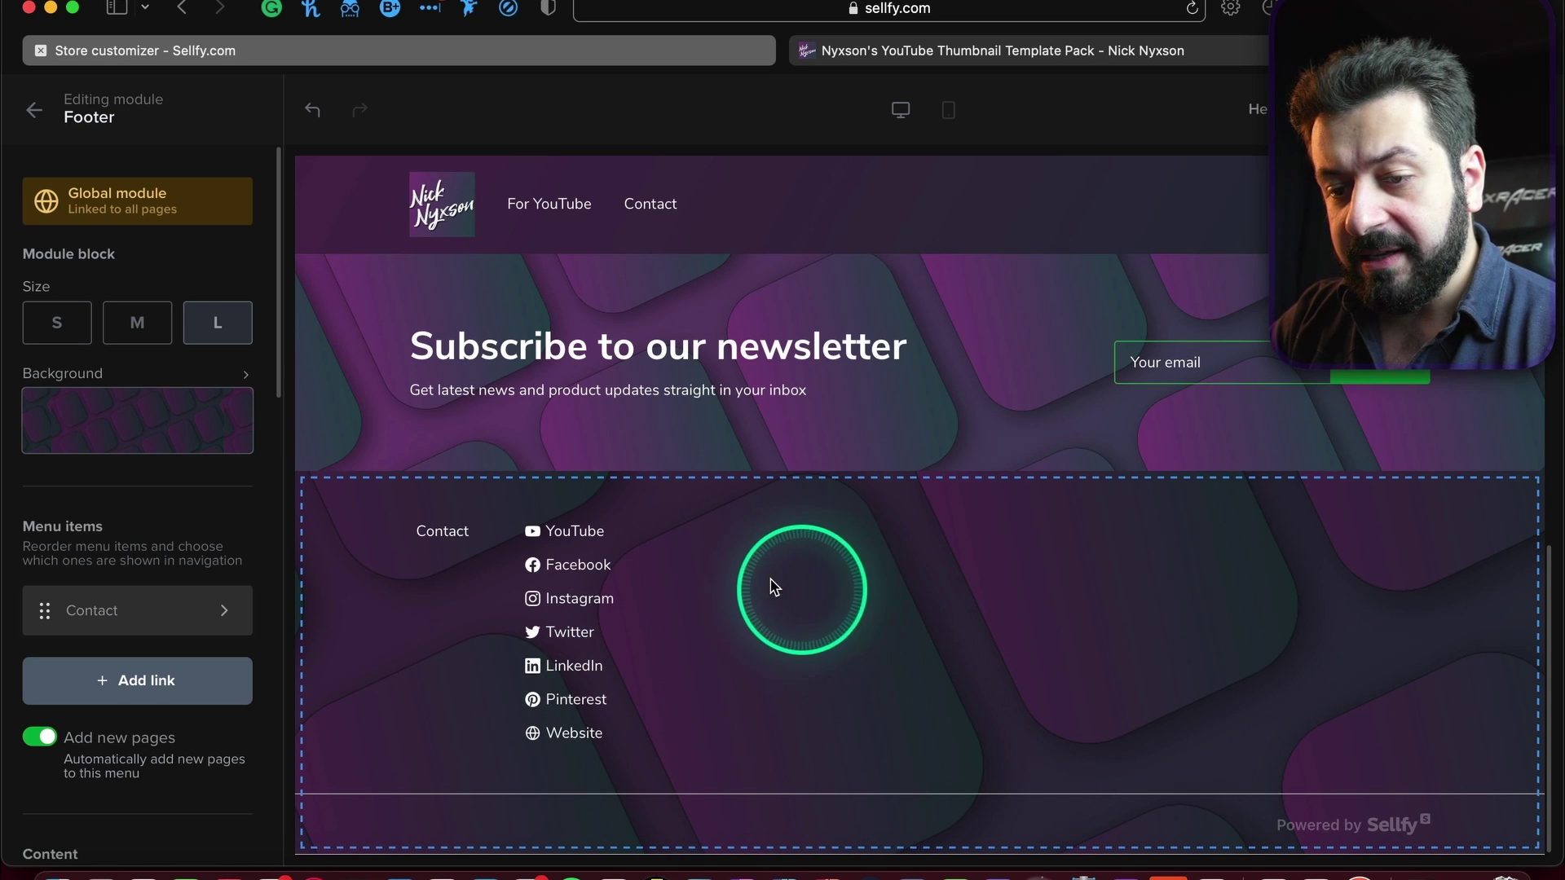
left_click(137, 322)
left_click(787, 662)
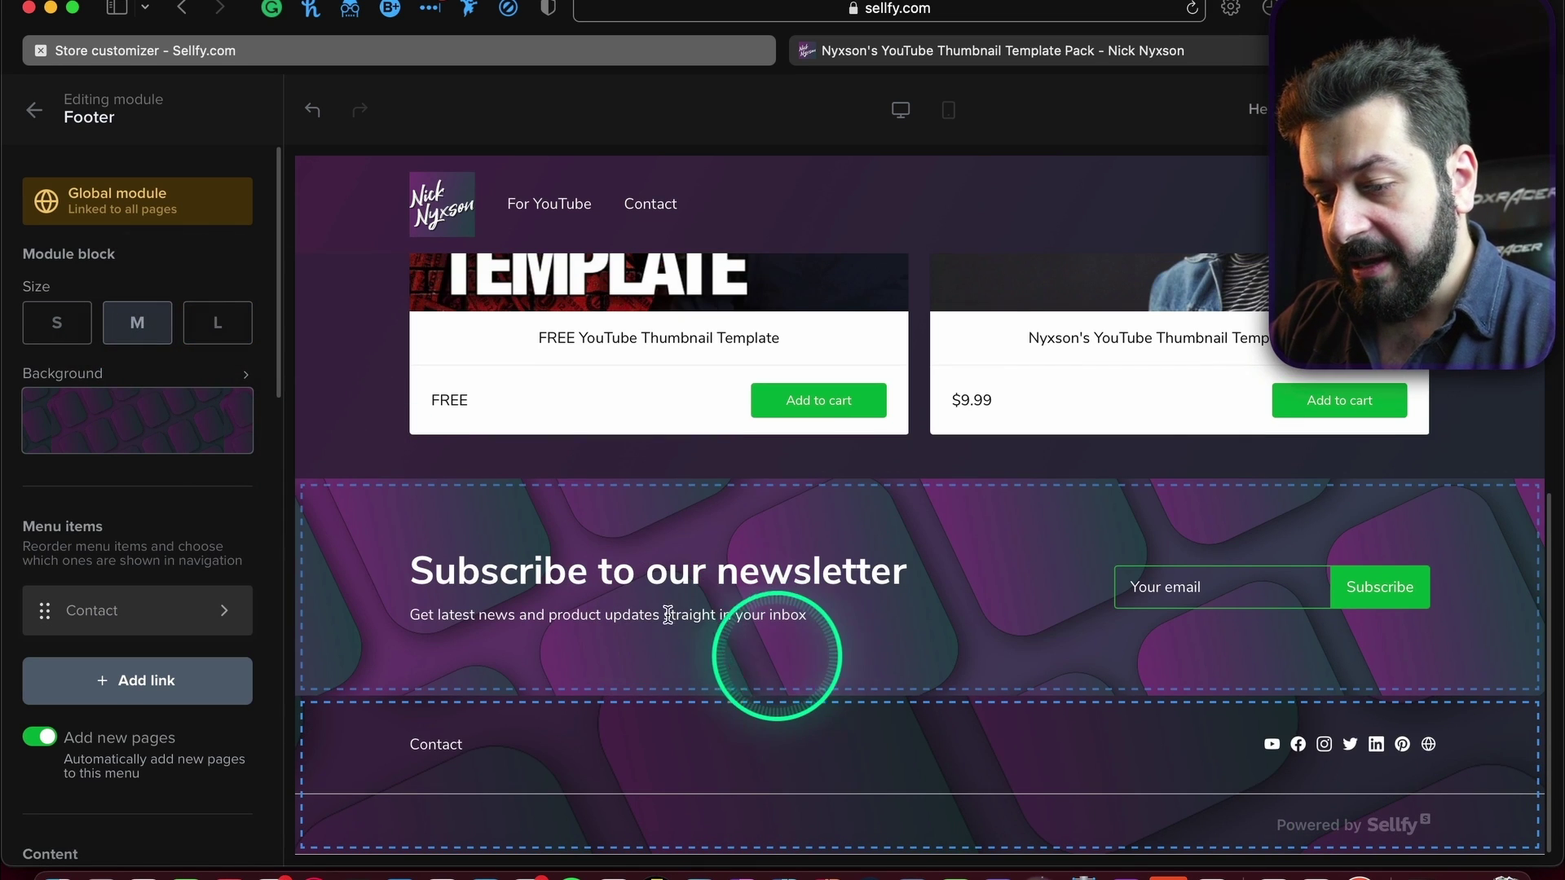
left_click(35, 324)
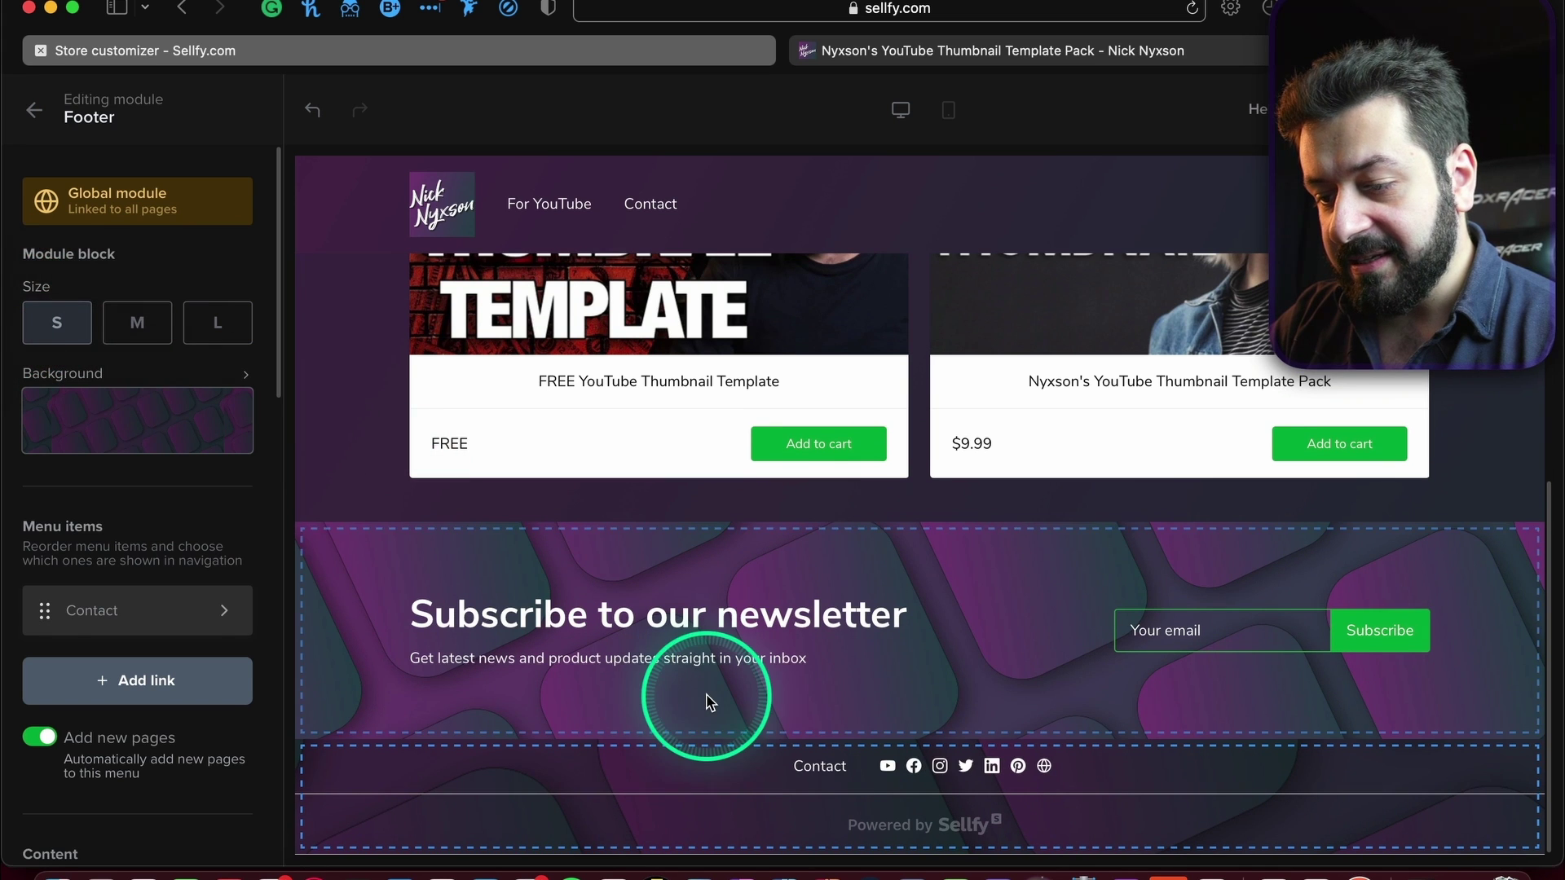
left_click(691, 830)
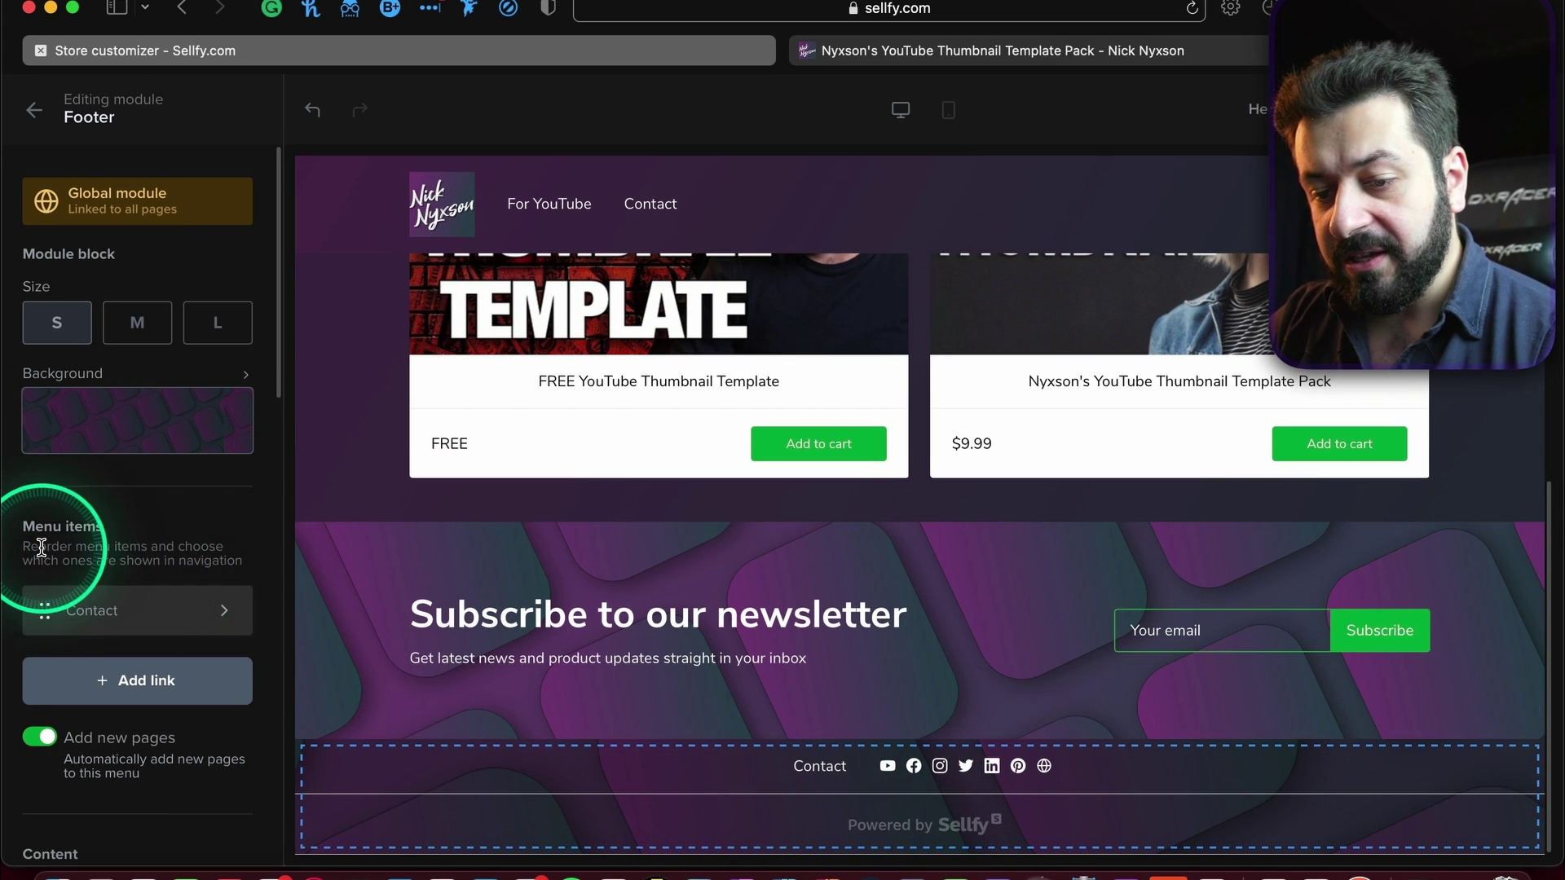
scroll(49, 542, "down", 5)
scroll(163, 493, "up", 5)
scroll(166, 485, "down", 1)
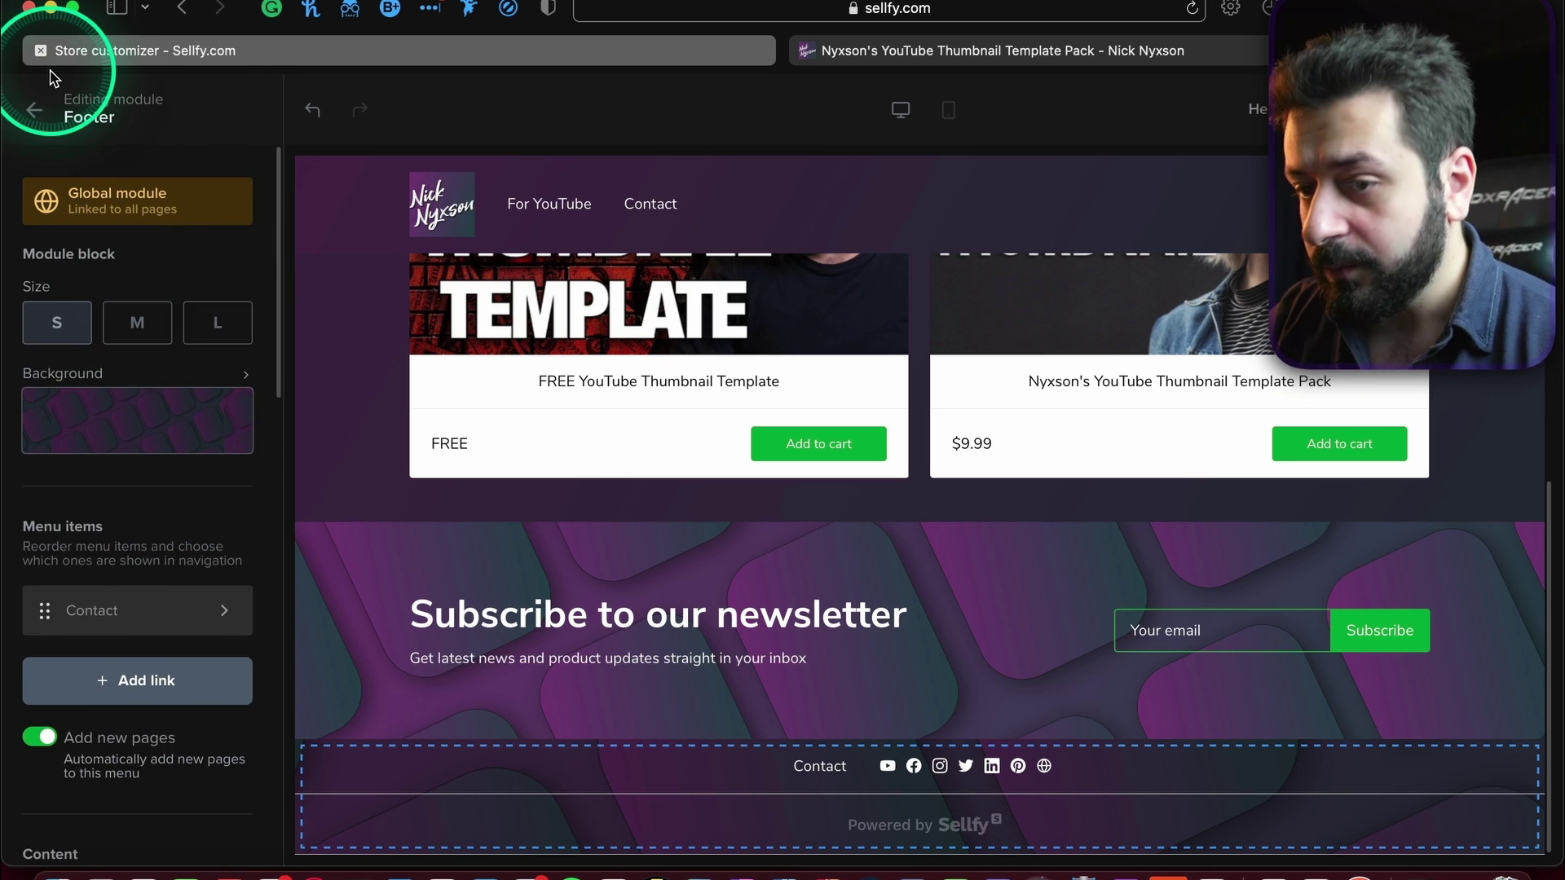
Return to the store's page list and open the built-in Checkout page.
left_click(35, 108)
scroll(663, 440, "up", 8)
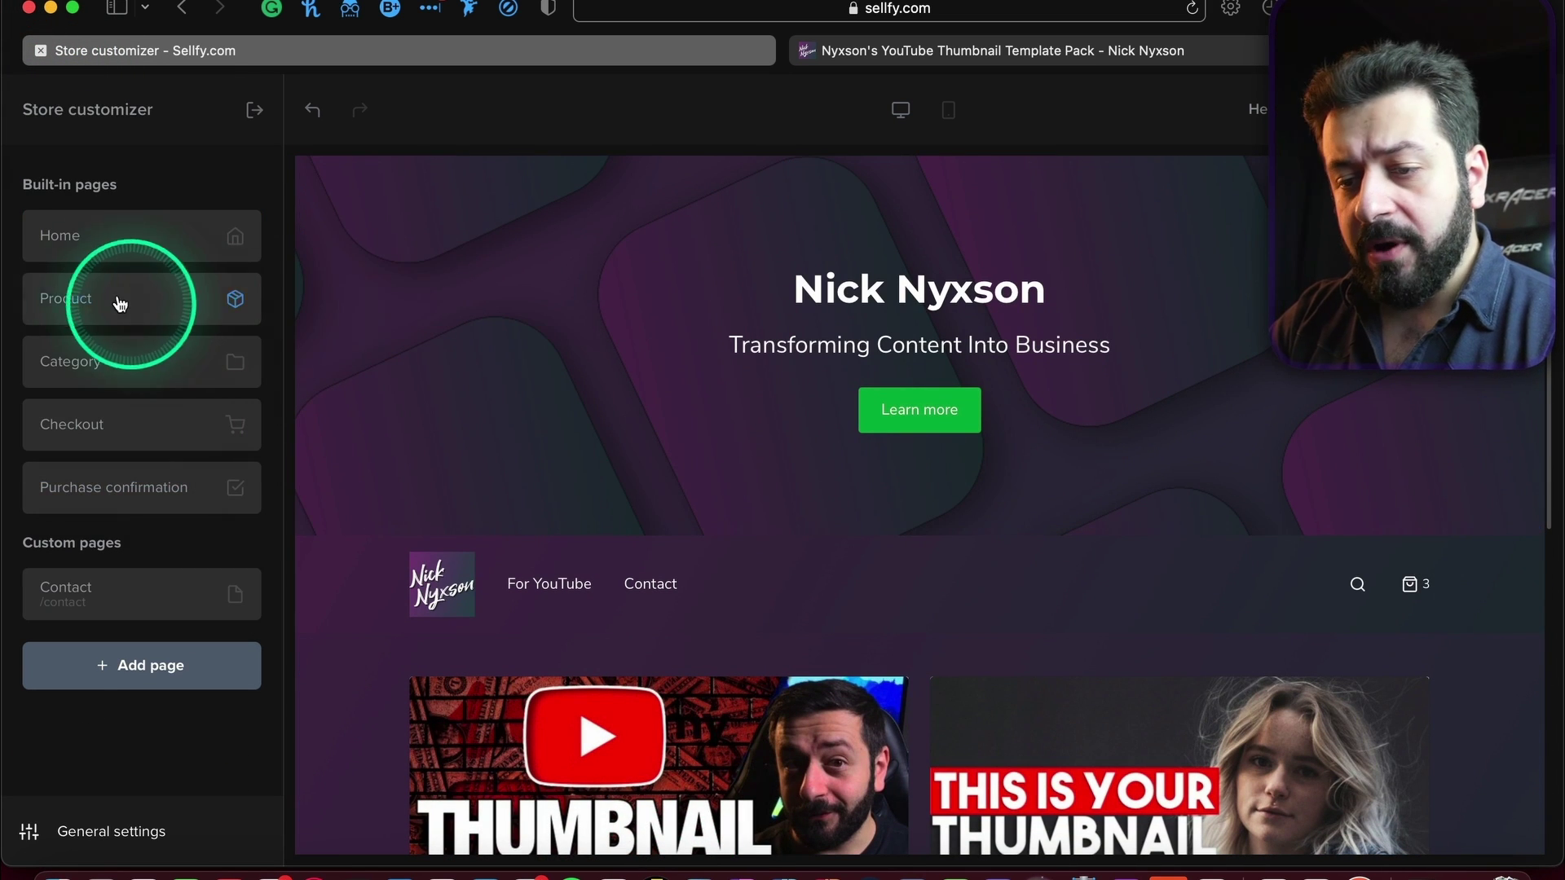
left_click(134, 431)
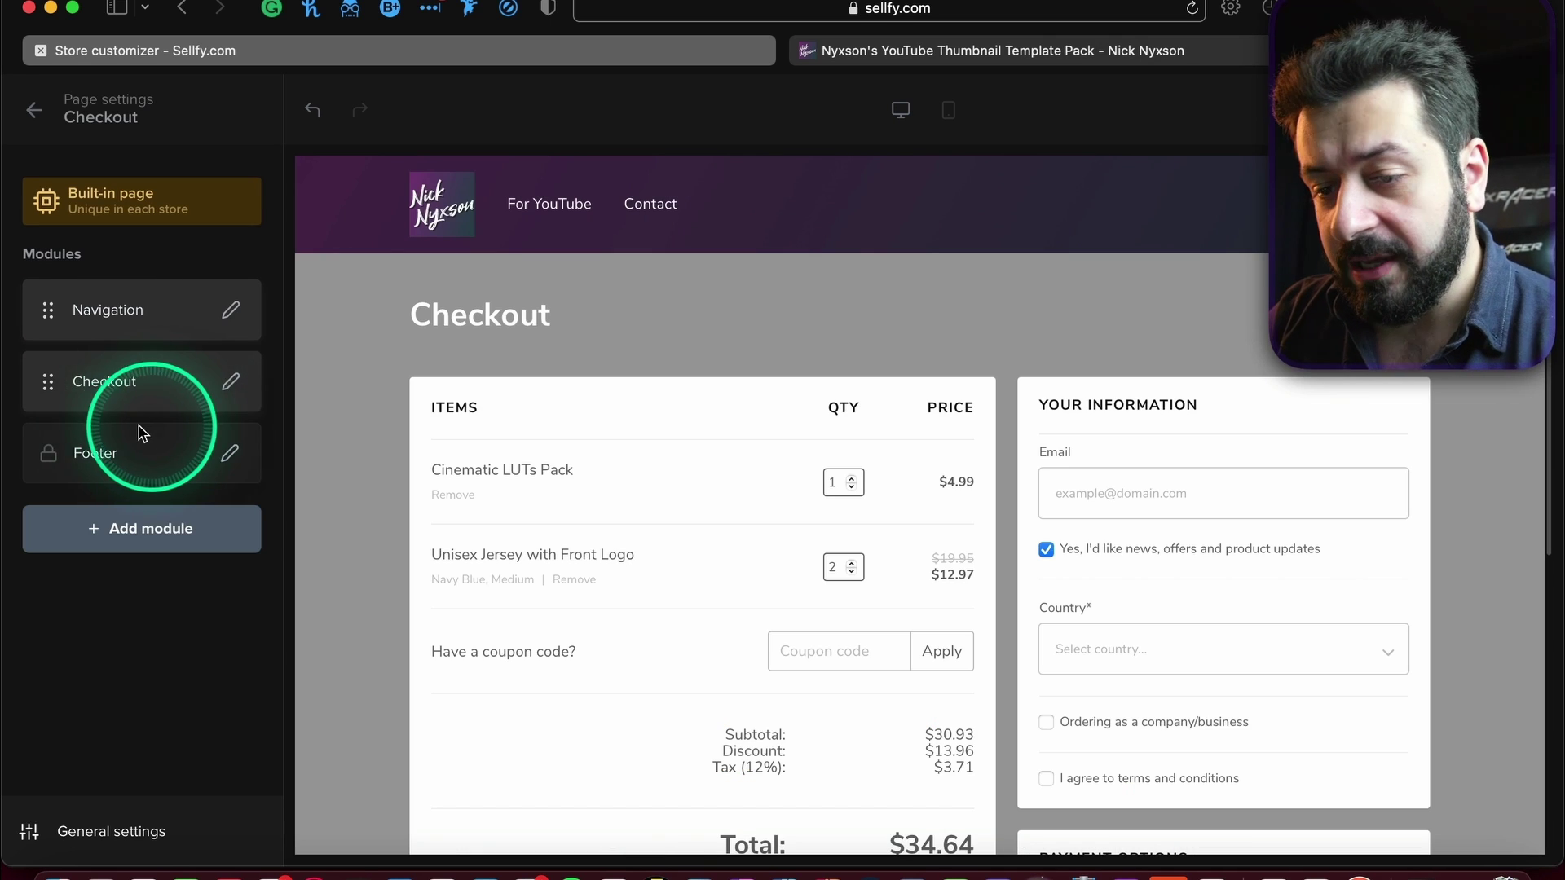
Look through the Checkout page preview, from the item list and customer information to the payment options.
left_click(440, 397)
scroll(589, 399, "down", 2)
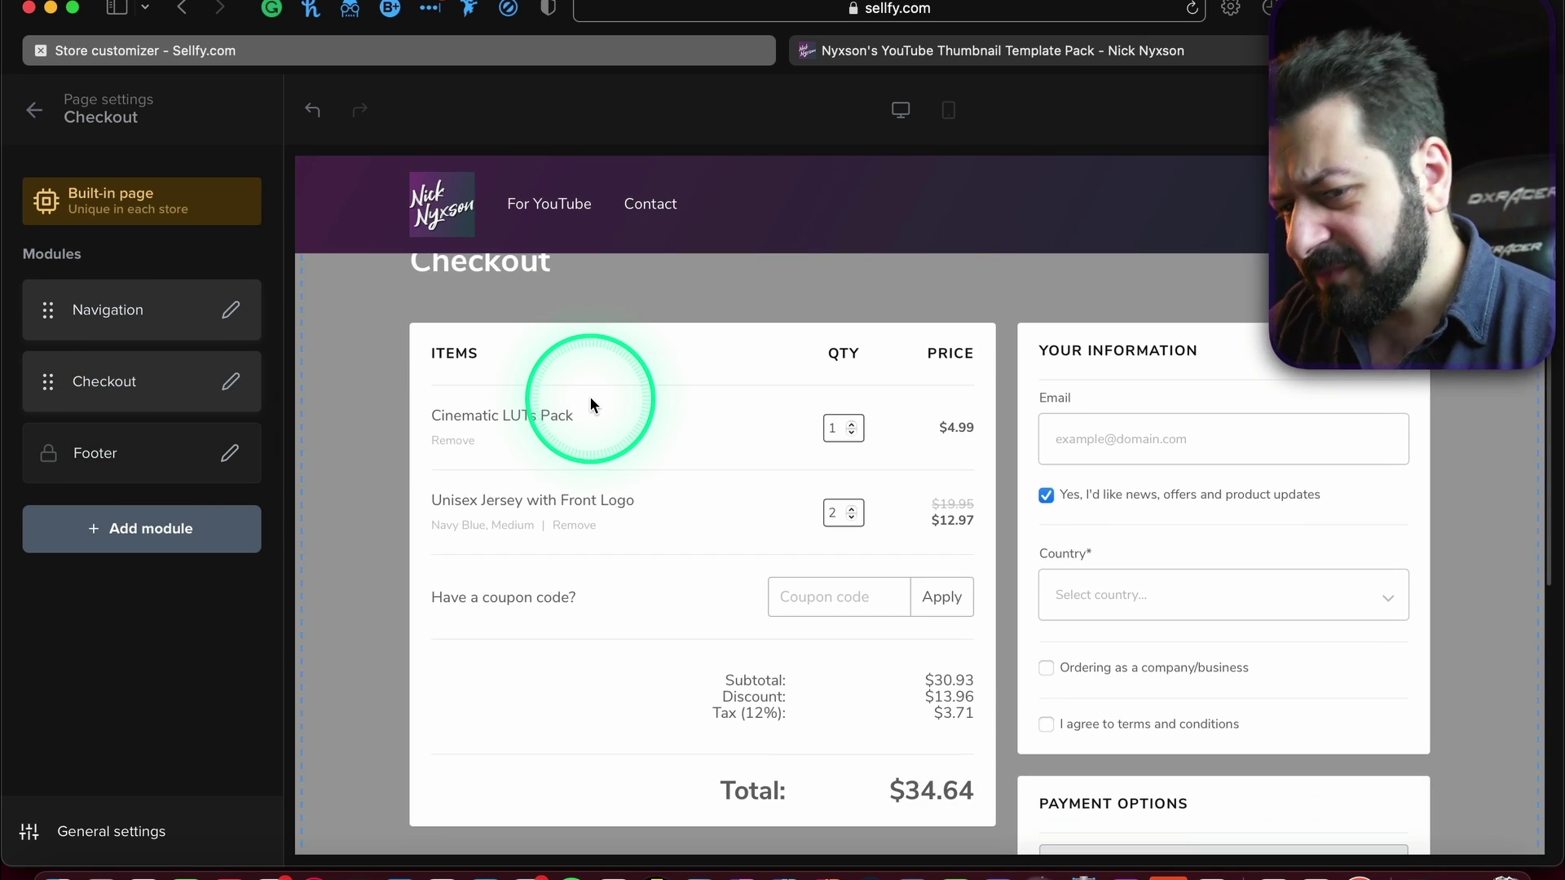
scroll(590, 396, "up", 2)
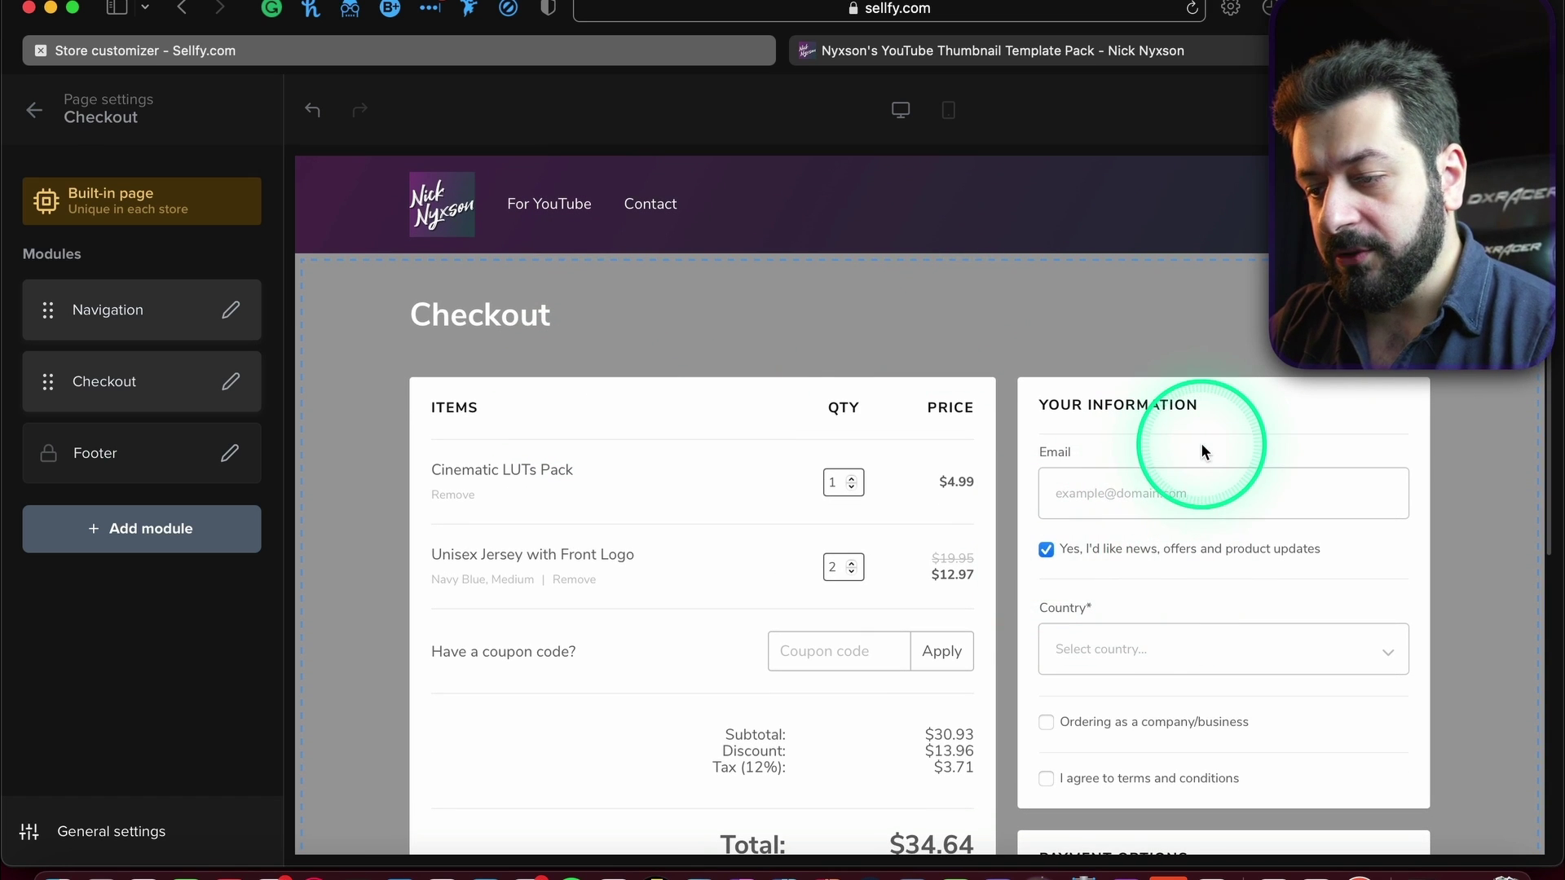
scroll(1113, 603, "down", 3)
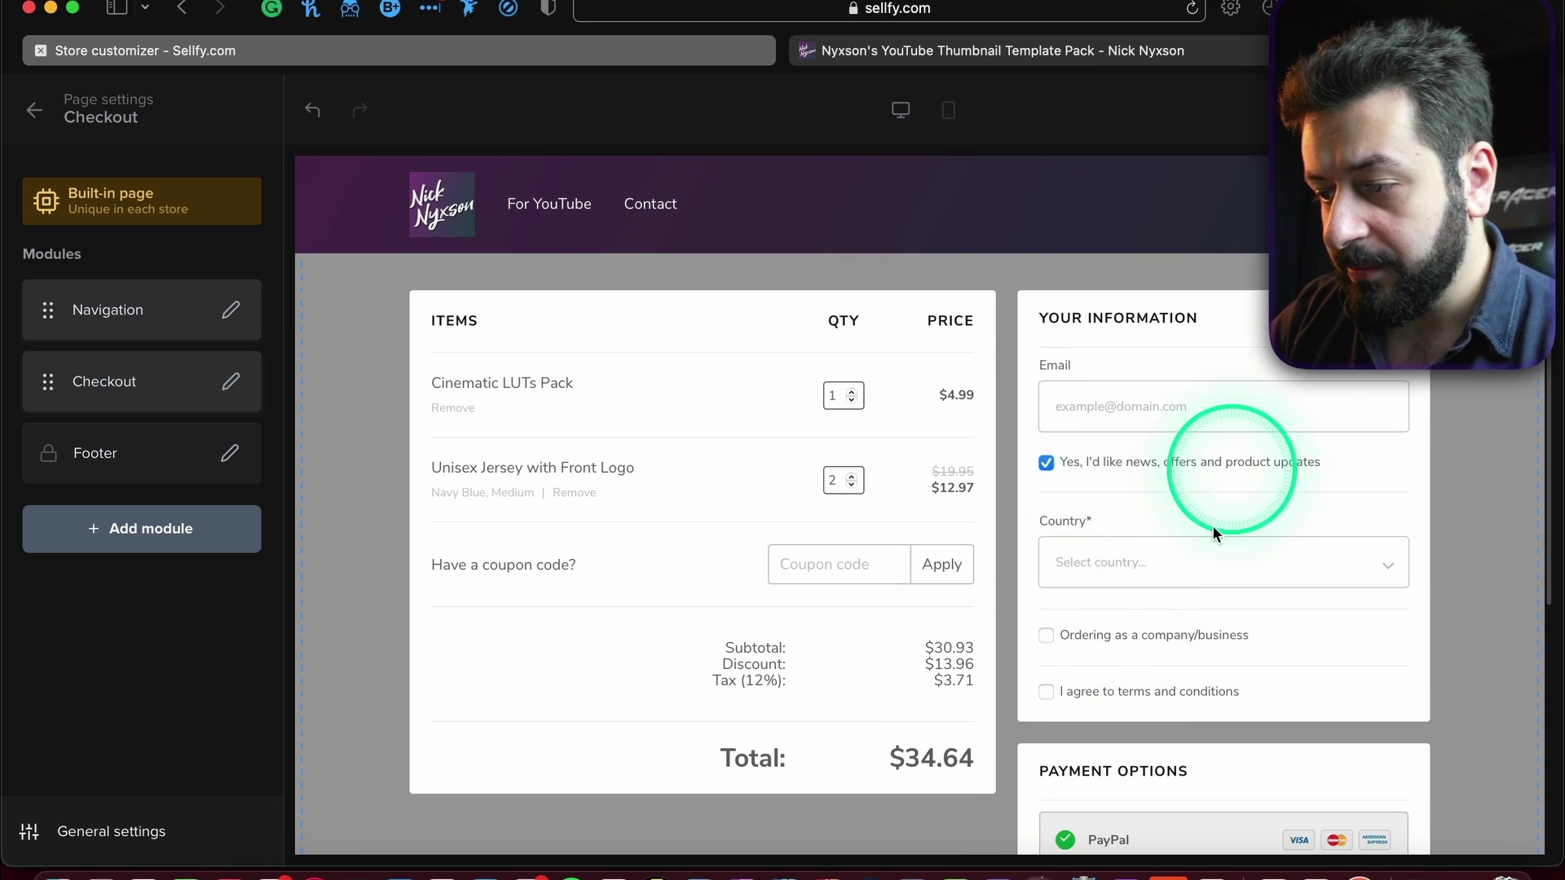
scroll(1156, 570, "up", 1)
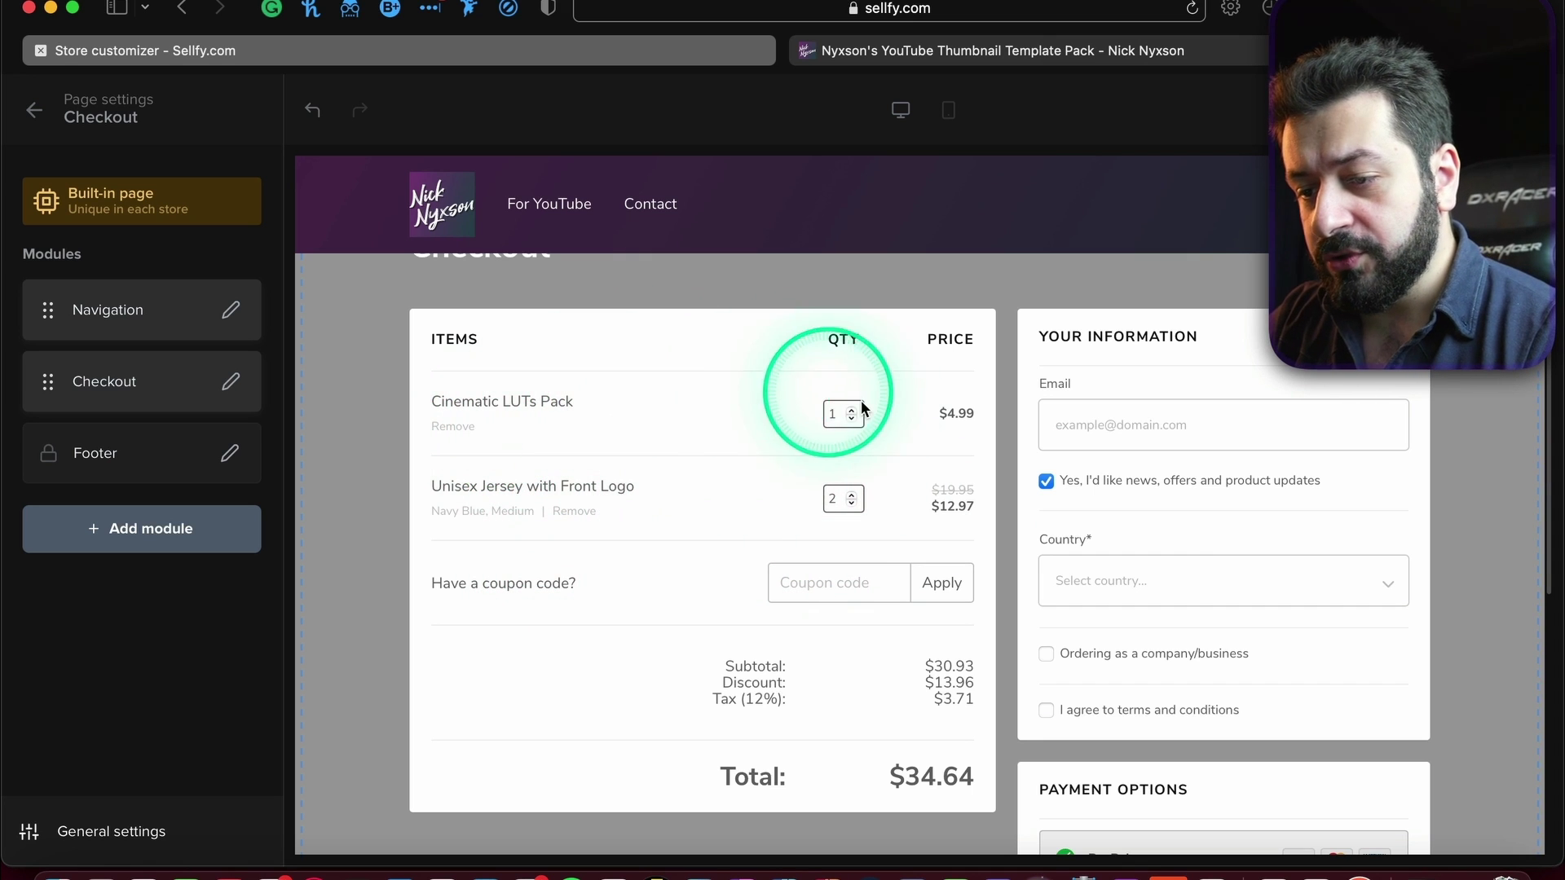
scroll(797, 425, "down", 5)
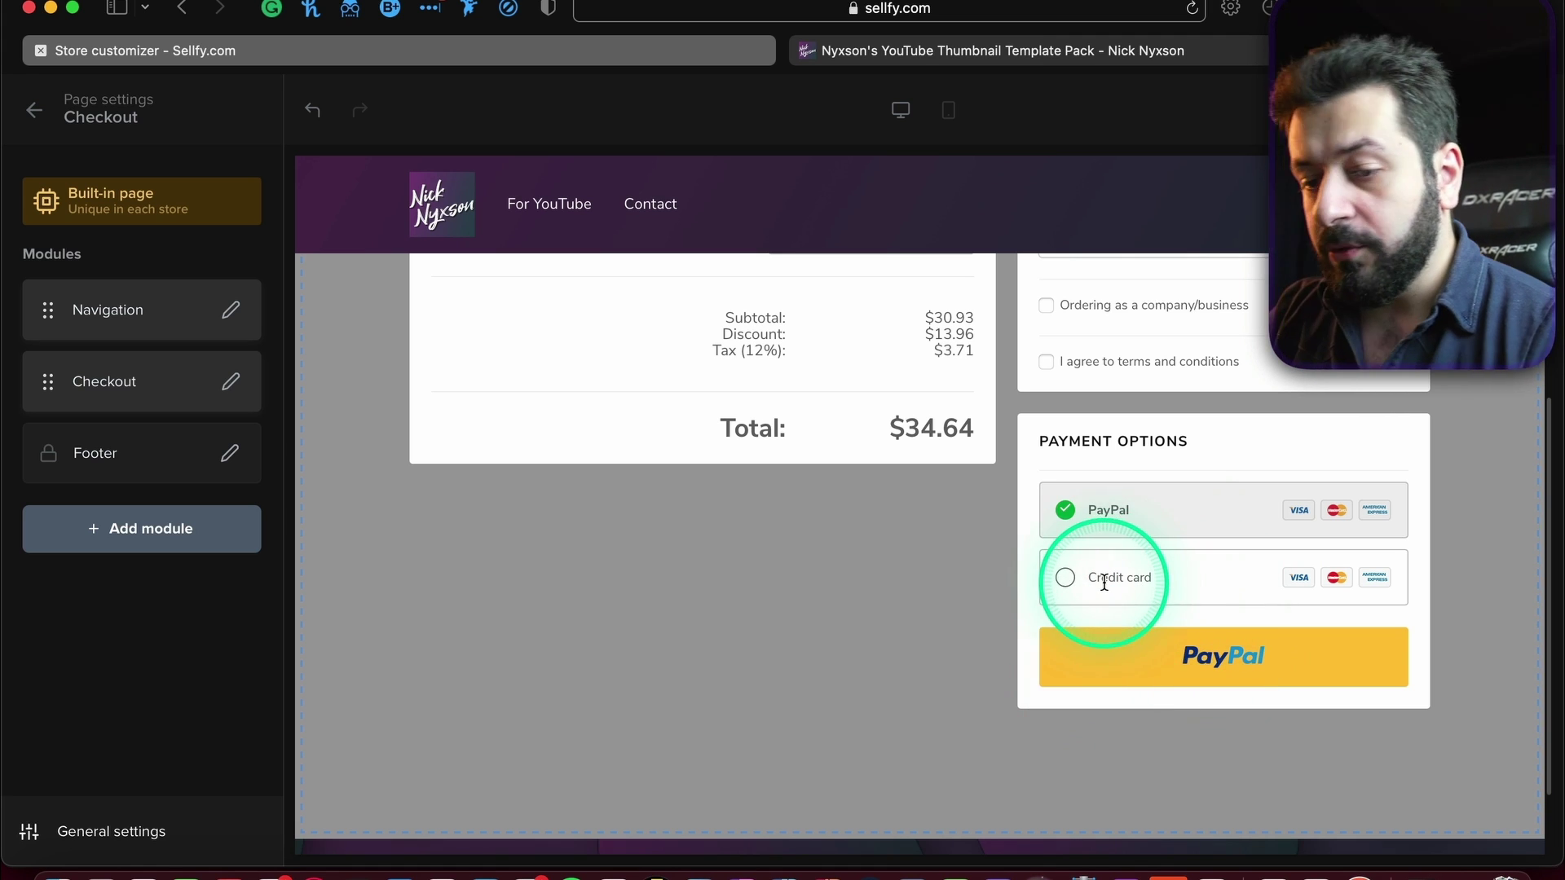
scroll(950, 560, "up", 5)
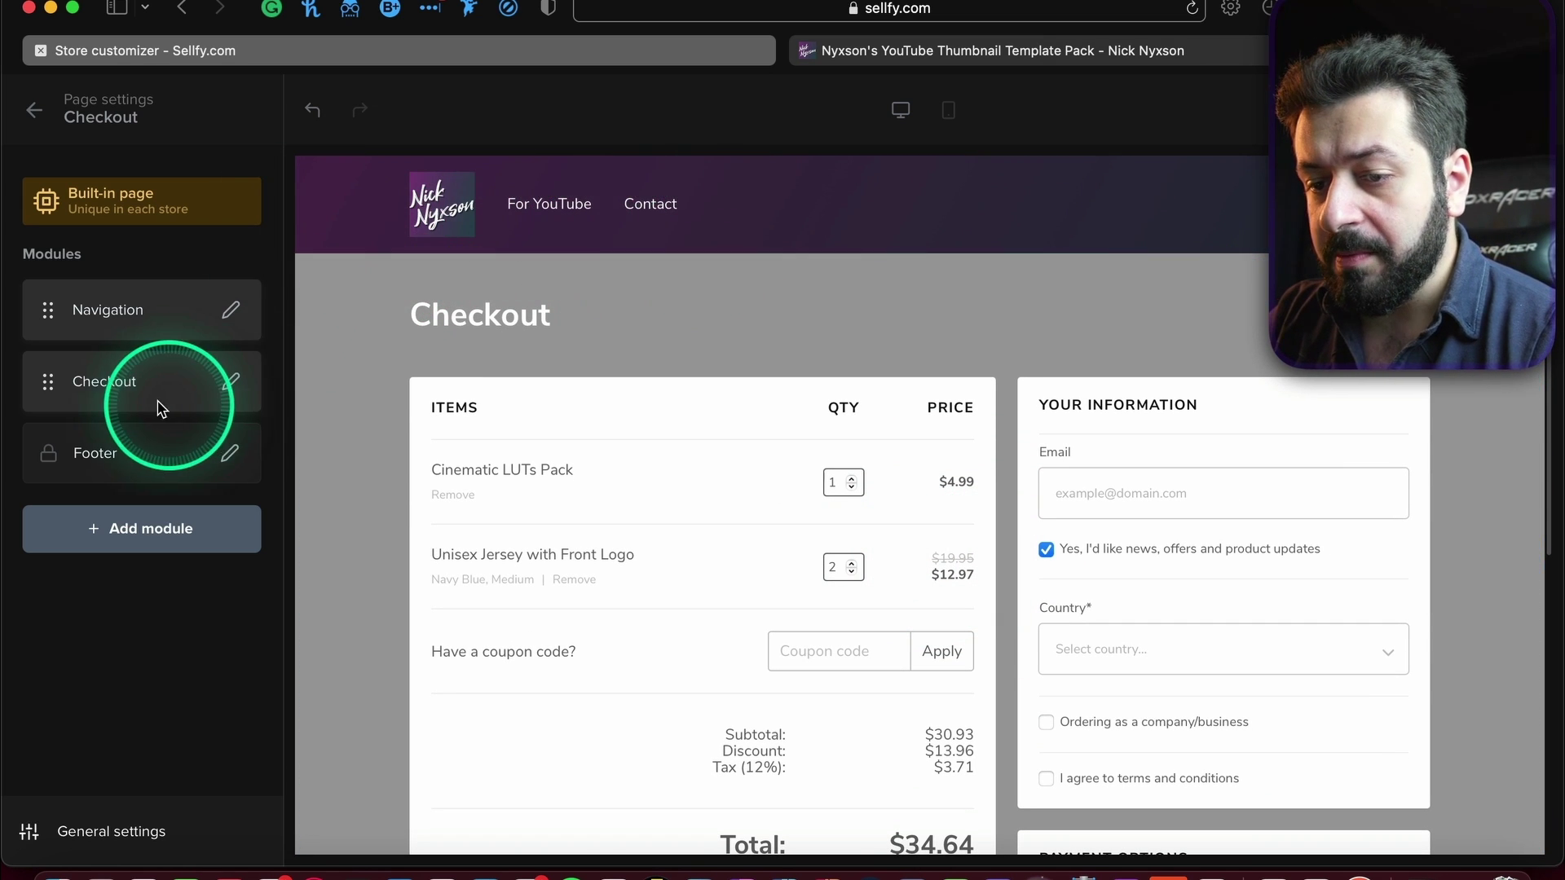
Open the Checkout module's settings and look through its checkout features and content style options.
left_click(231, 383)
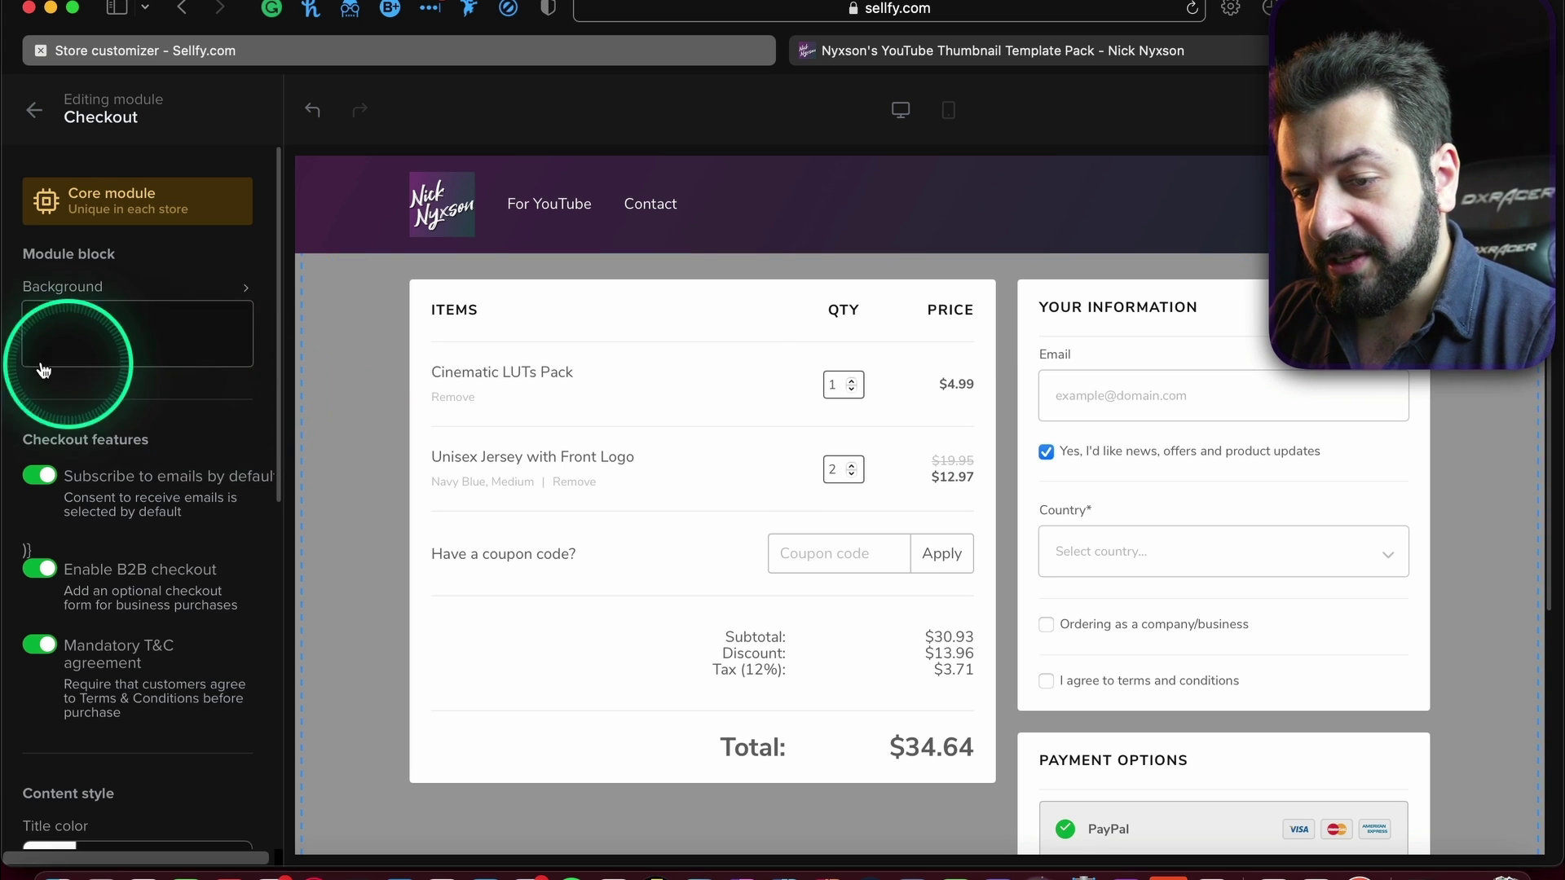
scroll(147, 556, "down", 10)
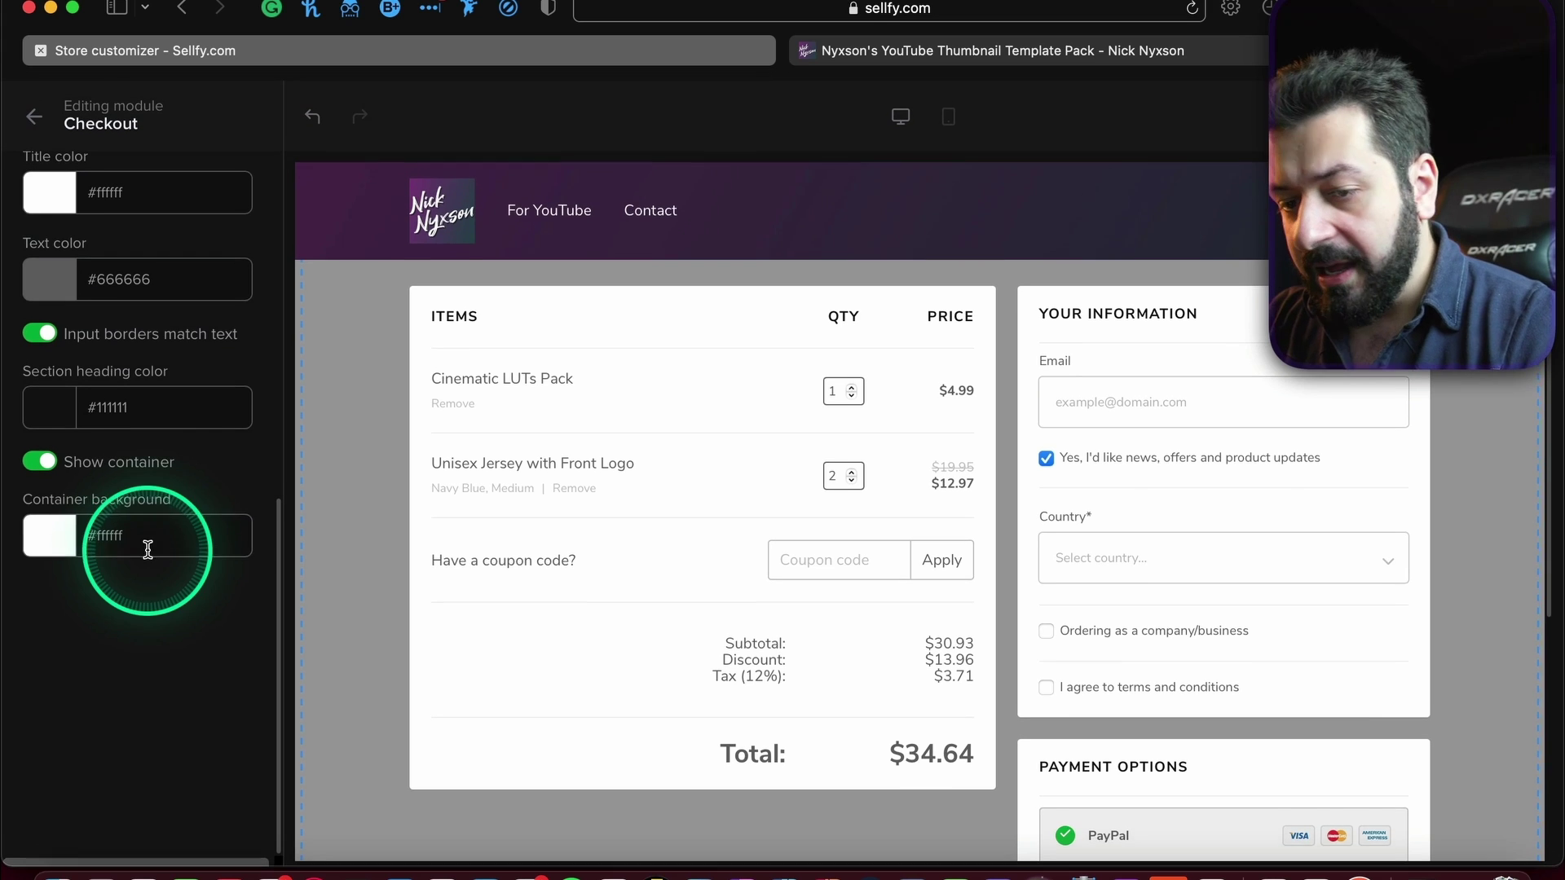
scroll(149, 597, "up", 1)
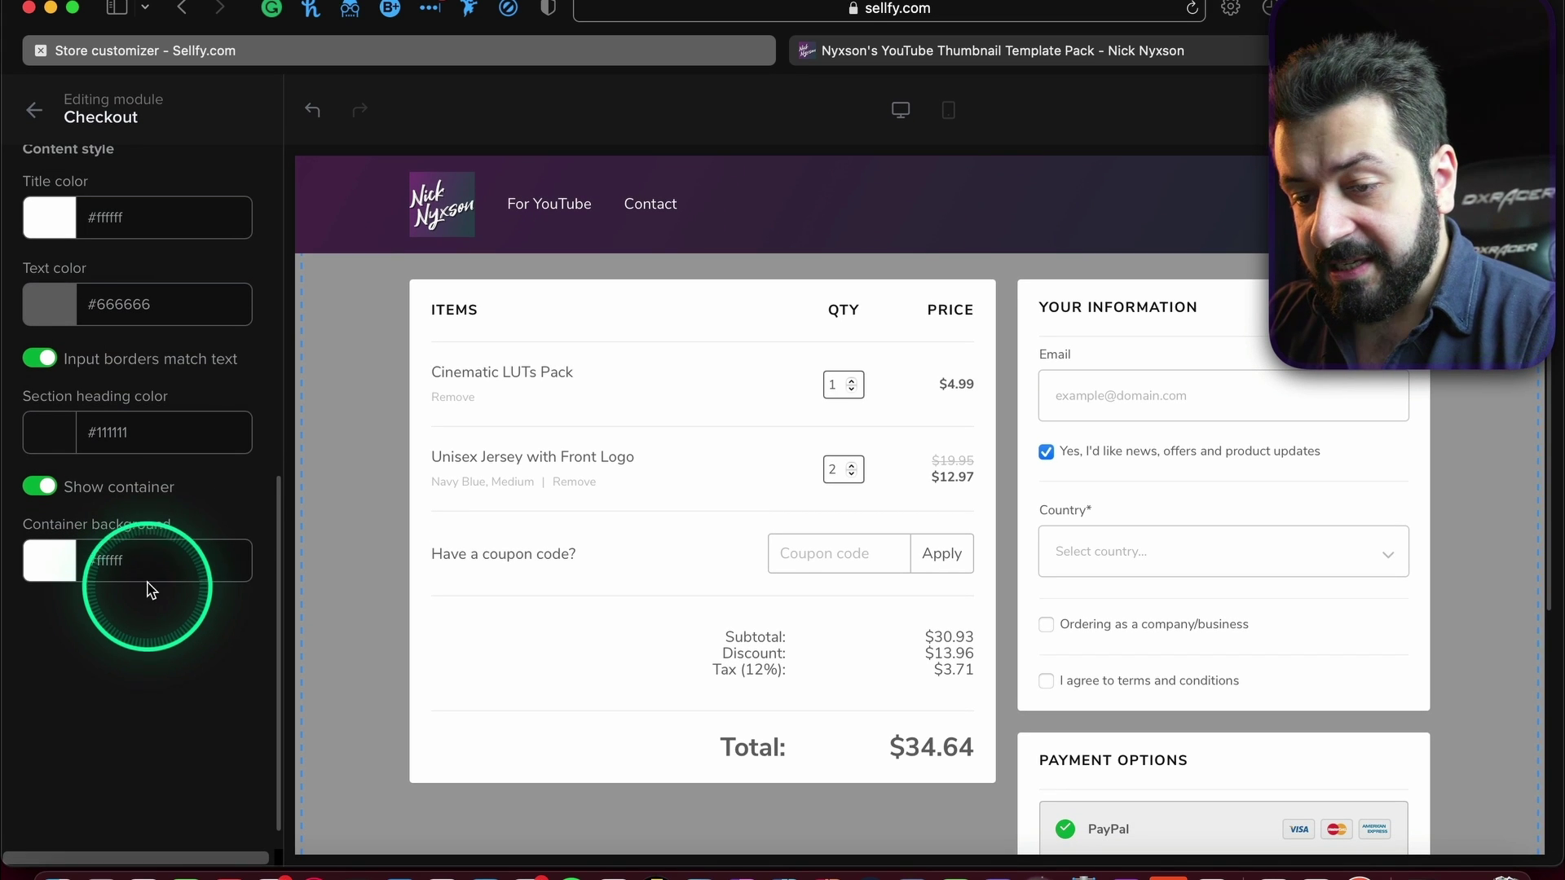
Try other container background colors for the Checkout module, hide its container, and show the container again.
left_click(56, 561)
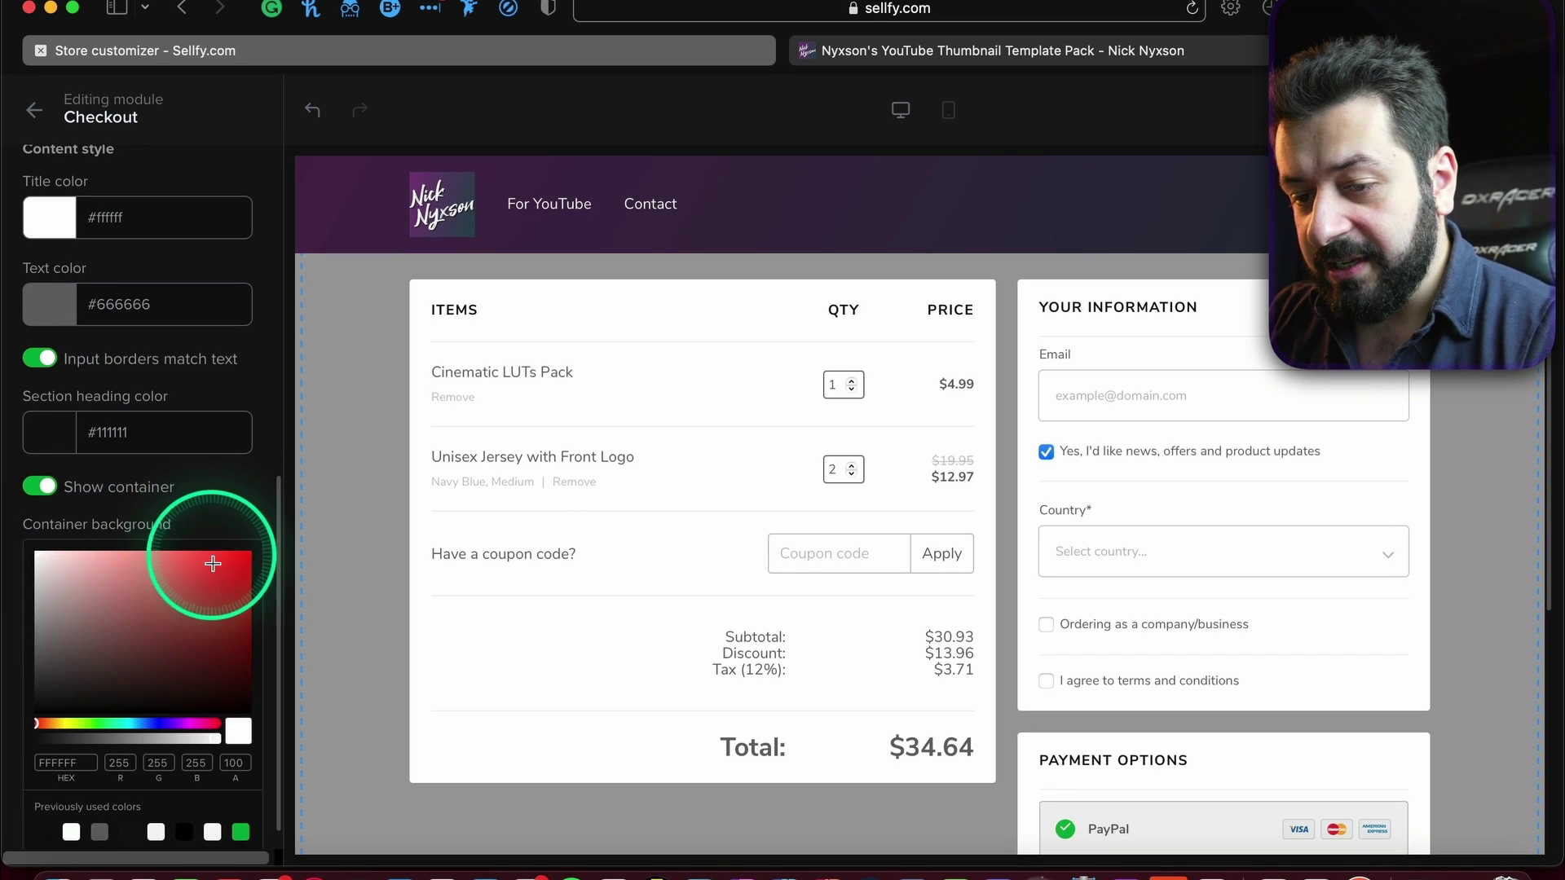
left_click_drag(212, 564, 309, 431)
left_click_drag(88, 599, 42, 489)
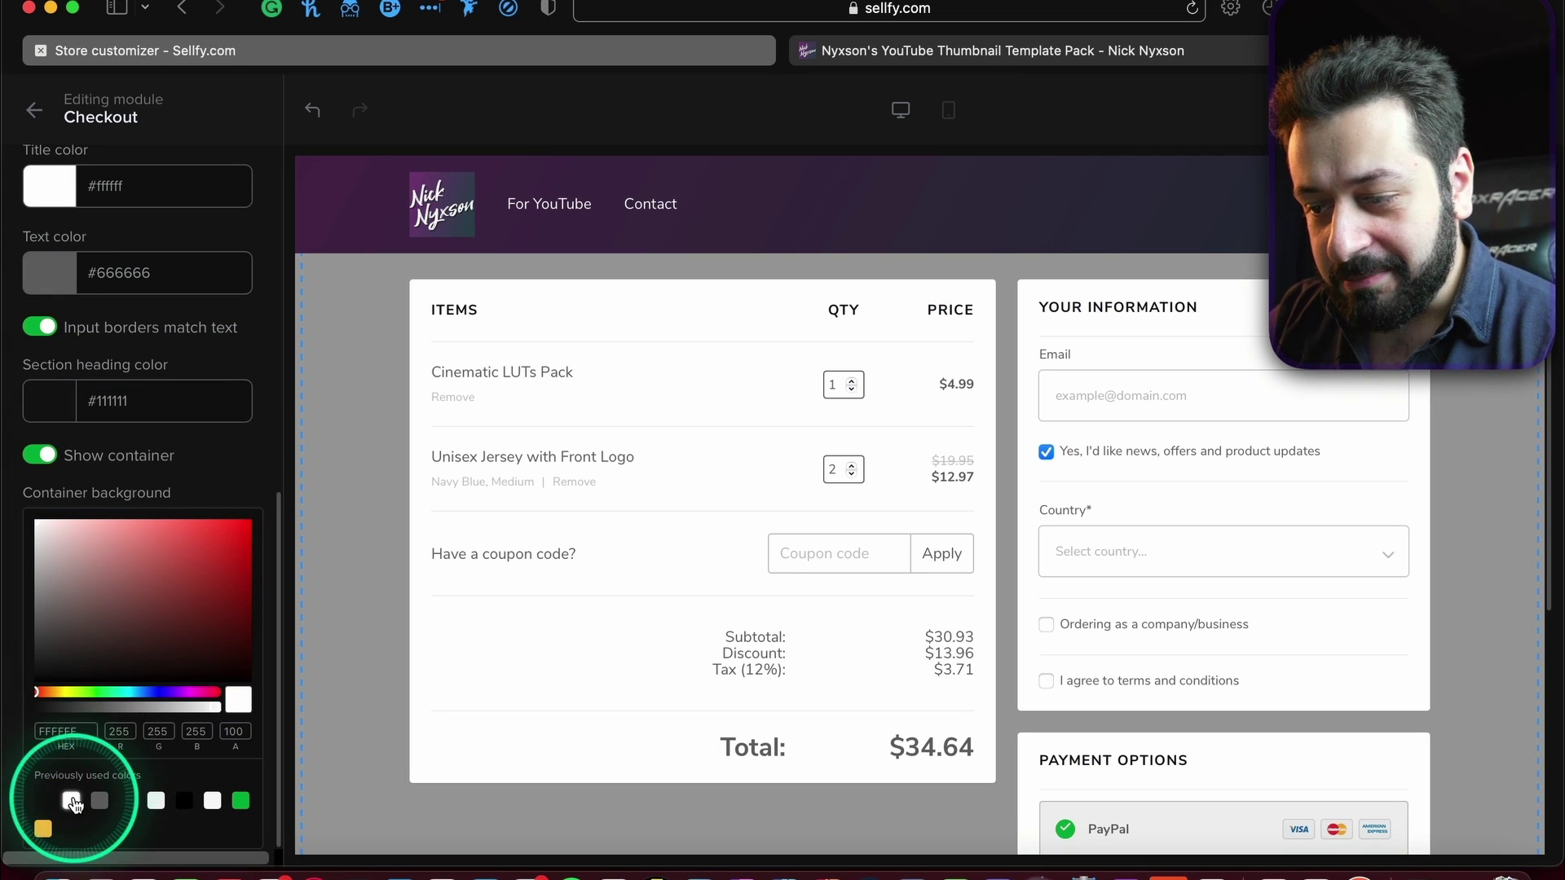
left_click(60, 466)
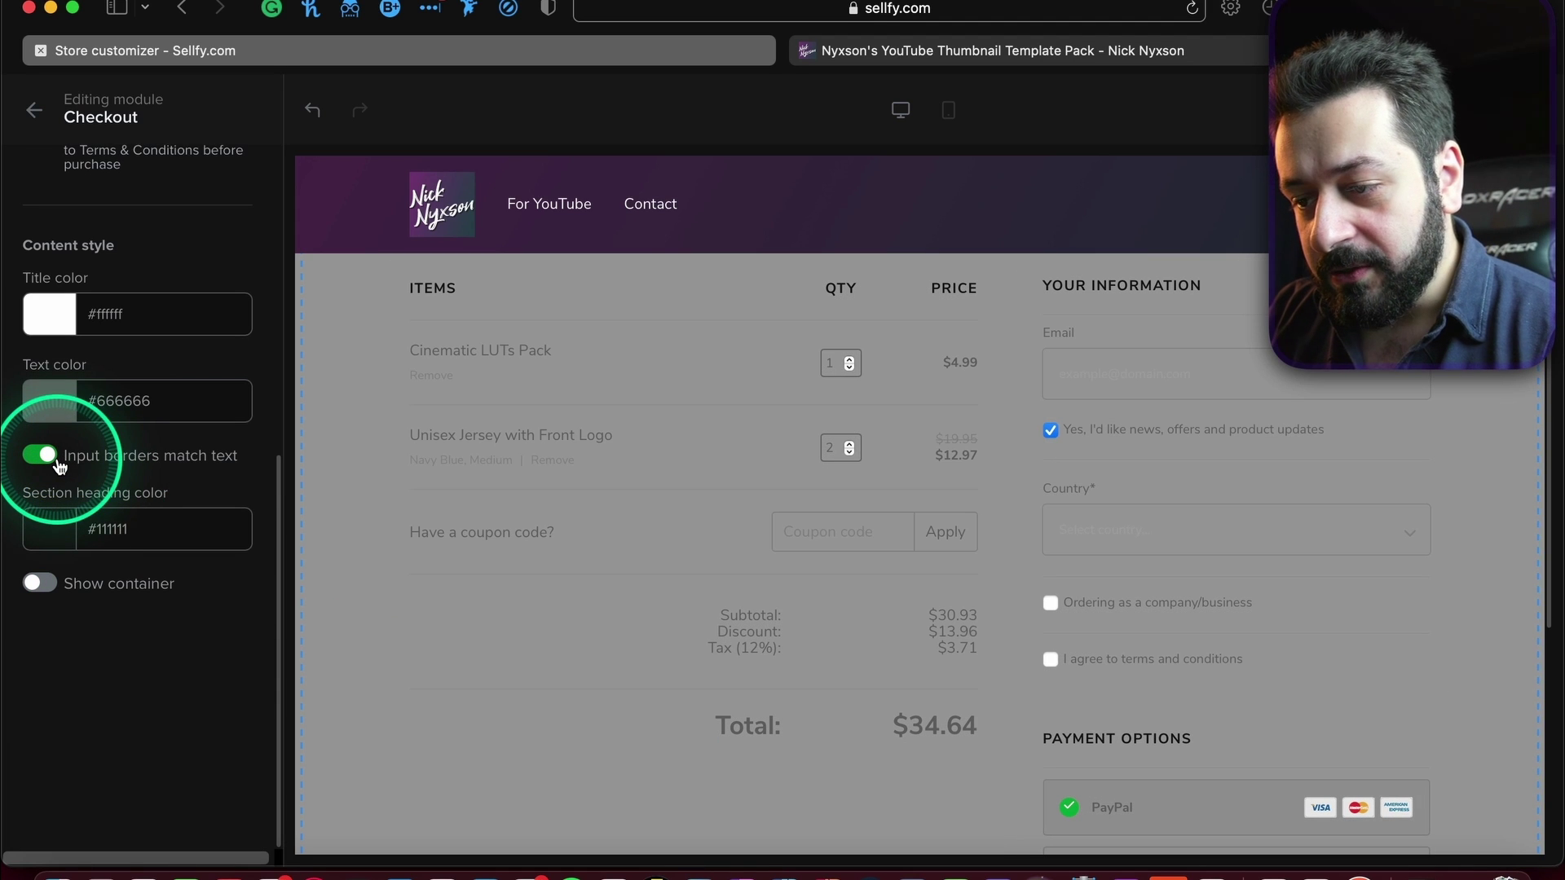
left_click(948, 503)
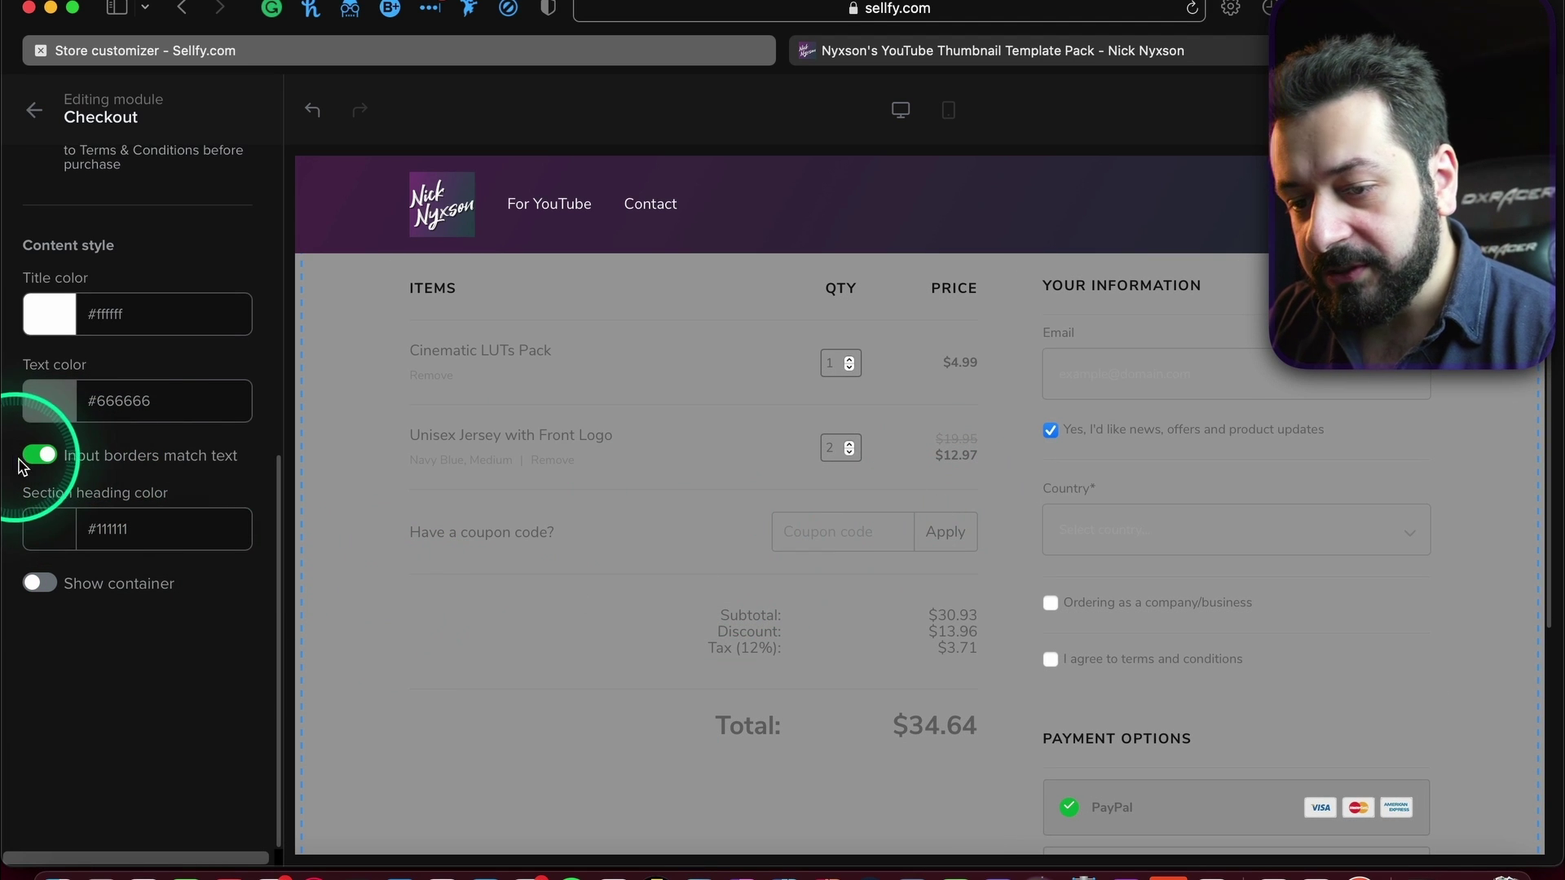
left_click(39, 584)
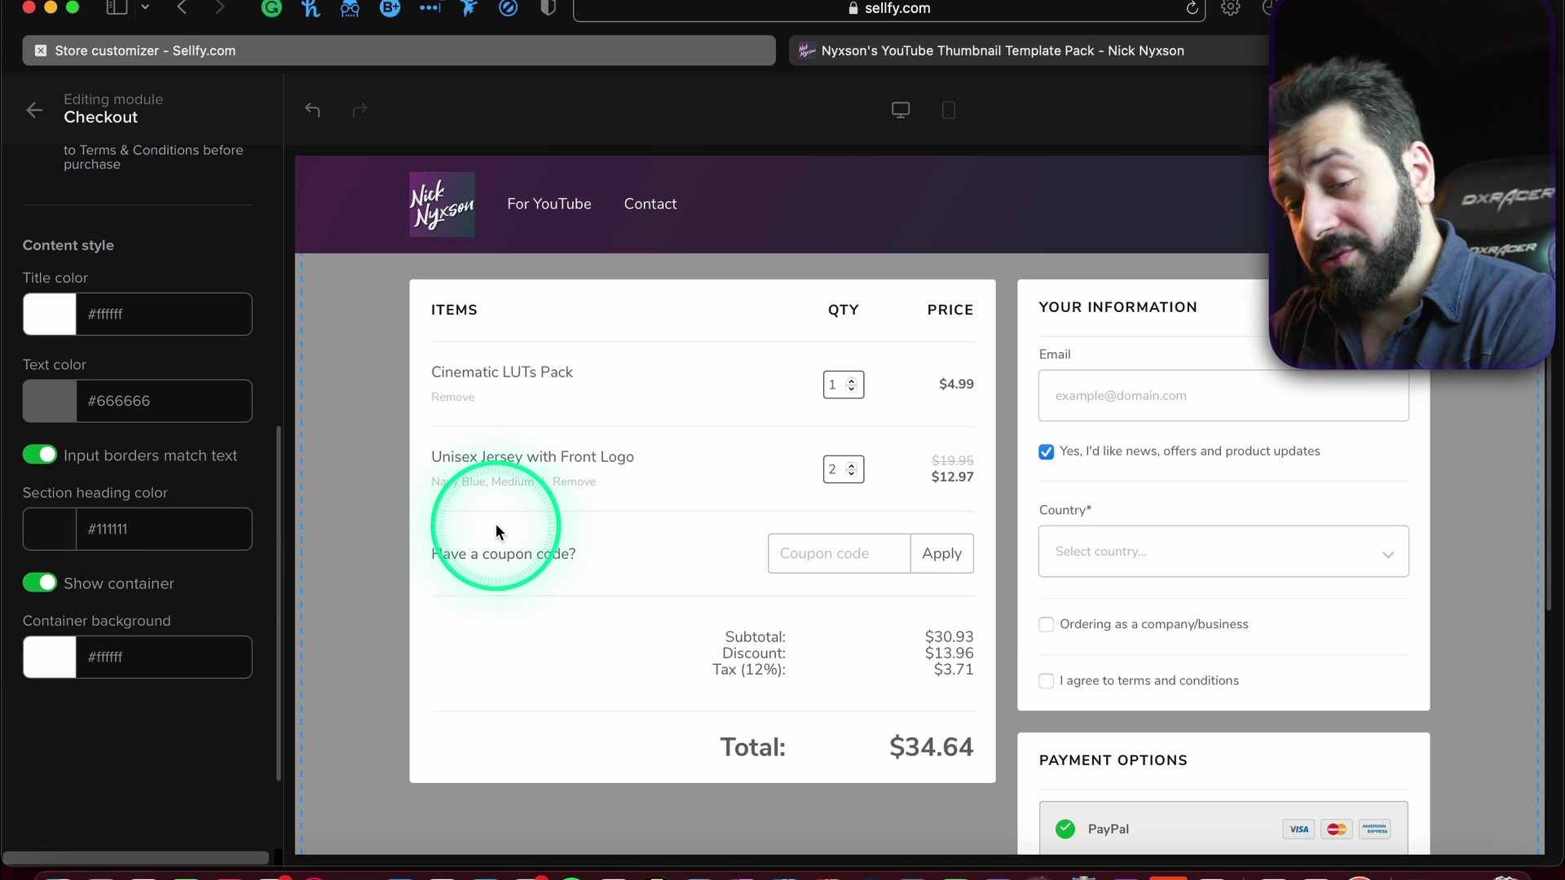
Try turning off B2B checkout and the mandatory T&C agreement in the Checkout features, and turn both back on.
scroll(192, 473, "up", 3)
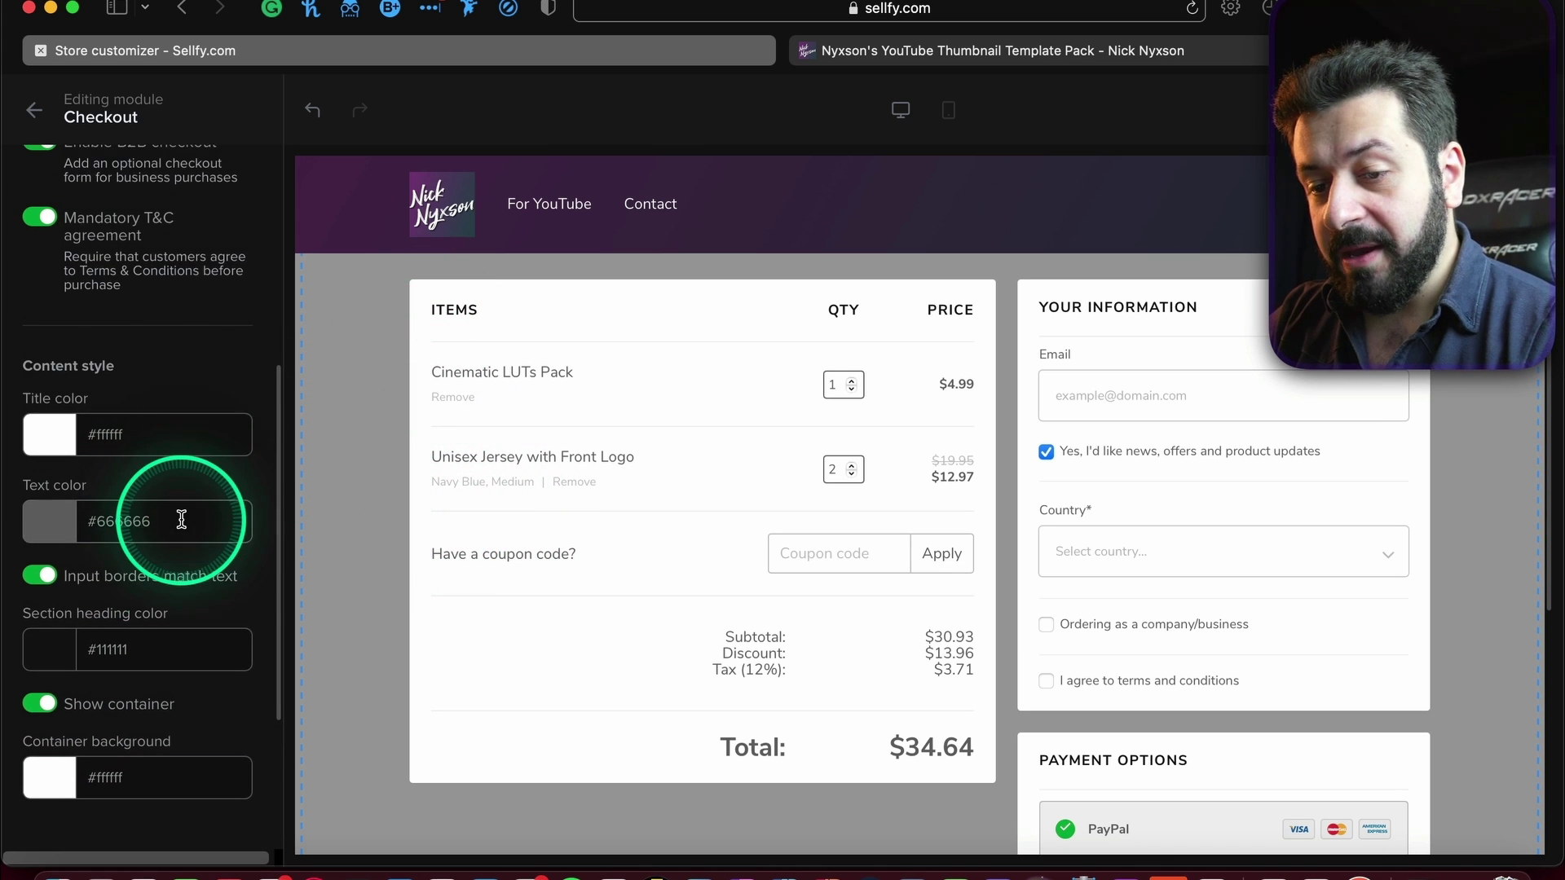
scroll(181, 519, "up", 2)
scroll(137, 453, "up", 4)
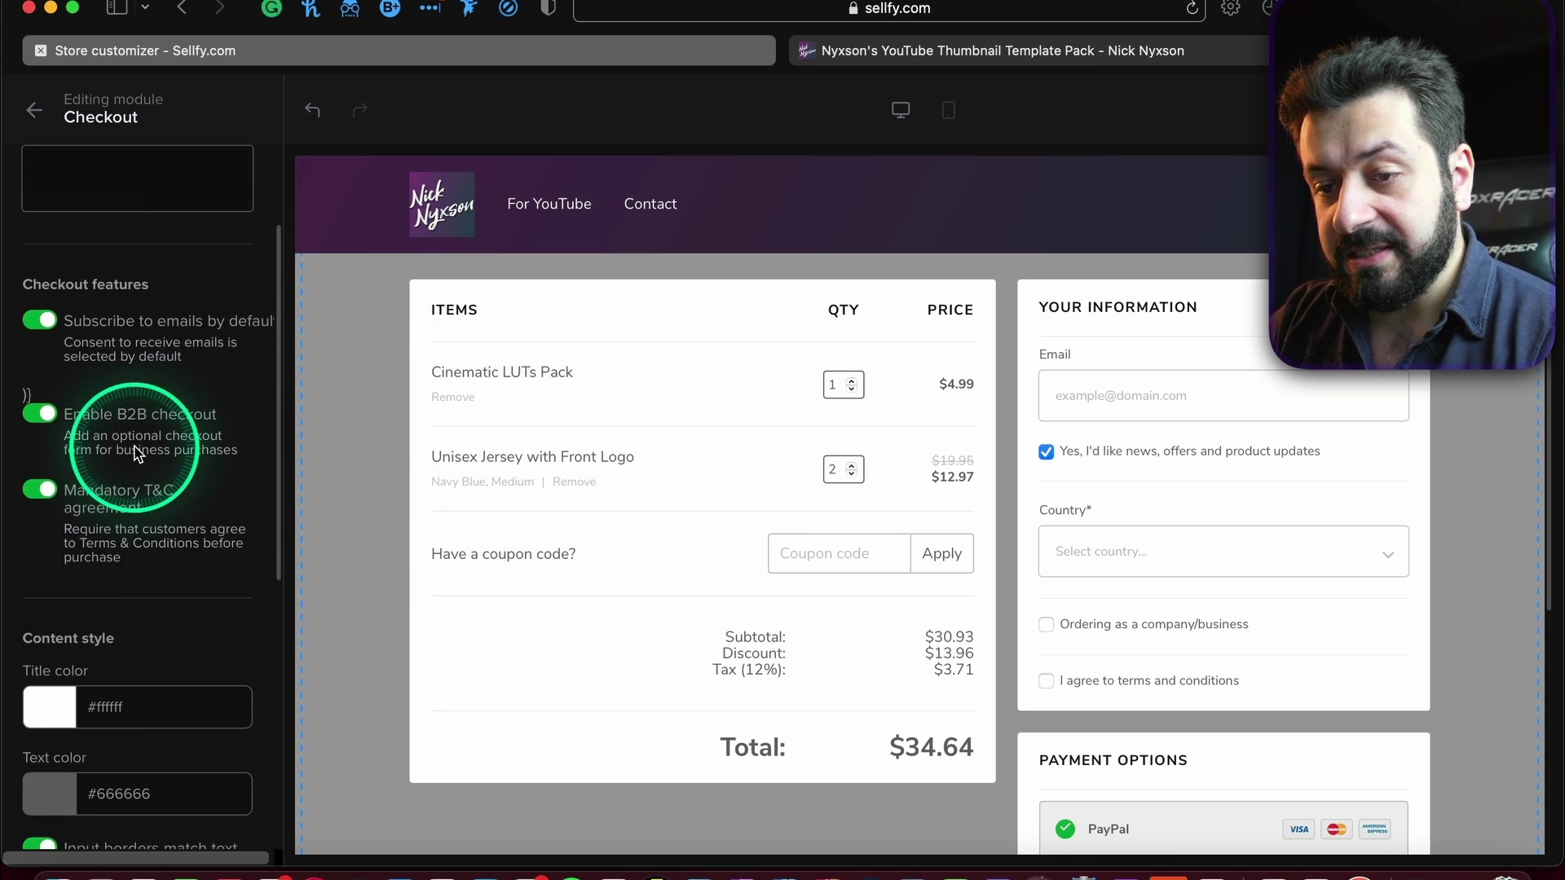
scroll(137, 453, "up", 1)
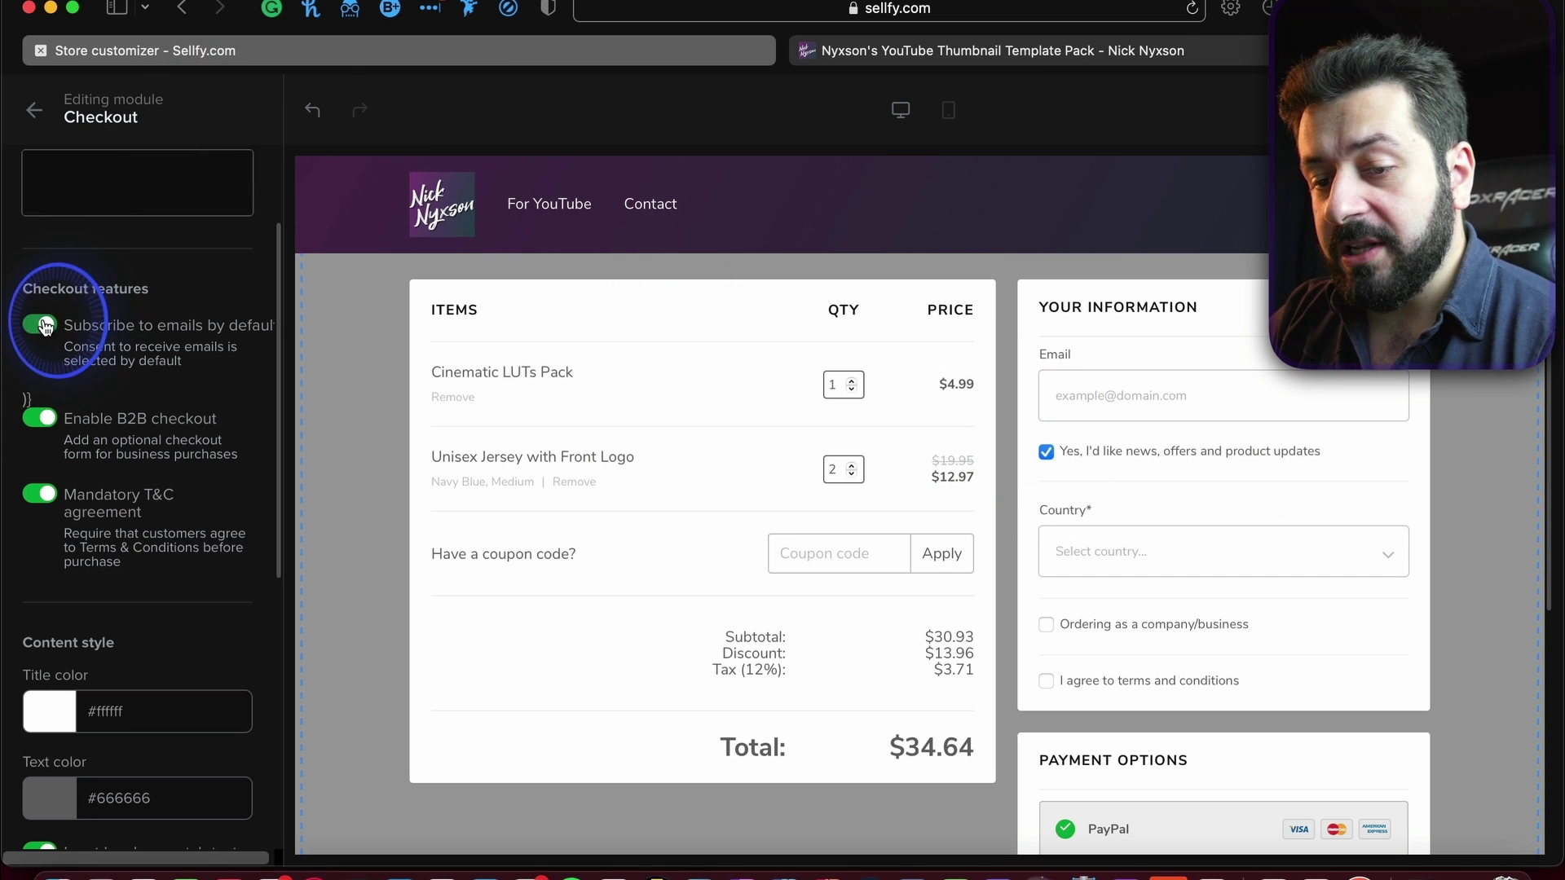
left_click(43, 418)
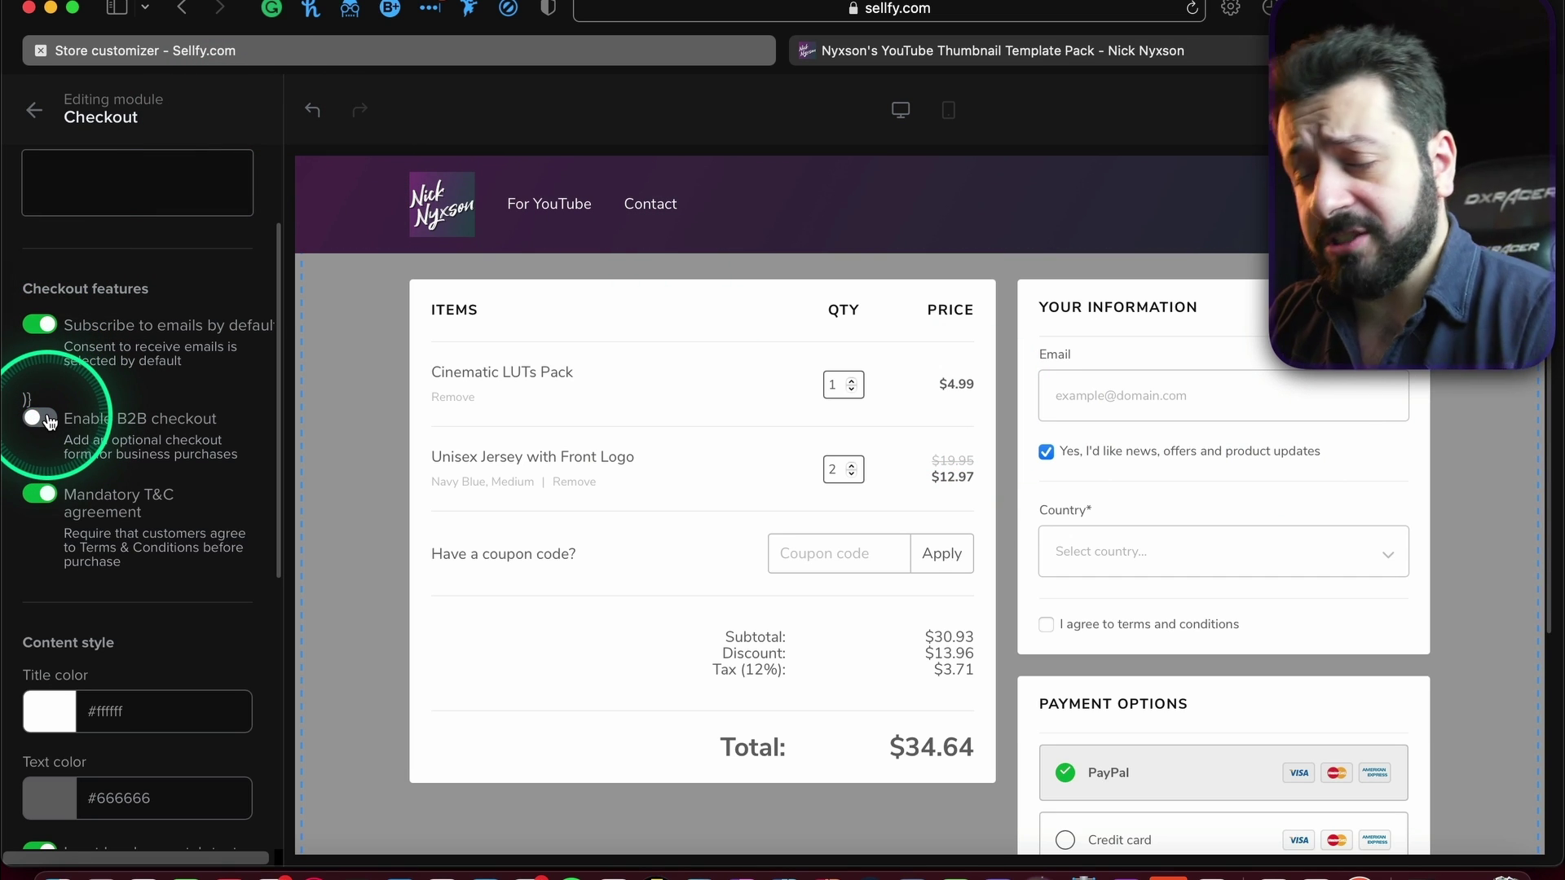
left_click(42, 418)
left_click(51, 504)
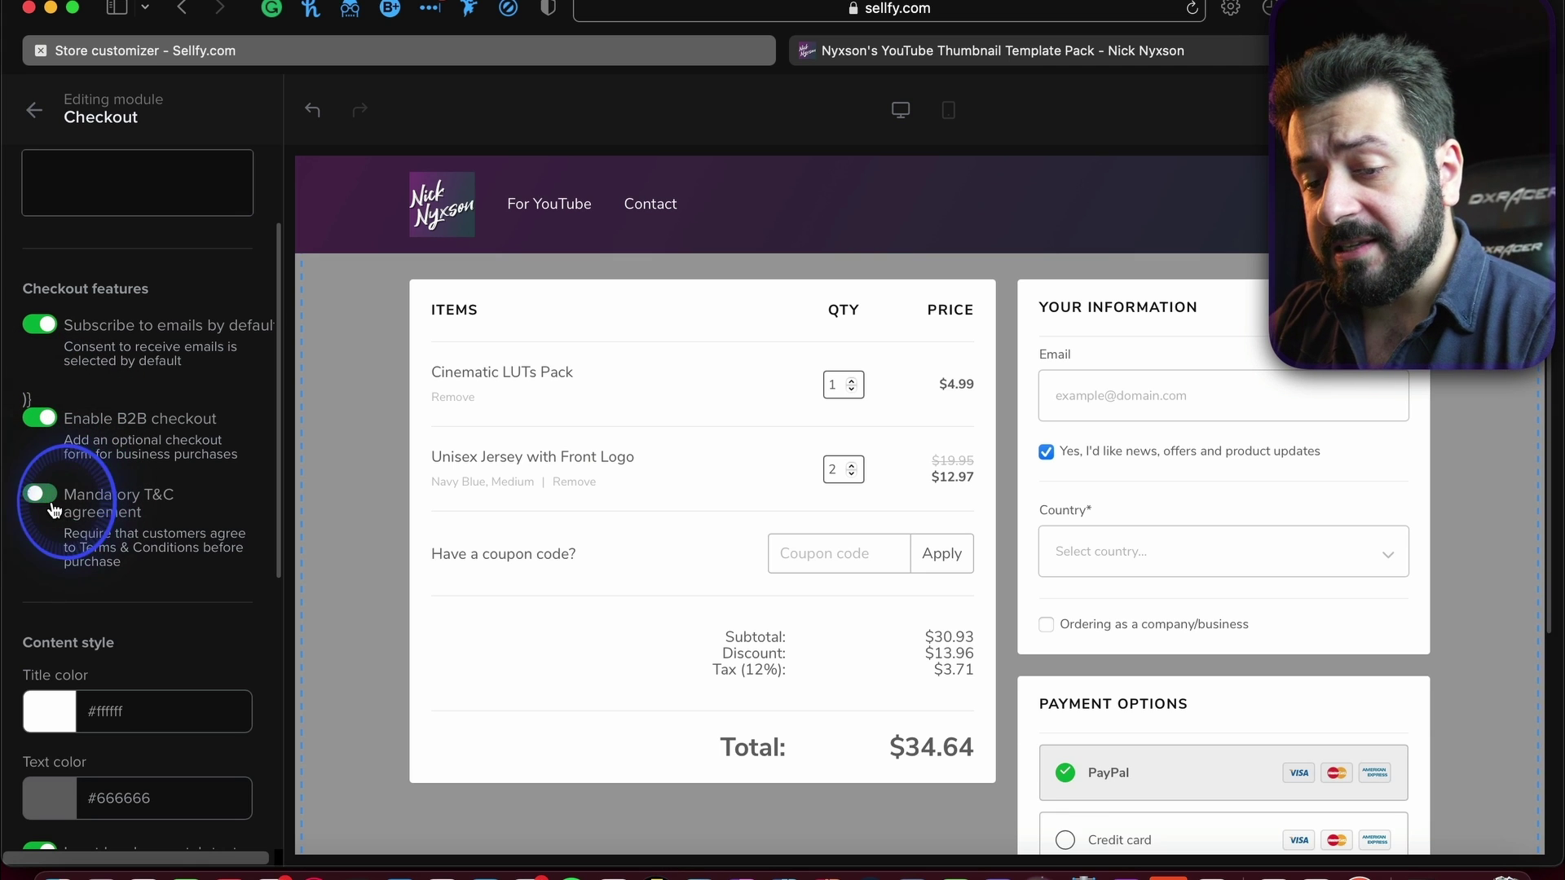
left_click(47, 499)
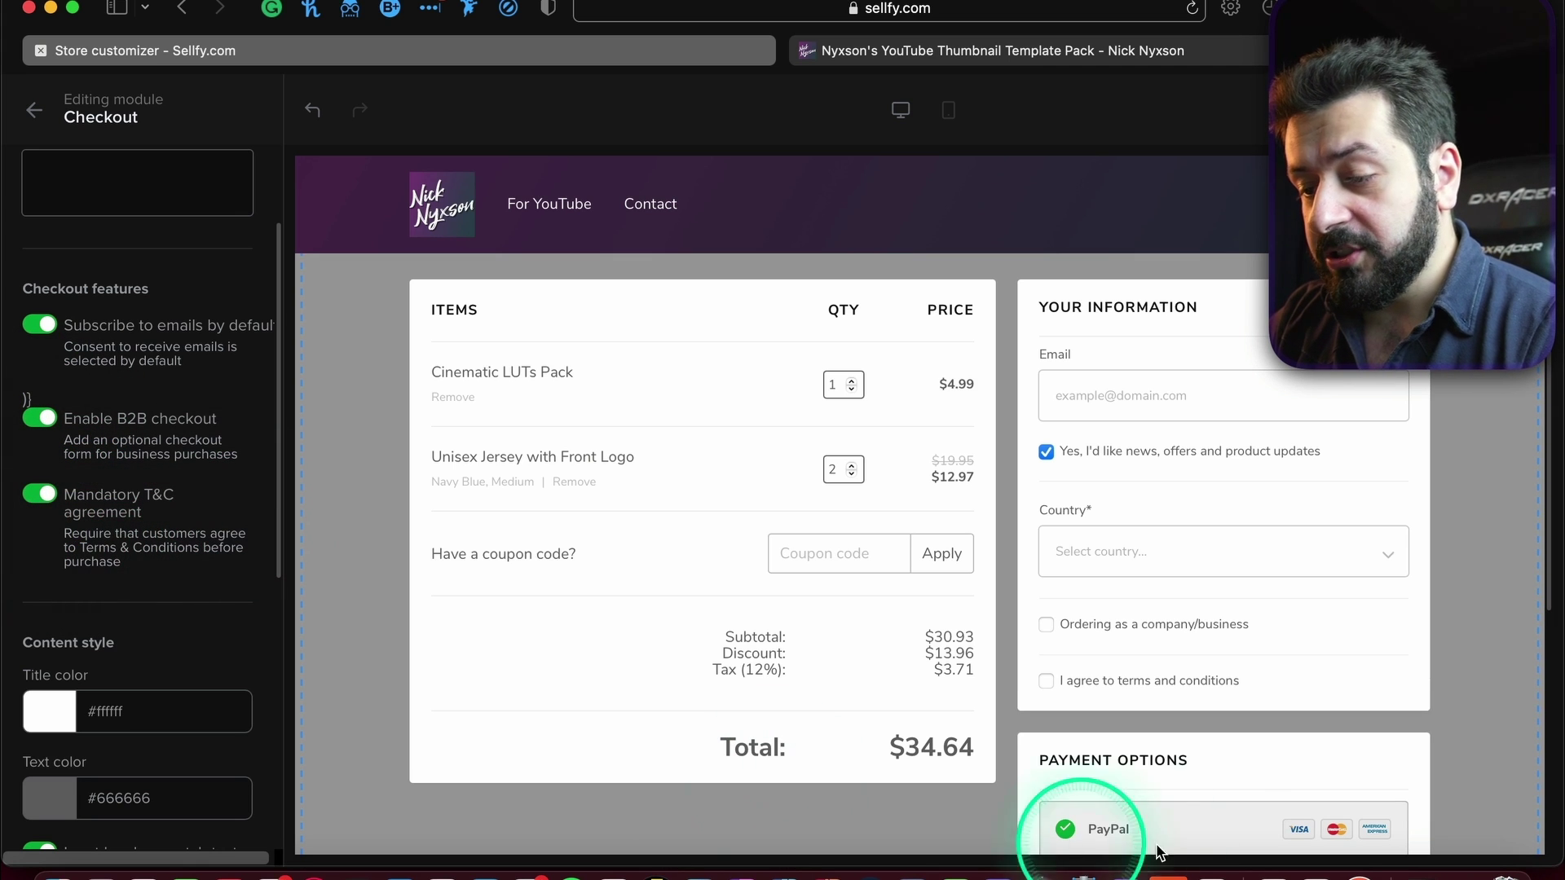
Upload Sellfy Background 2.png from the Documents folder as the Checkout module's background image.
left_click(467, 520)
left_click(205, 352)
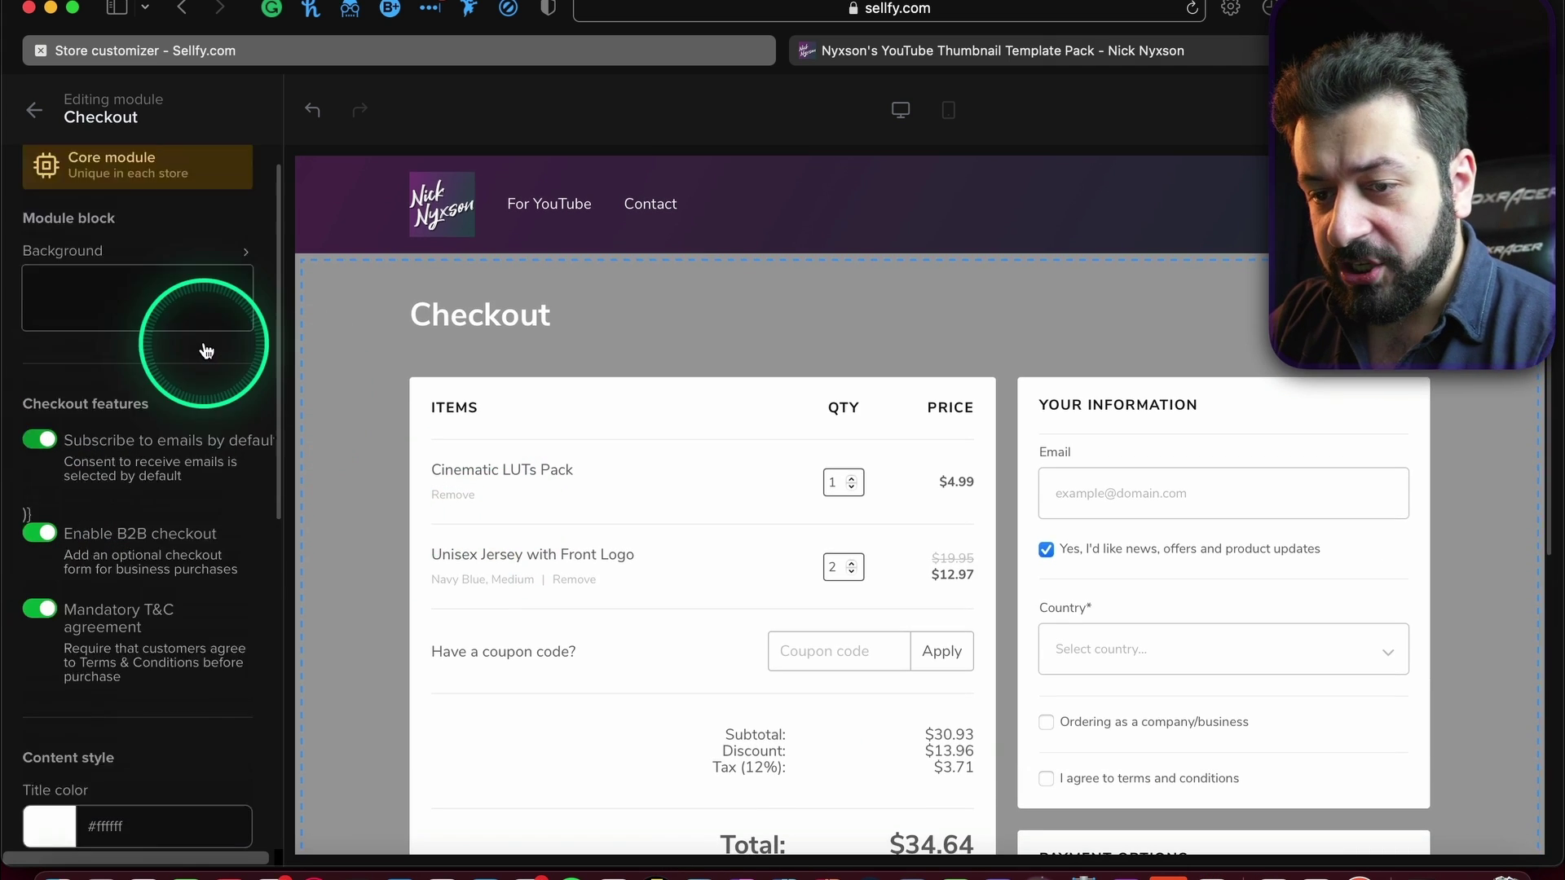
left_click(170, 354)
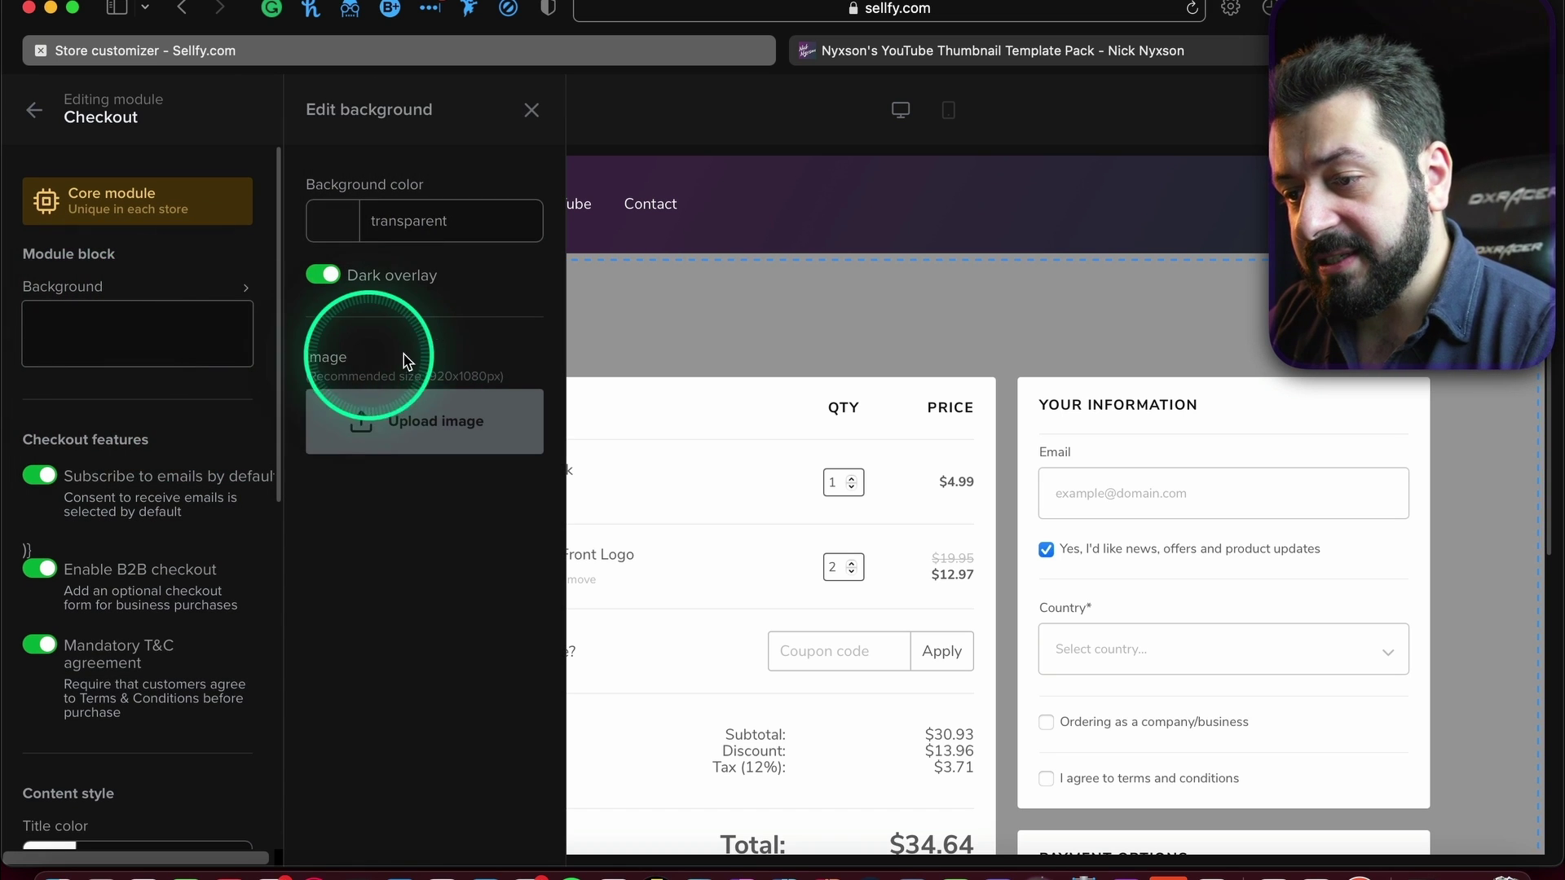
left_click(404, 421)
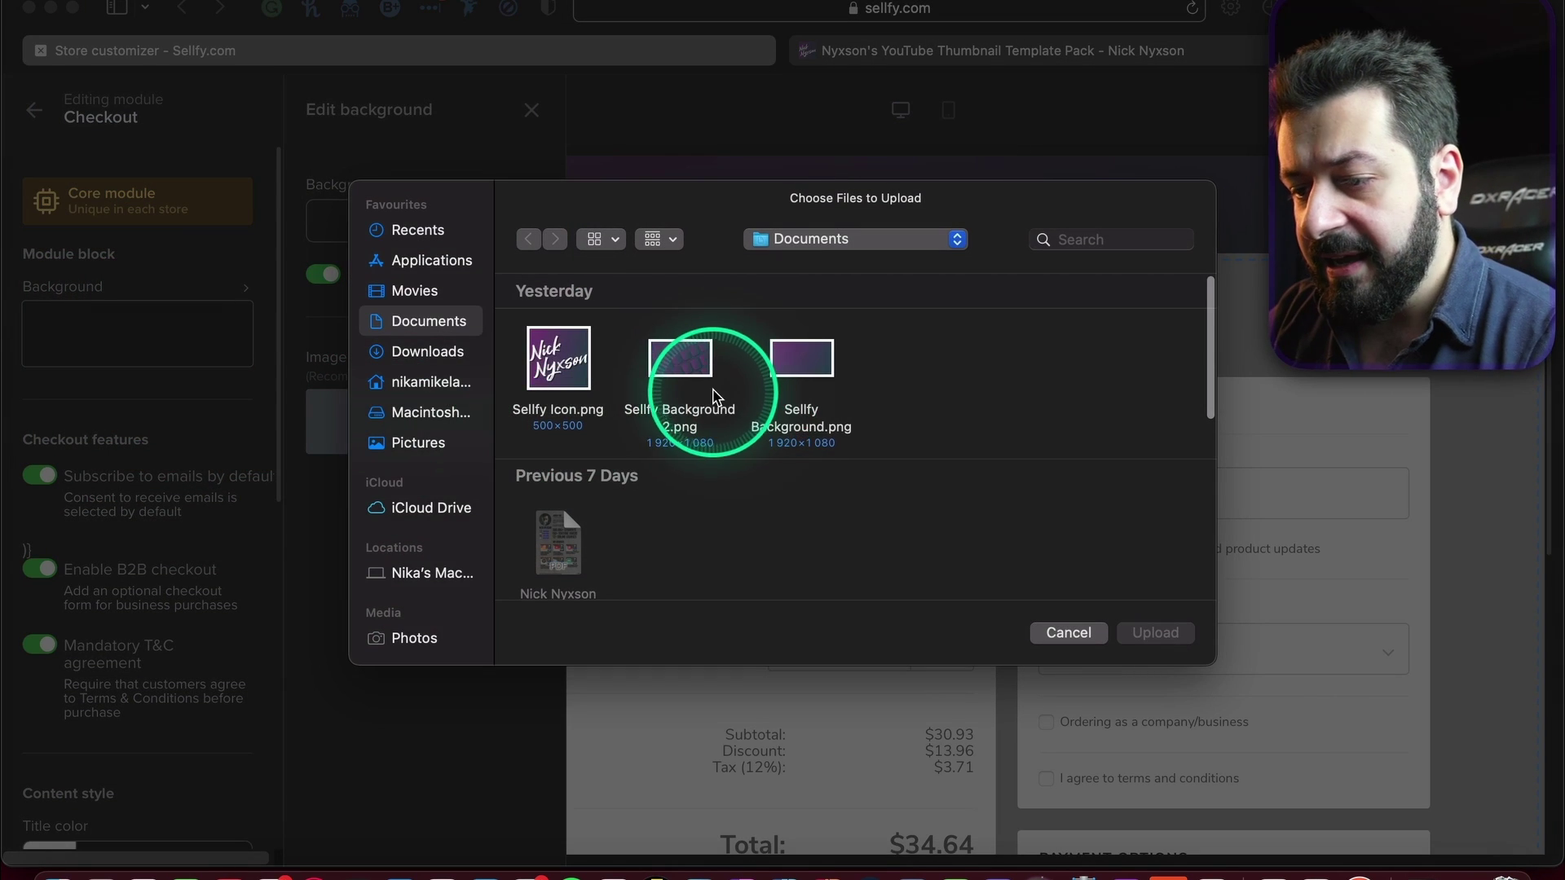
left_click(685, 378)
left_click(1157, 632)
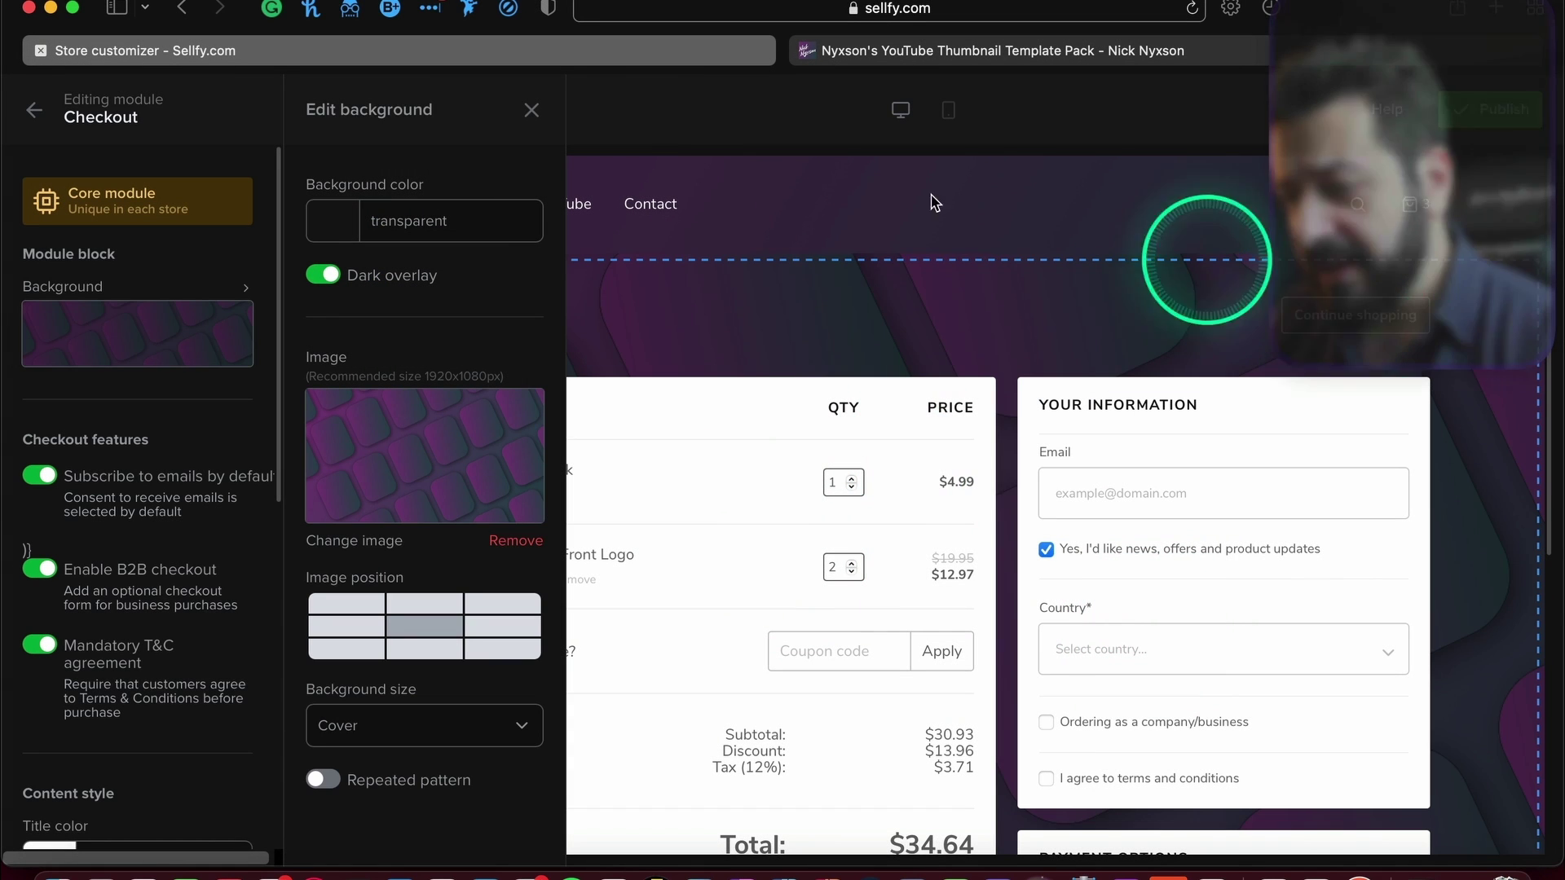
Turn off the dark overlay on the Checkout module's background and check the page preview.
left_click(322, 274)
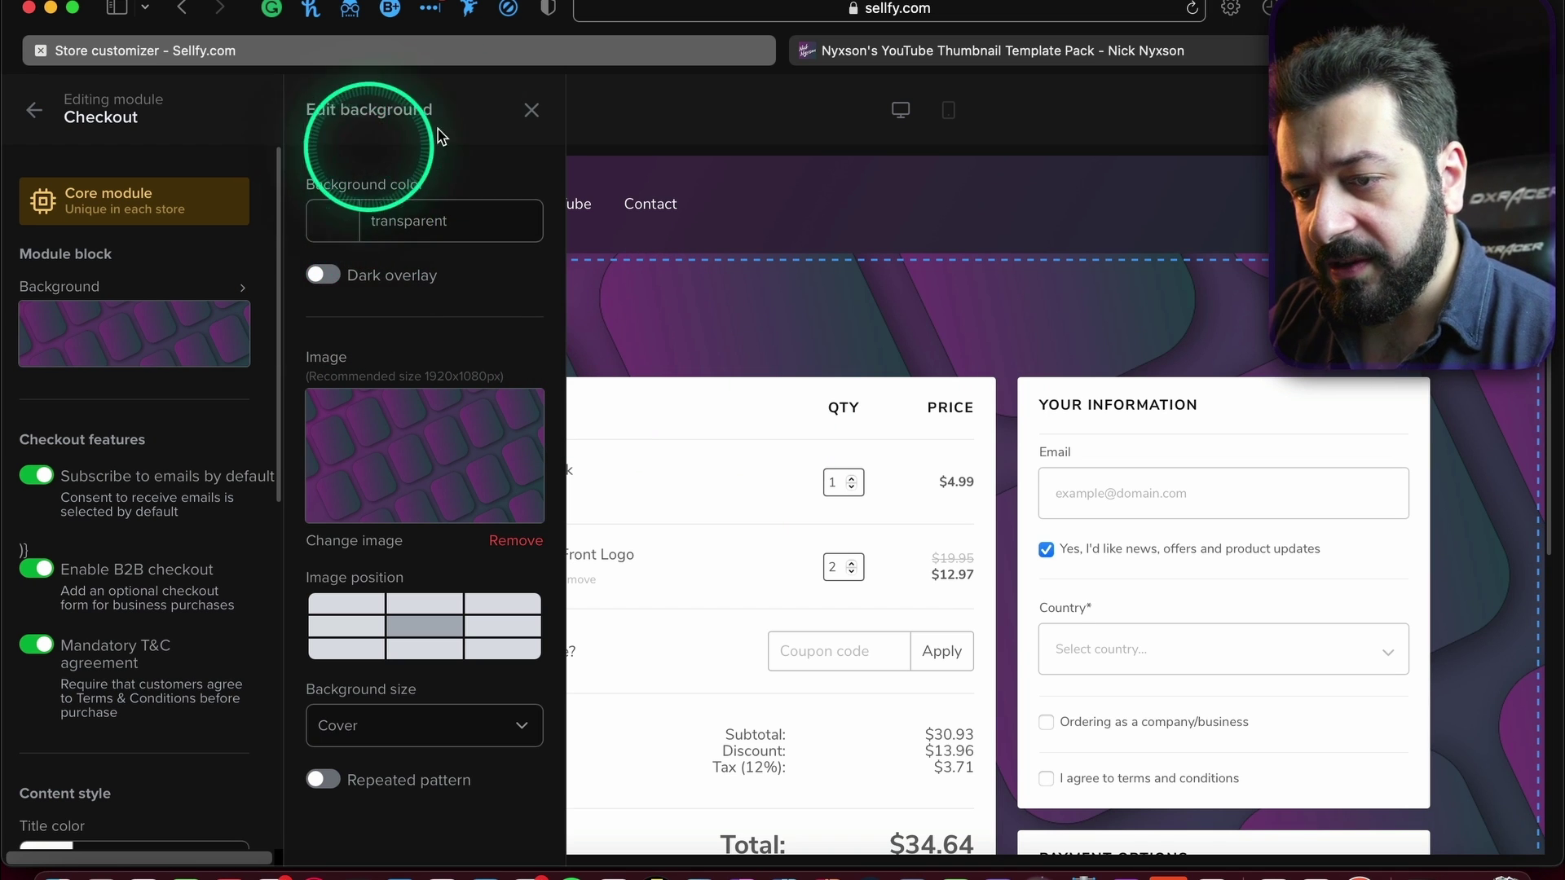
left_click(531, 109)
scroll(427, 387, "down", 6)
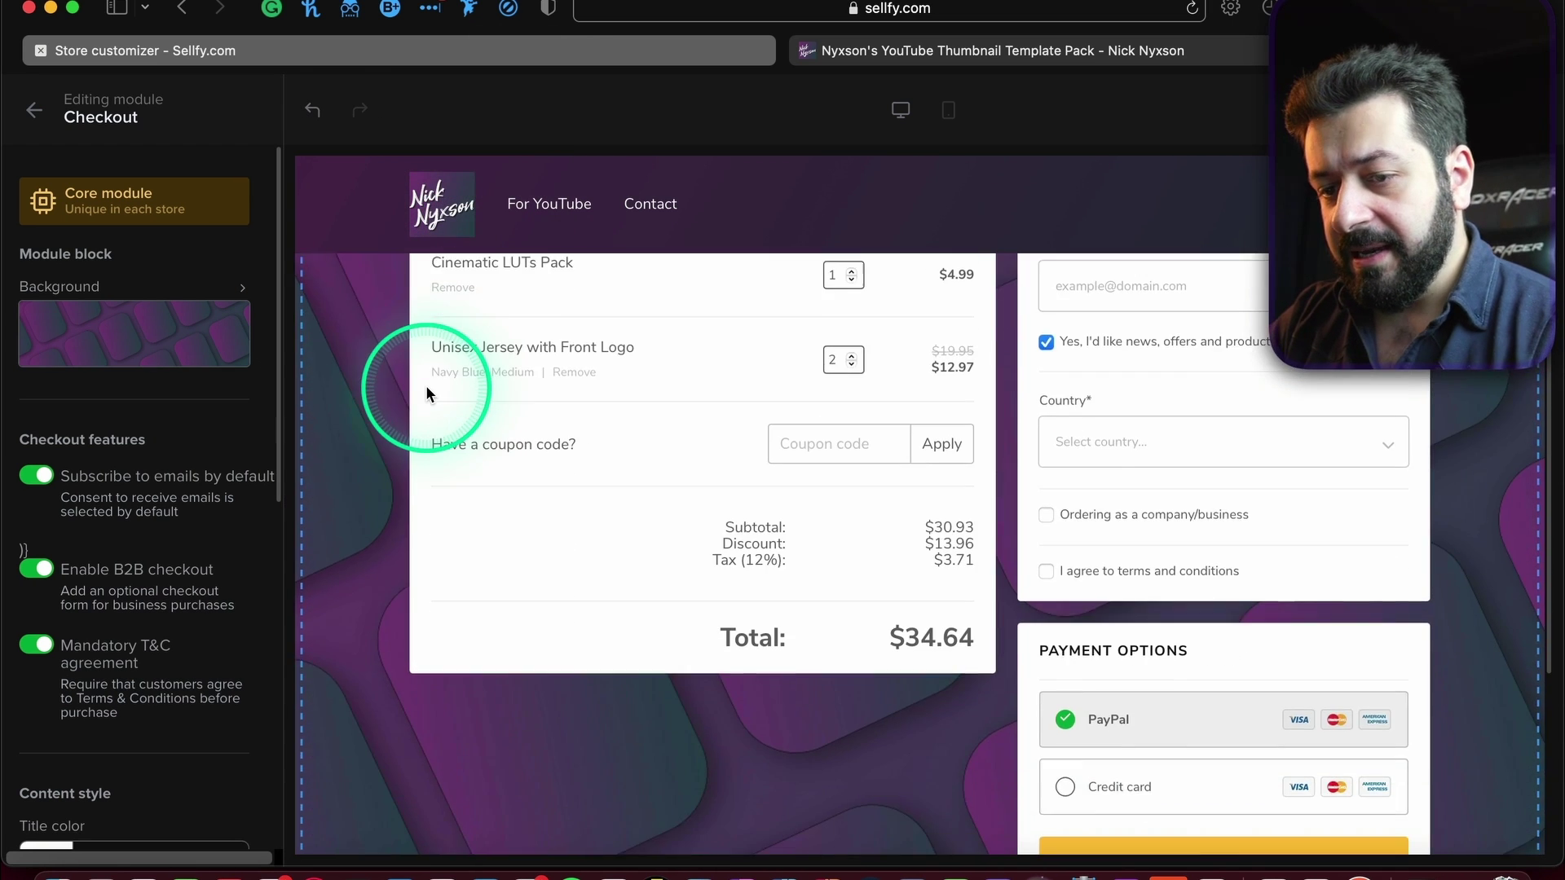
scroll(427, 391, "up", 7)
Return to the store's page list and open the built-in Purchase confirmation page.
left_click(35, 110)
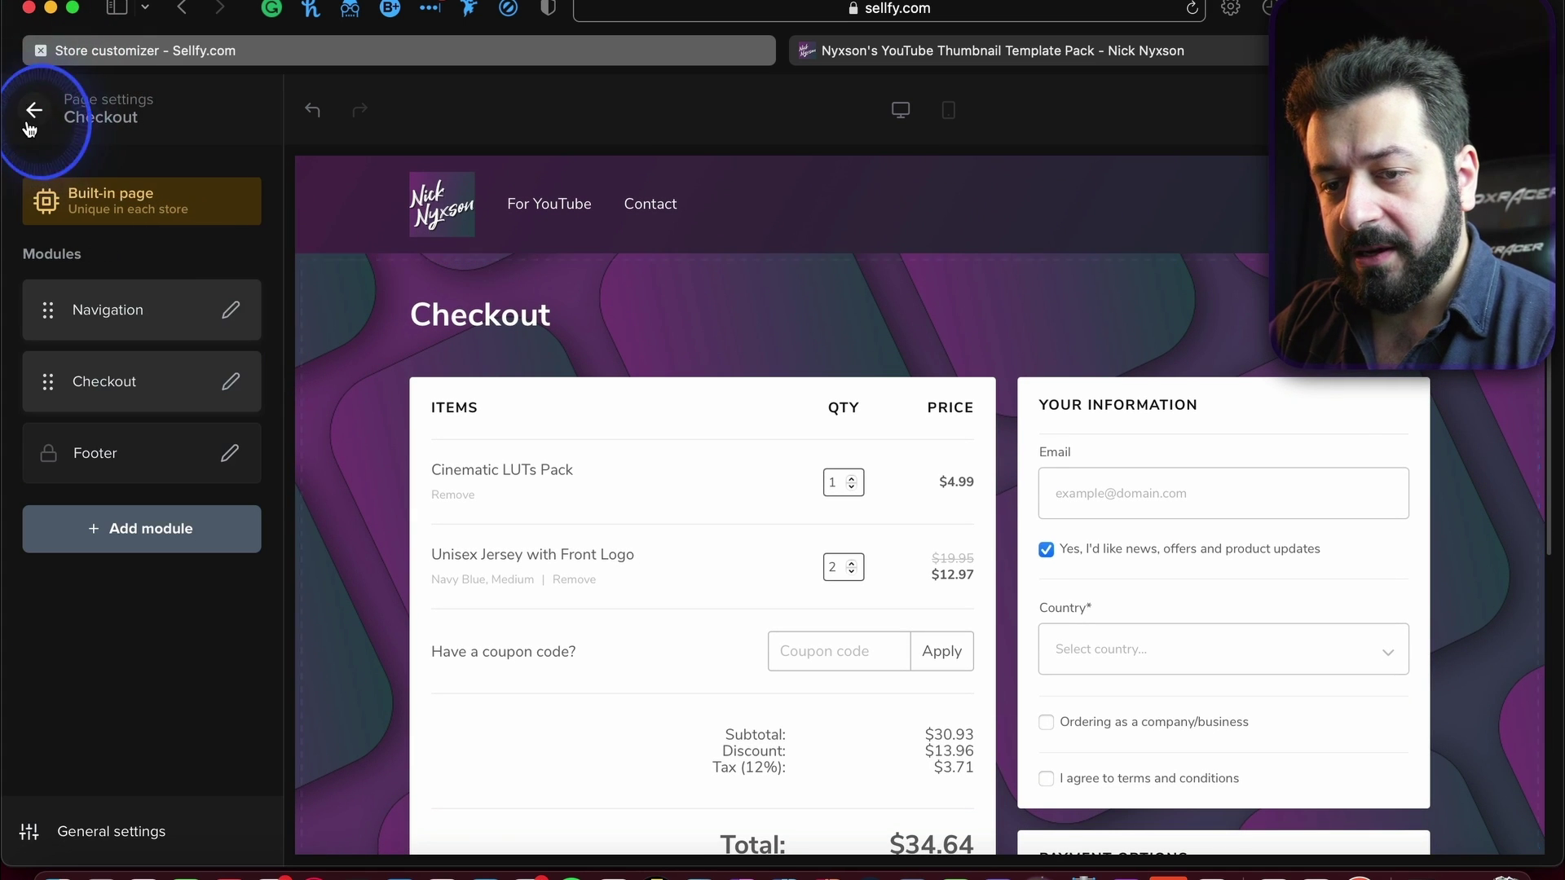
left_click(37, 109)
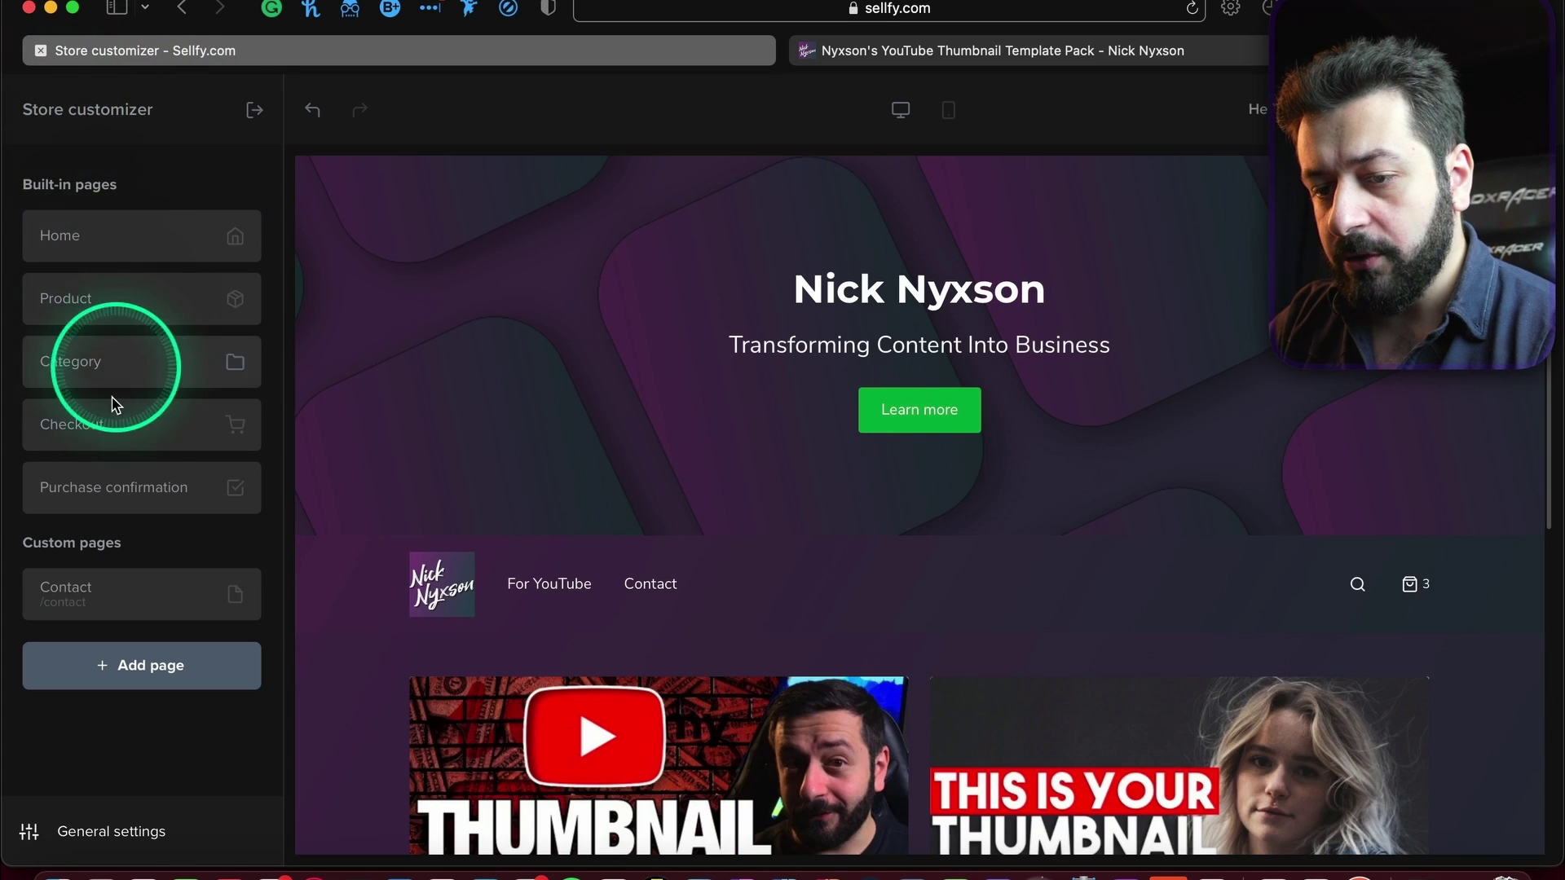
left_click(95, 499)
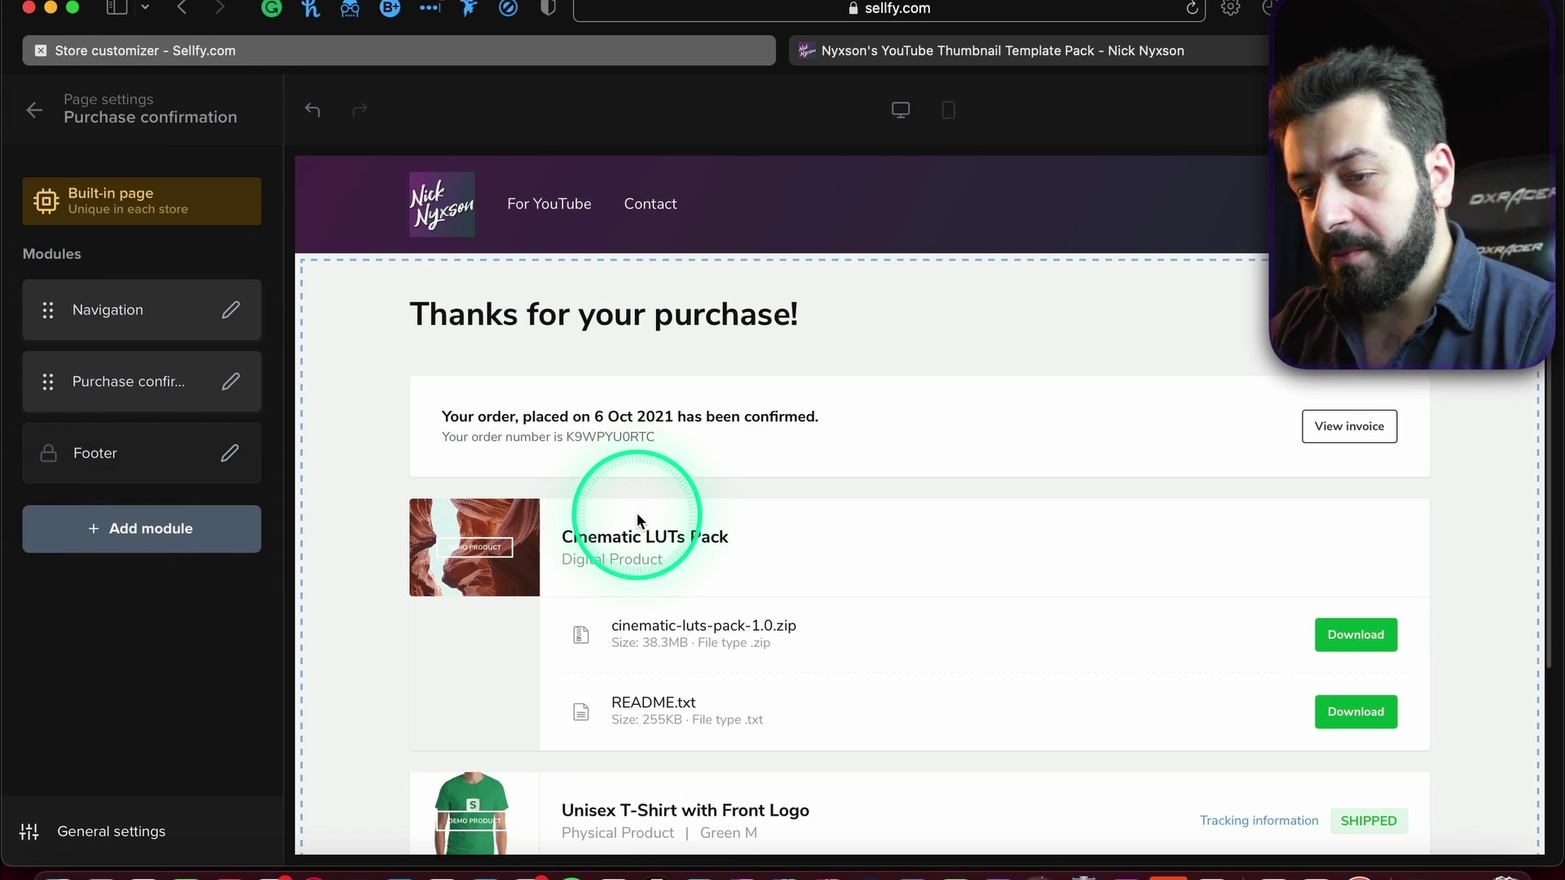
Look through the Purchase confirmation page preview, including the order summary, download files and shipped product.
scroll(637, 512, "down", 2)
scroll(637, 511, "down", 3)
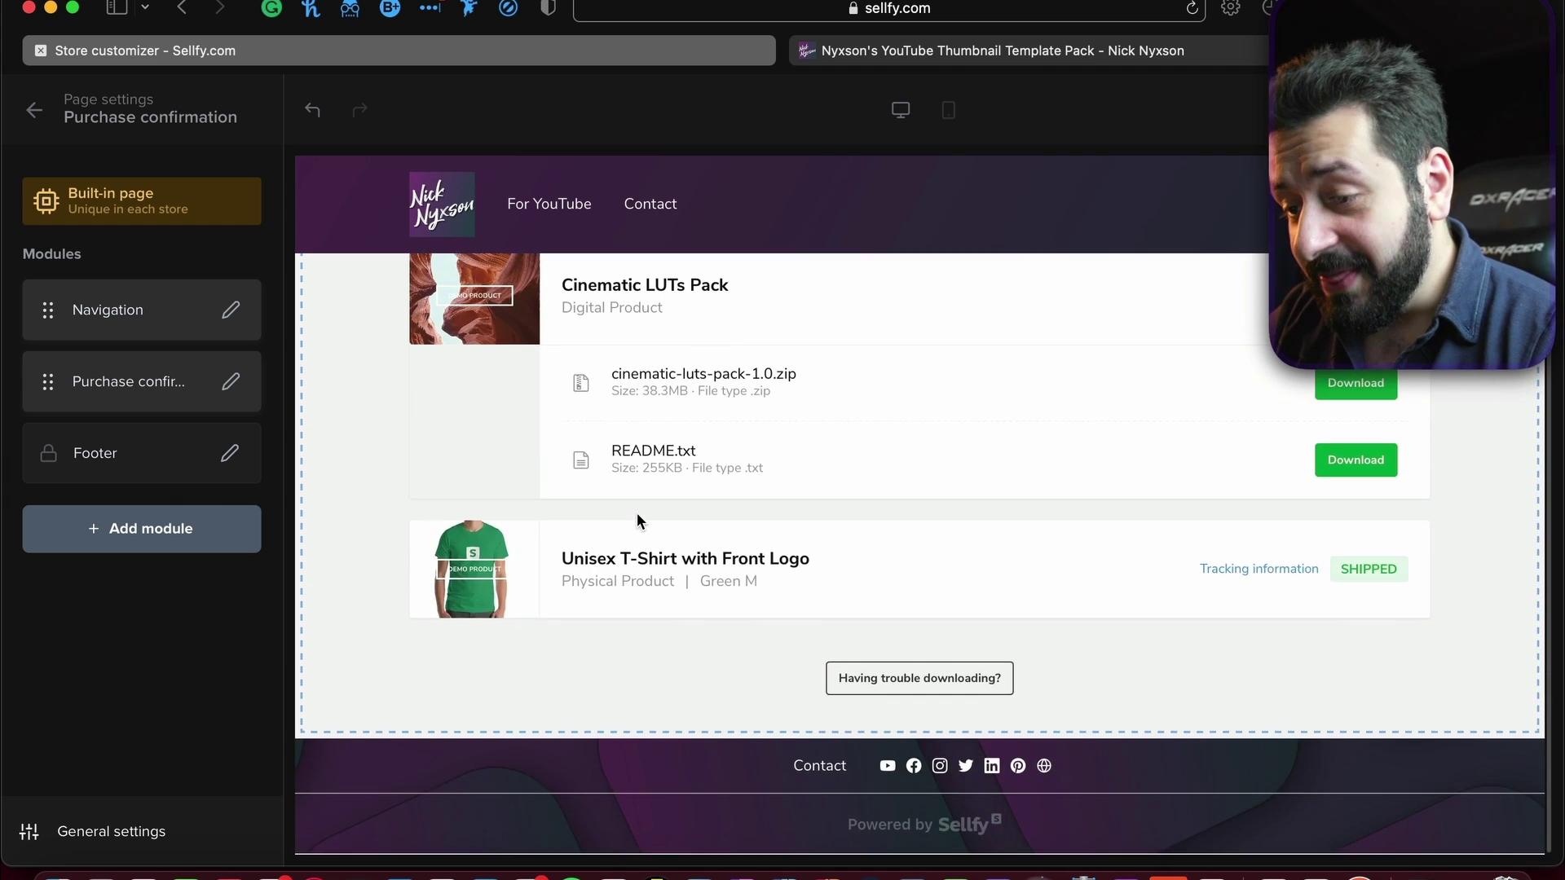
scroll(637, 512, "up", 4)
scroll(461, 676, "down", 3)
scroll(461, 598, "up", 2)
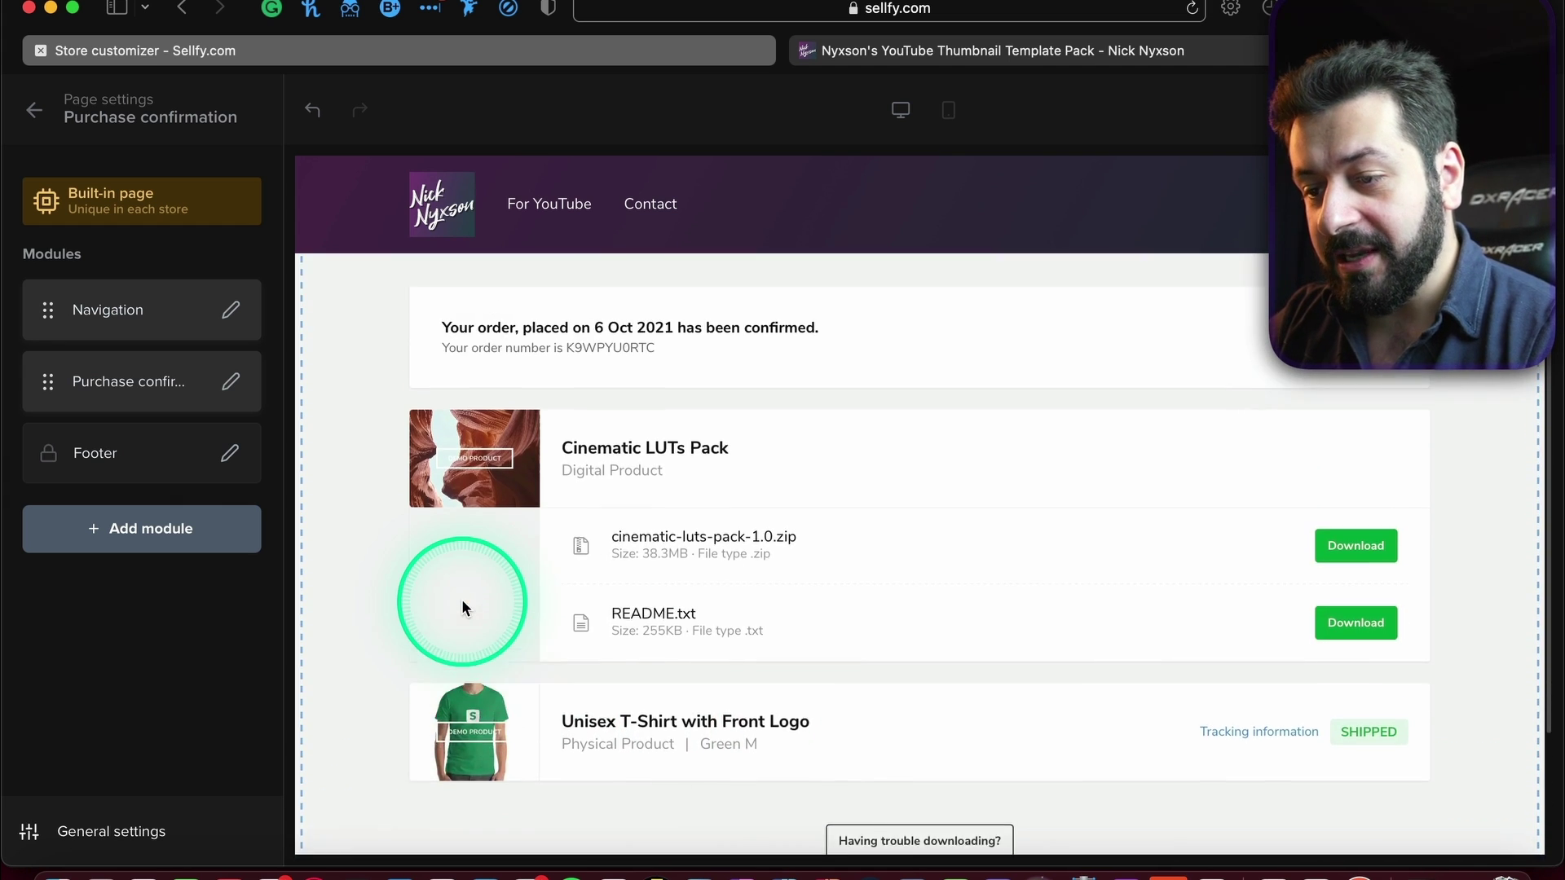
scroll(450, 619, "down", 2)
scroll(462, 608, "up", 3)
scroll(462, 607, "down", 1)
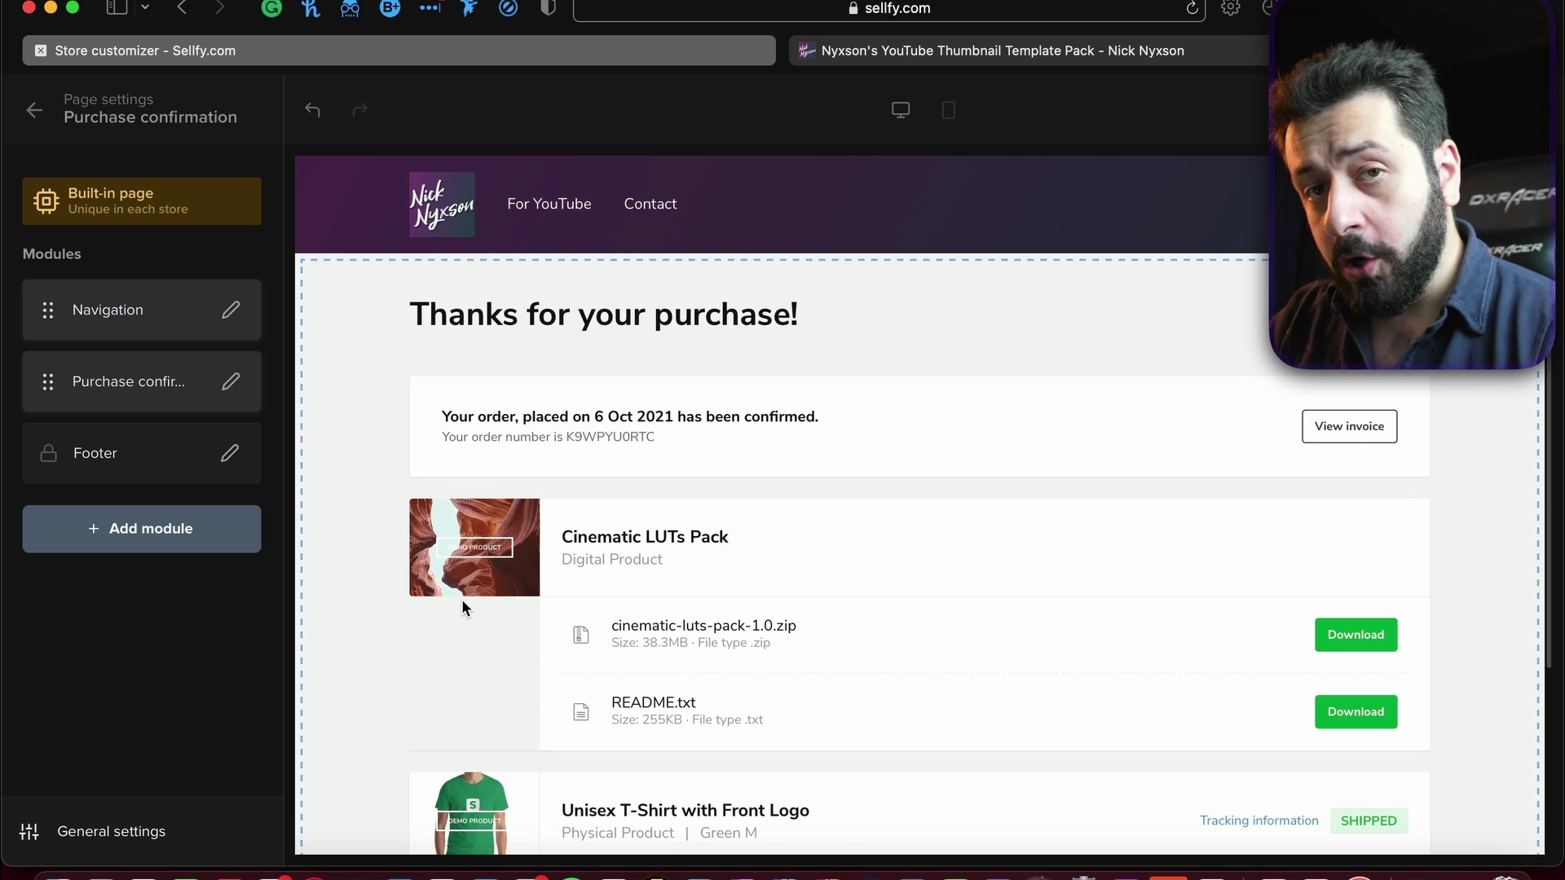
Upload Sellfy Background.png from the Documents folder as the Purchase confirmation module's background image.
left_click(447, 639)
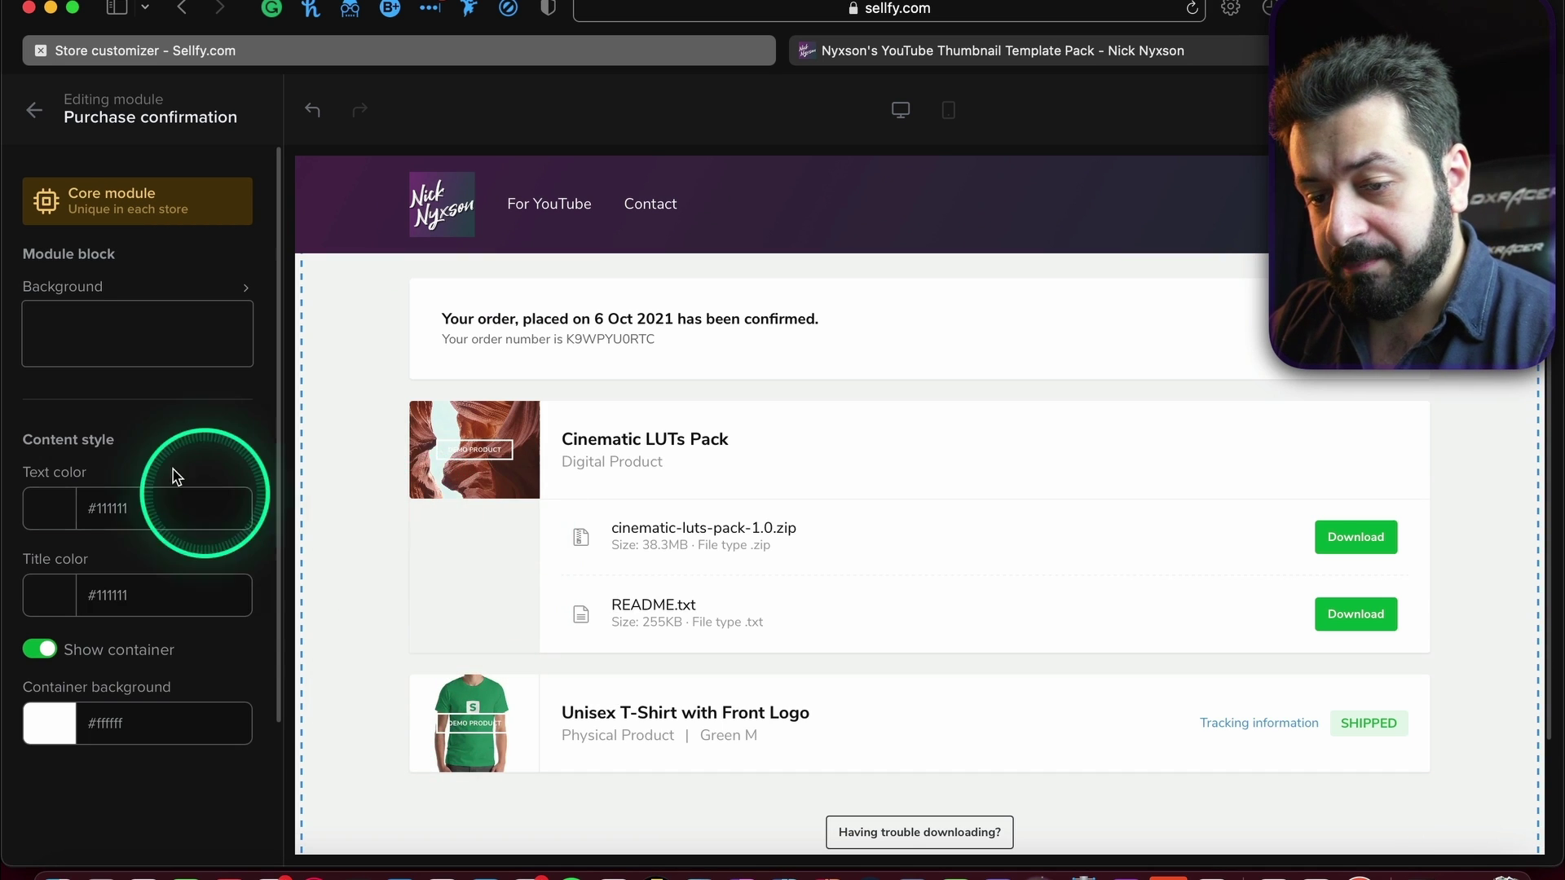
left_click(146, 356)
left_click(325, 272)
left_click(350, 222)
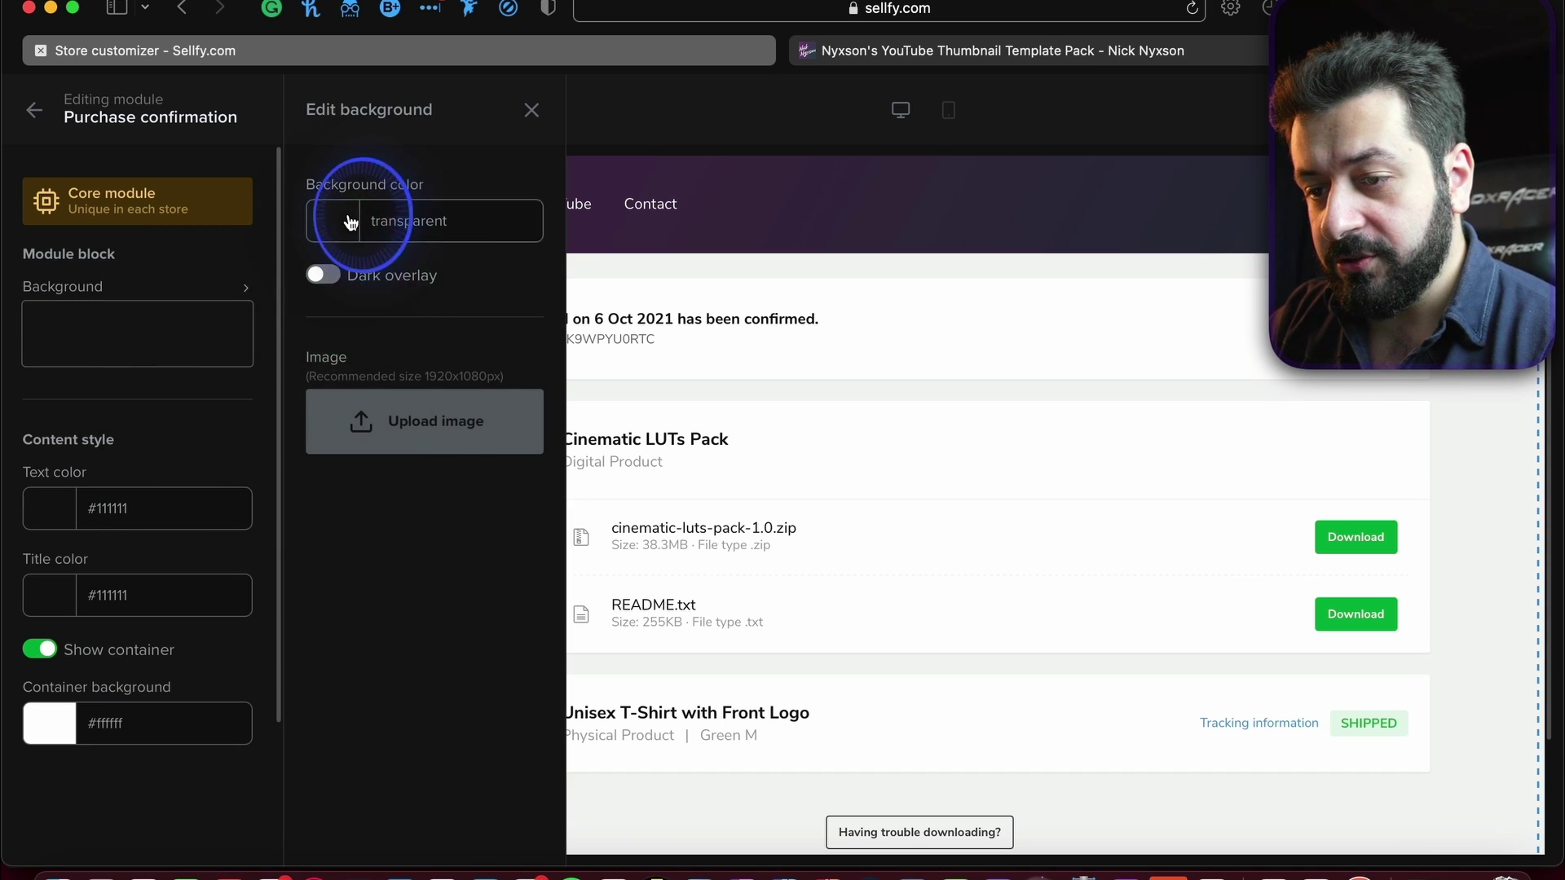
left_click(487, 178)
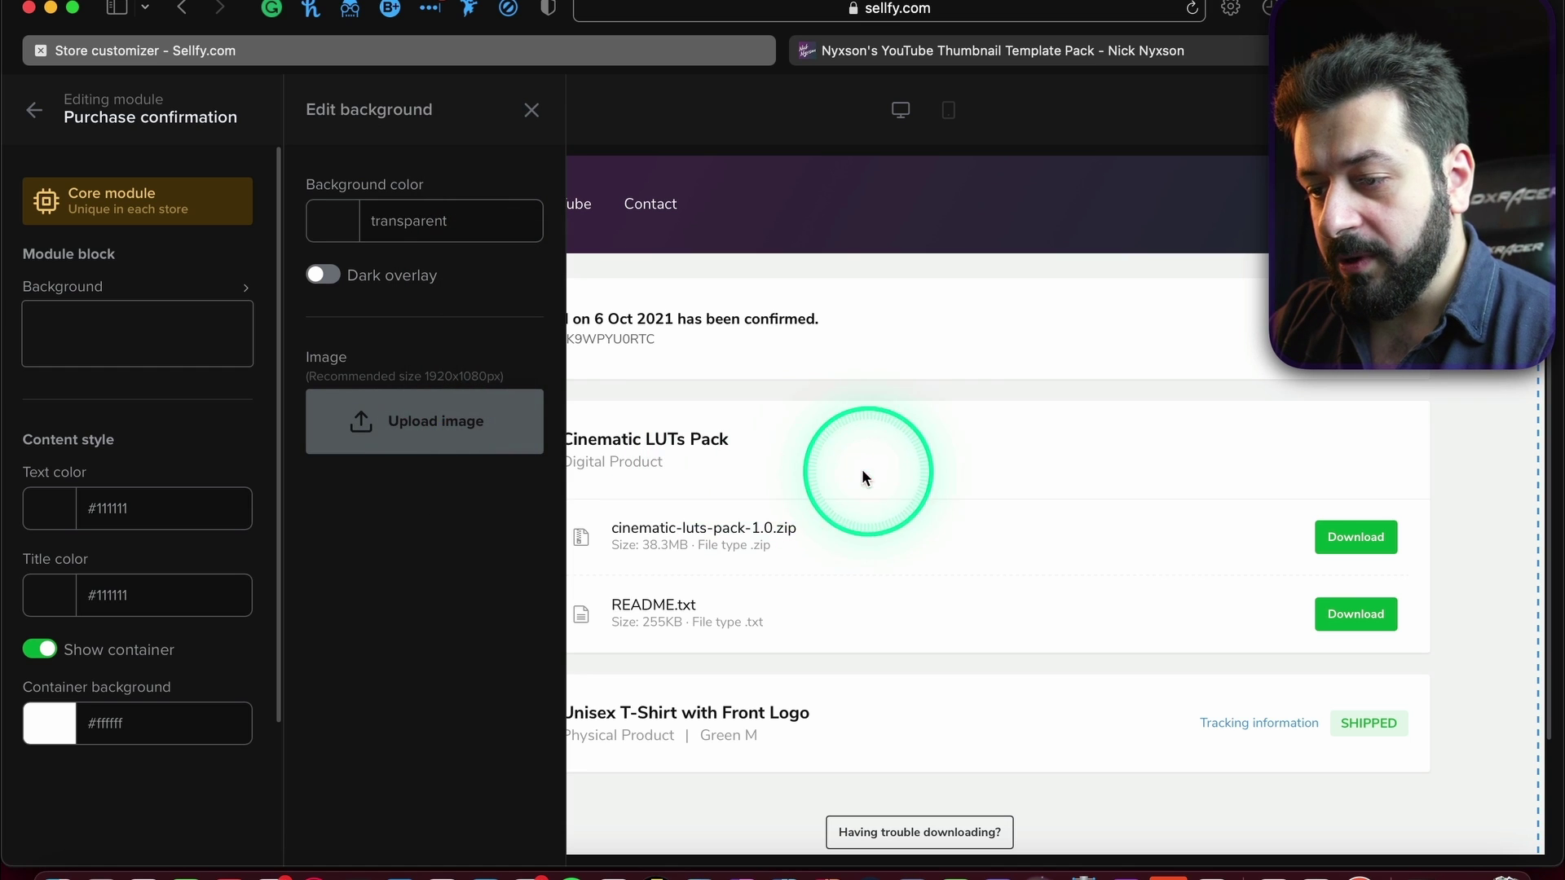
left_click(411, 417)
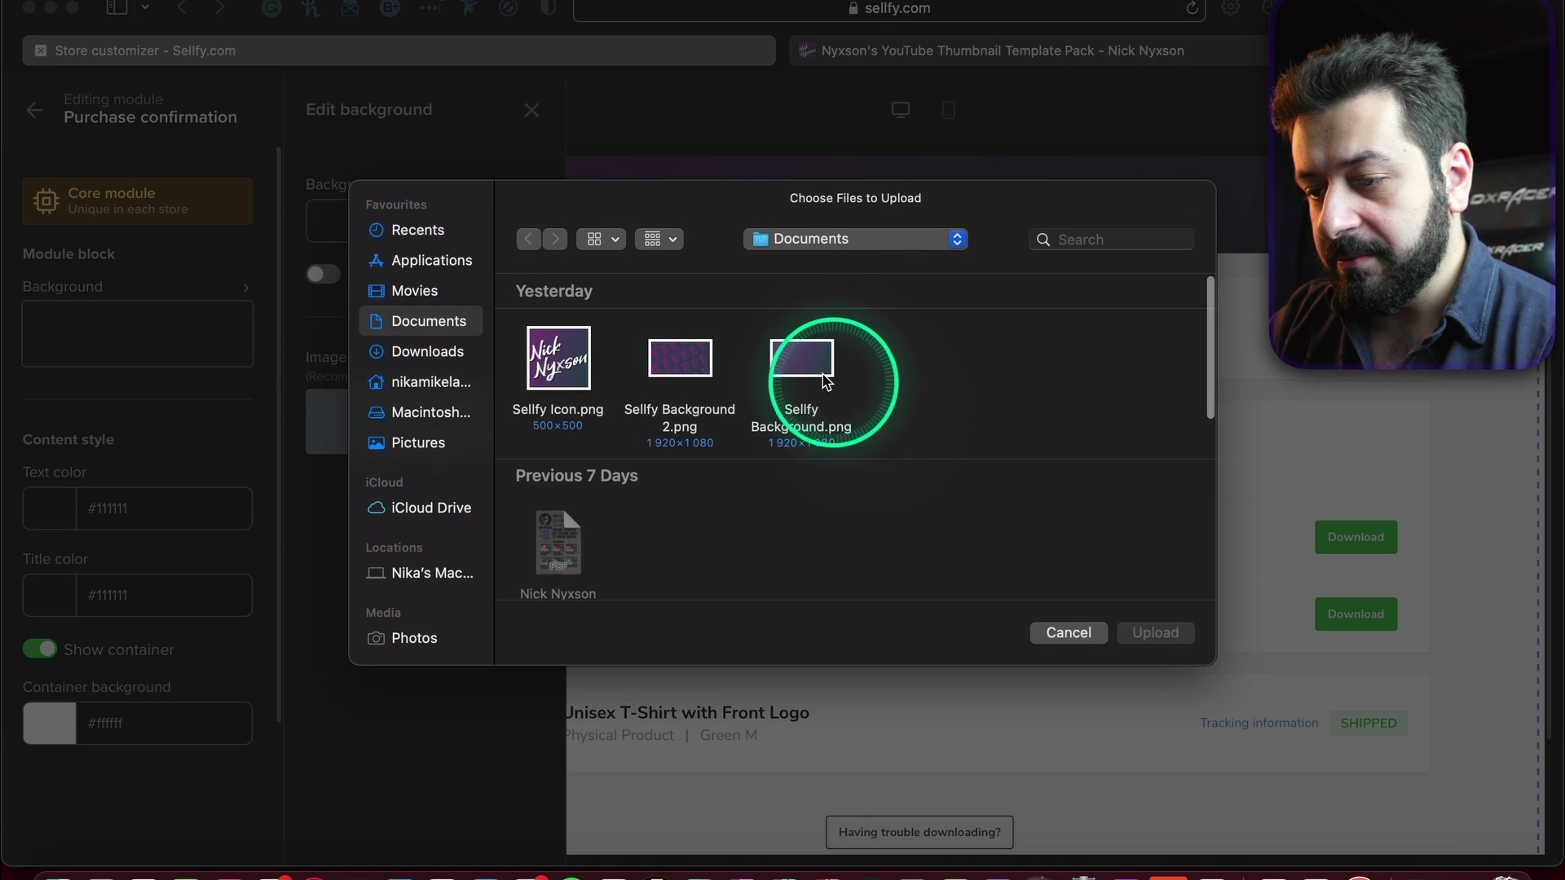
double_click(817, 372)
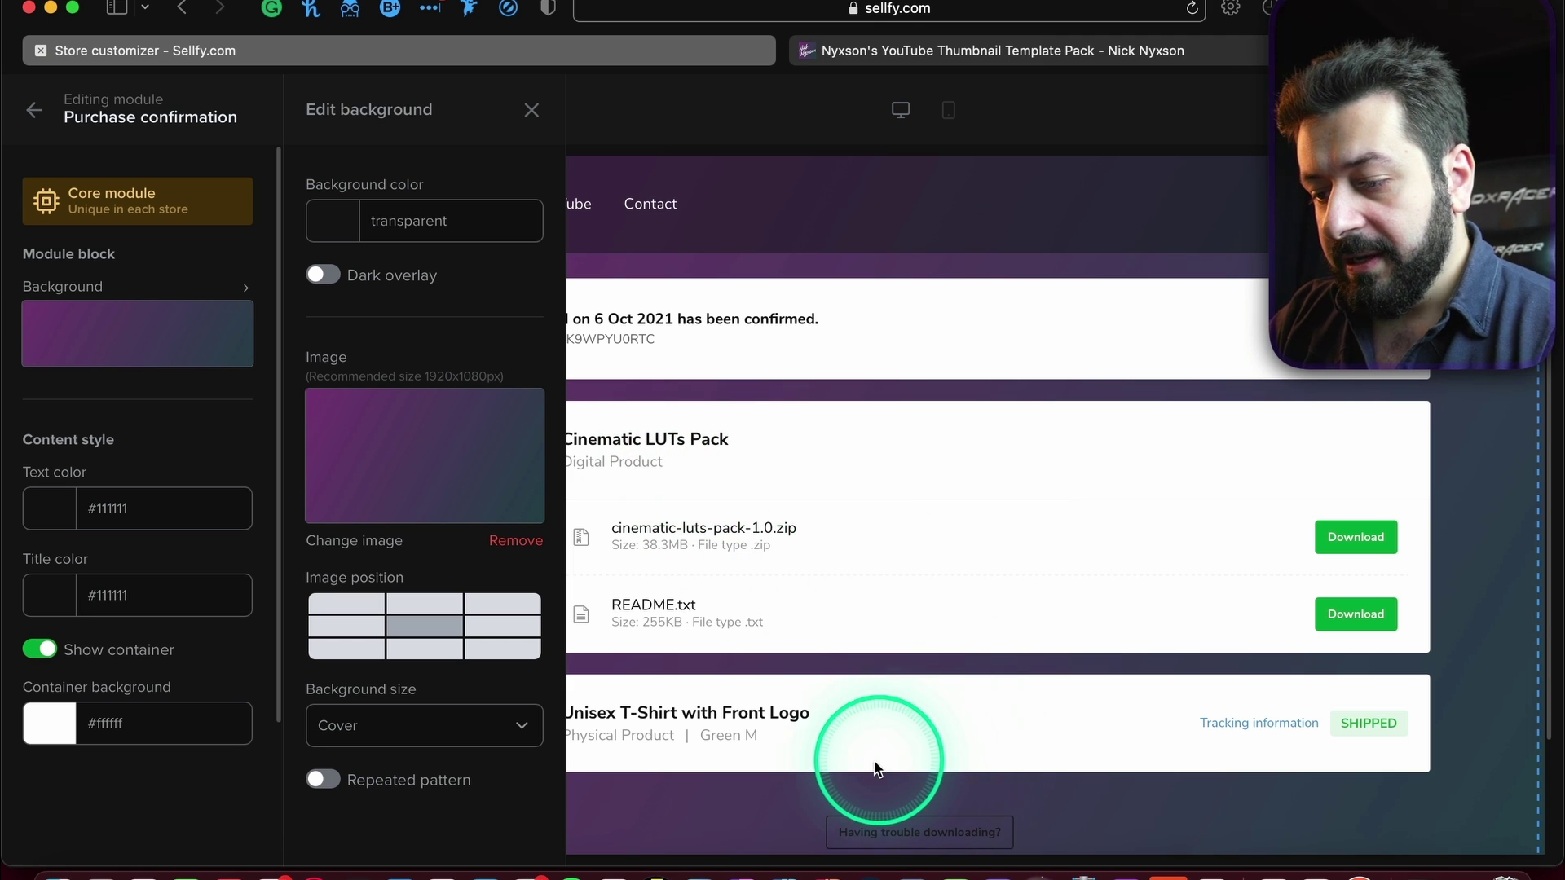
left_click(531, 110)
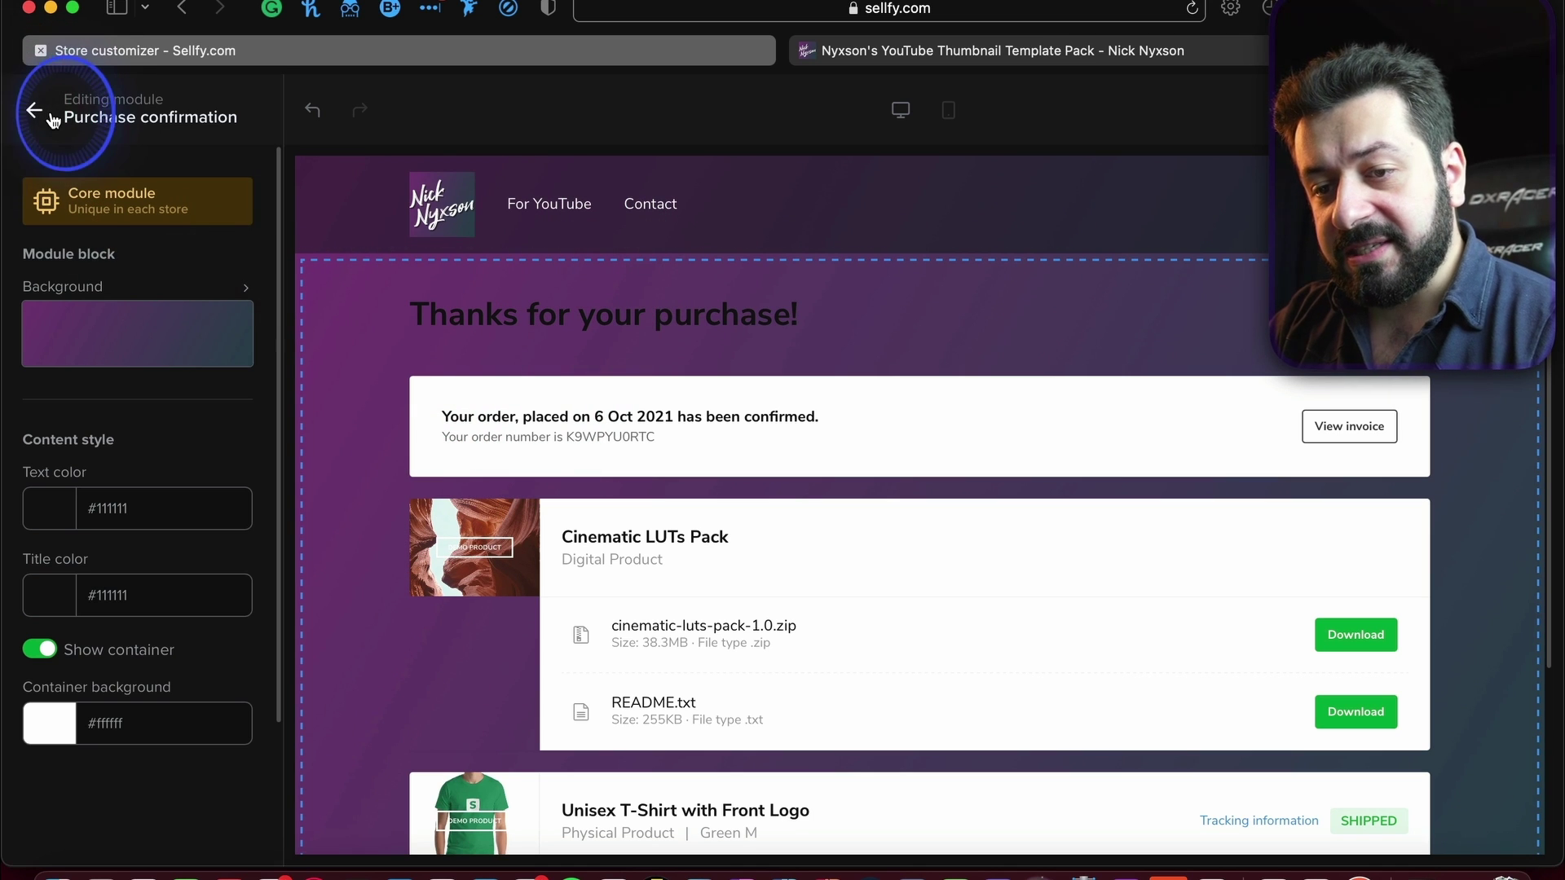
left_click(49, 116)
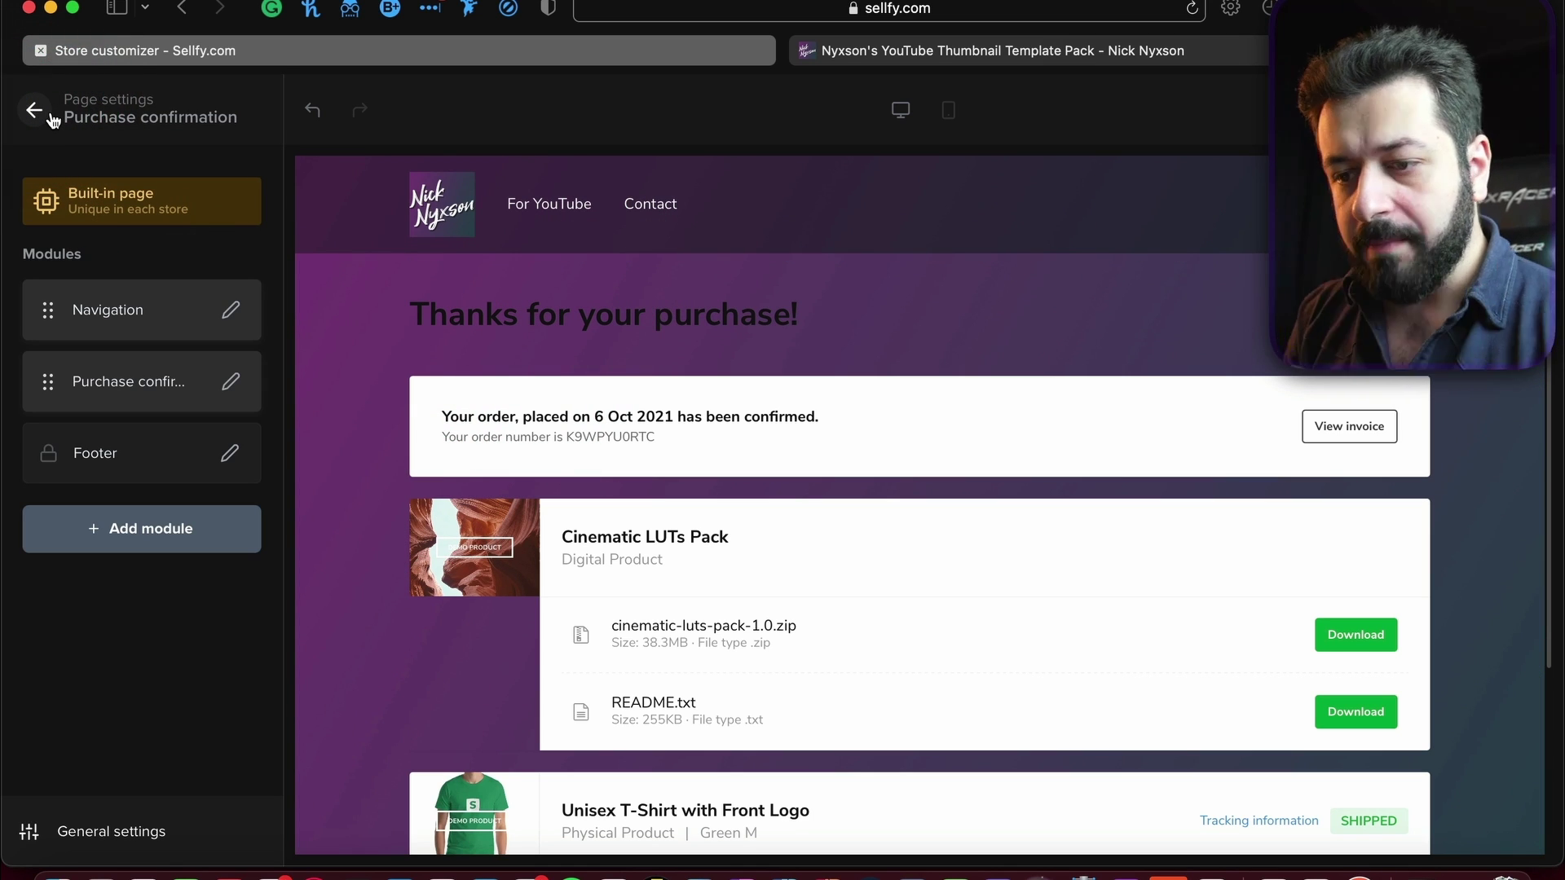
Try a transparent text color, rgba(0, 0, 0, 0), for the Purchase confirmation module.
left_click(660, 338)
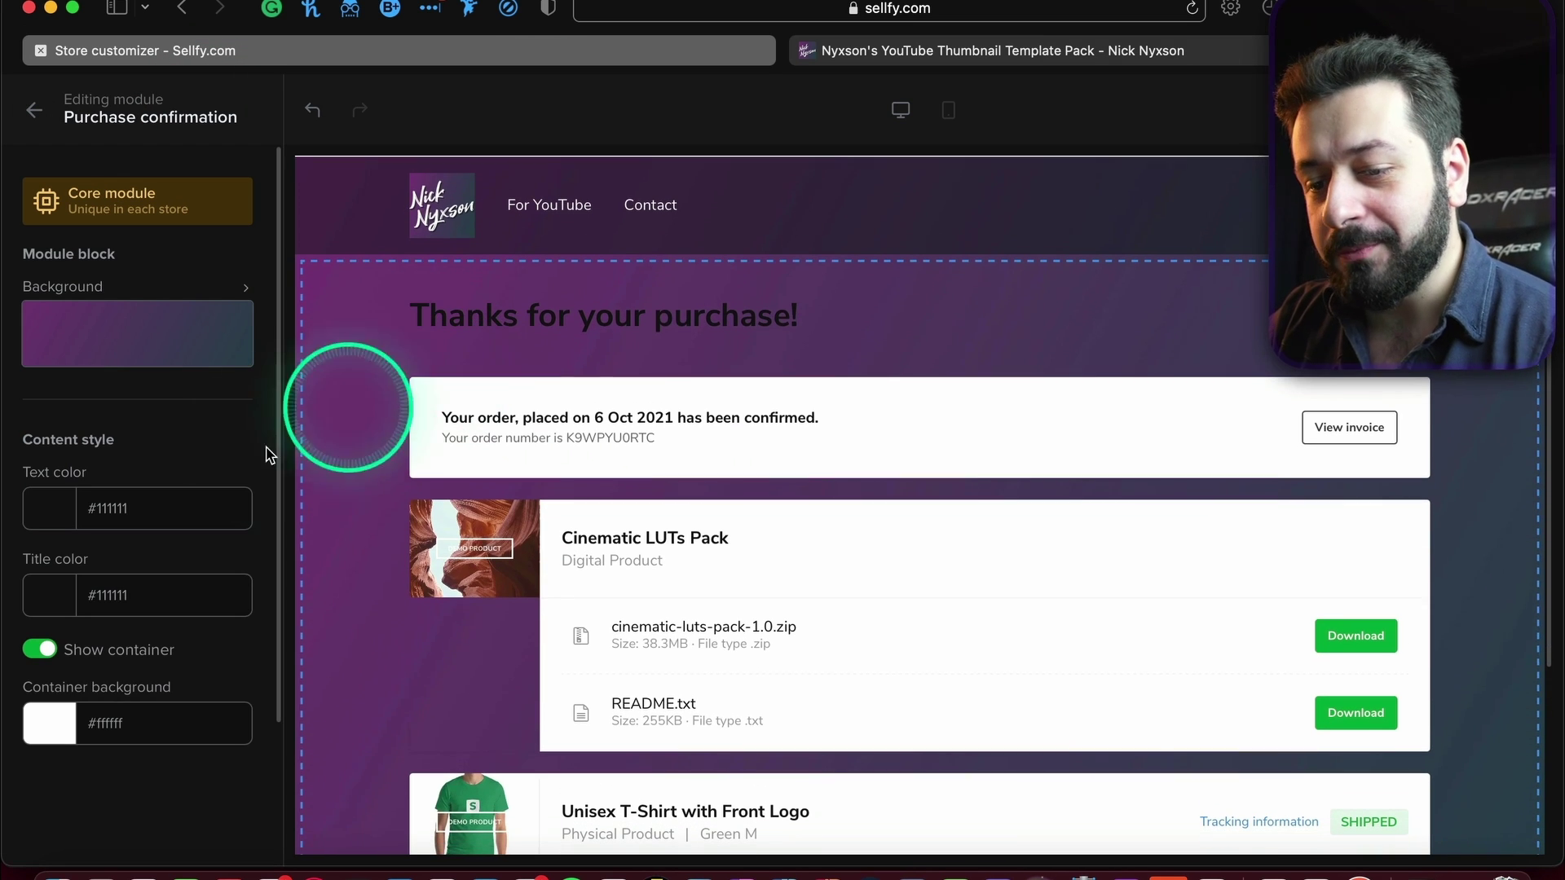
left_click(50, 515)
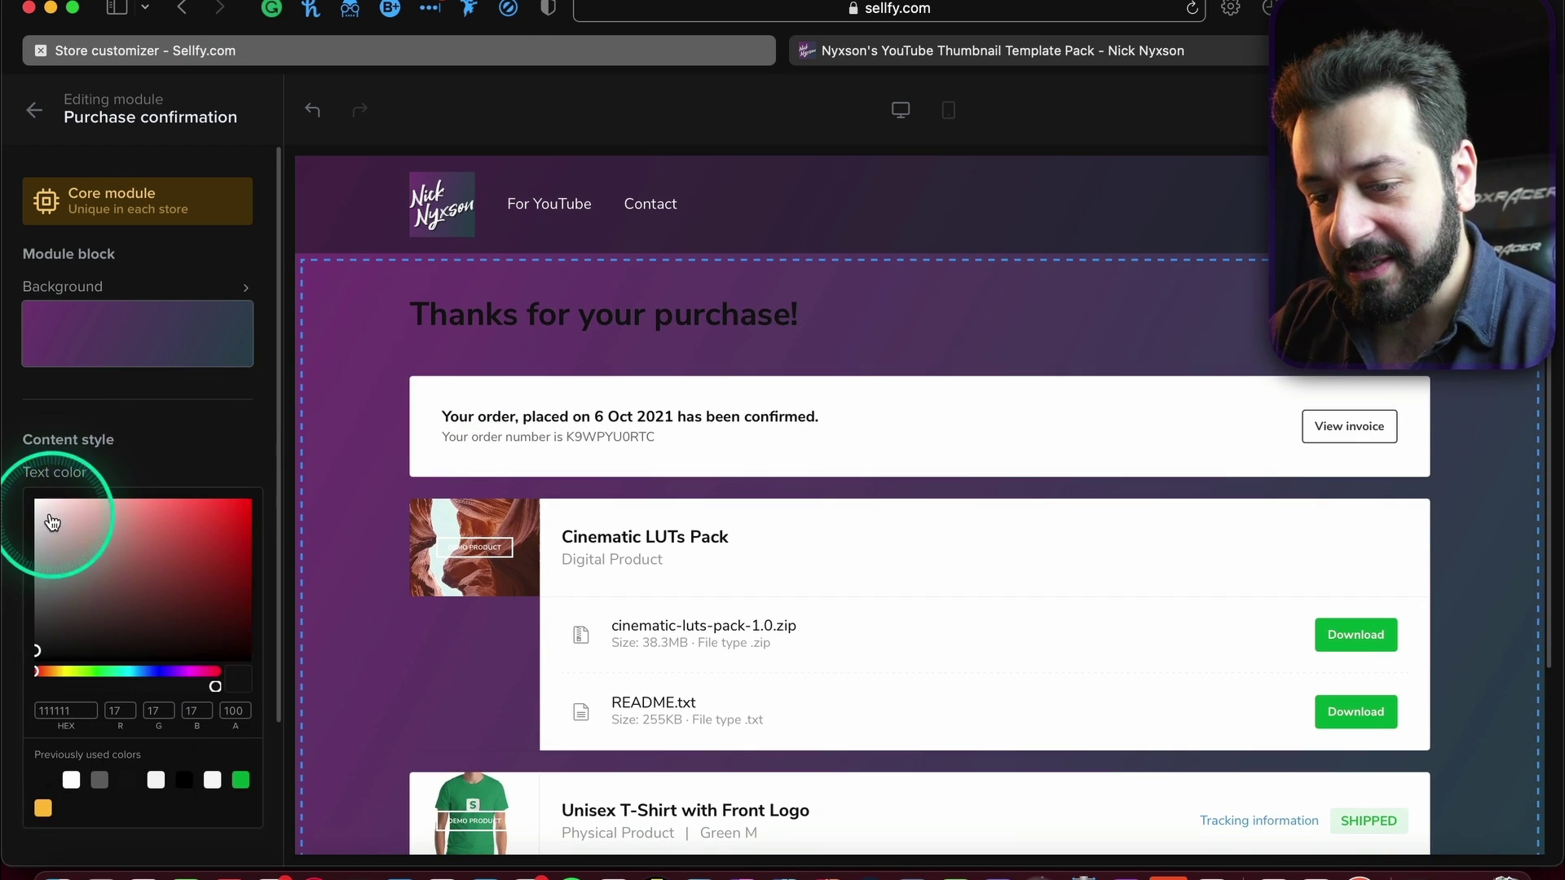
left_click(71, 780)
left_click(478, 373)
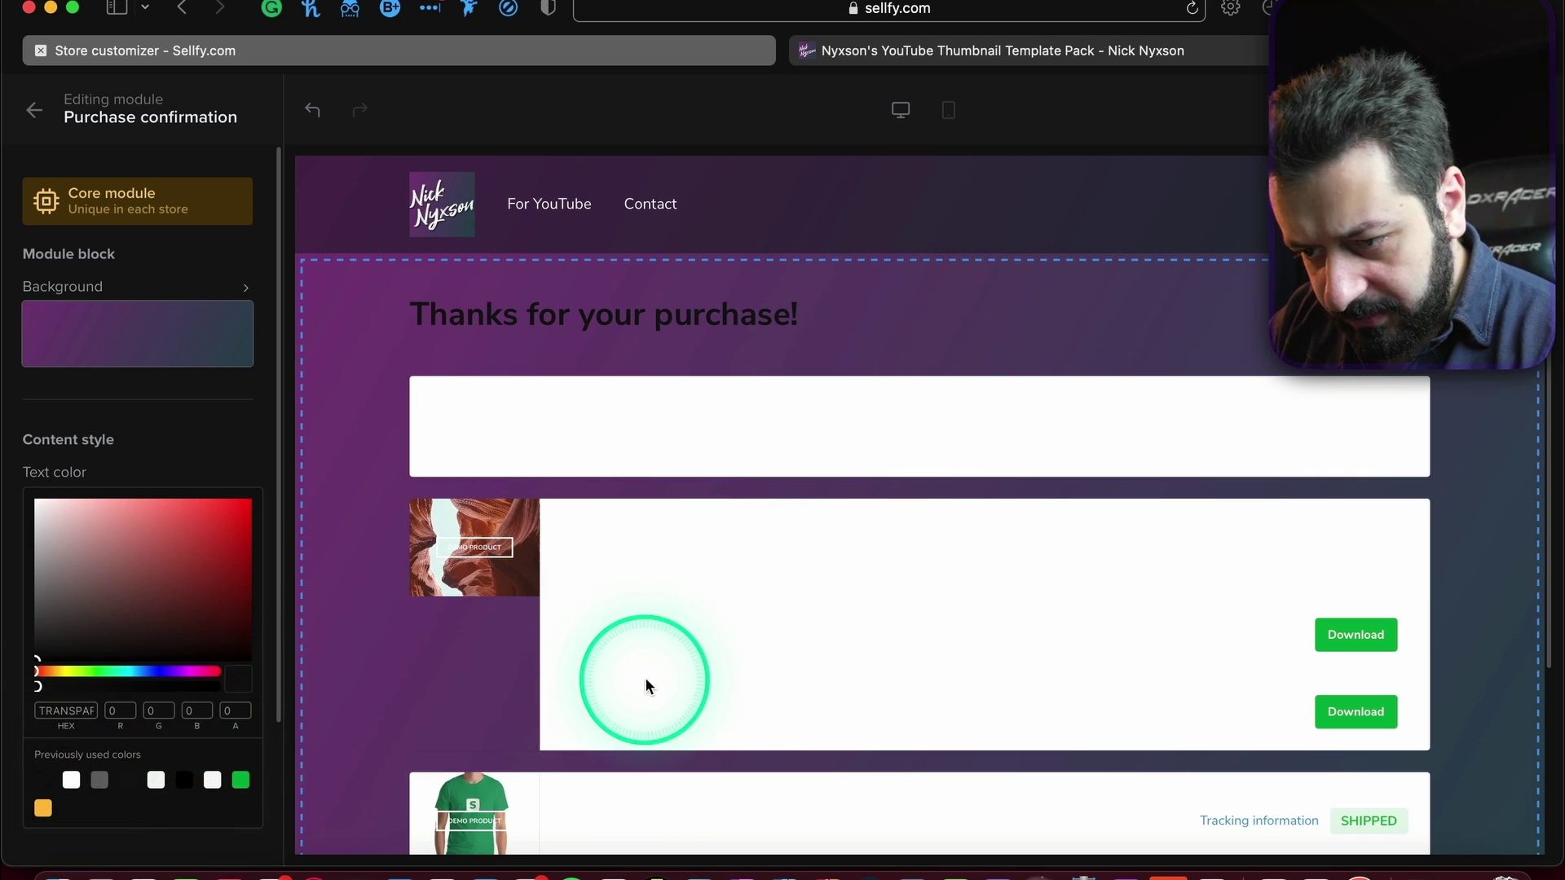
scroll(226, 479, "down", 2)
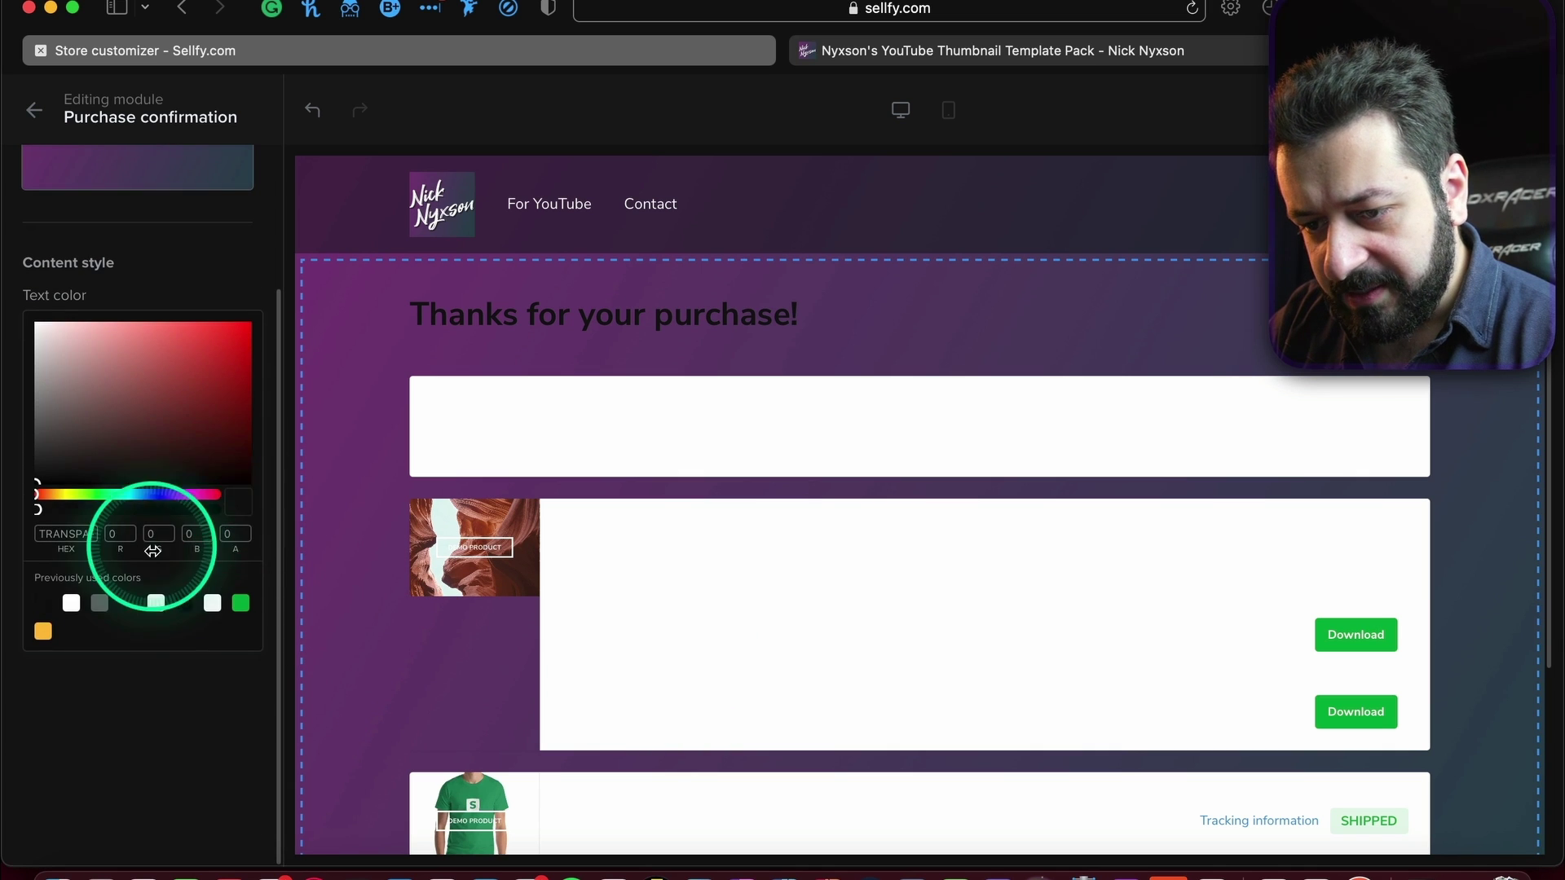
left_click(175, 820)
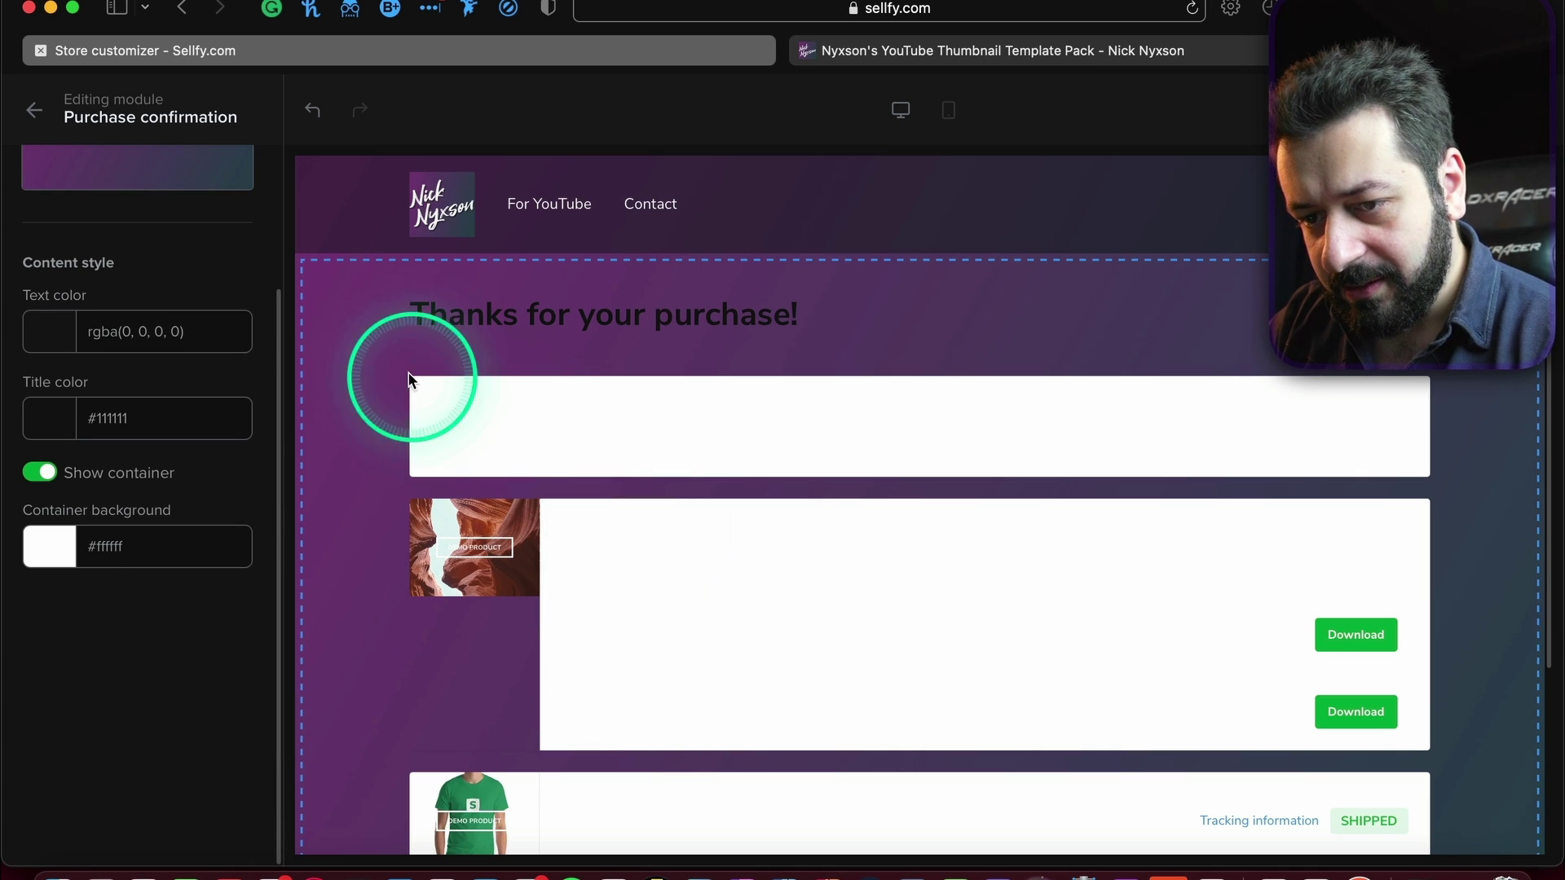
Undo the text color and background image changes on the Purchase confirmation module.
key("super+z")
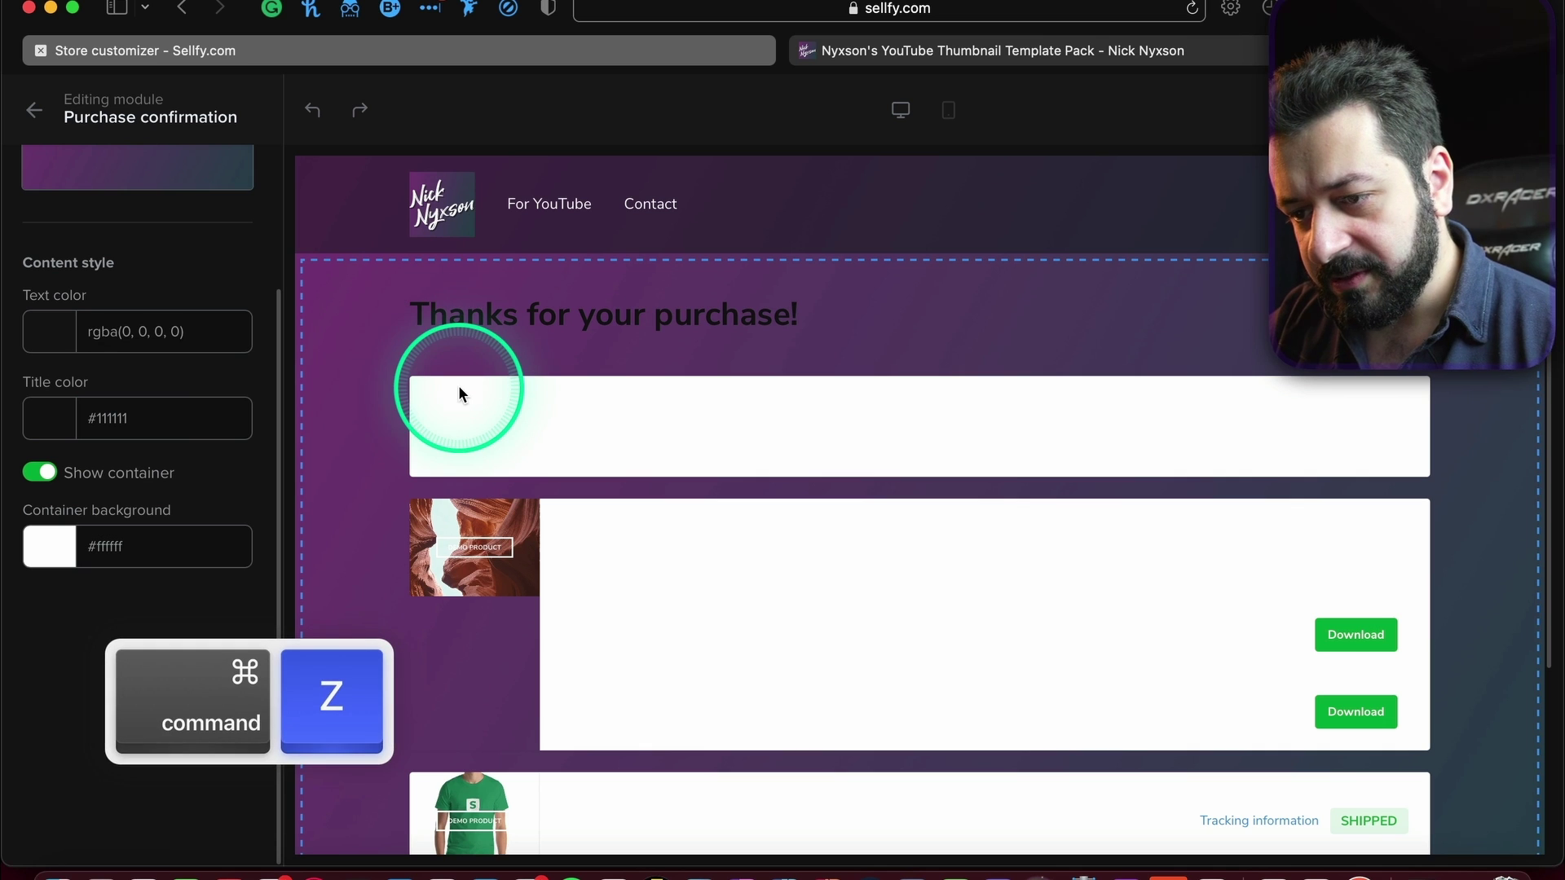
key("super+z")
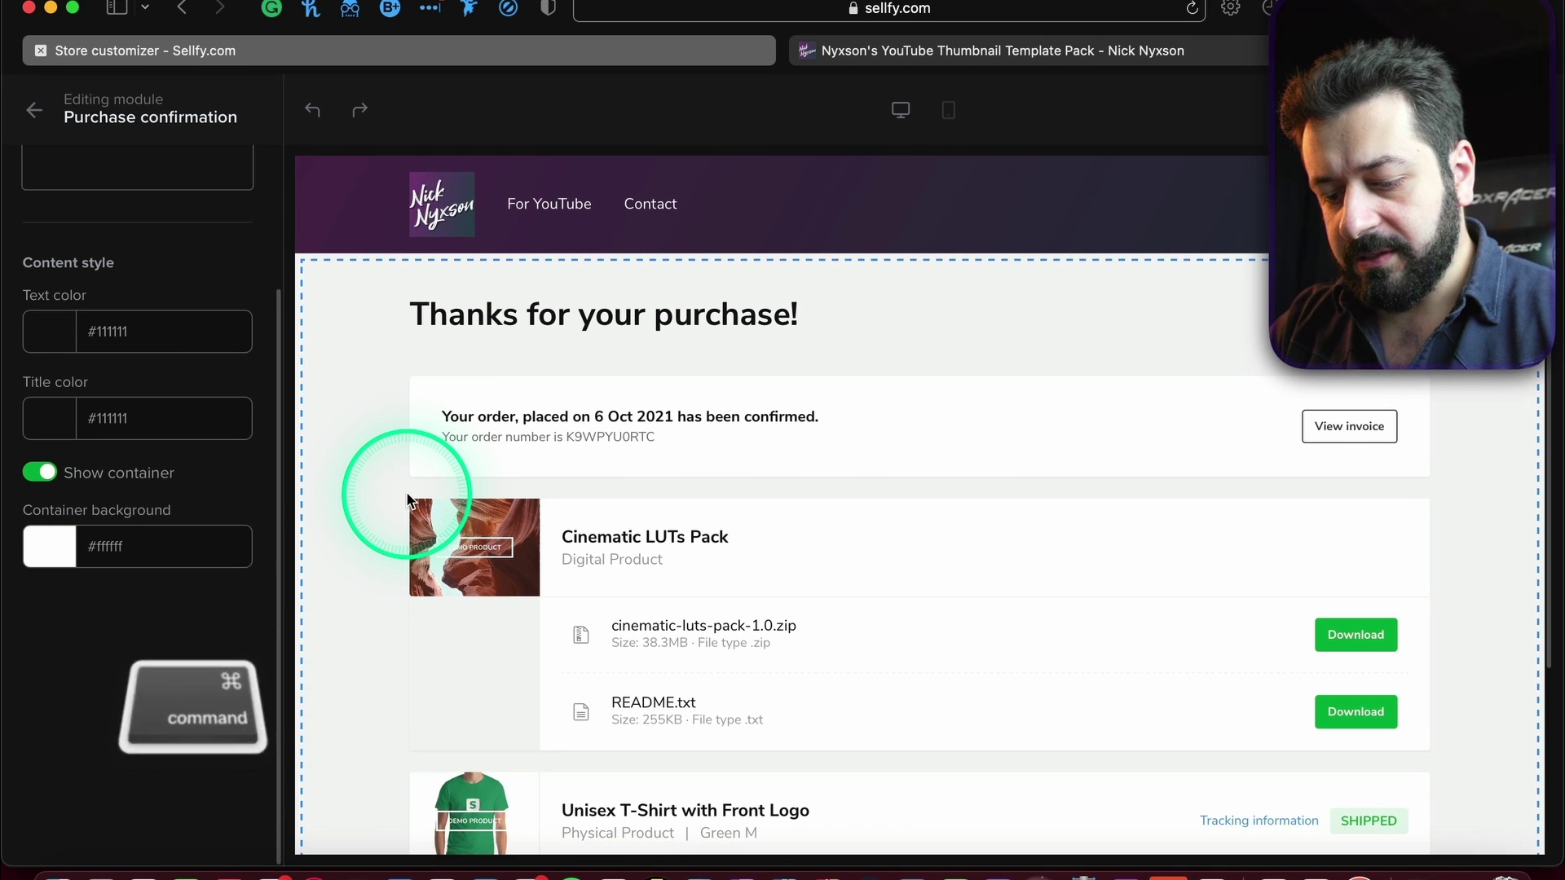
key("super+shift+z")
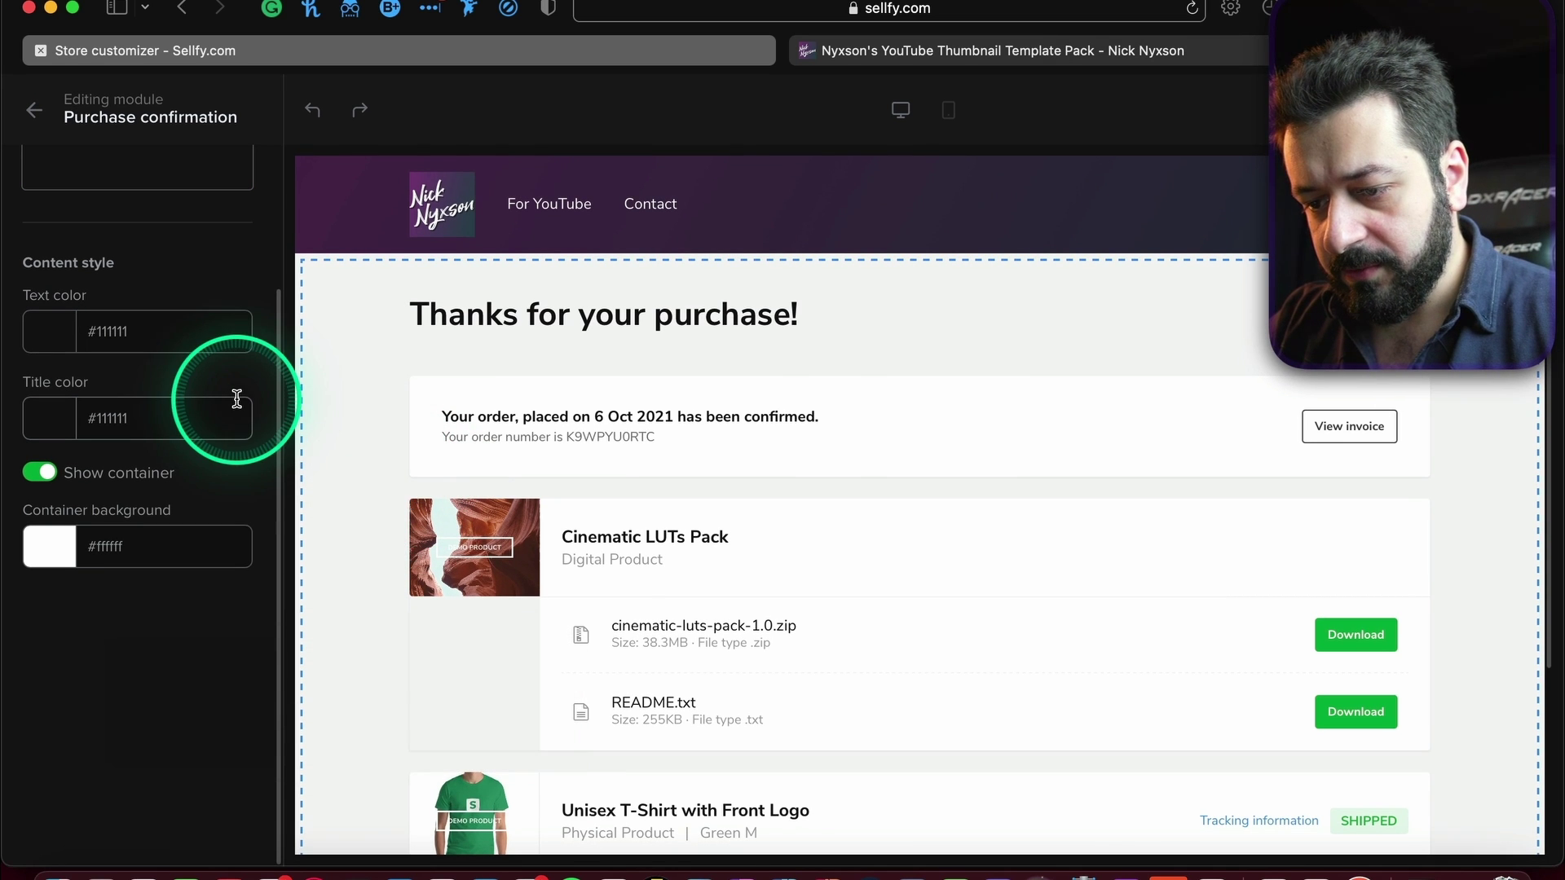
Reapply Sellfy Background.png as the background image behind the order confirmation content.
scroll(234, 394, "up", 3)
left_click(154, 330)
left_click(402, 440)
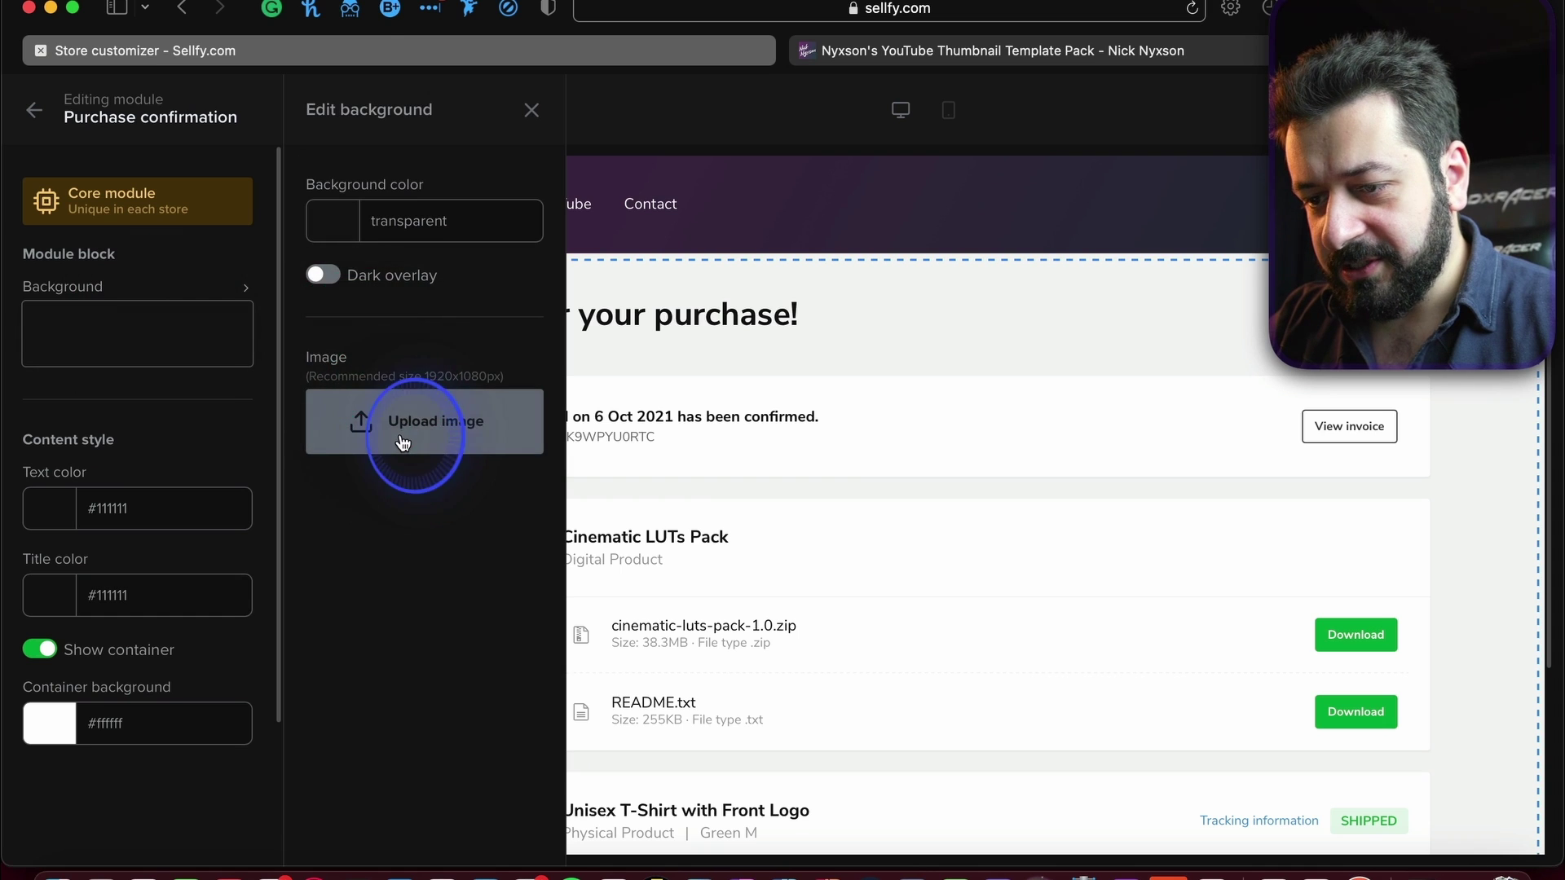
double_click(738, 398)
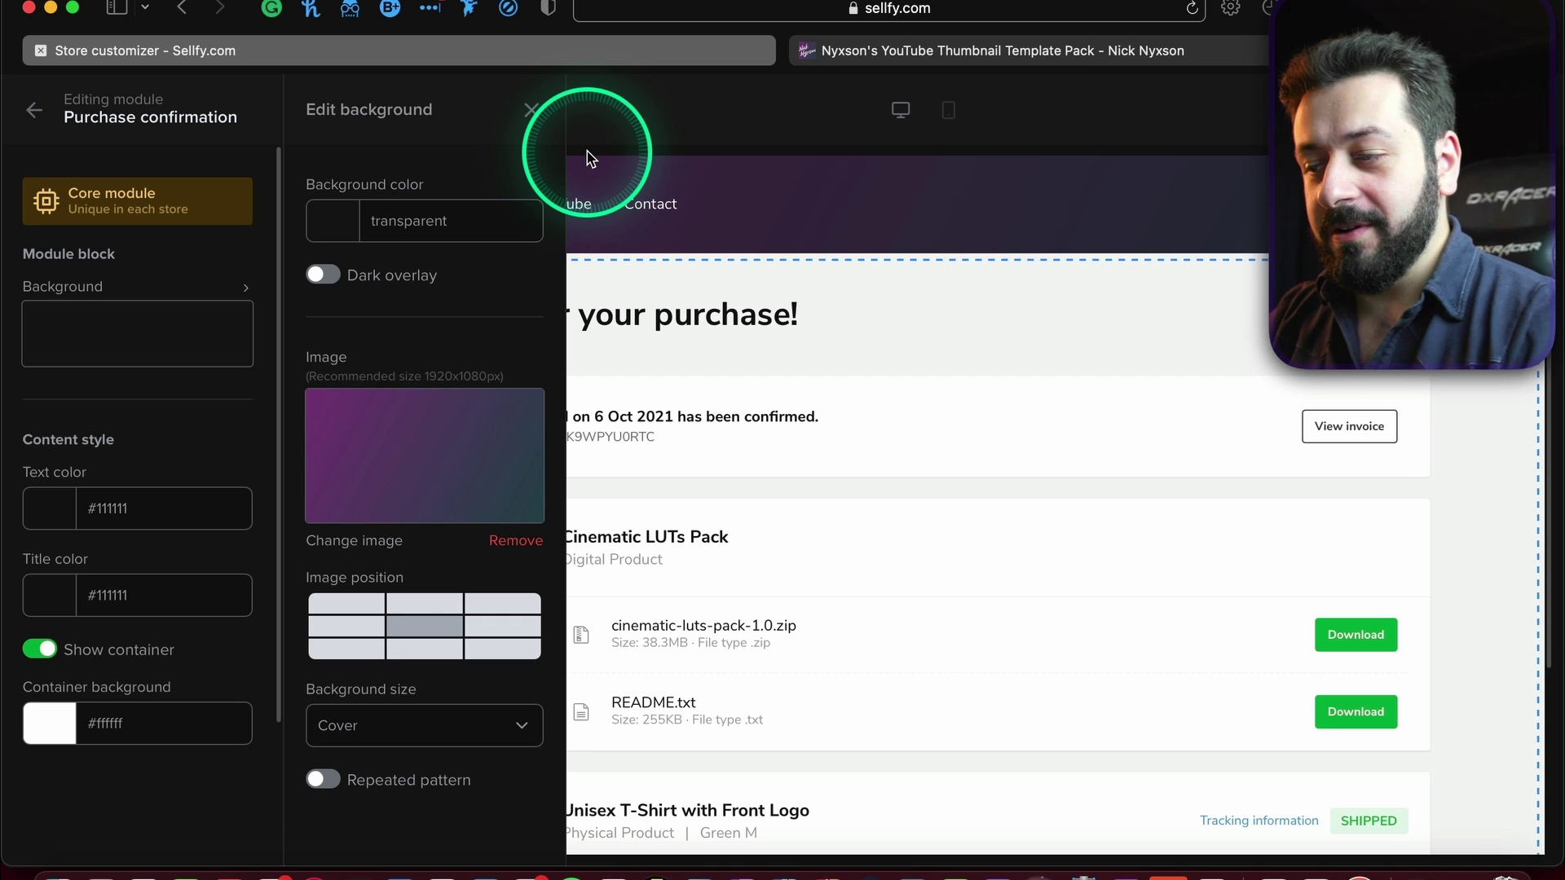
left_click(530, 110)
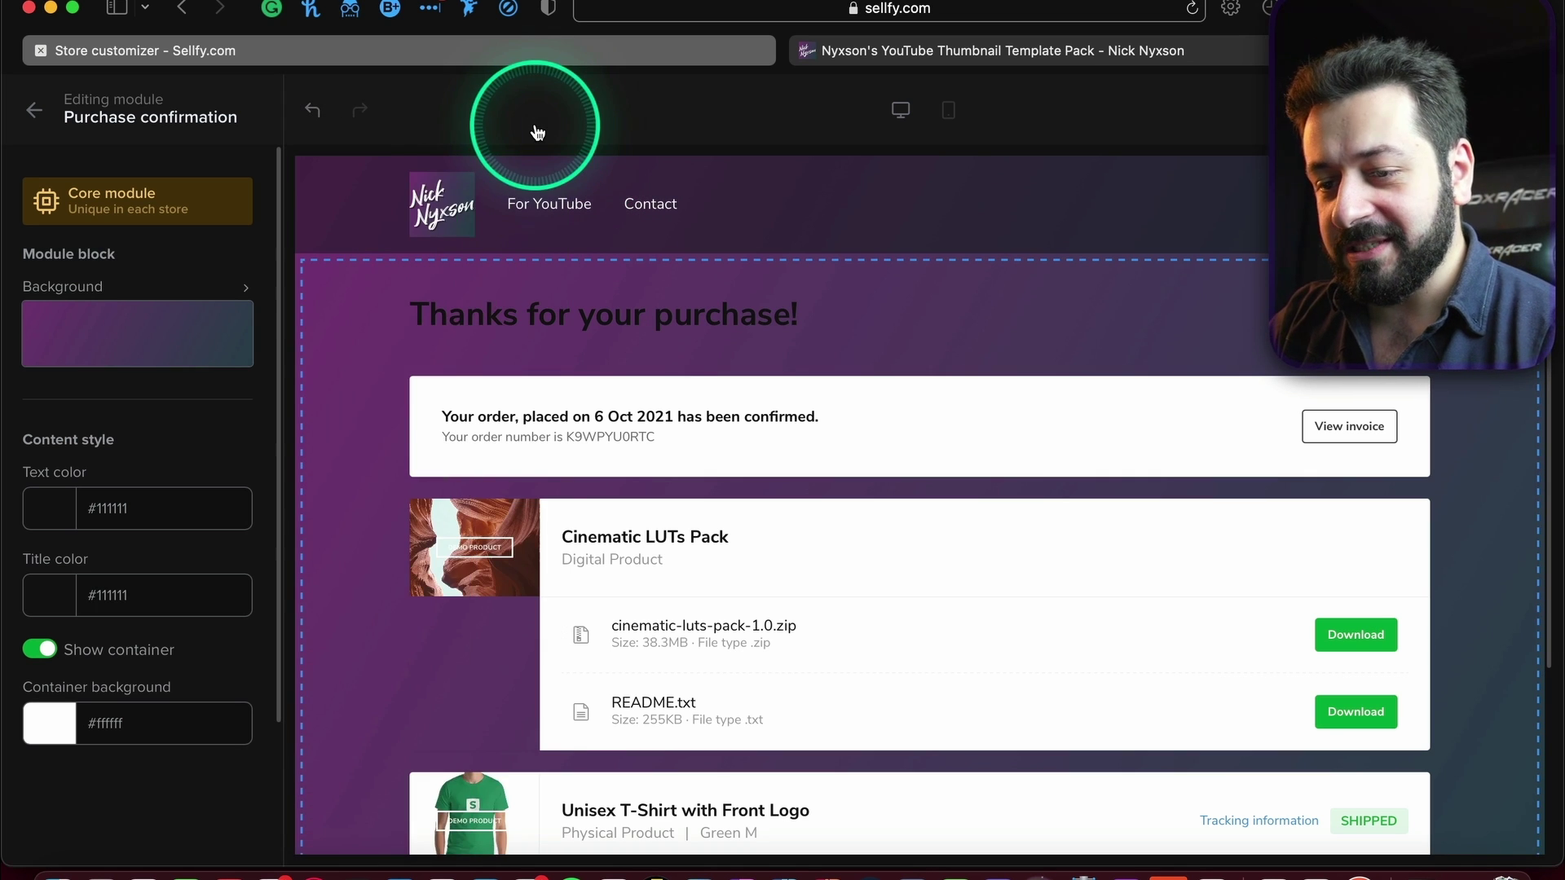
Set the Purchase confirmation module's title color to white, FFFFFF, and return to the store's page list.
left_click(26, 568)
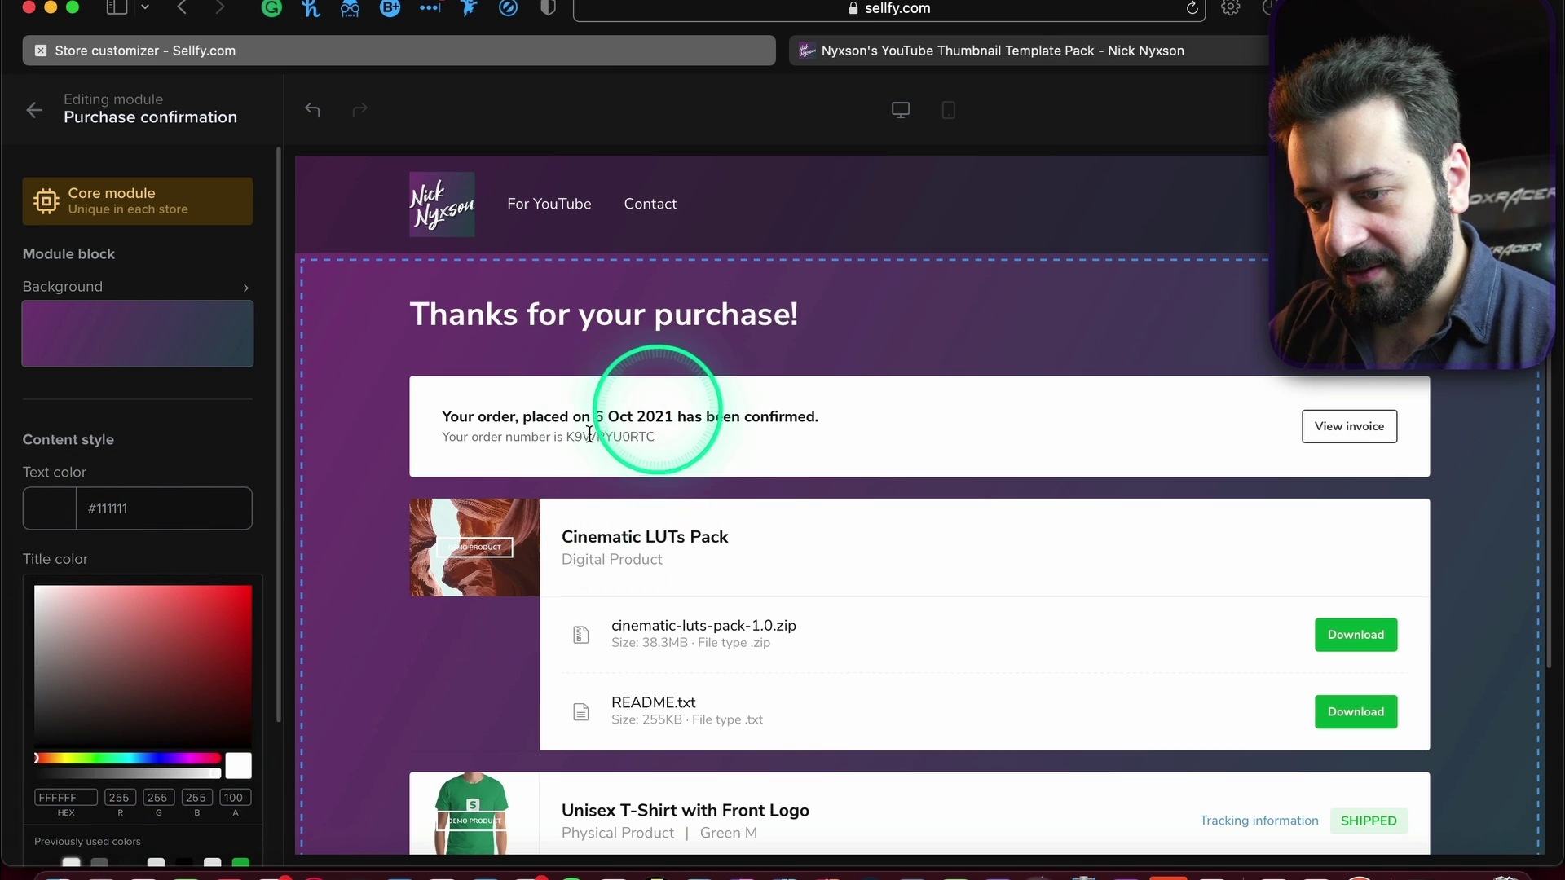
left_click(49, 116)
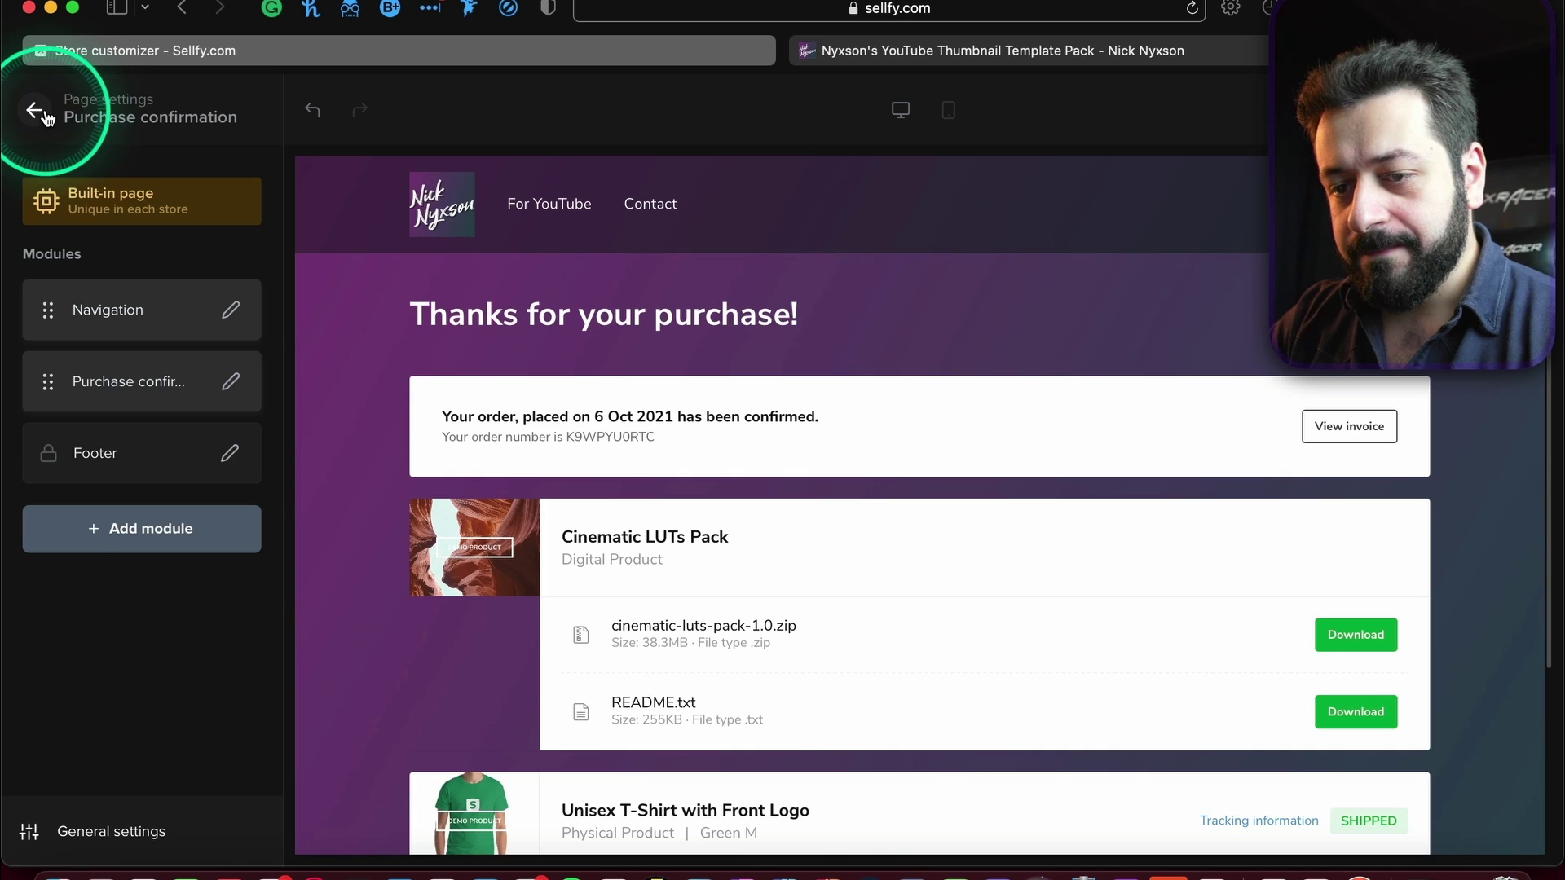
left_click(39, 111)
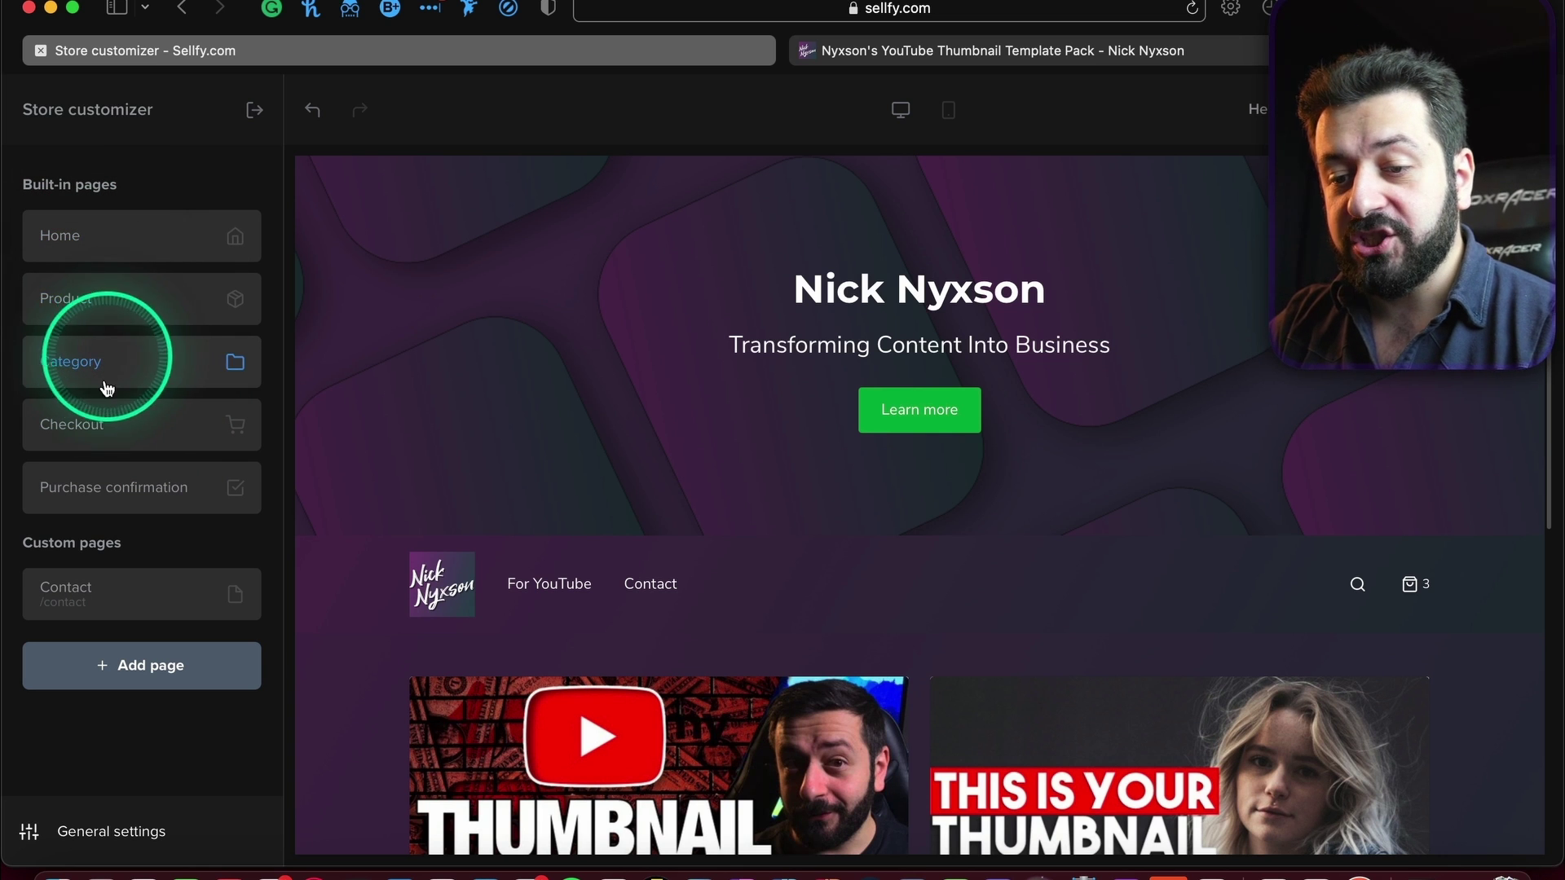
Add a blank custom page to the store and delete it again.
left_click(122, 664)
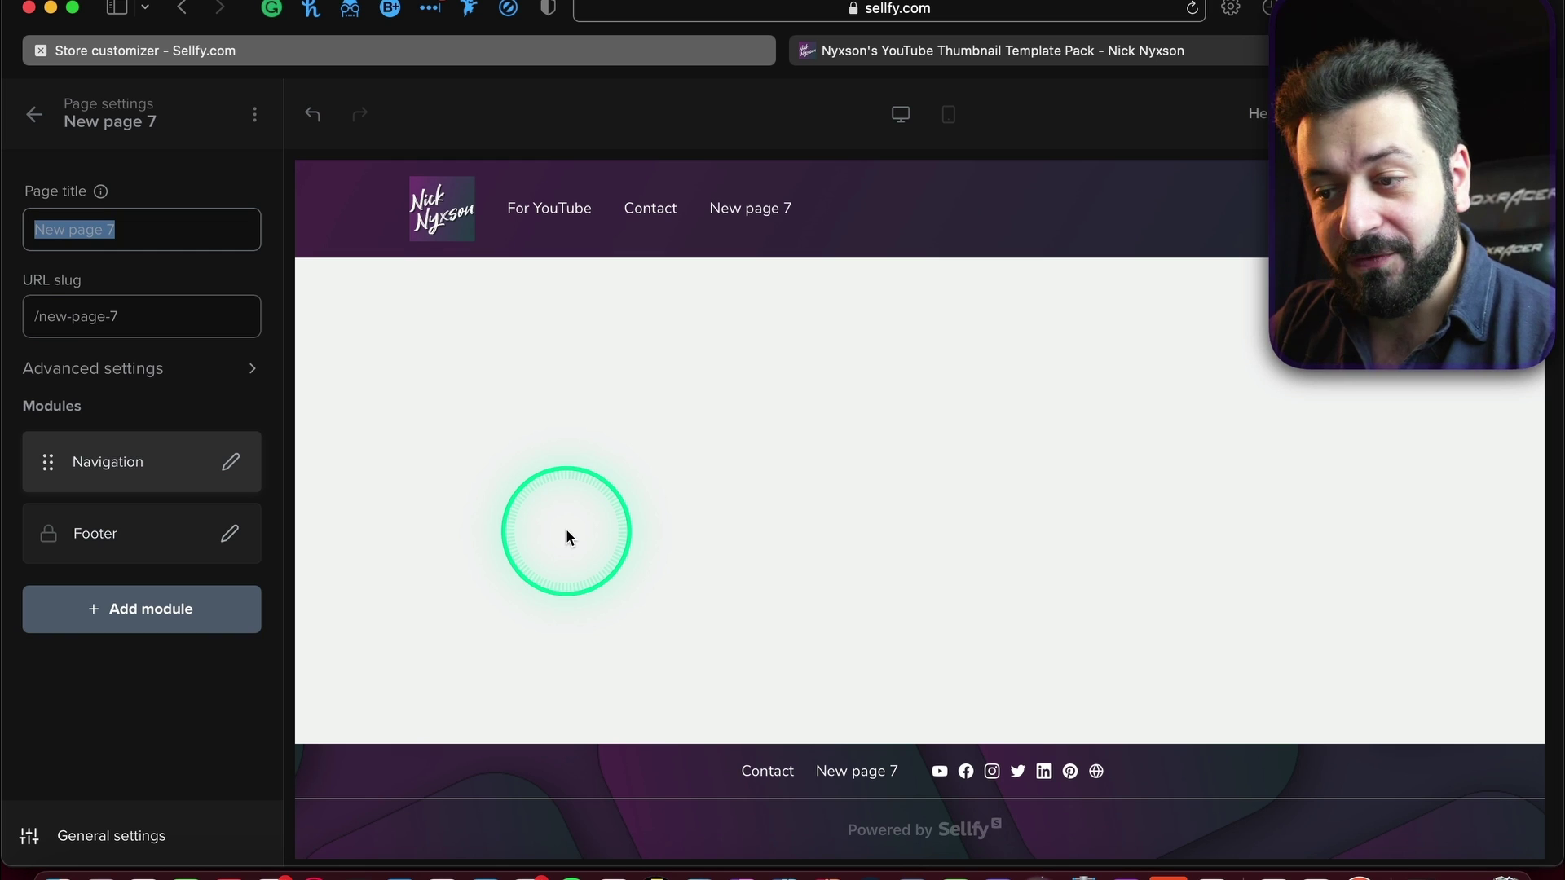
left_click(252, 109)
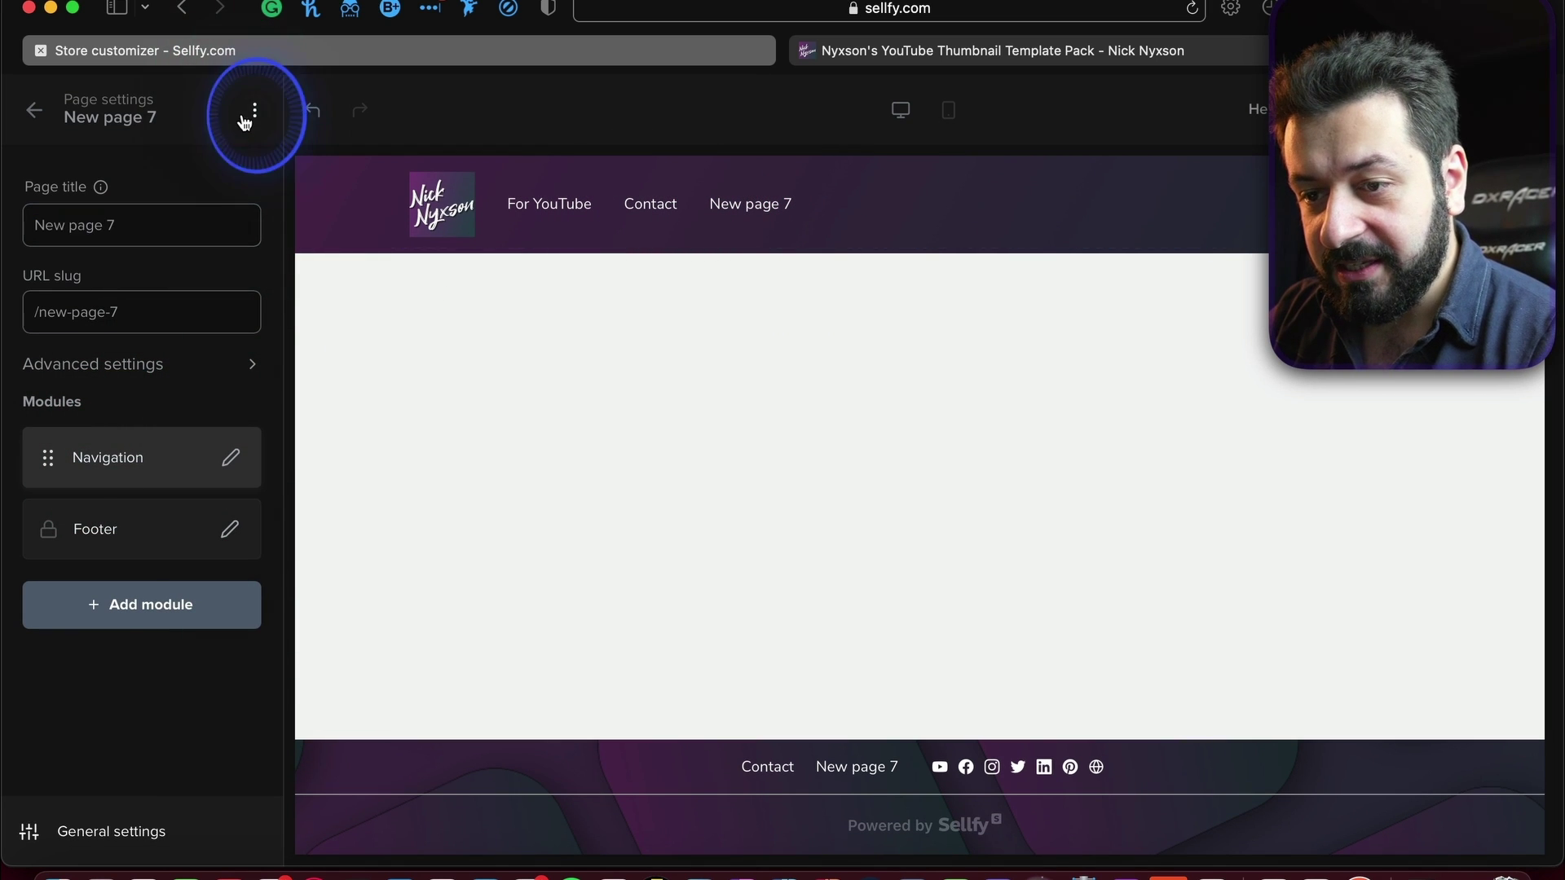
left_click(210, 245)
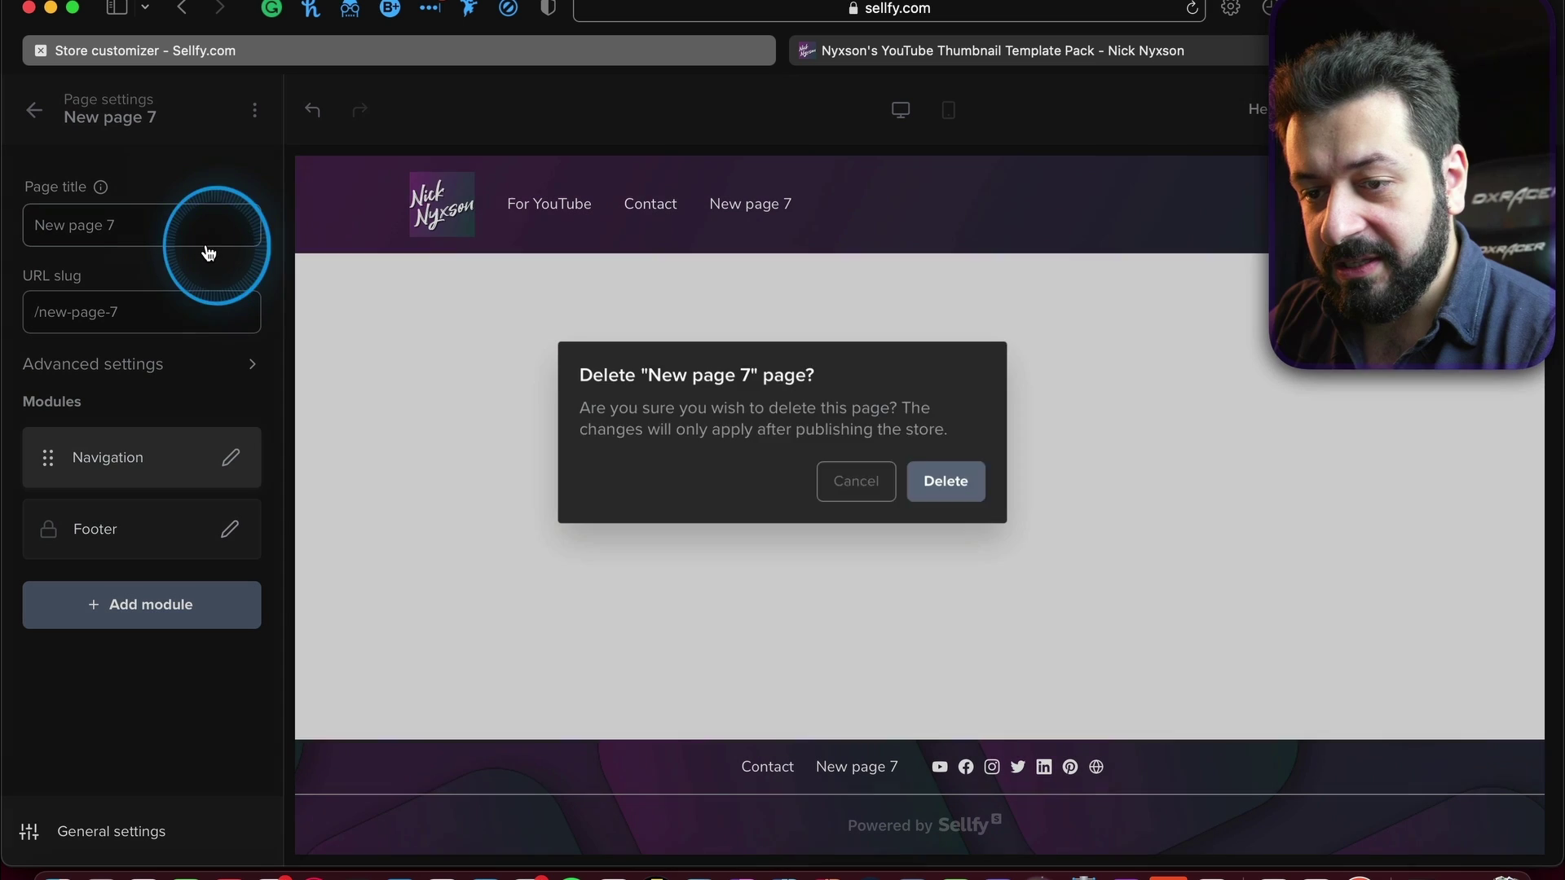
left_click(945, 481)
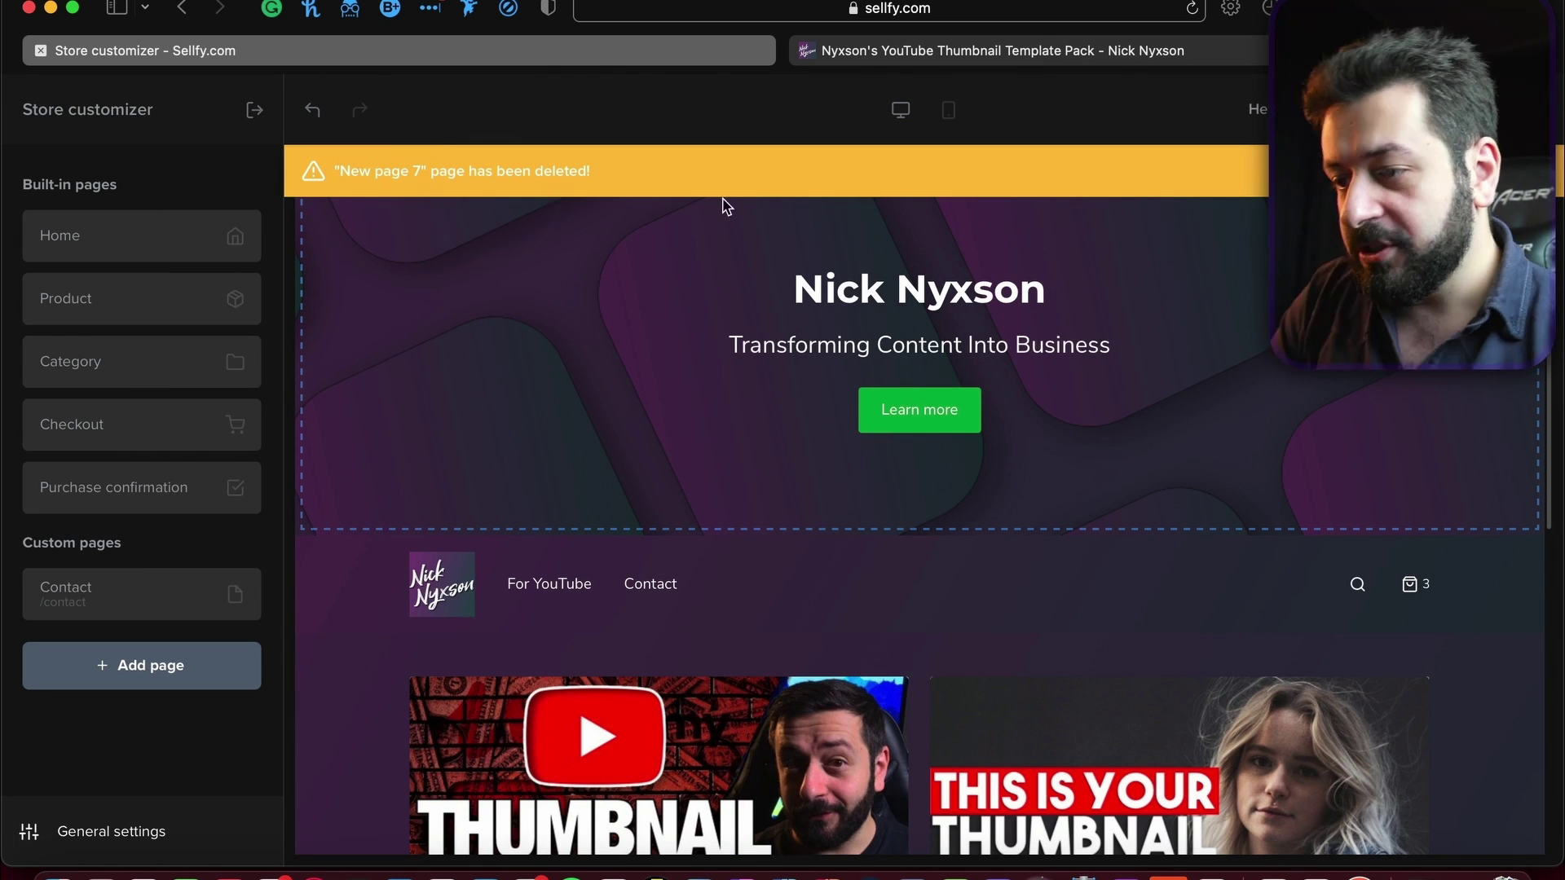
Switch to the mobile preview and look through the home page, including the products, newsletter and navigation.
left_click(955, 114)
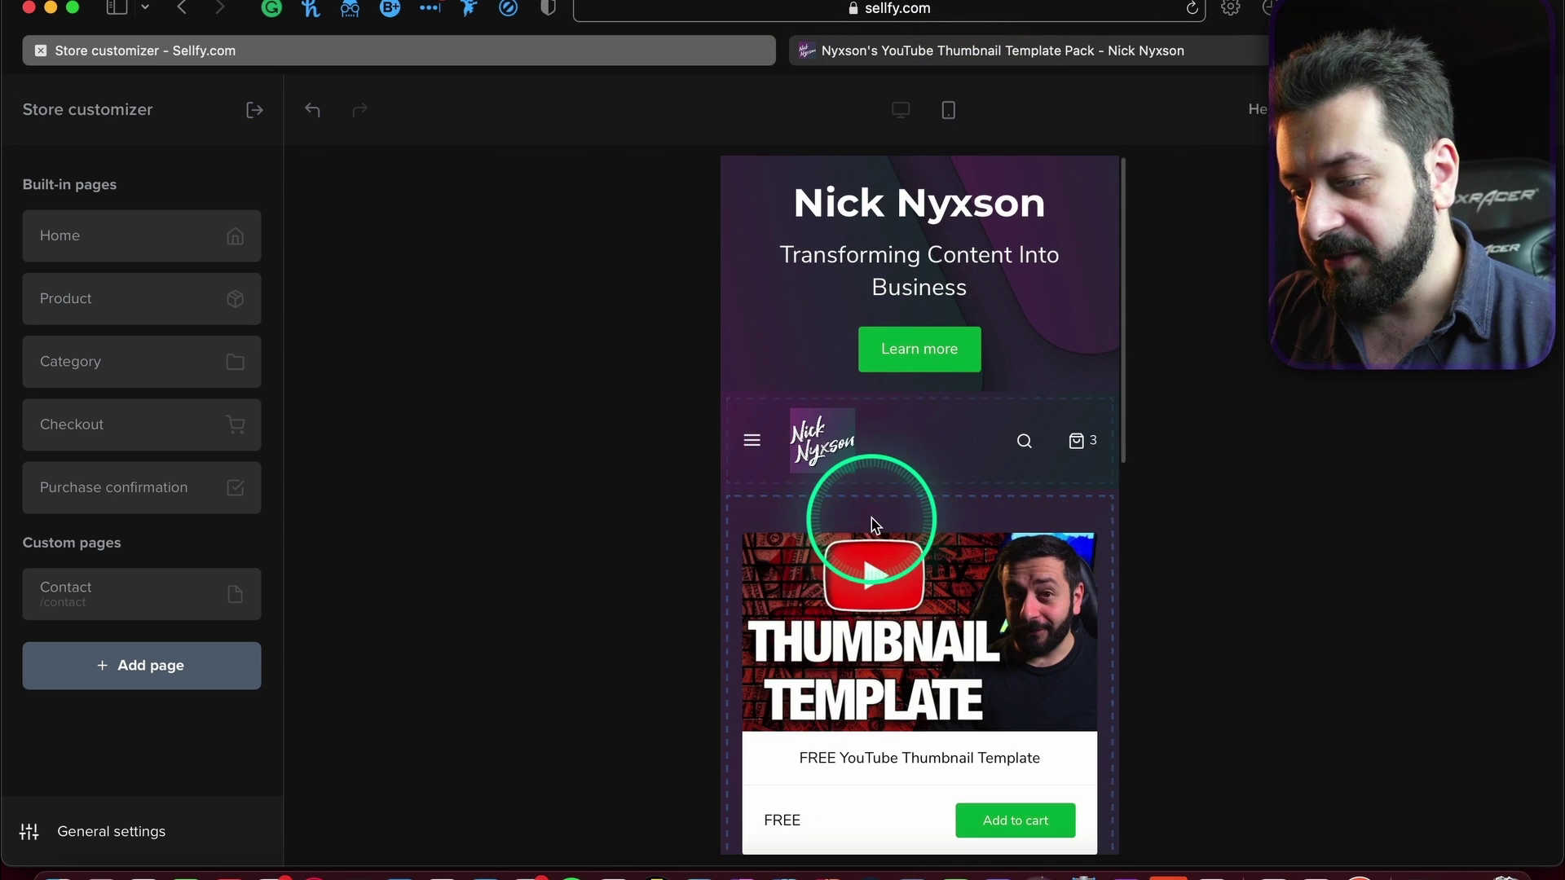
scroll(874, 524, "down", 10)
scroll(872, 524, "up", 4)
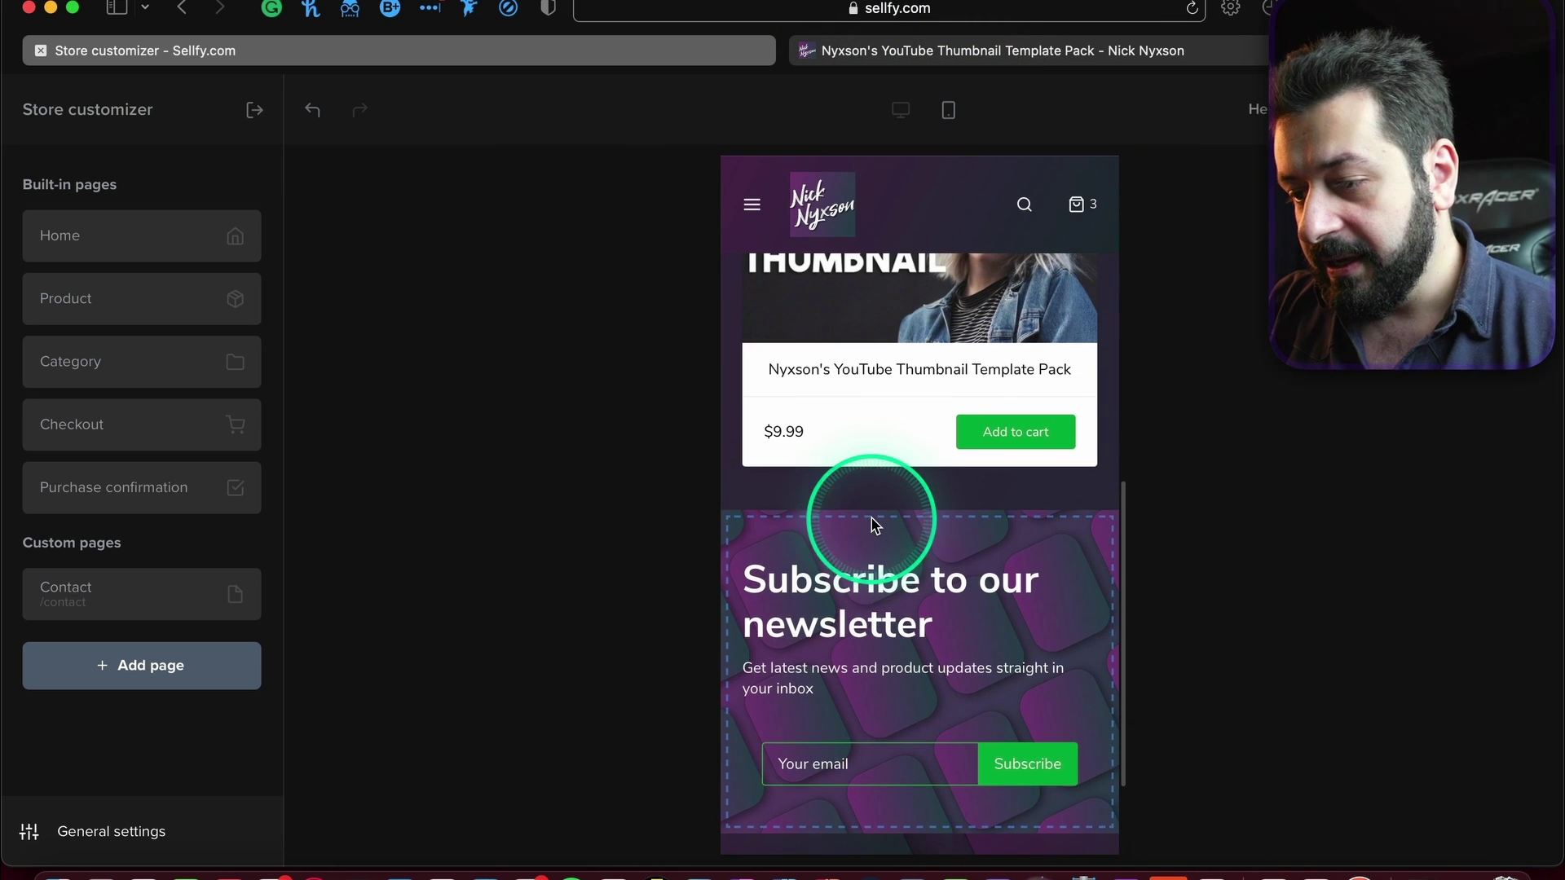
scroll(874, 524, "up", 10)
scroll(888, 456, "down", 10)
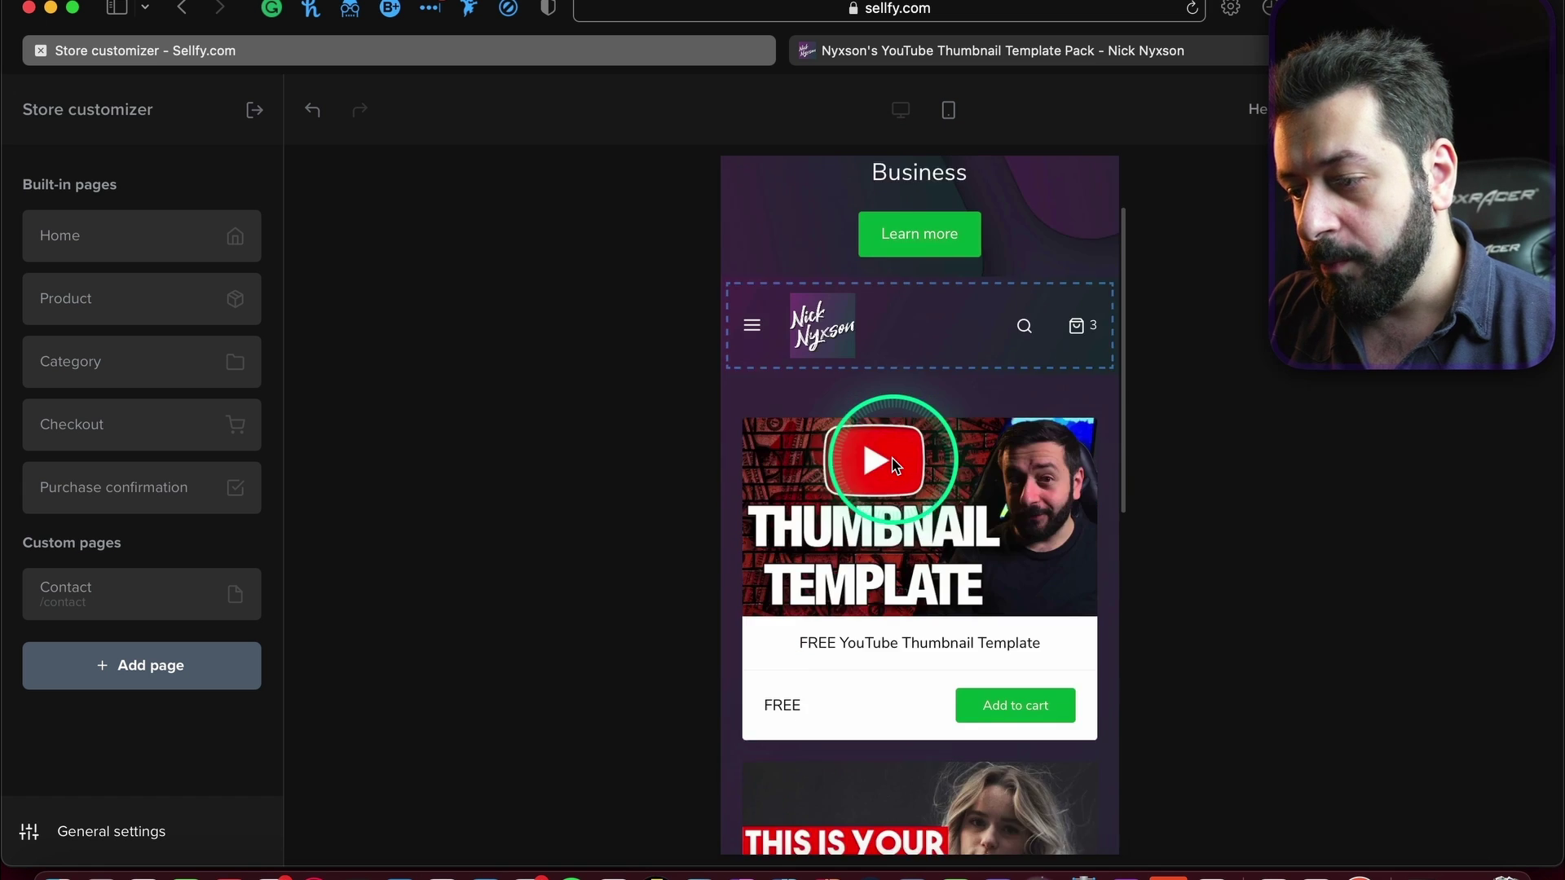
scroll(786, 263, "up", 5)
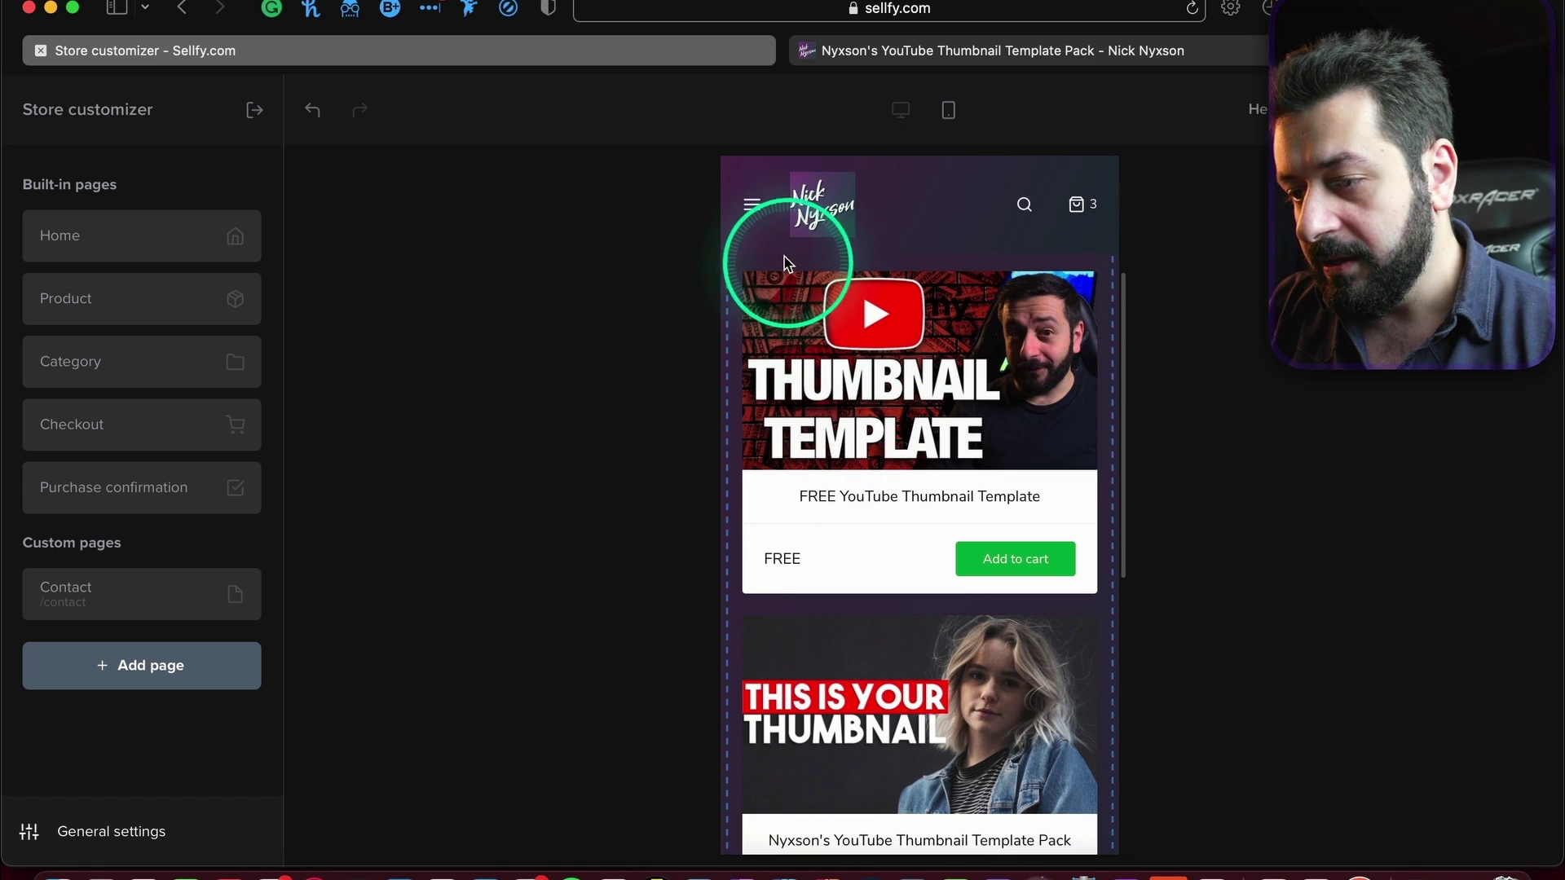
left_click(751, 208)
scroll(896, 287, "up", 3)
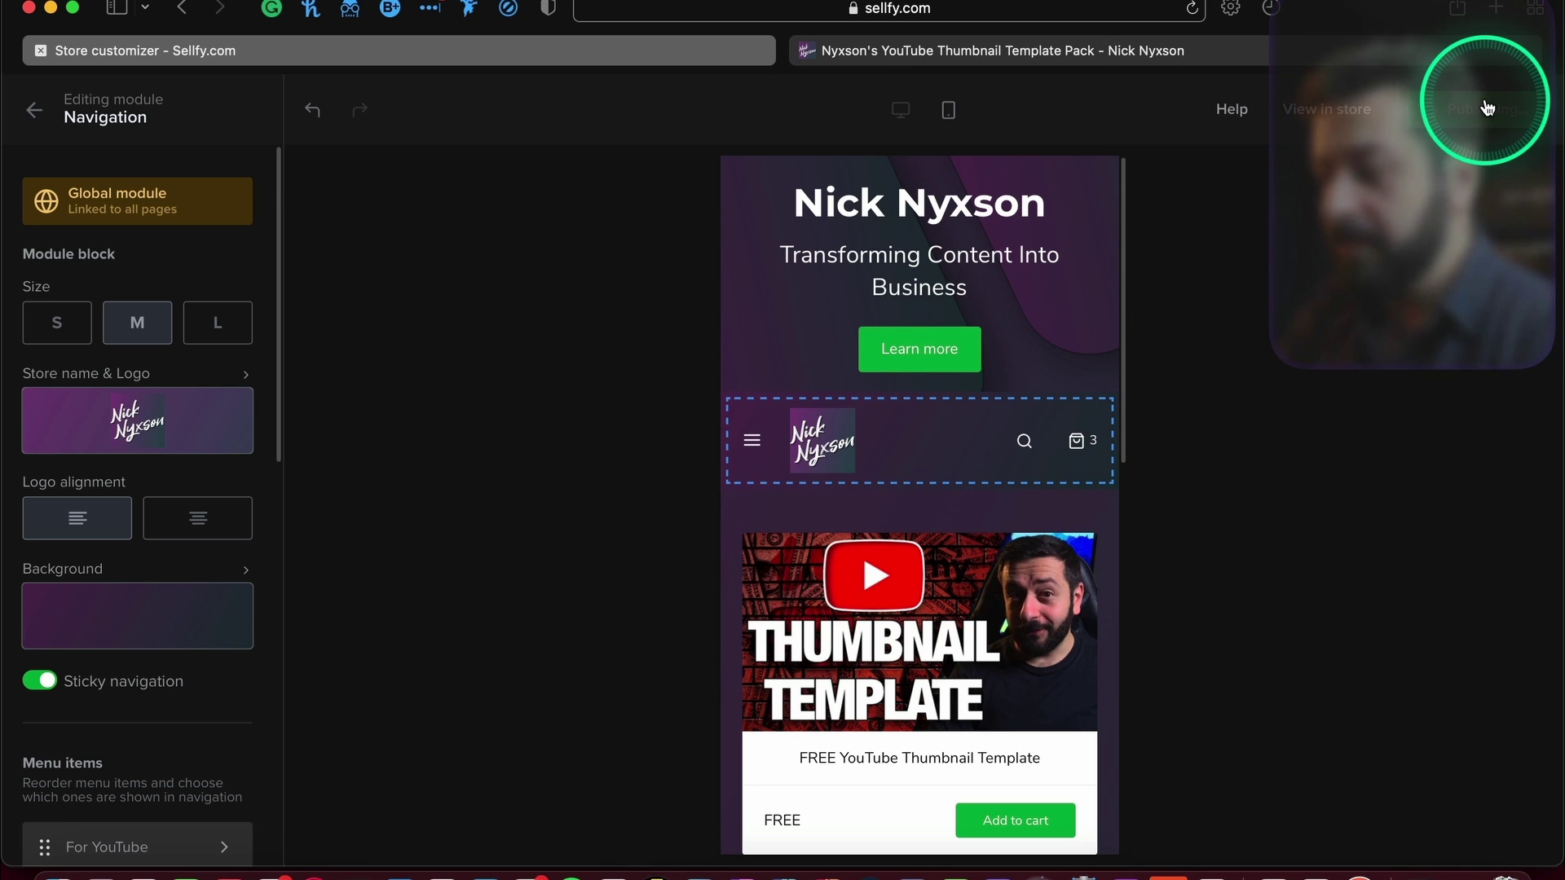
Publish the store changes and return to the store customizer's page list.
left_click(1487, 107)
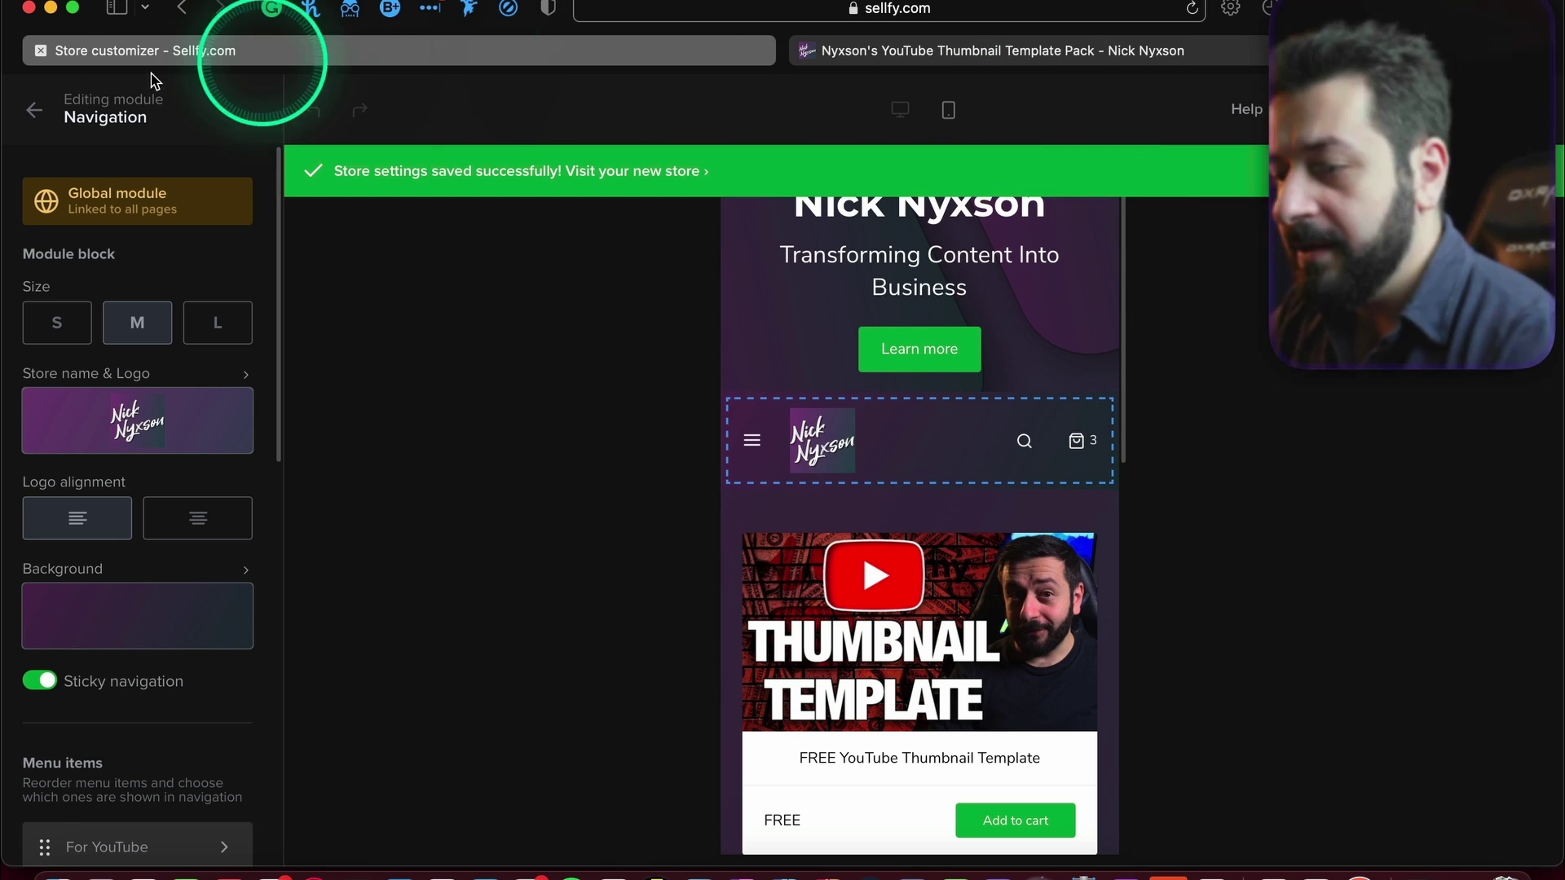
left_click(36, 110)
left_click(37, 110)
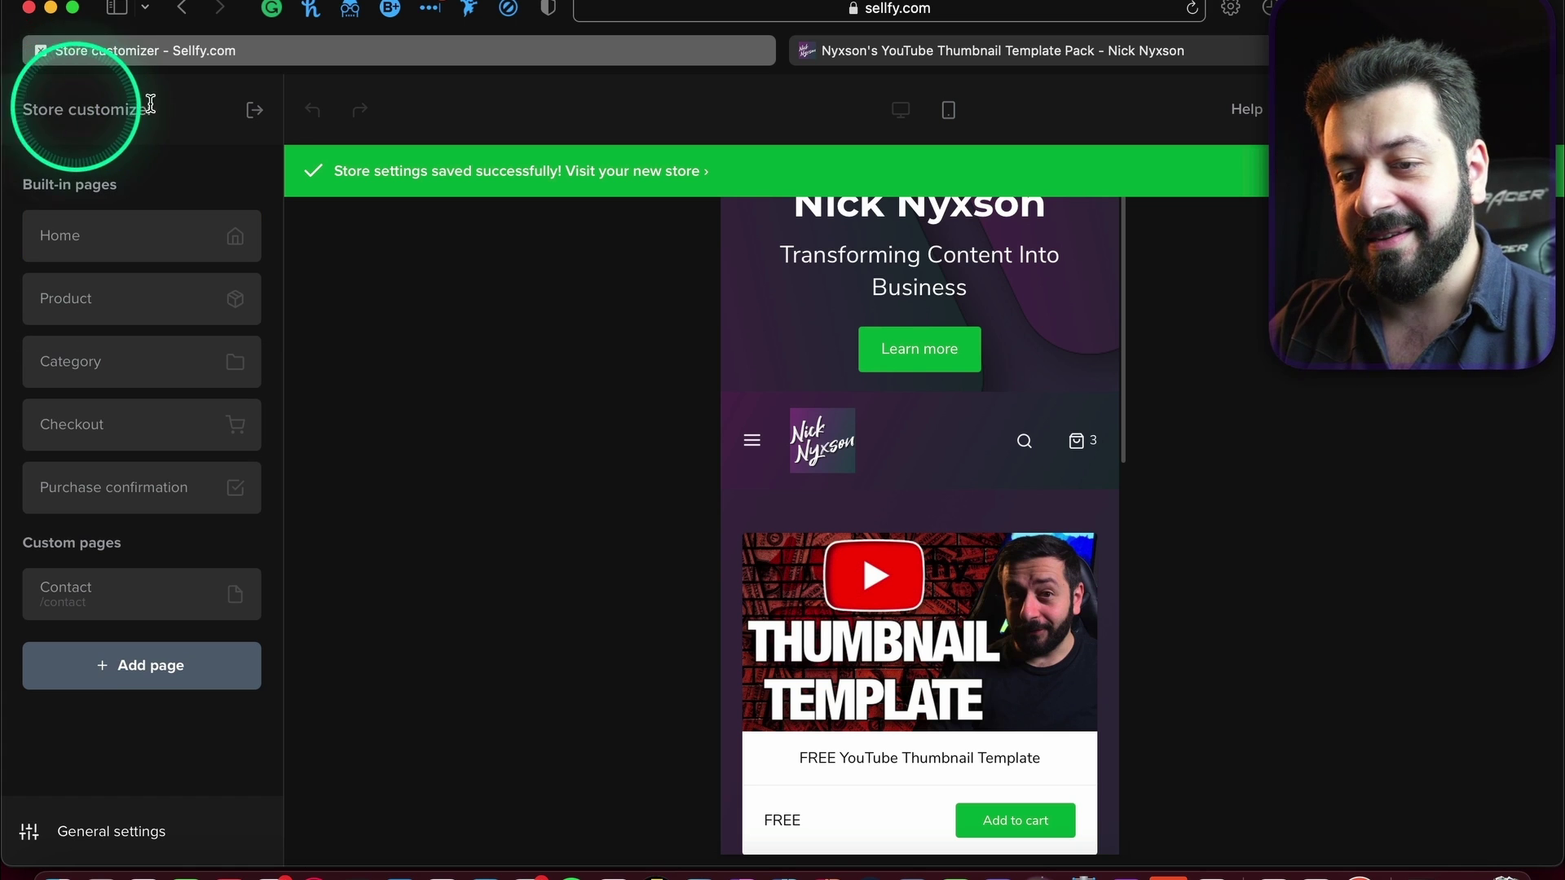
Open the store's general settings and look through the logo, tab icon, store features and button style options.
left_click(254, 109)
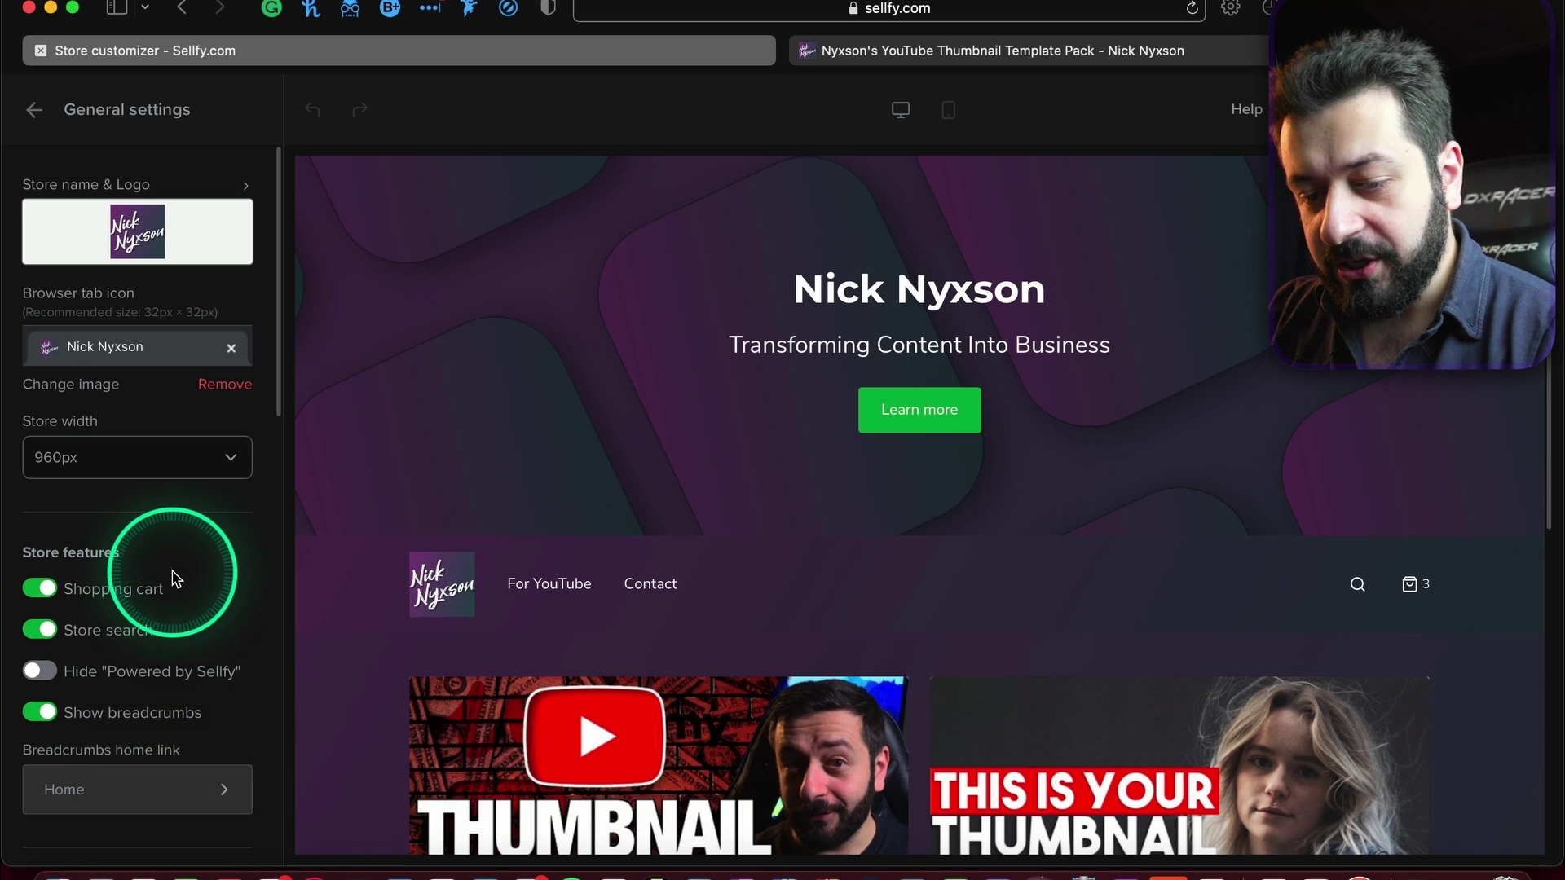
scroll(174, 576, "down", 3)
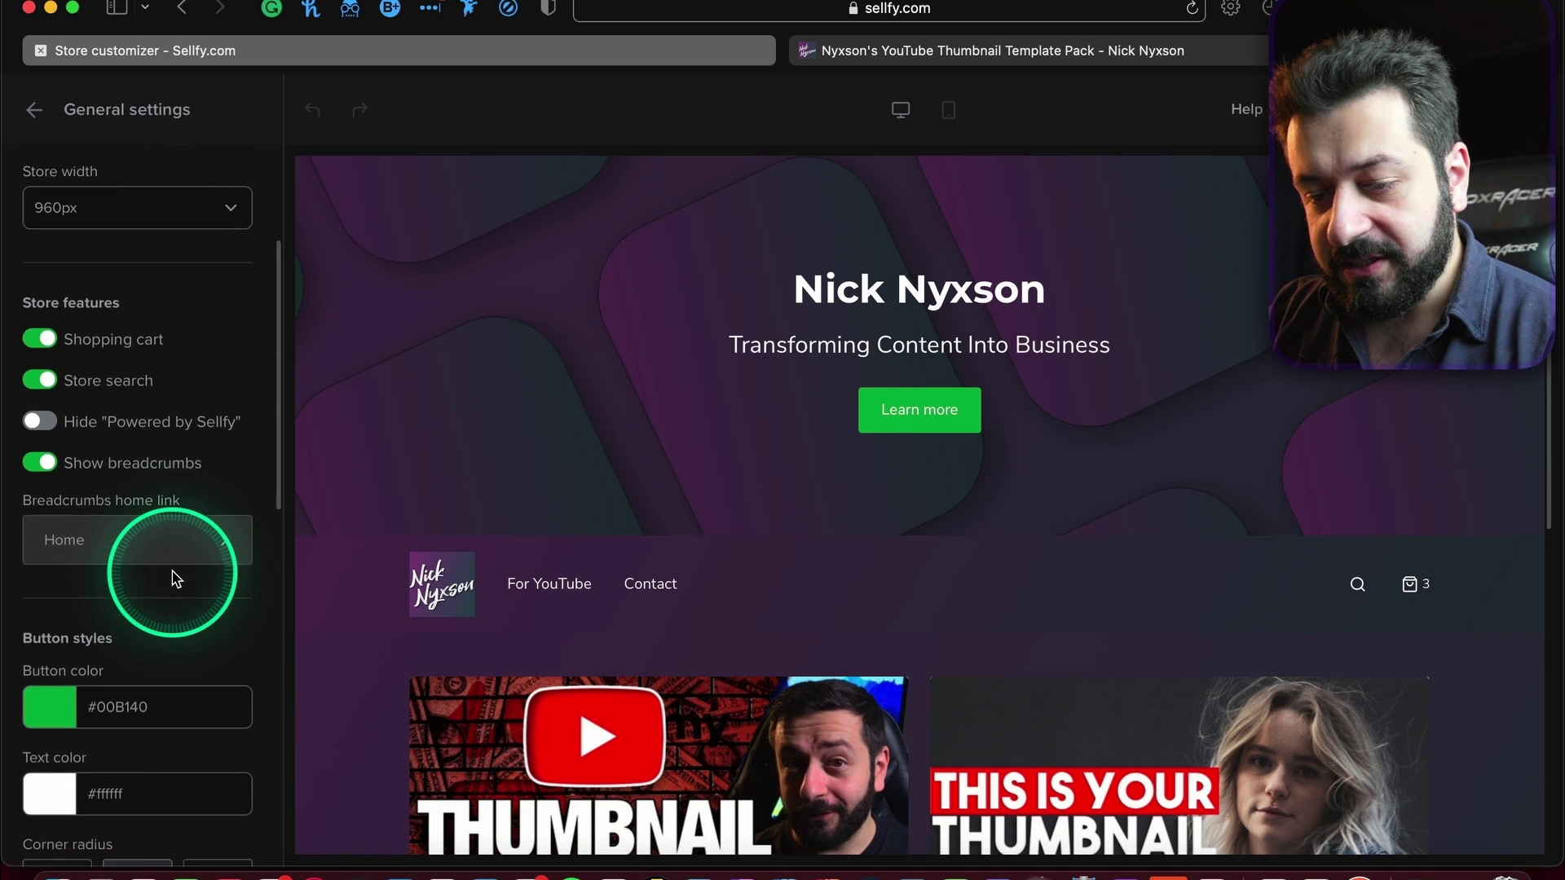
scroll(174, 576, "down", 10)
scroll(171, 576, "up", 15)
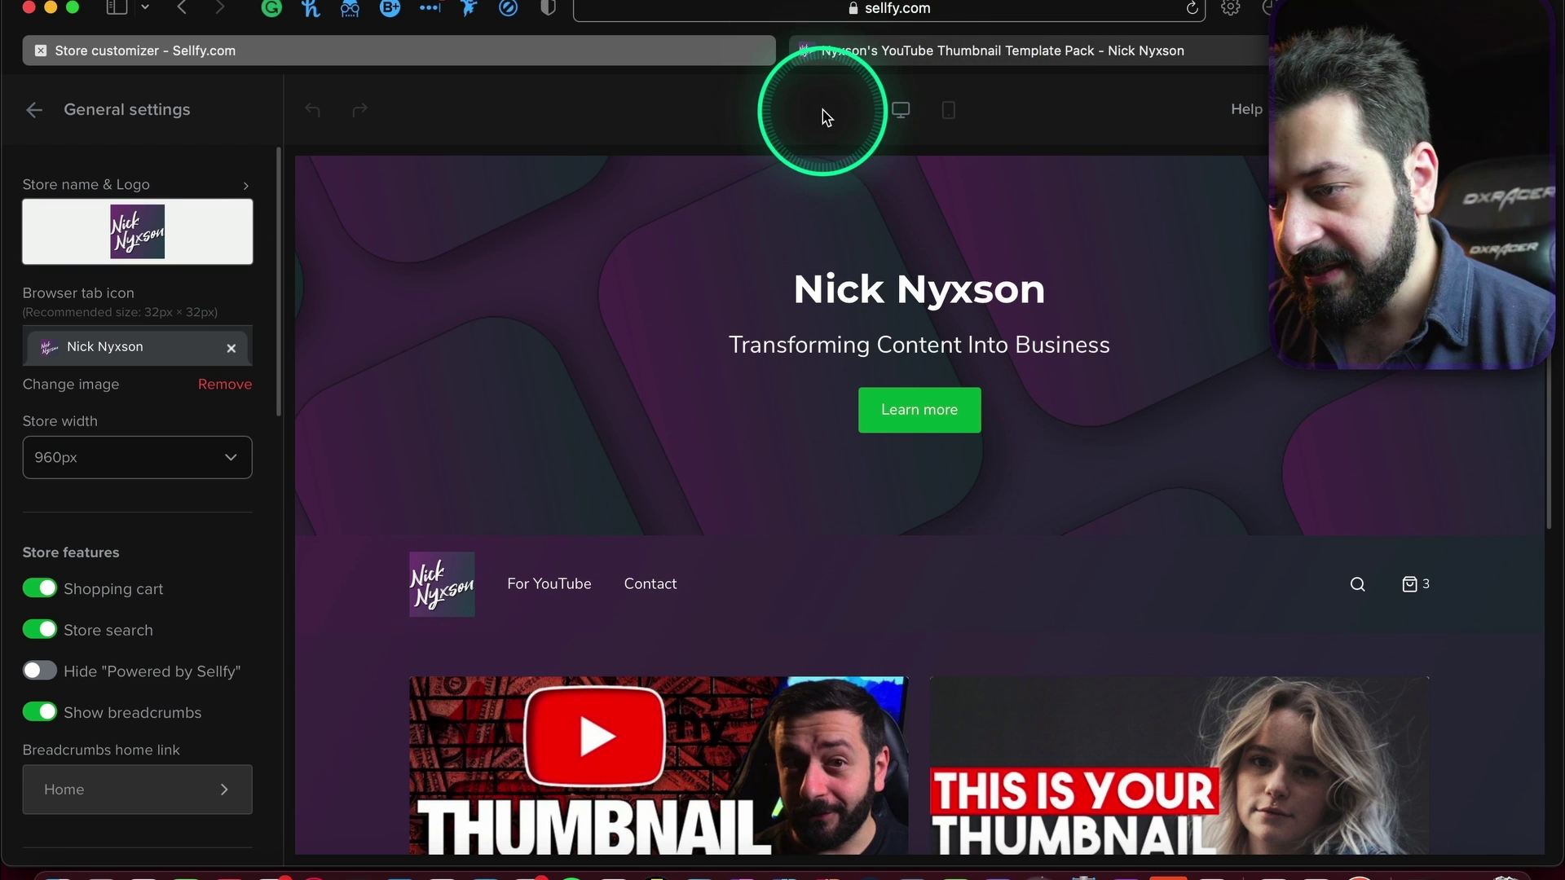
Try store widths of 1080px and 1200px in the general settings and return the width to 960px.
key("fn")
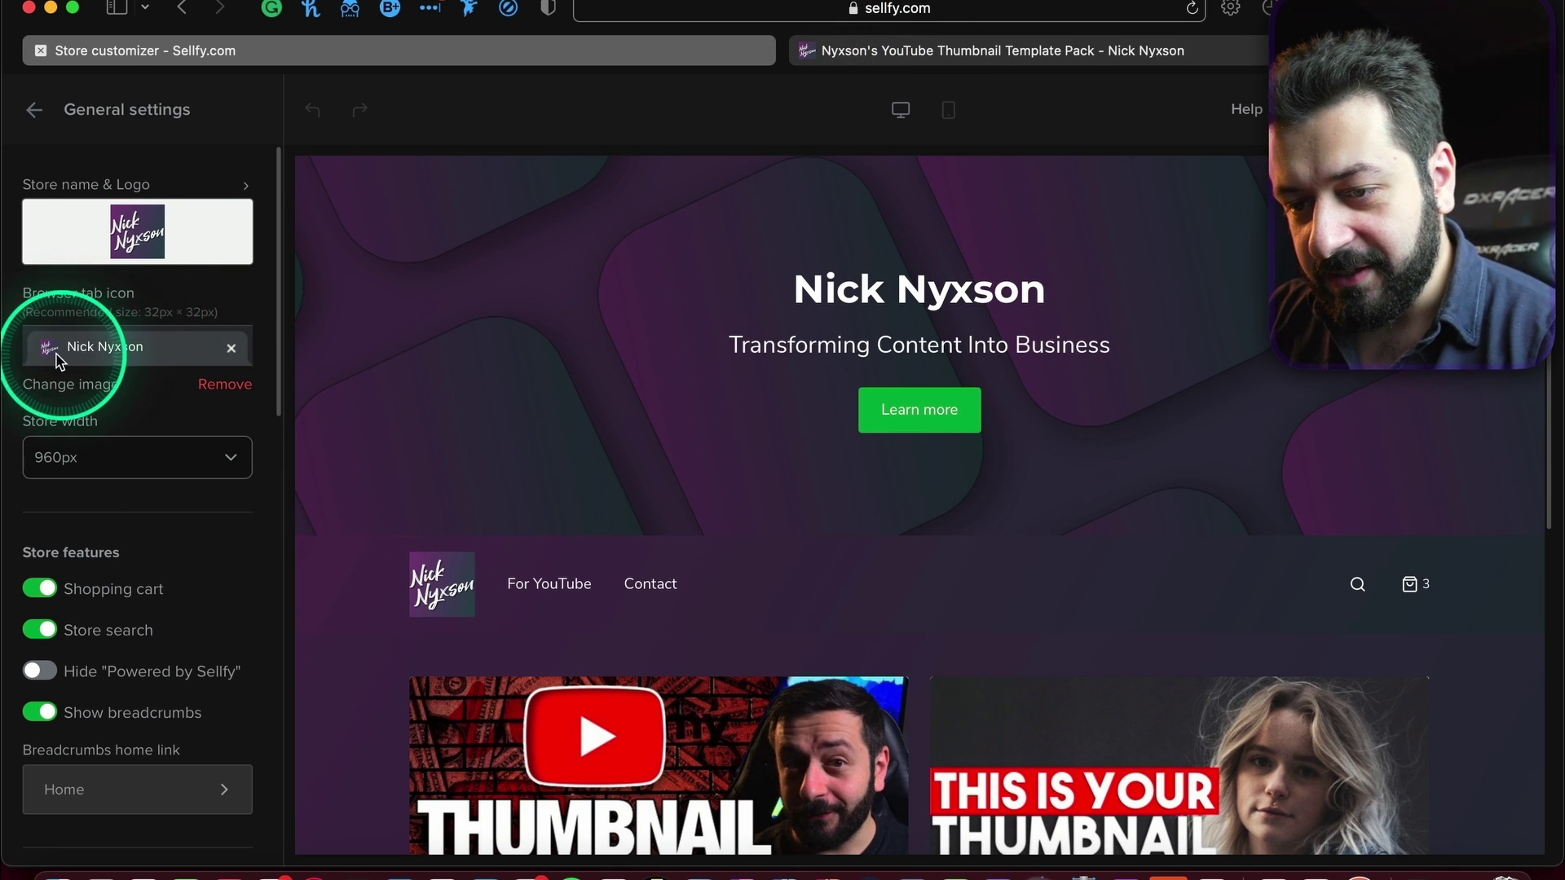
key("fn")
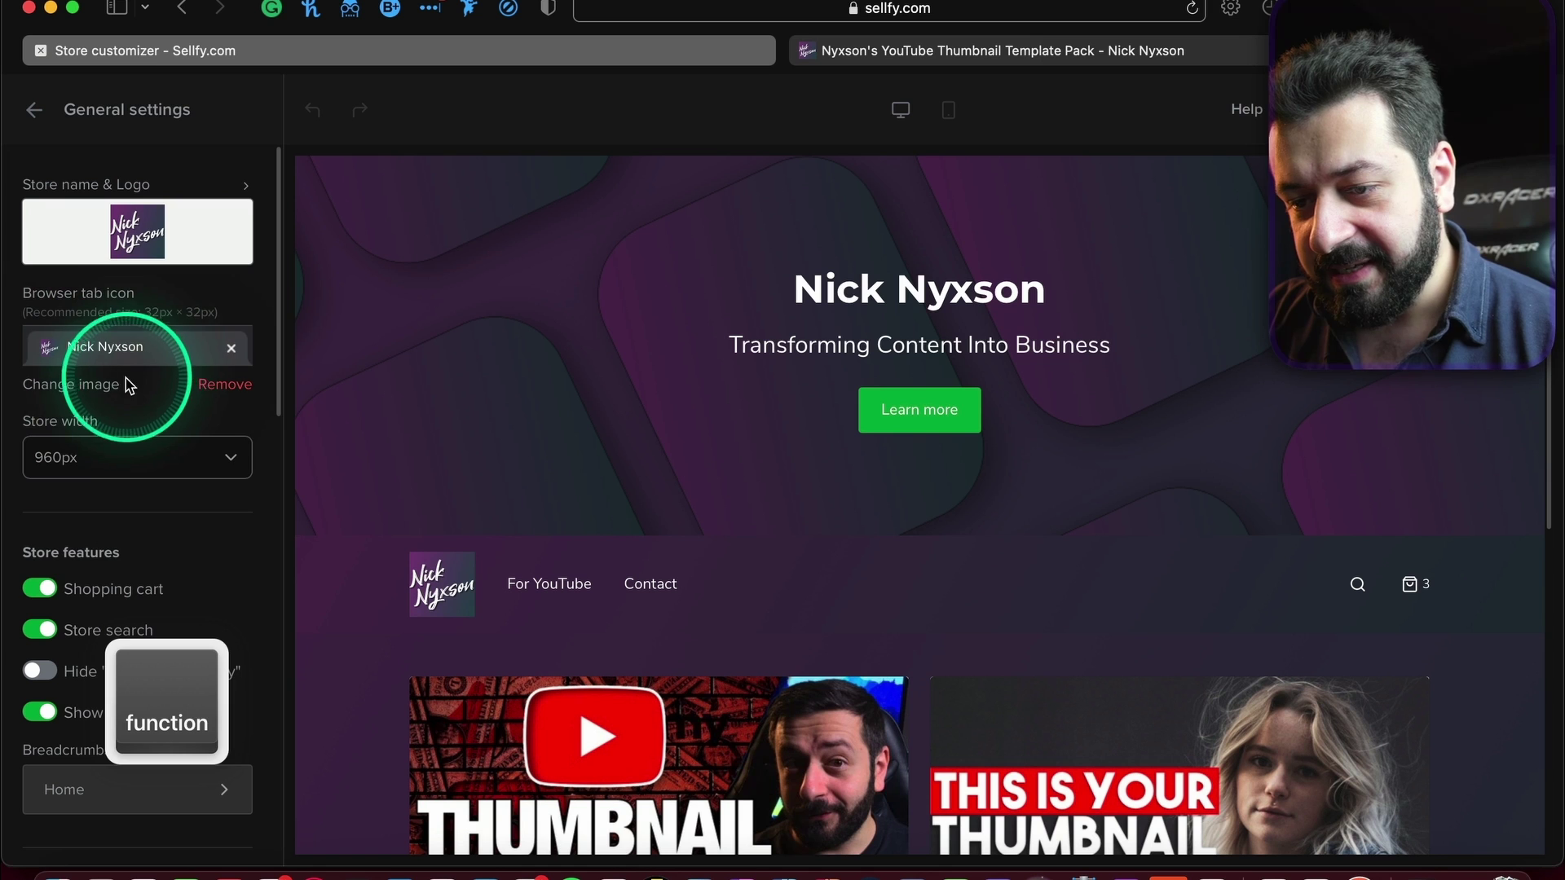
left_click(155, 457)
left_click(131, 547)
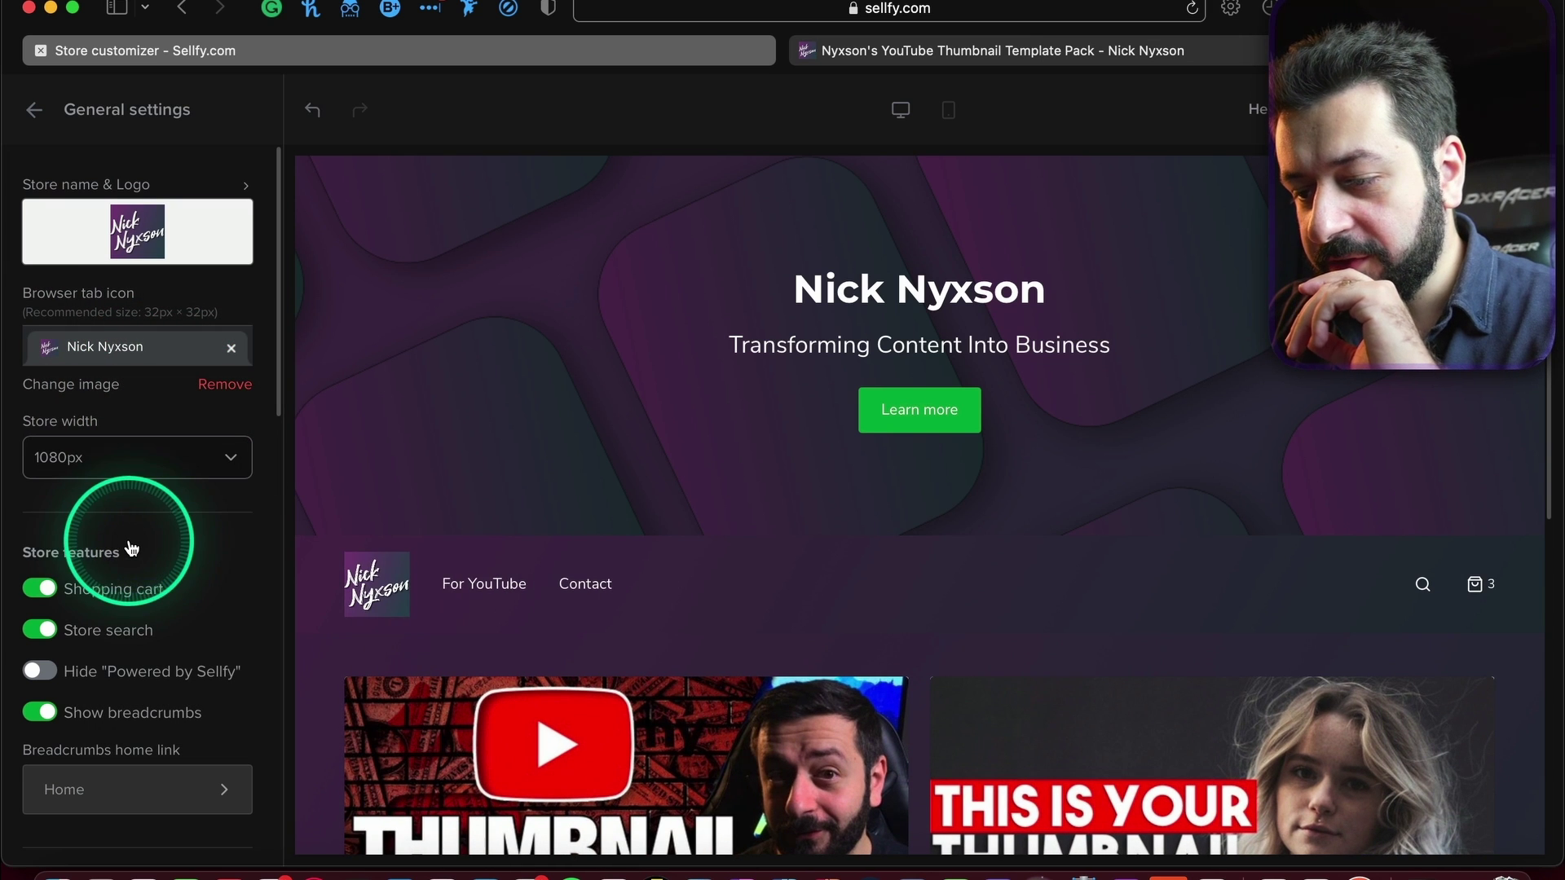
left_click(106, 469)
left_click(86, 499)
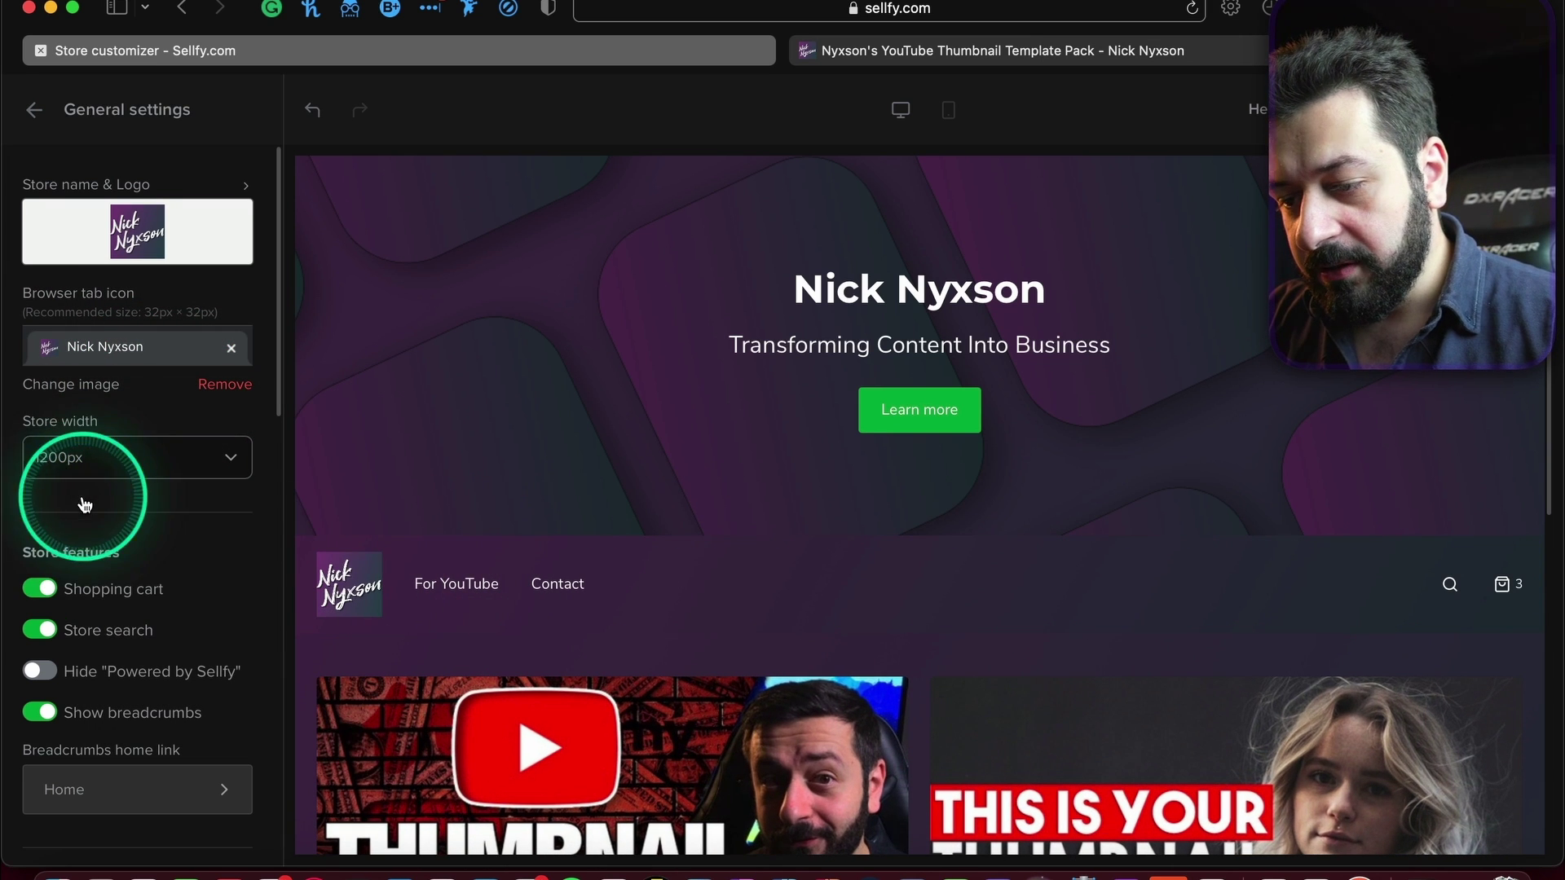
left_click(129, 461)
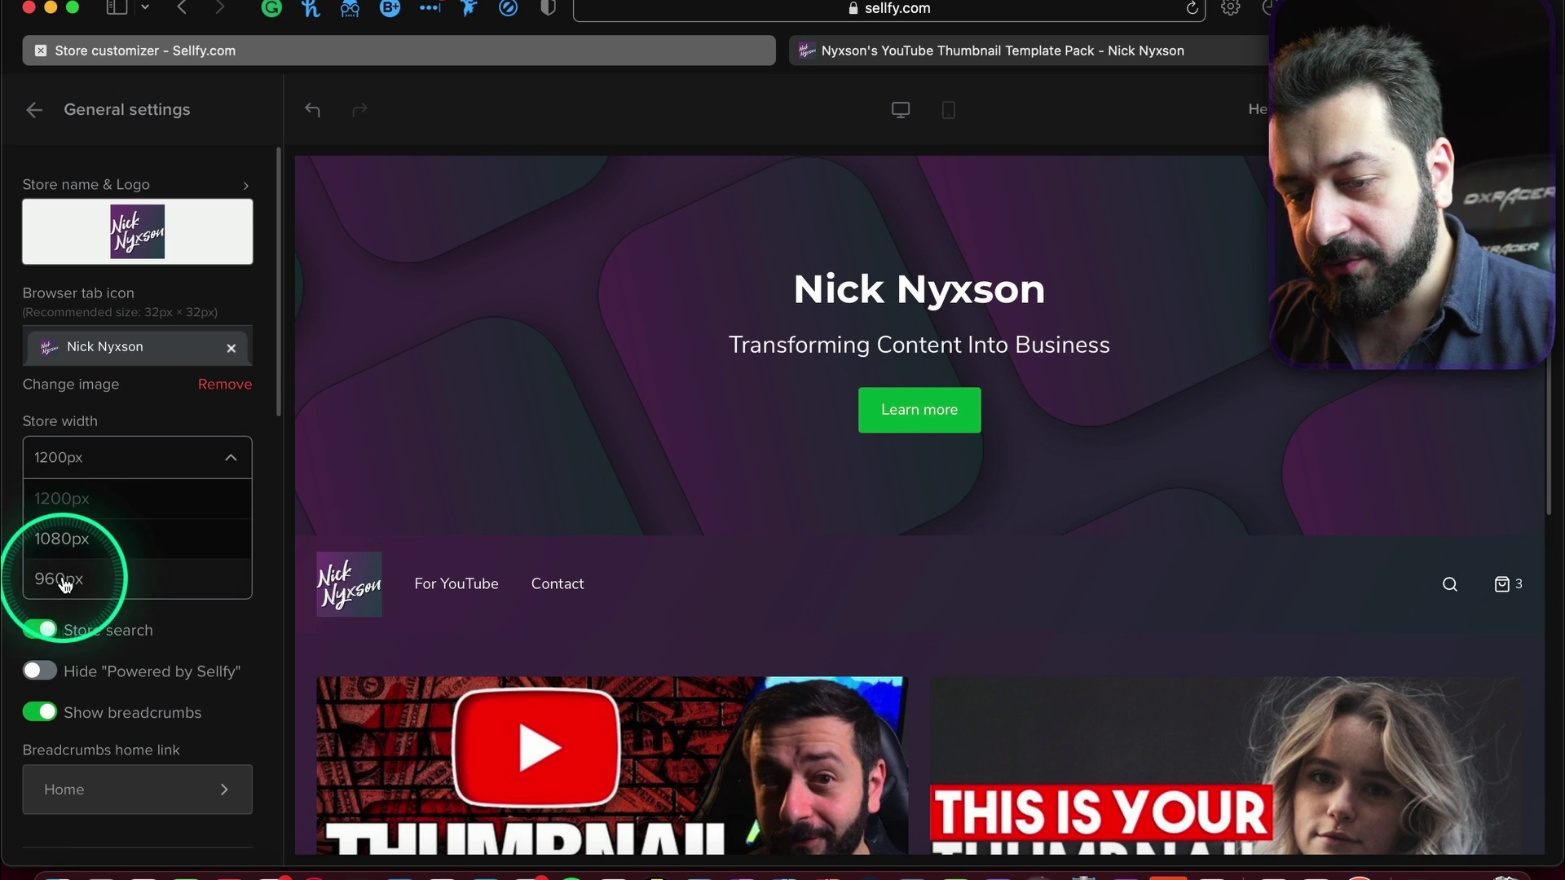
left_click(65, 577)
Review the shopping cart, search and branding options under store features, and turn the breadcrumbs off and back on.
scroll(111, 499, "down", 3)
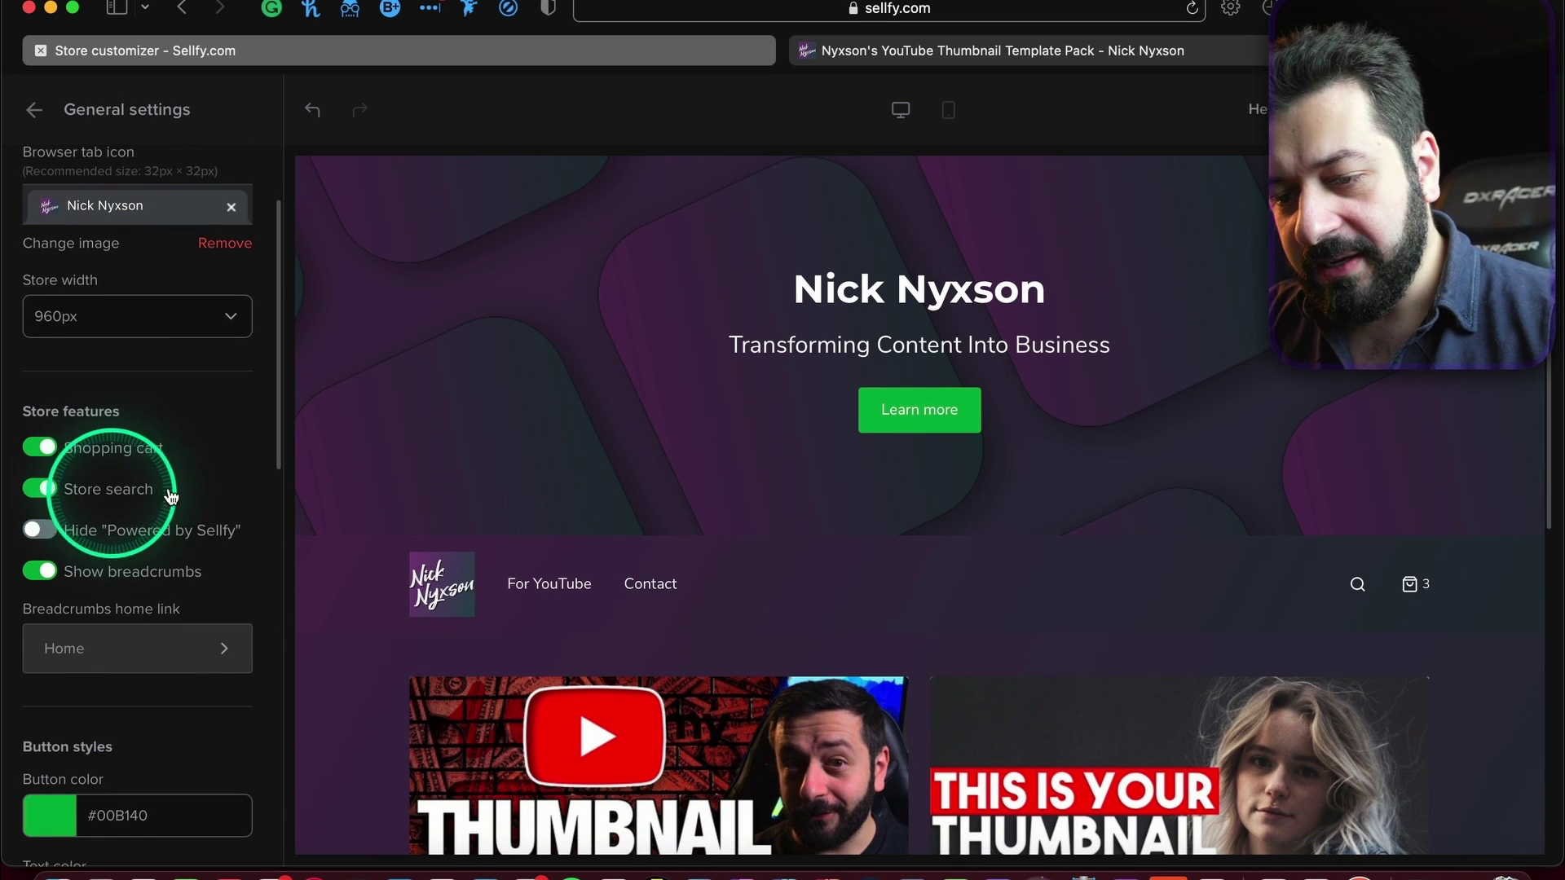
left_click(43, 461)
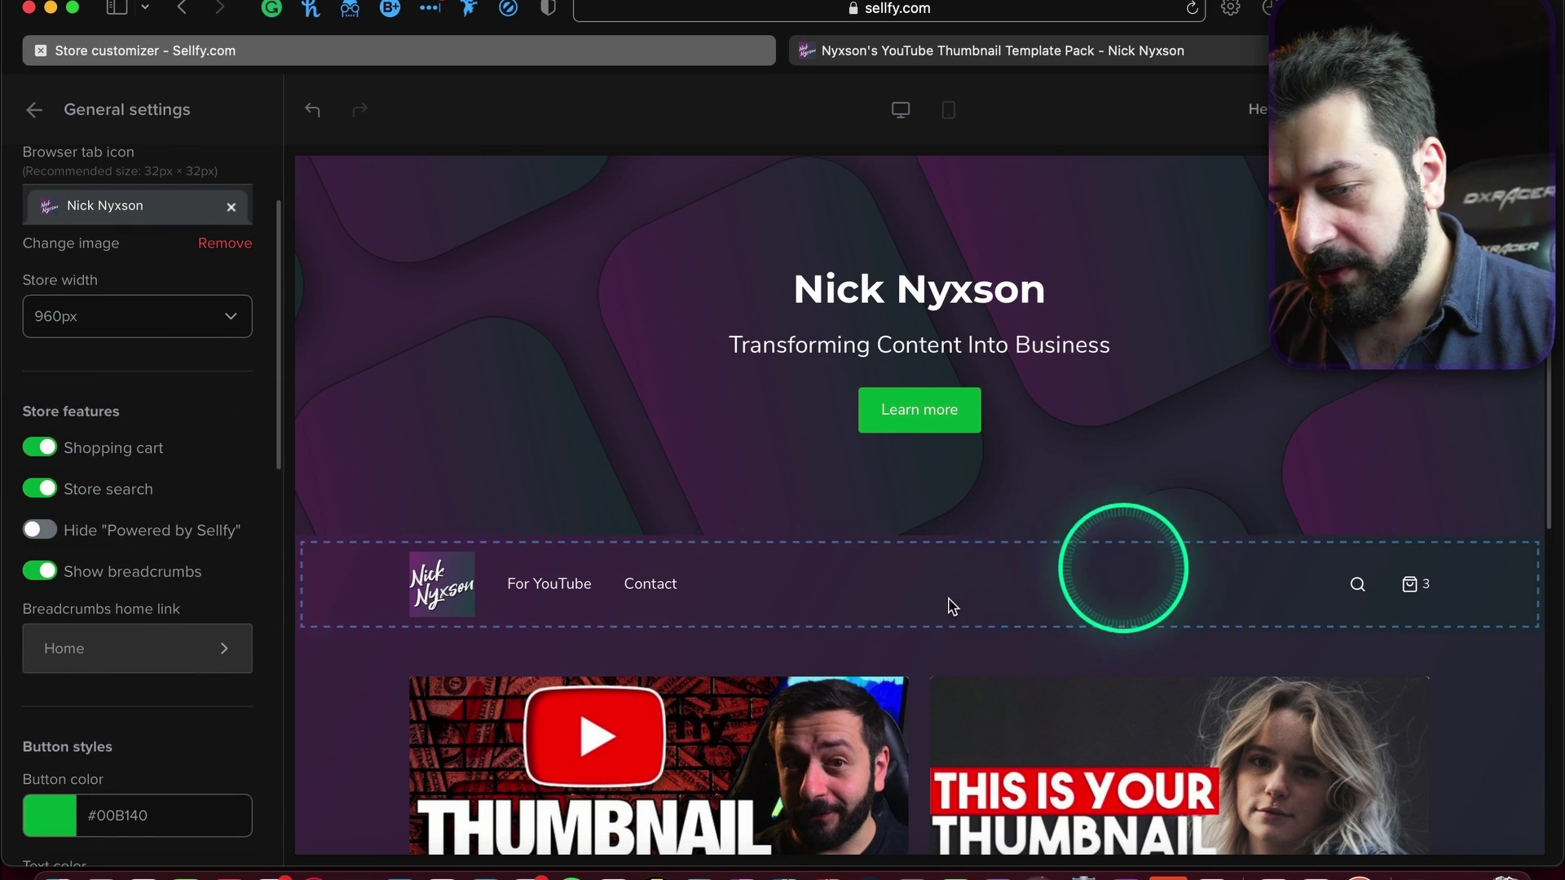
left_click(41, 491)
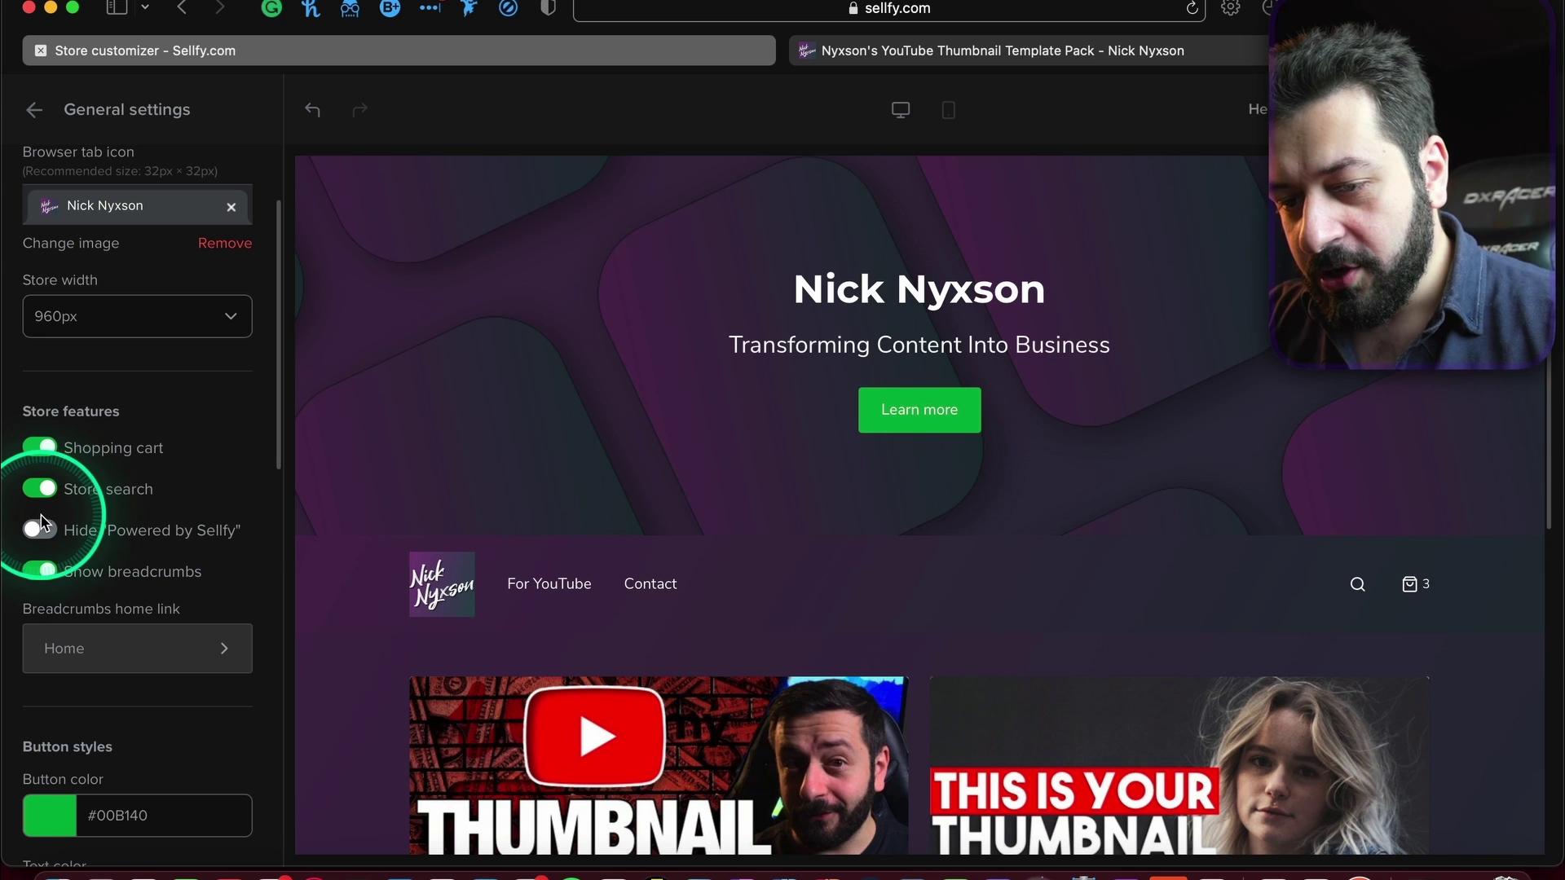
scroll(765, 554, "down", 10)
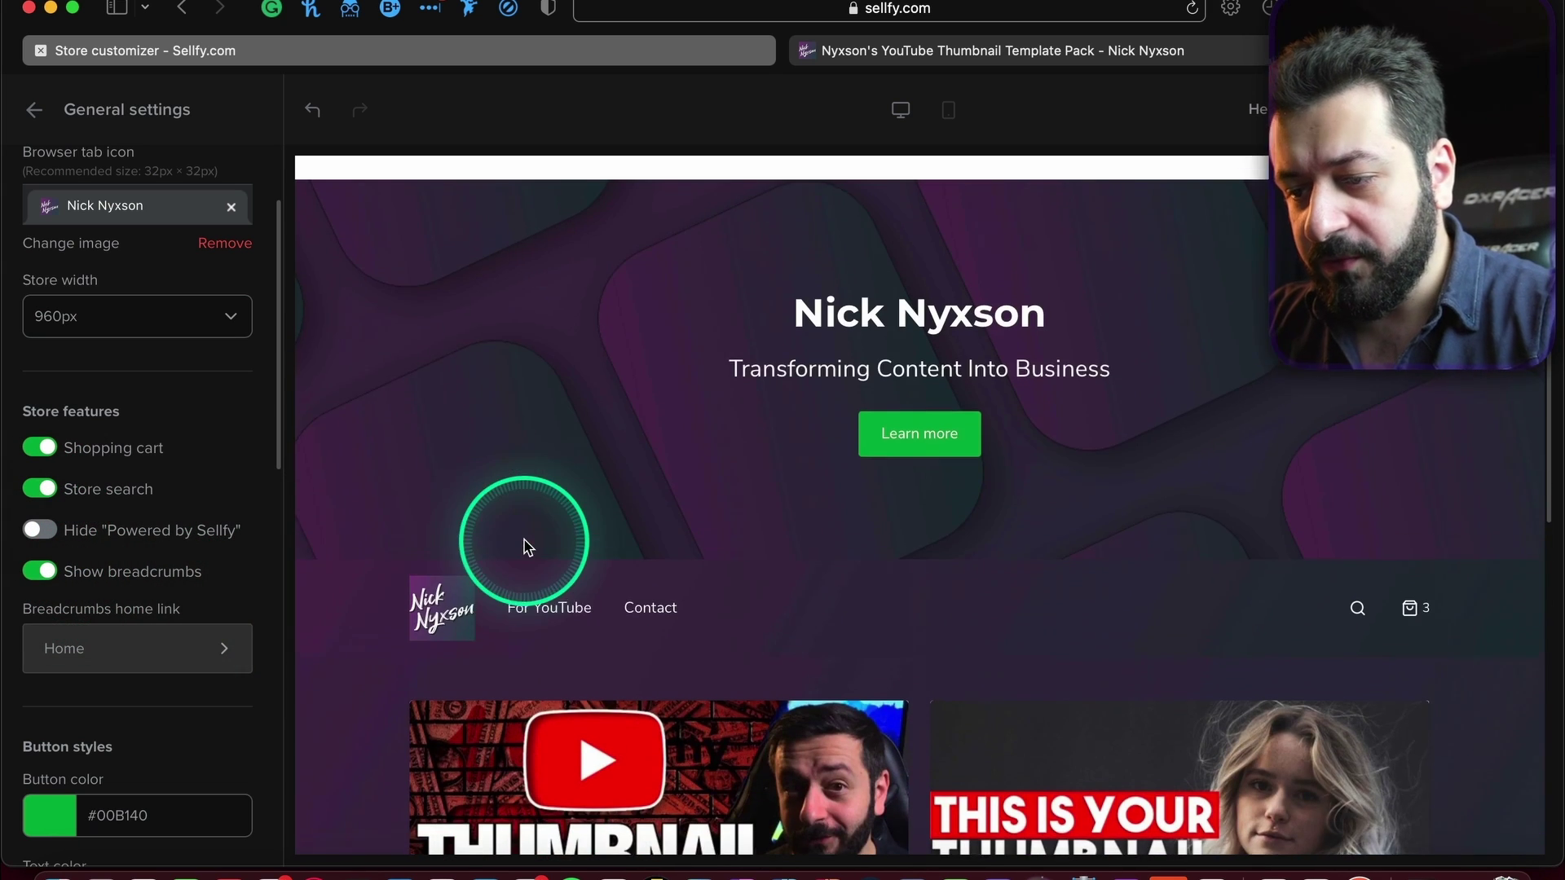
left_click(47, 573)
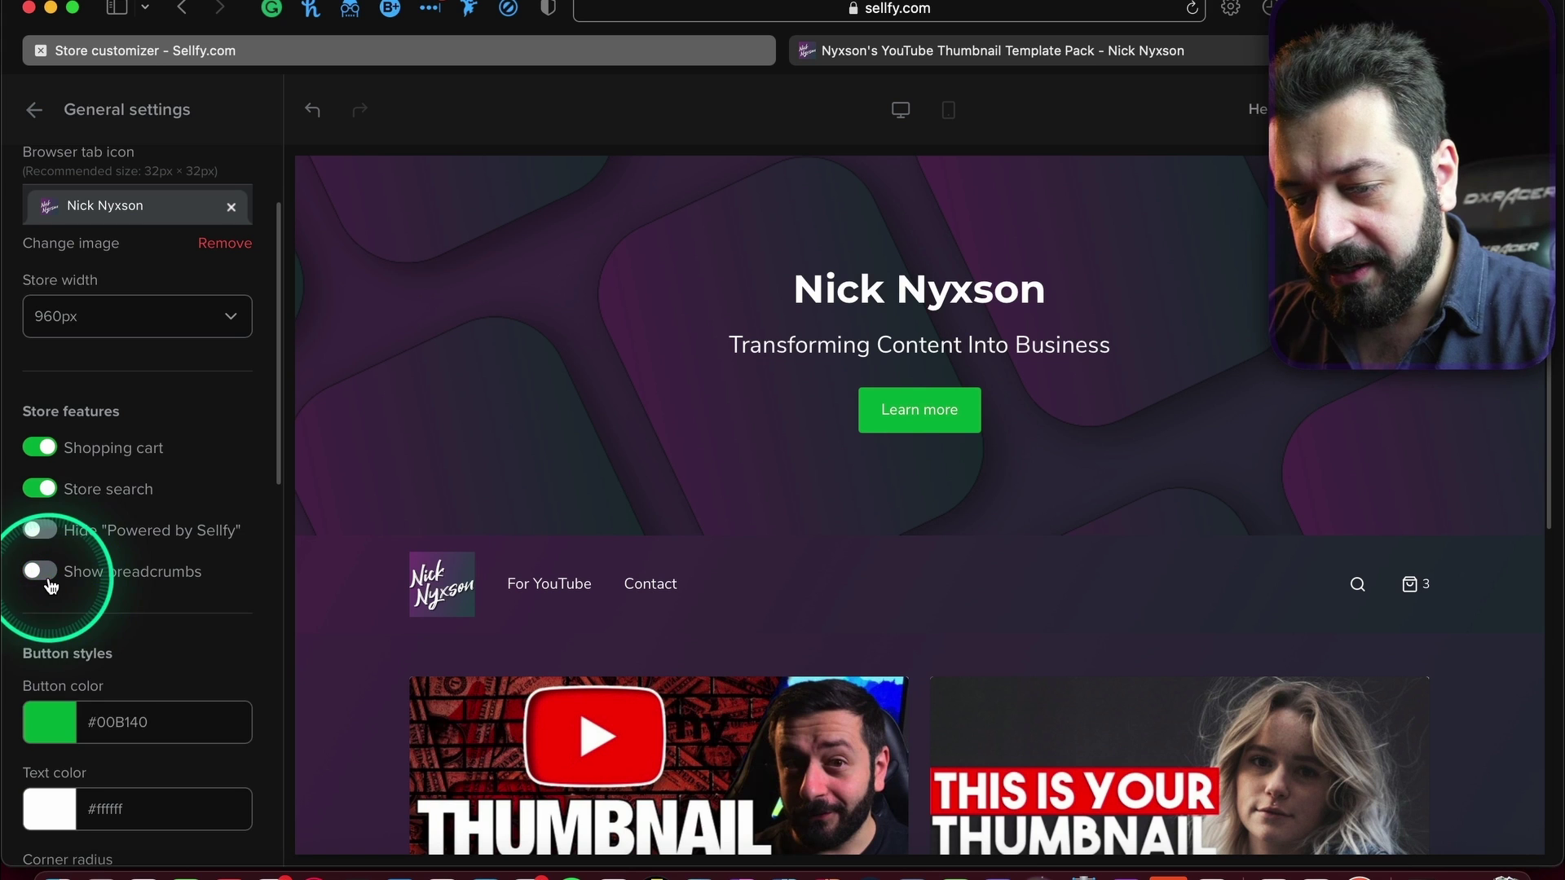
left_click(47, 574)
Try the largest corner radius and the outline on the store buttons, restoring the medium radius without an outline.
scroll(122, 590, "down", 5)
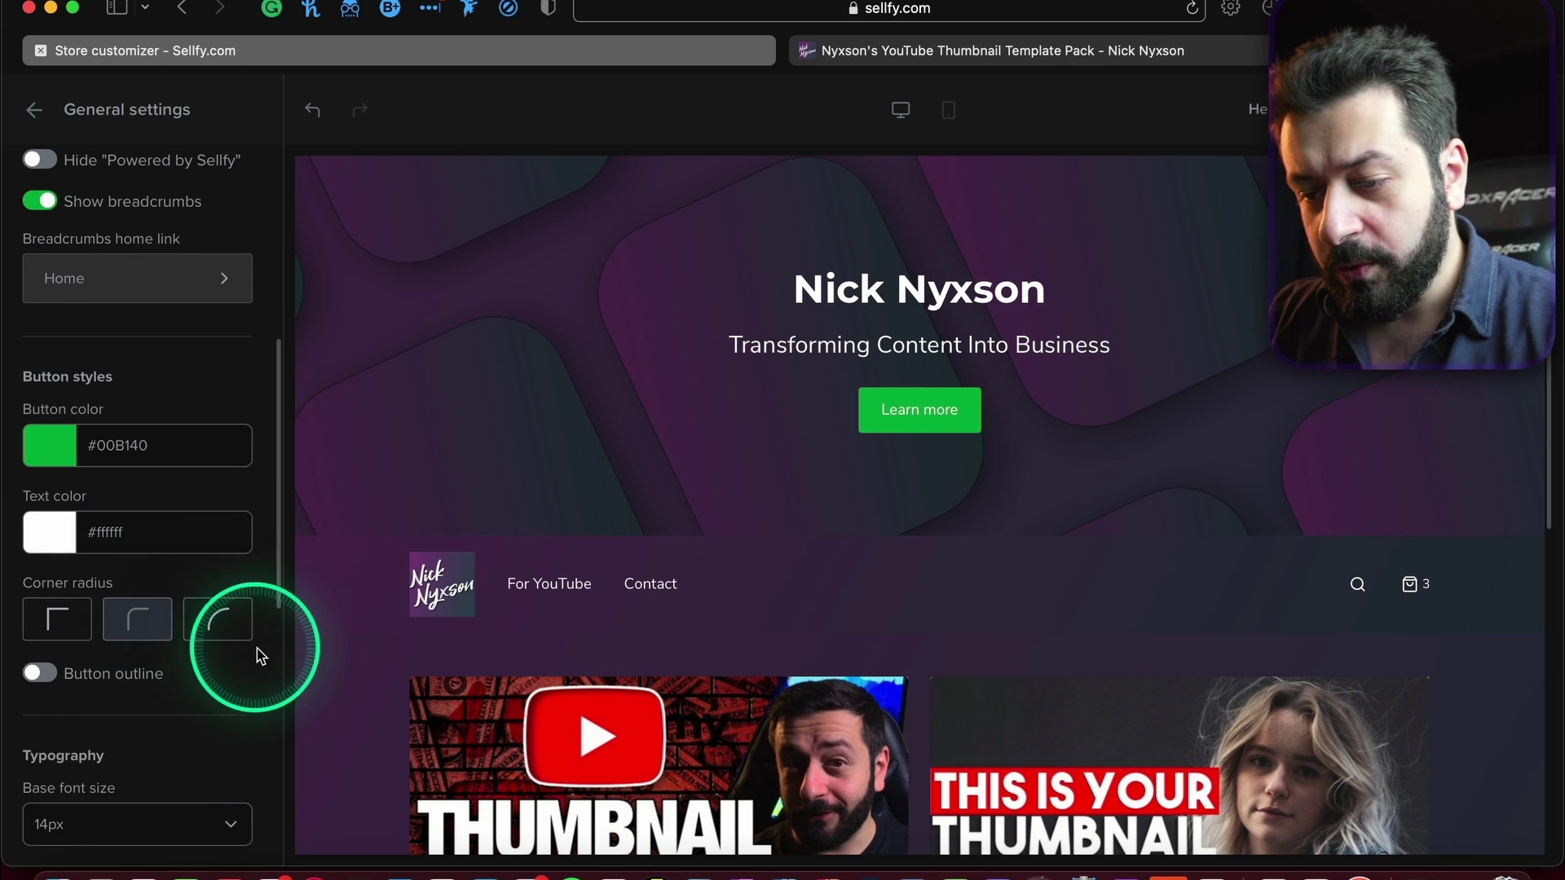
left_click(223, 628)
left_click(152, 628)
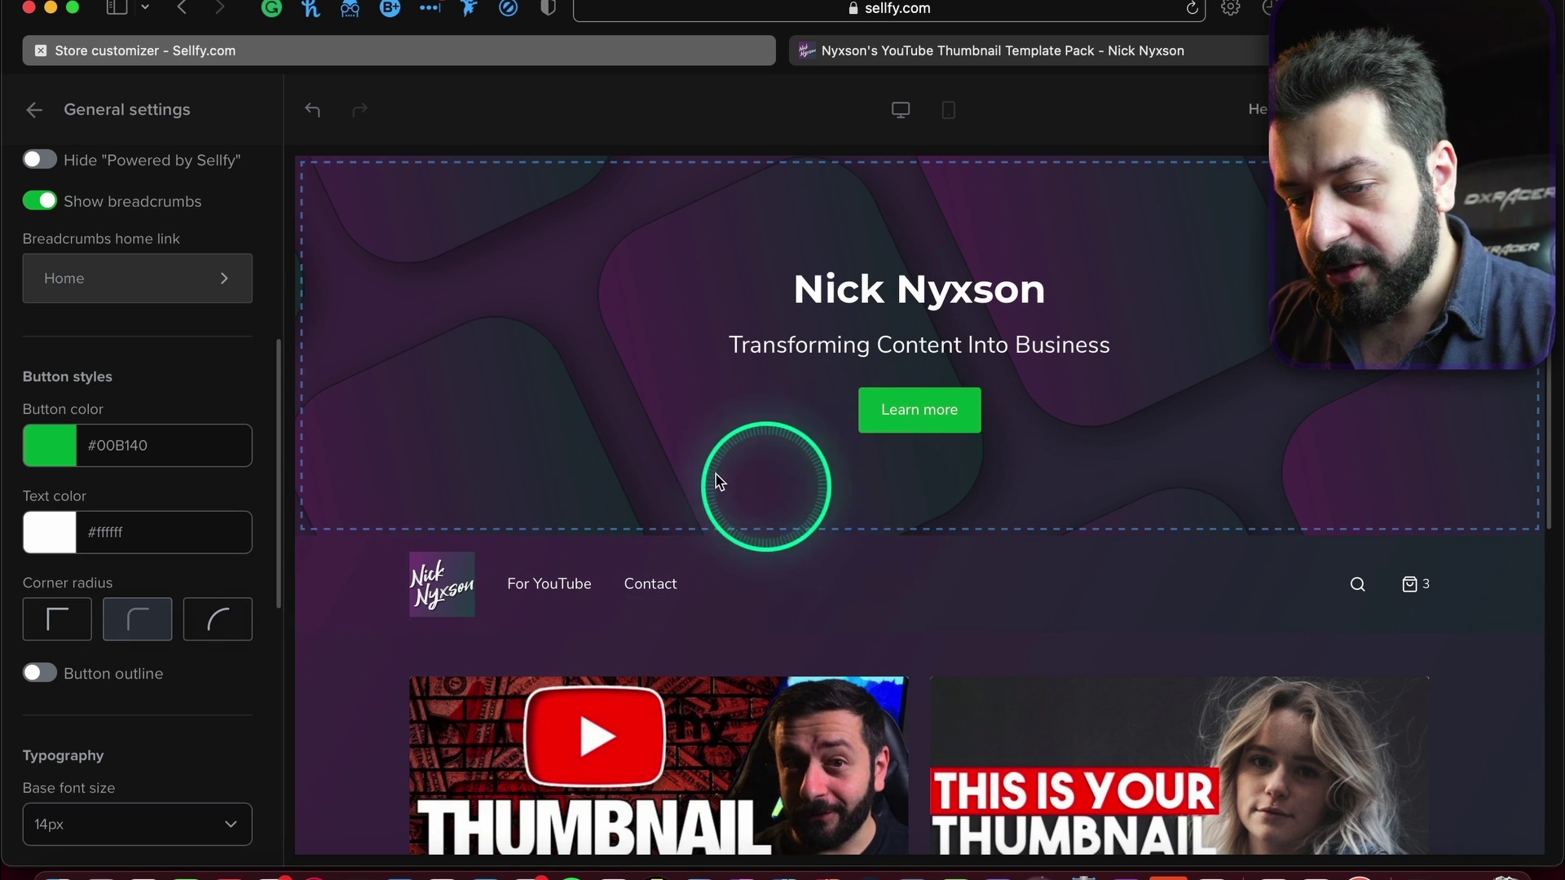
left_click(41, 674)
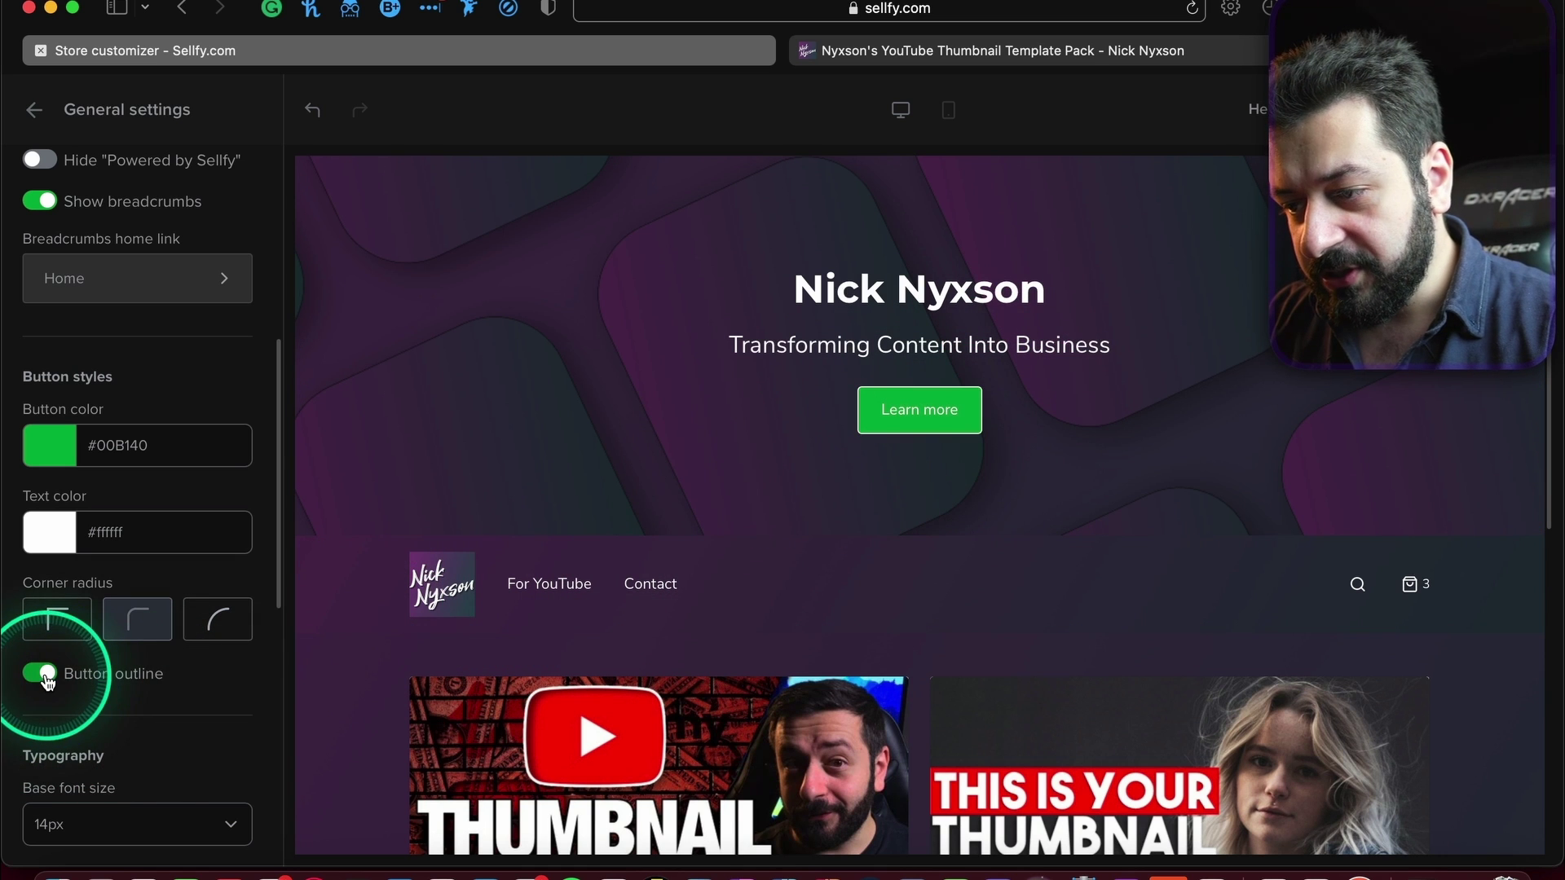
left_click(43, 675)
Look through the typography and custom head code settings, and leave the store customizer for the dashboard's Customization page.
scroll(122, 689, "down", 6)
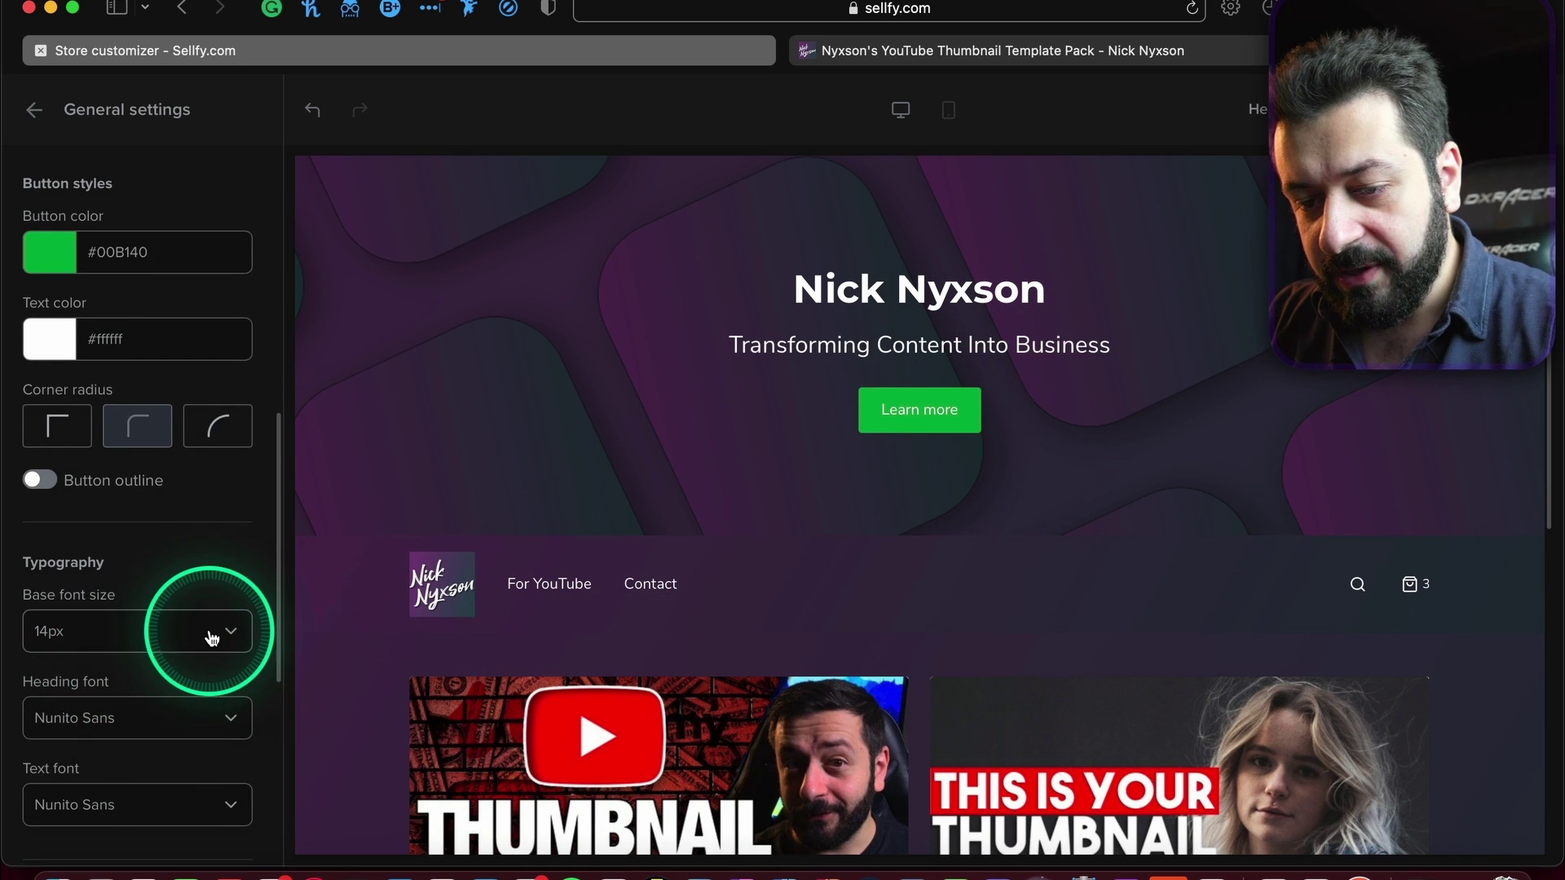
scroll(210, 637, "down", 3)
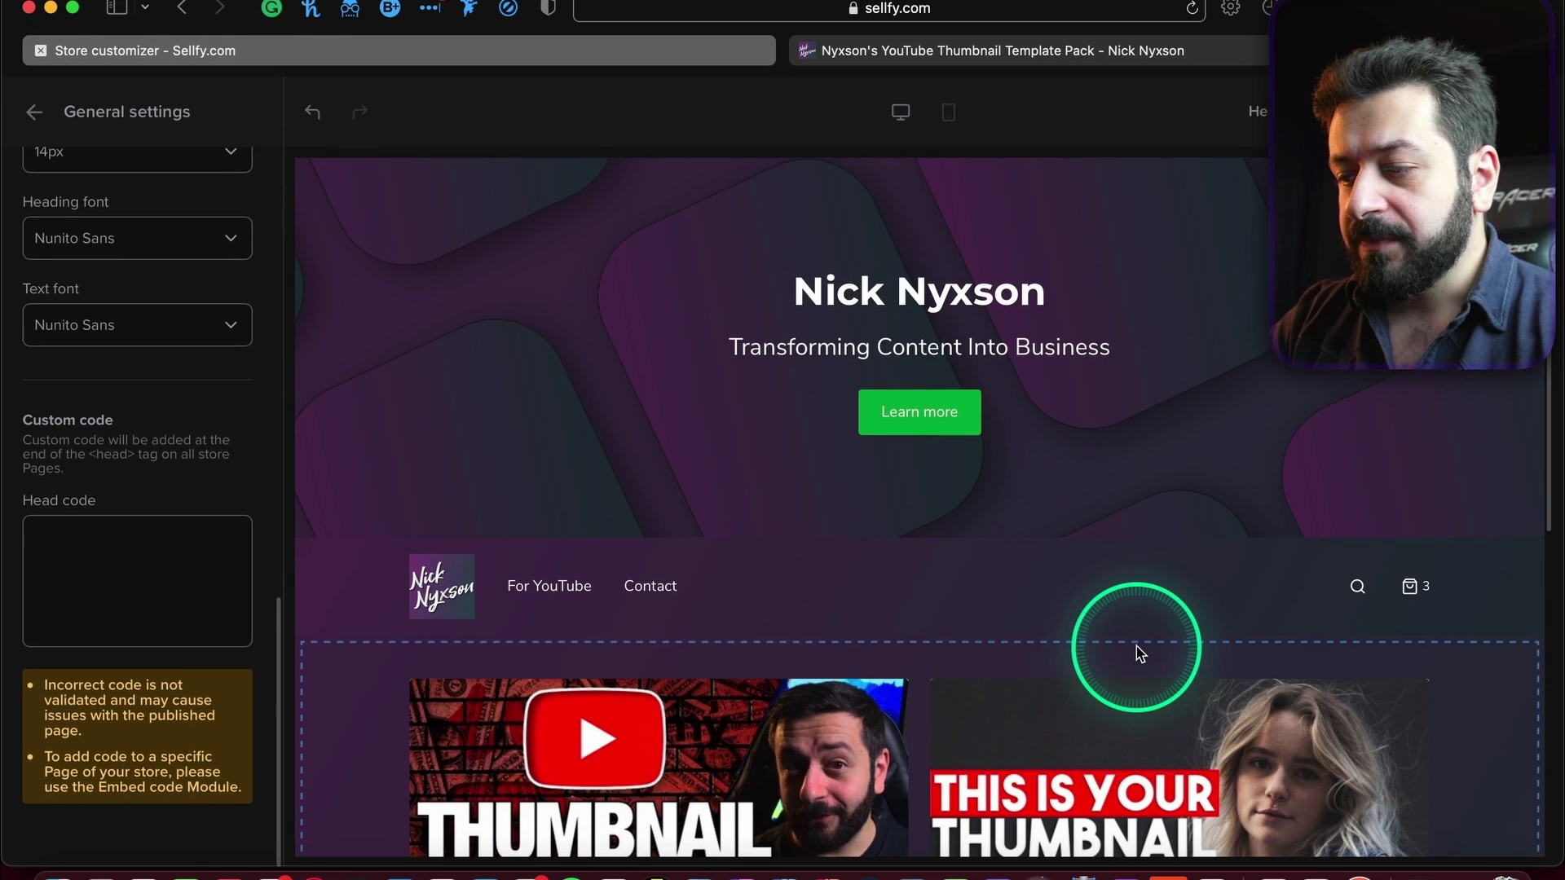
left_click(33, 112)
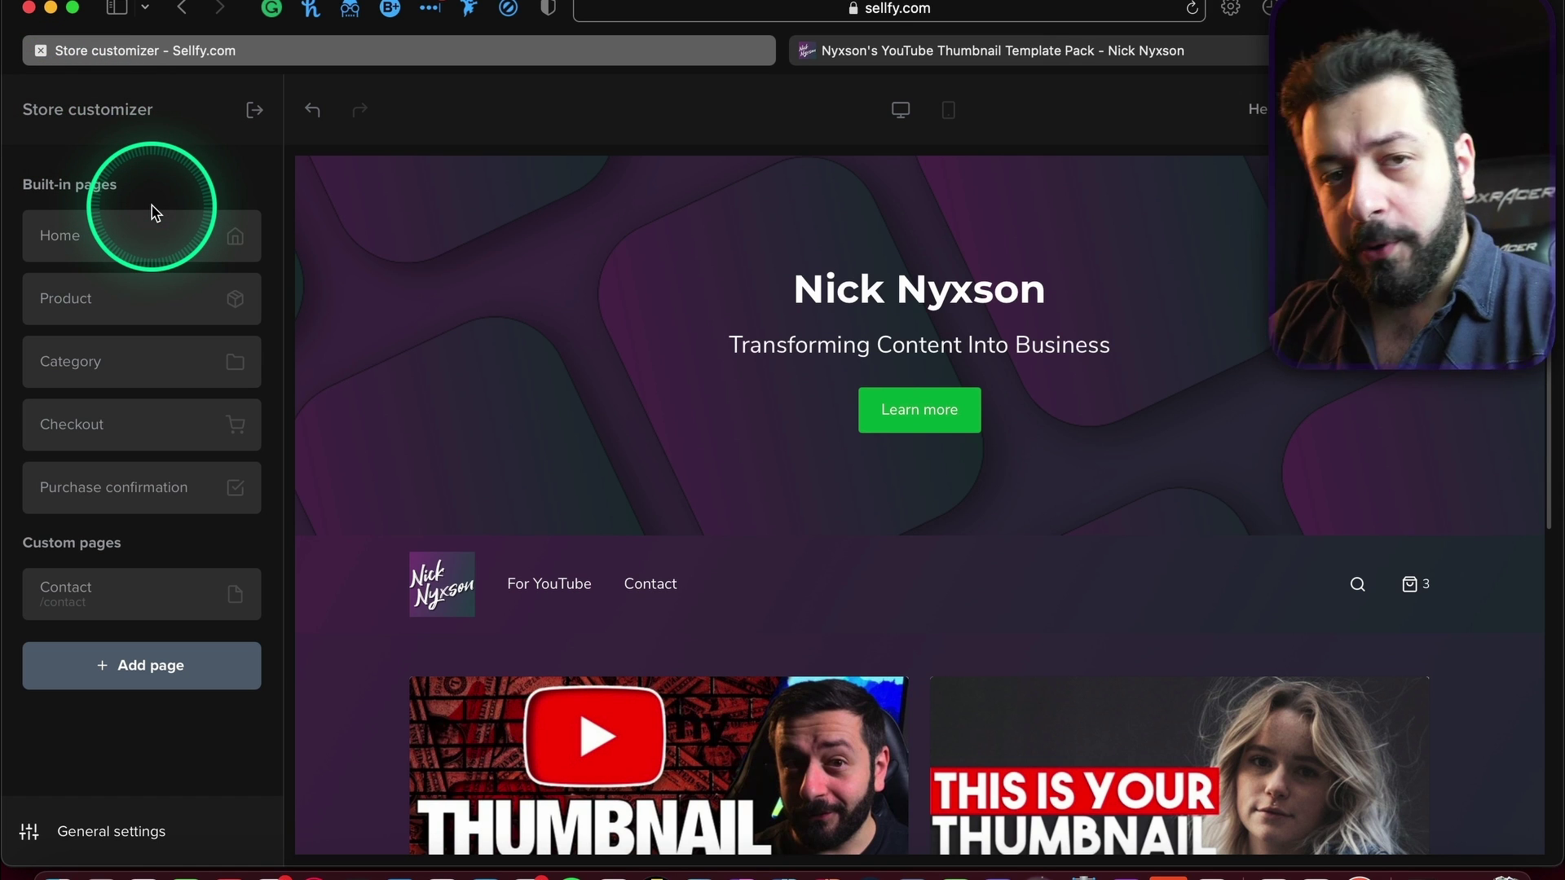
left_click(253, 110)
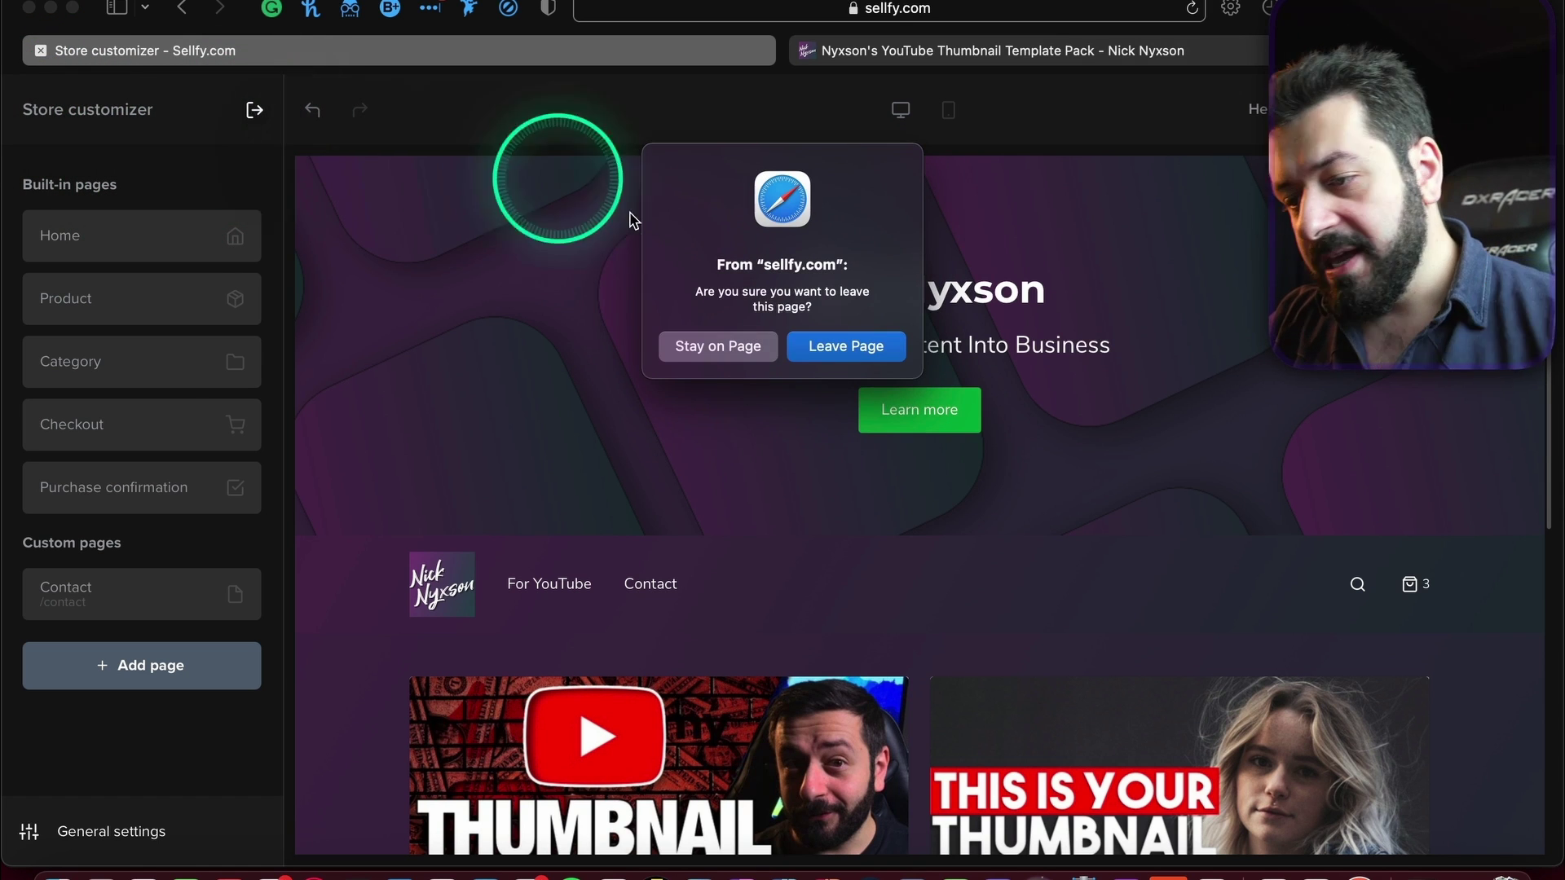
left_click(872, 349)
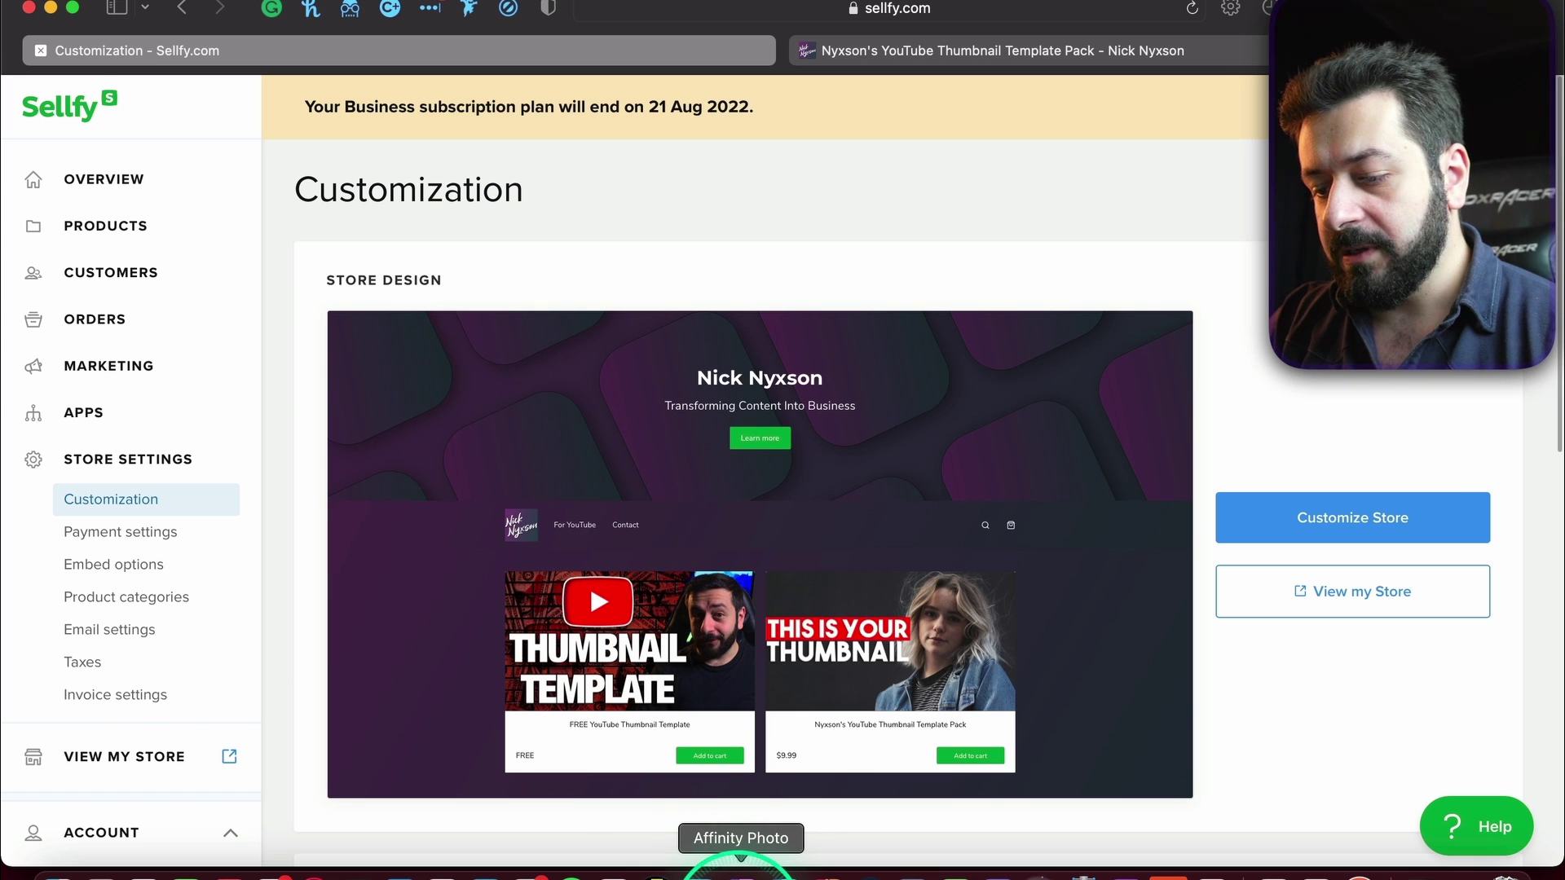
Switch to Affinity Photo to view the store's background pattern artwork, and return to Sellfy's Customization page to examine the logo.
left_click(740, 870)
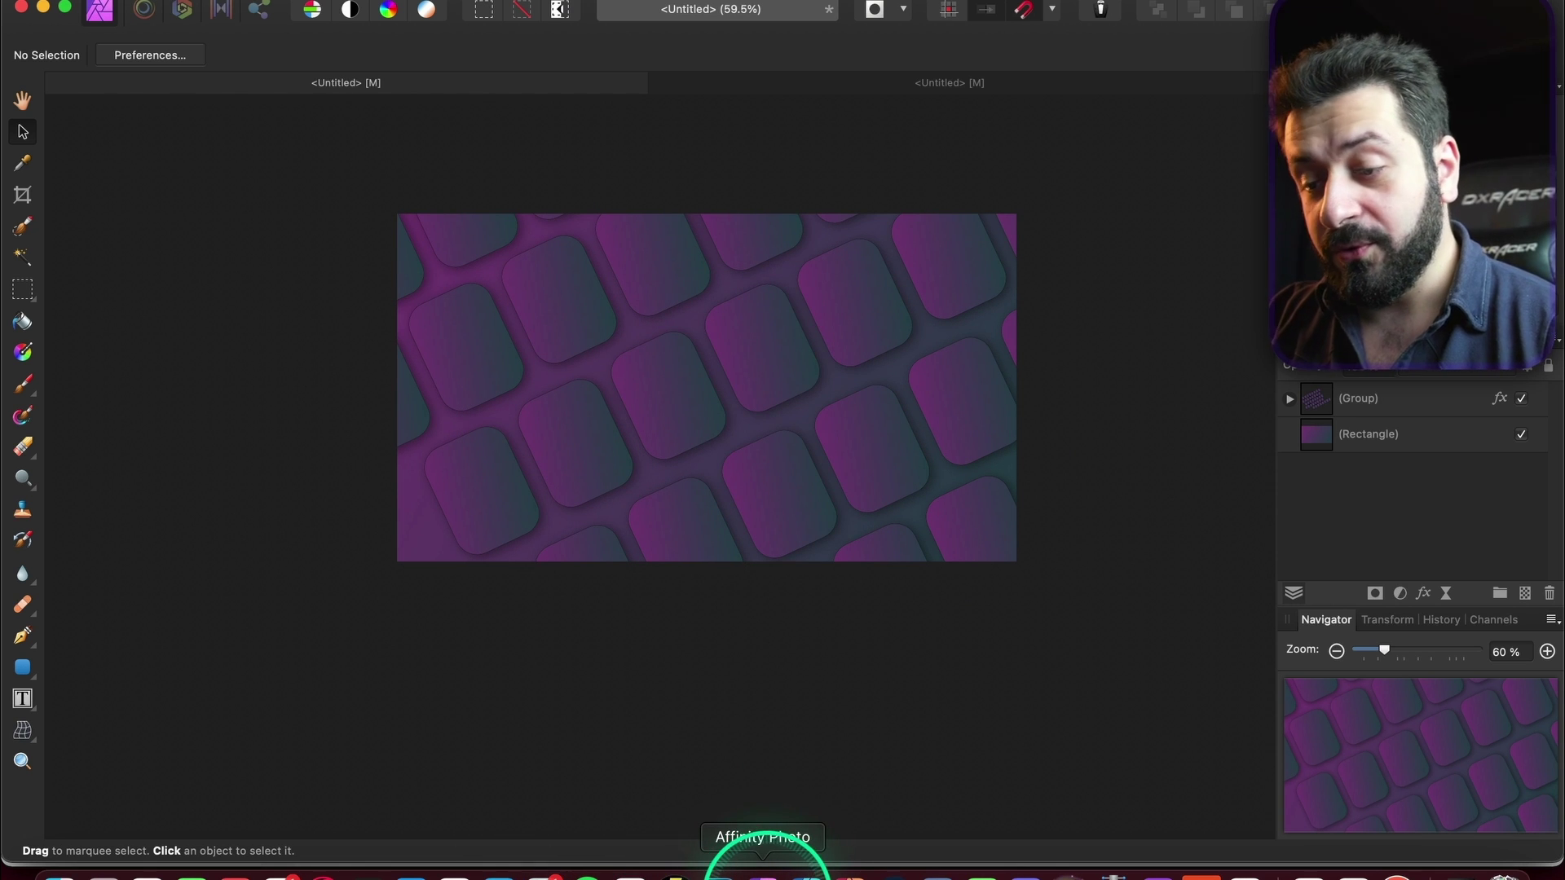
left_click(454, 872)
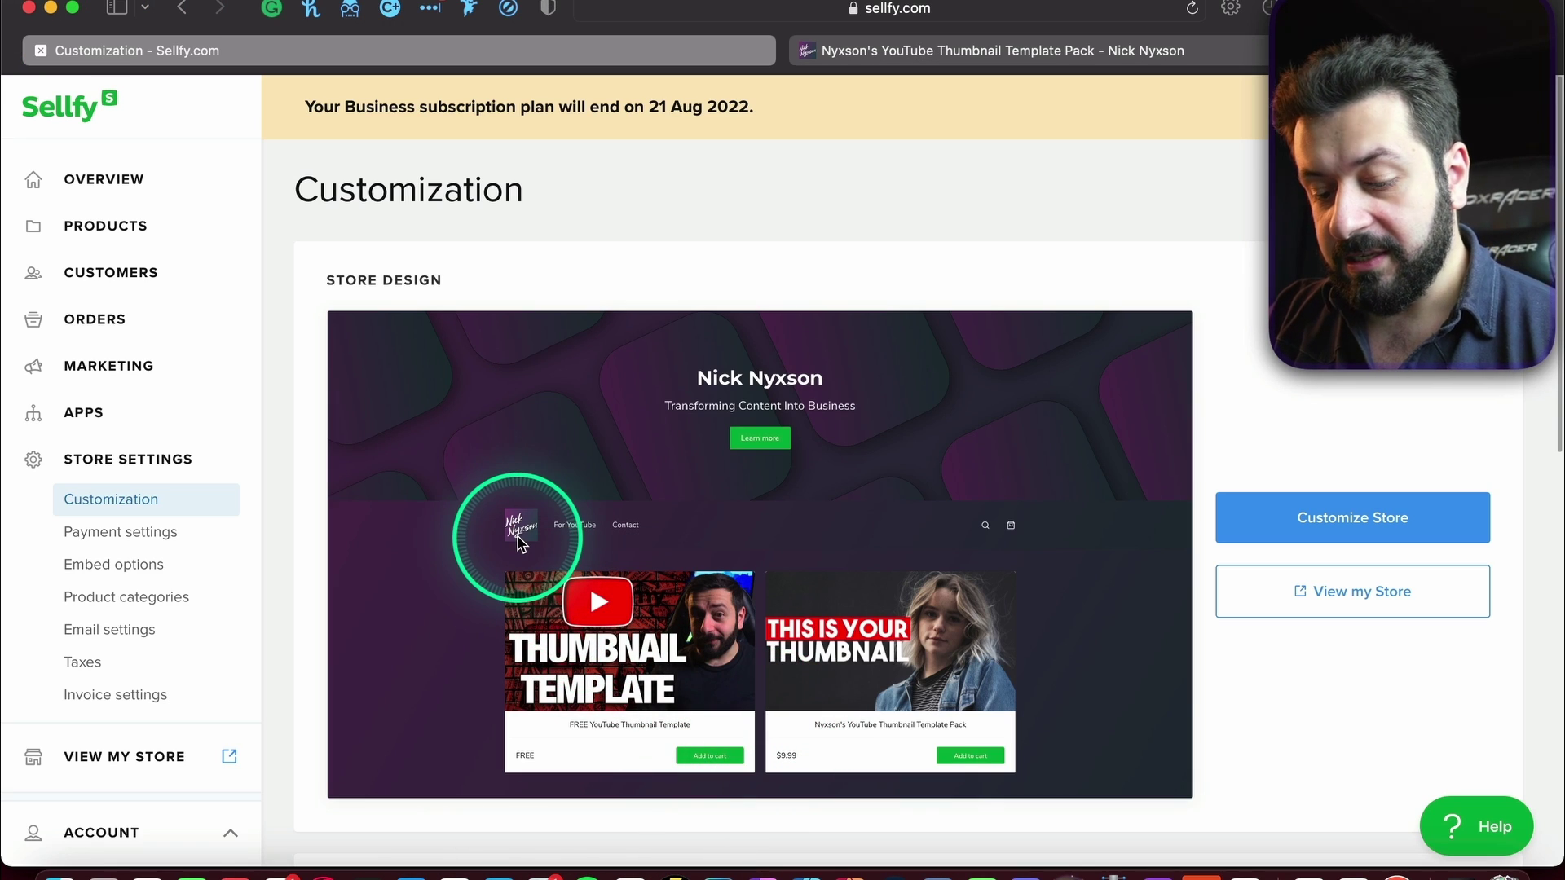
key("fn")
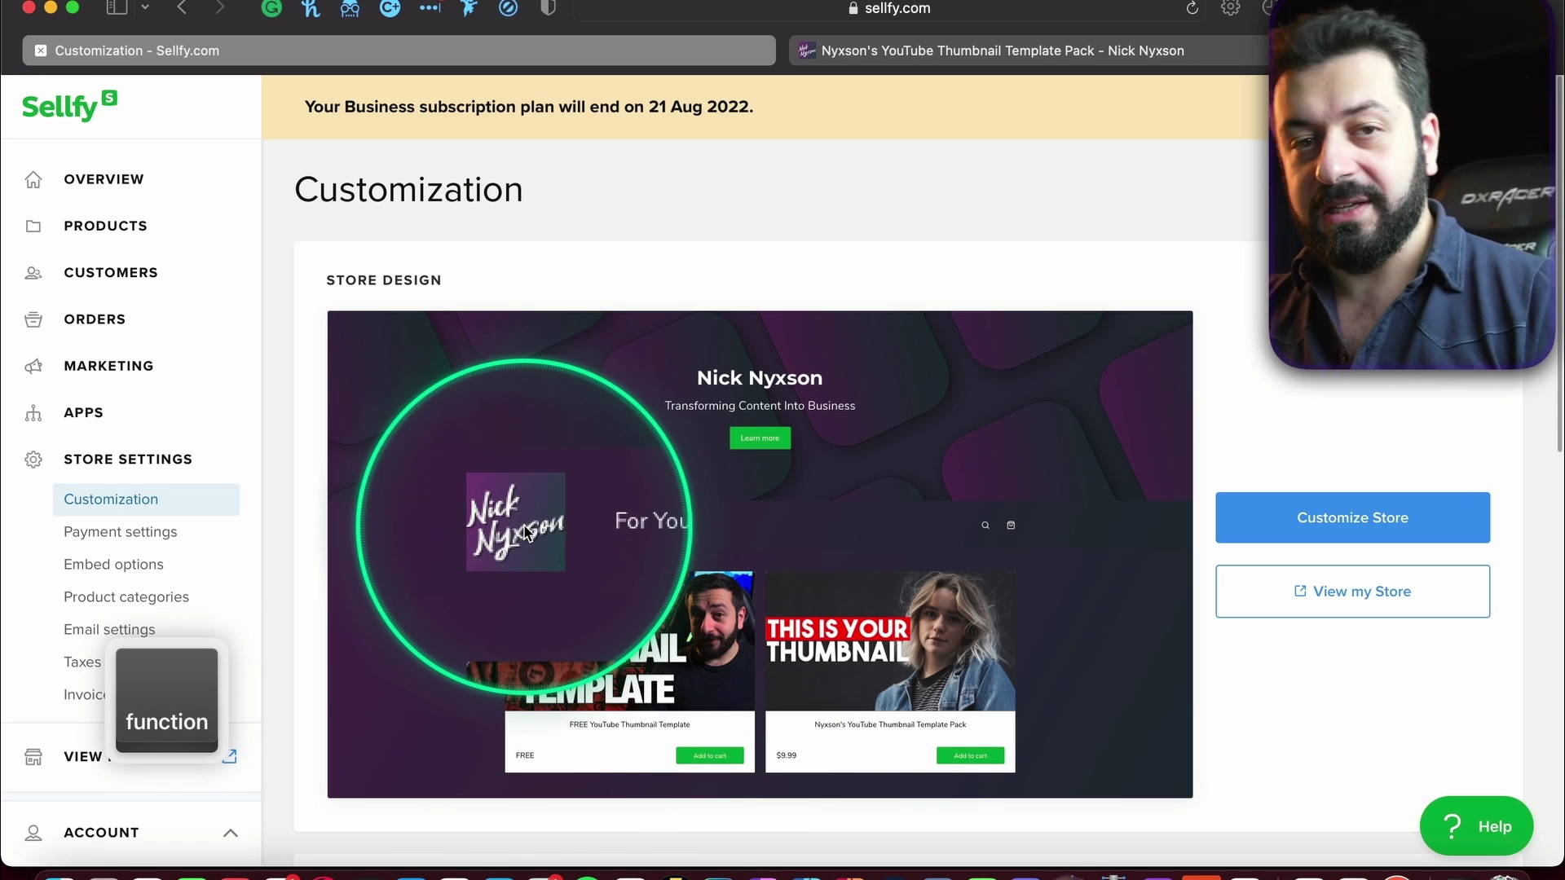